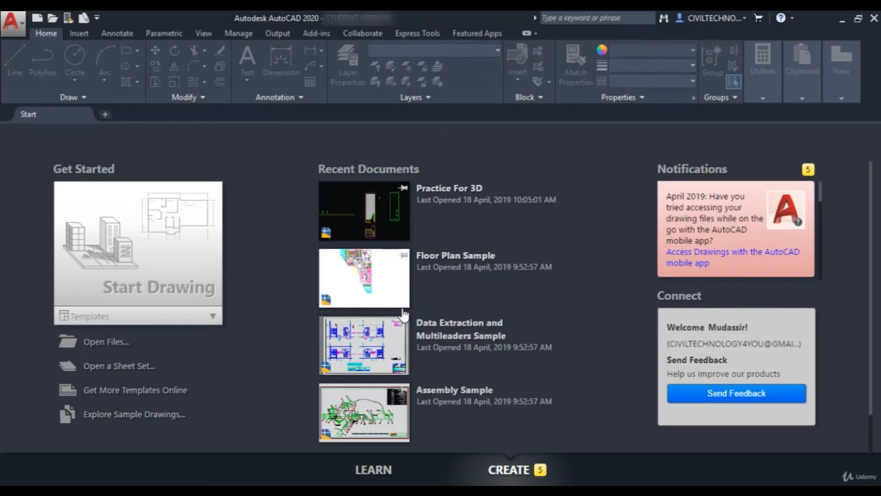
Step: Display the recent documents as large preview thumbnails and look through the files
{"action": "scroll", "coordinate": [406, 294], "scroll_direction": "down", "scroll_amount": 2}
{"action": "scroll", "coordinate": [356, 386], "scroll_direction": "up", "scroll_amount": 2}
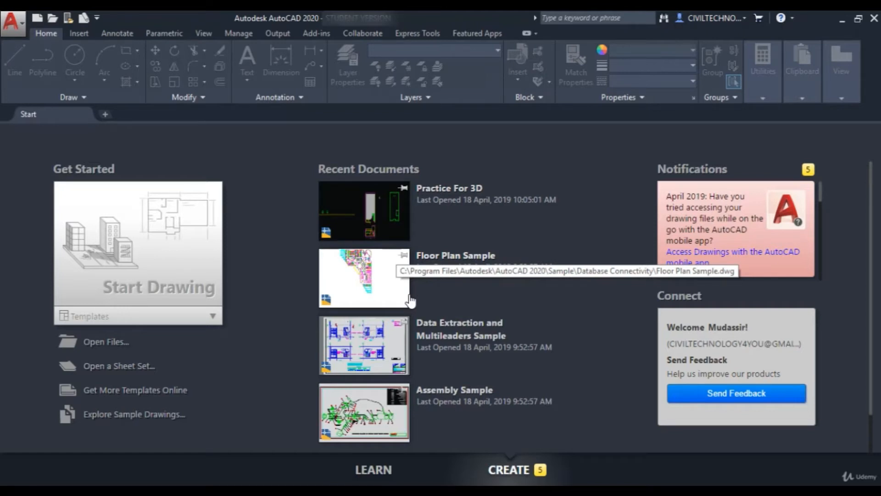
{"action": "scroll", "coordinate": [410, 301], "scroll_direction": "down", "scroll_amount": 1}
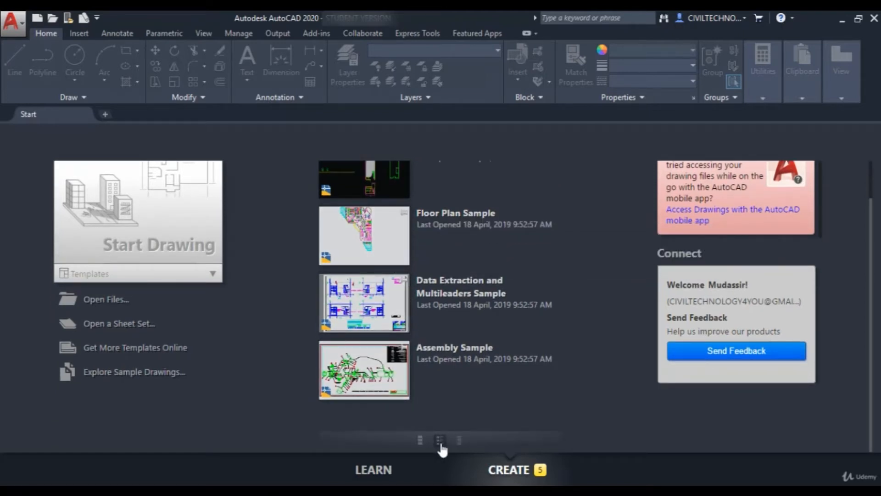
{"action": "scroll", "coordinate": [436, 422], "scroll_direction": "up", "scroll_amount": 1}
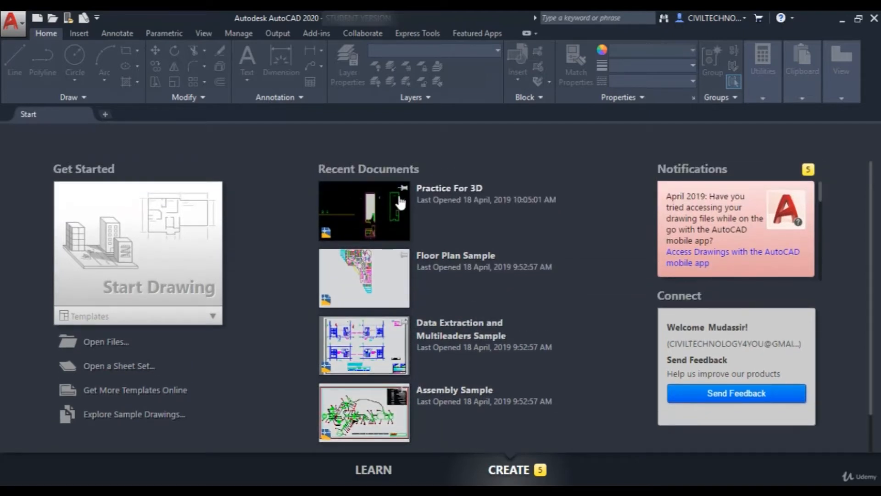
{"action": "scroll", "coordinate": [465, 376], "scroll_direction": "down", "scroll_amount": 1}
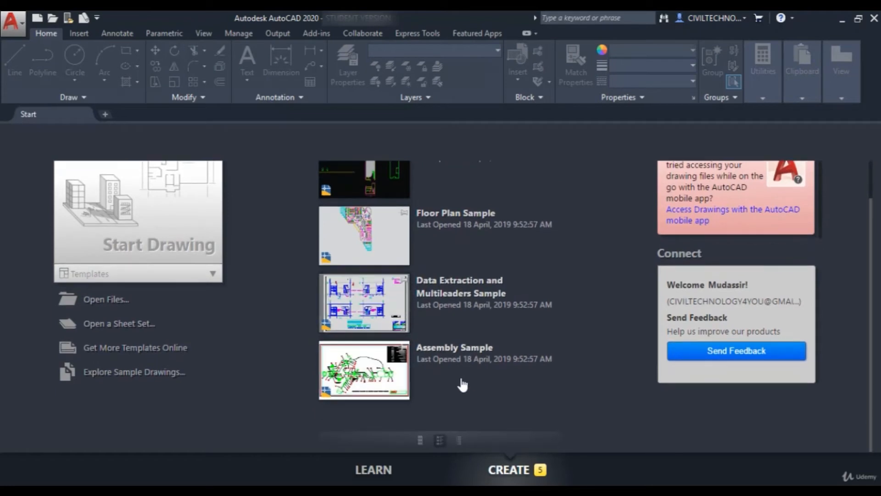
{"action": "left_click", "coordinate": [420, 441]}
{"action": "scroll", "coordinate": [450, 347], "scroll_direction": "up", "scroll_amount": 1}
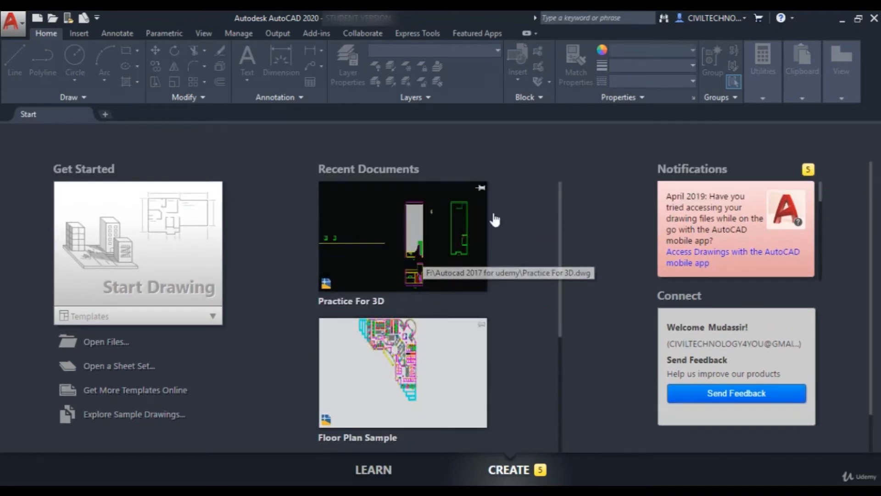
{"action": "scroll", "coordinate": [481, 304], "scroll_direction": "down", "scroll_amount": 3}
{"action": "scroll", "coordinate": [477, 331], "scroll_direction": "down", "scroll_amount": 3}
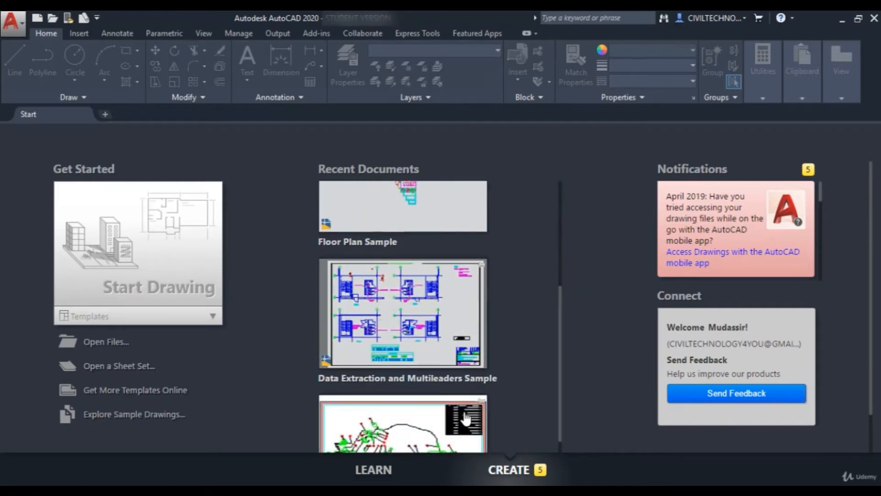
{"action": "scroll", "coordinate": [465, 416], "scroll_direction": "down", "scroll_amount": 3}
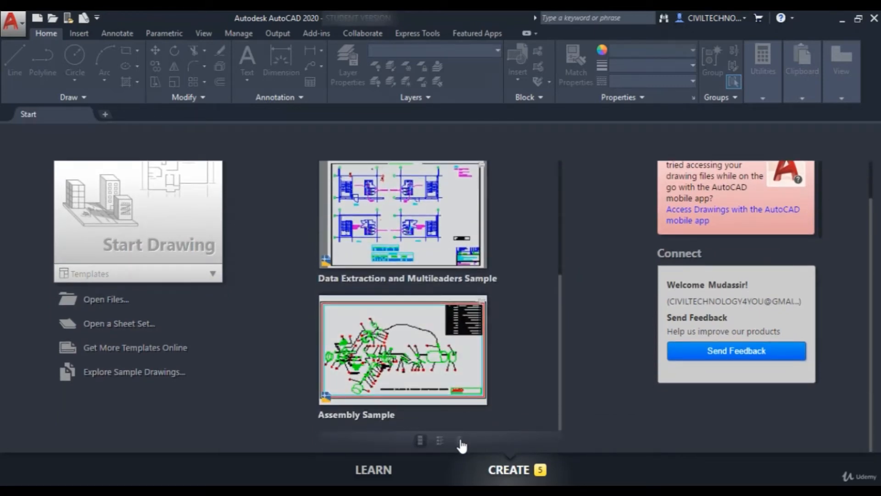
Step: Show the recent documents as a text-only list, and pin and unpin Floor Plan Sample and Practice For 3D
{"action": "left_click", "coordinate": [460, 441]}
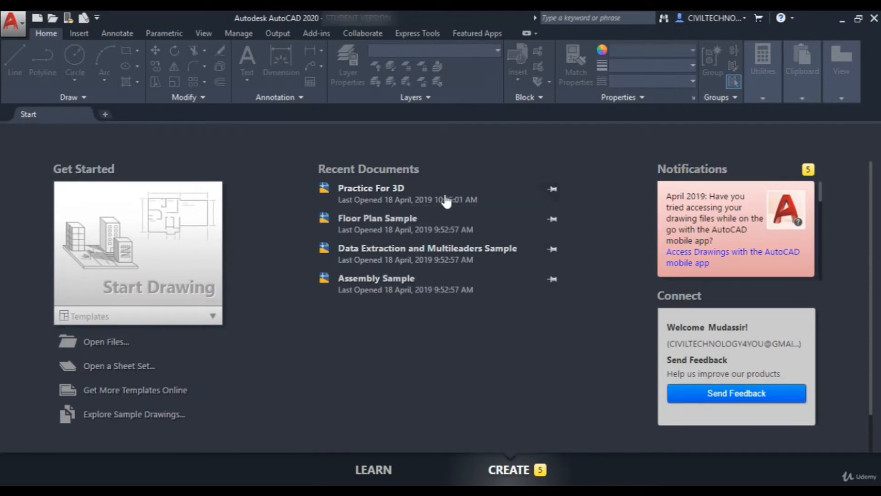
{"action": "left_click", "coordinate": [552, 219]}
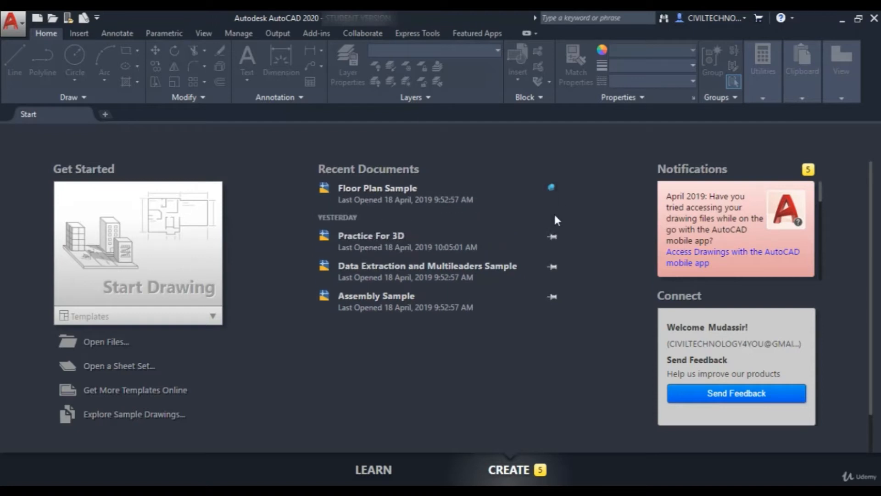
{"action": "left_click", "coordinate": [553, 237]}
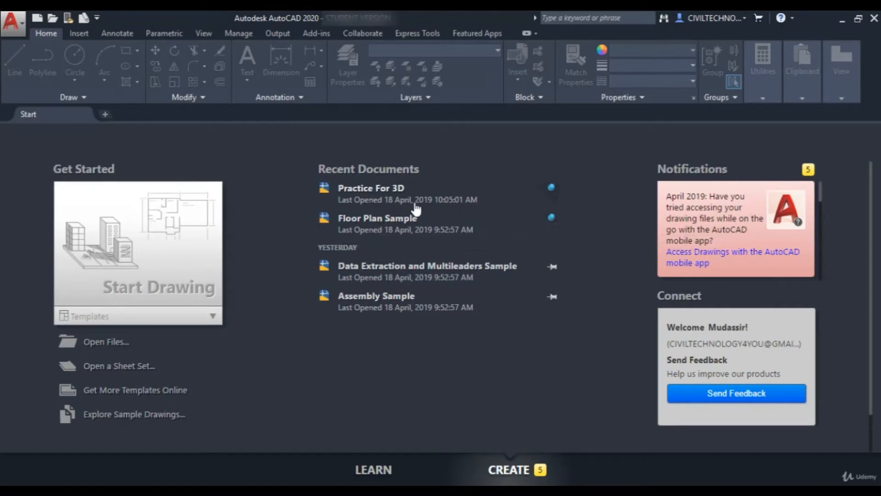
{"action": "left_click", "coordinate": [552, 188]}
{"action": "left_click", "coordinate": [552, 192]}
Step: Return the recent documents to the view with small thumbnails beside file names and dates
{"action": "scroll", "coordinate": [504, 299], "scroll_direction": "down", "scroll_amount": 2}
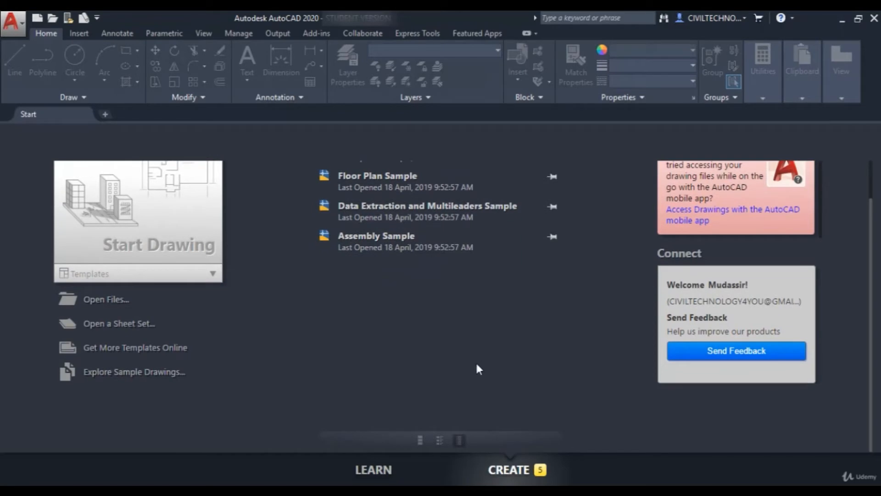
{"action": "left_click", "coordinate": [439, 441]}
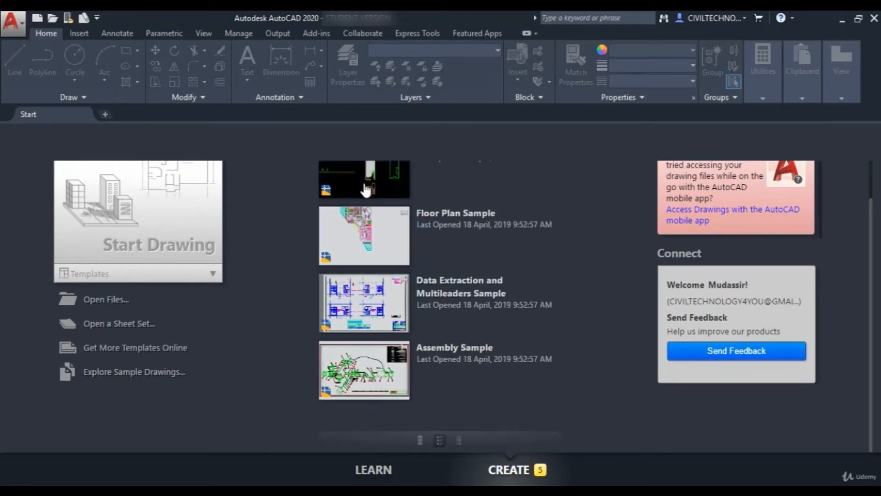
{"action": "scroll", "coordinate": [432, 285], "scroll_direction": "up", "scroll_amount": 2}
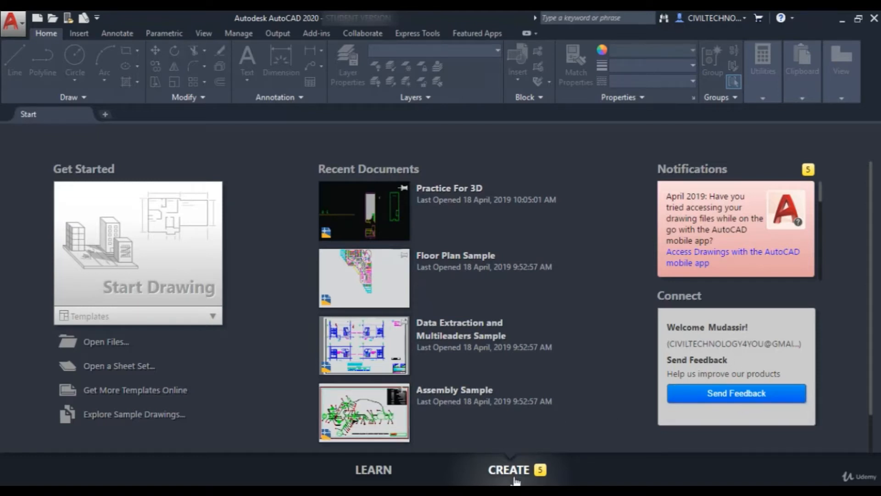
Step: Examine the Learn page's getting started videos, learning tips and online resources
{"action": "left_click", "coordinate": [375, 471]}
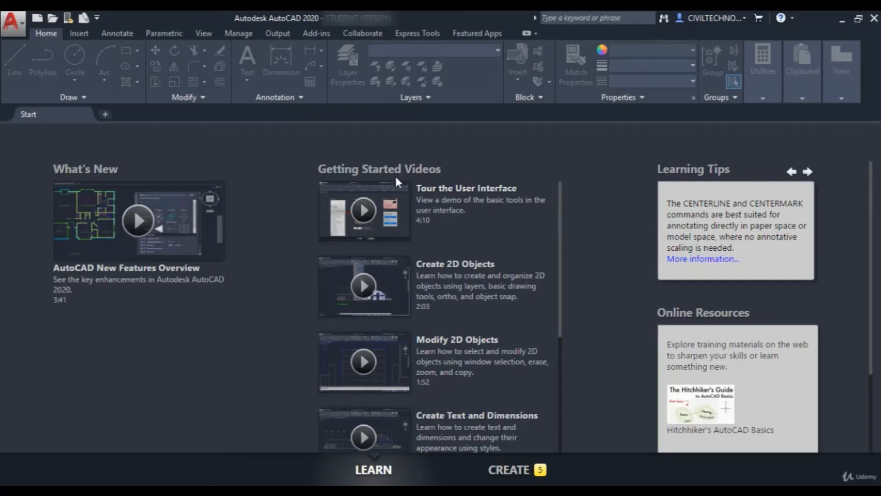
{"action": "scroll", "coordinate": [365, 284], "scroll_direction": "down", "scroll_amount": 3}
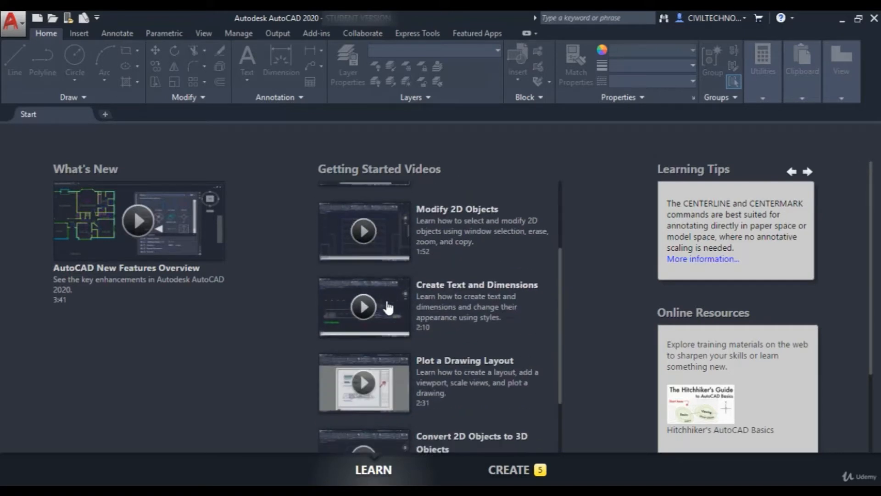
{"action": "scroll", "coordinate": [417, 317], "scroll_direction": "up", "scroll_amount": 3}
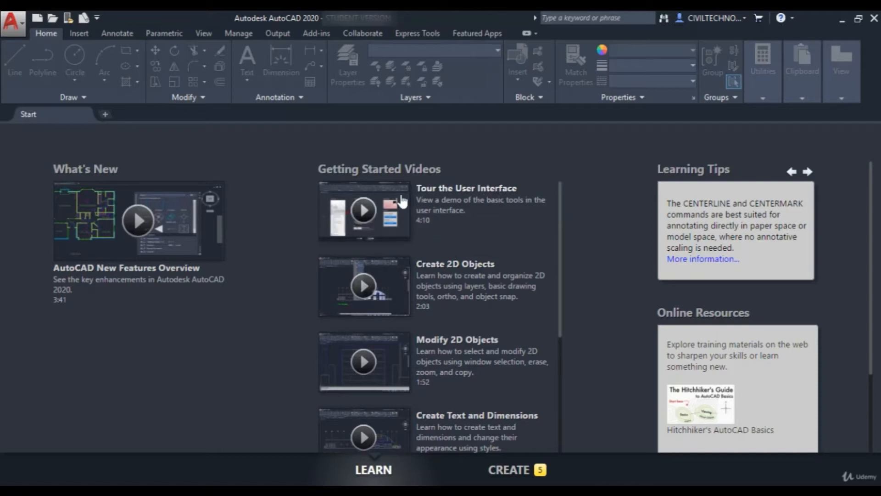
{"action": "scroll", "coordinate": [392, 371], "scroll_direction": "down", "scroll_amount": 1}
{"action": "scroll", "coordinate": [391, 371], "scroll_direction": "down", "scroll_amount": 2}
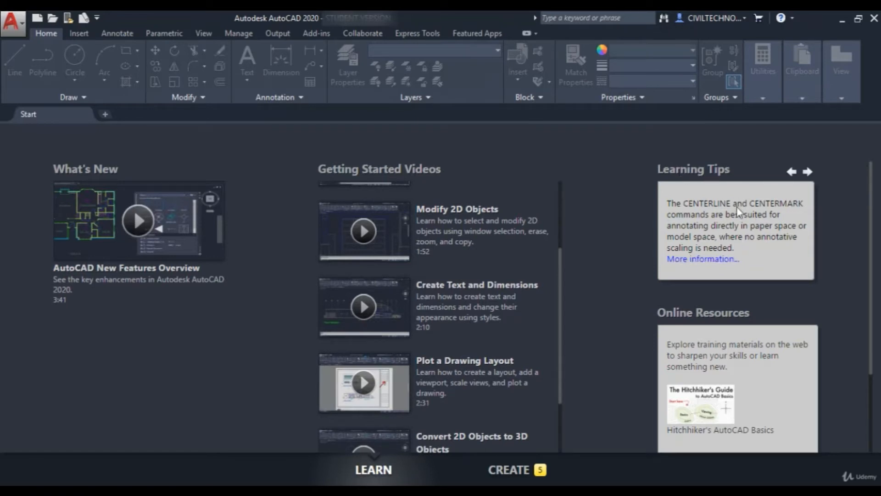
{"action": "scroll", "coordinate": [737, 276], "scroll_direction": "down", "scroll_amount": 1}
{"action": "scroll", "coordinate": [738, 301], "scroll_direction": "up", "scroll_amount": 1}
{"action": "scroll", "coordinate": [734, 288], "scroll_direction": "down", "scroll_amount": 1}
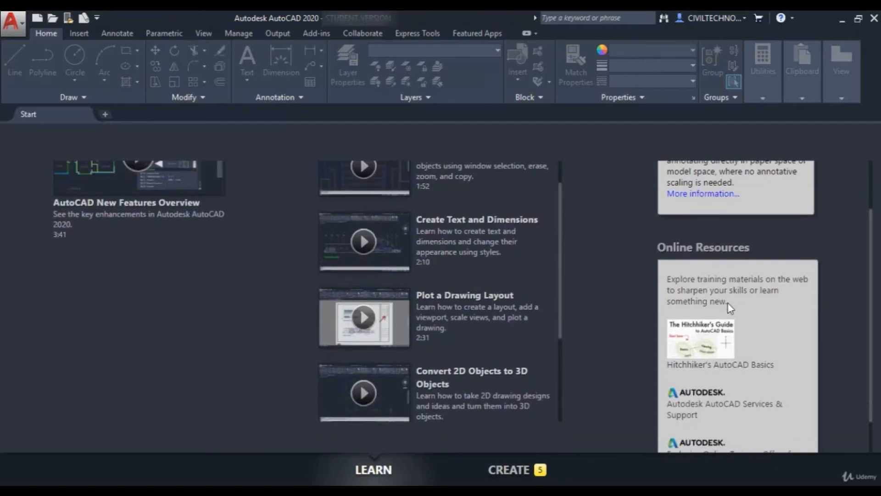
{"action": "scroll", "coordinate": [742, 331], "scroll_direction": "down", "scroll_amount": 1}
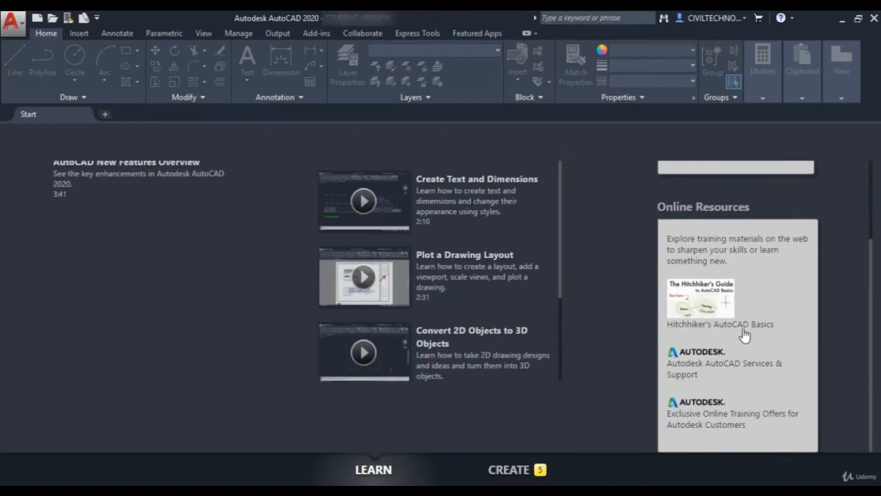
{"action": "scroll", "coordinate": [753, 357], "scroll_direction": "up", "scroll_amount": 2}
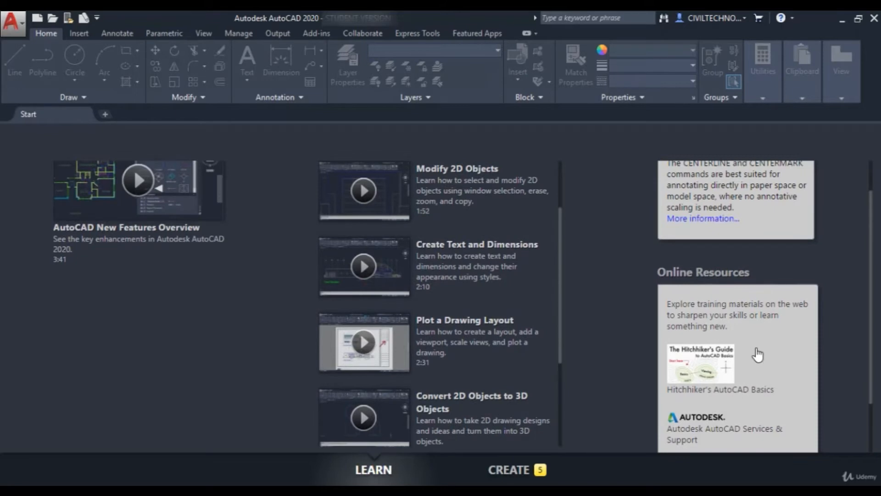
Step: Return to the Create page, start a new blank drawing and review the application menu's file commands
{"action": "left_click", "coordinate": [507, 473]}
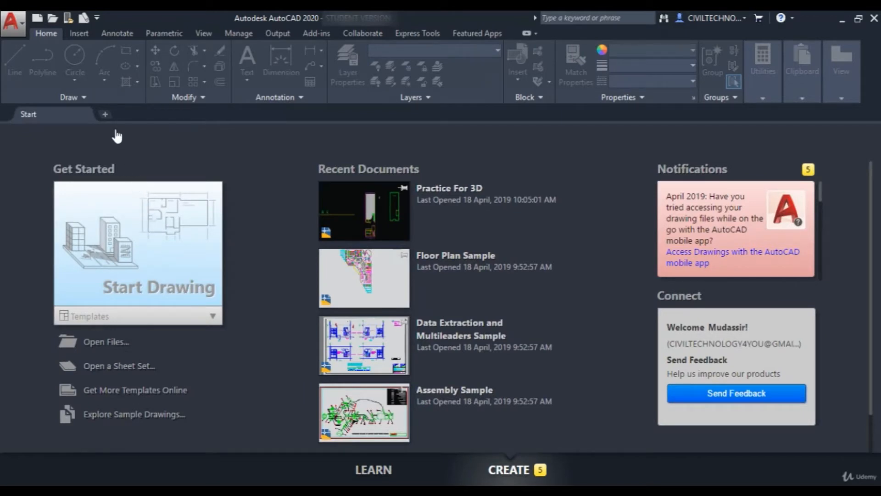
{"action": "left_click", "coordinate": [105, 115]}
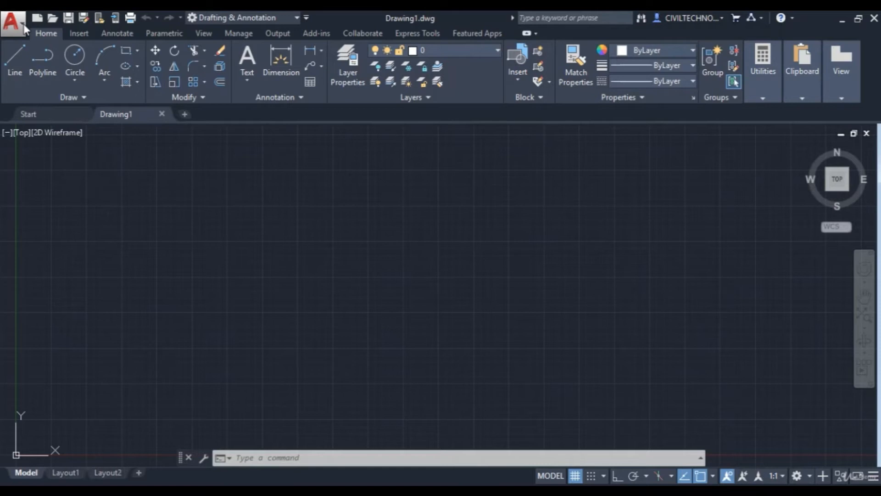
{"action": "left_click", "coordinate": [21, 25]}
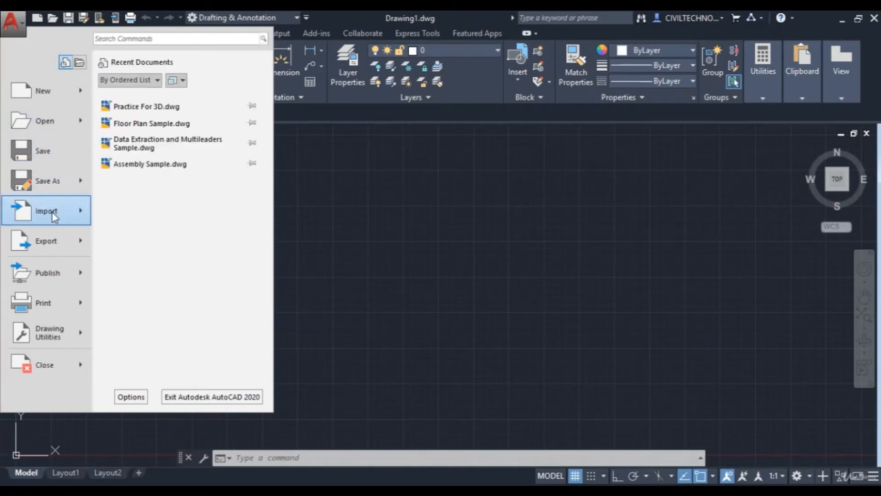
{"action": "left_click", "coordinate": [18, 20]}
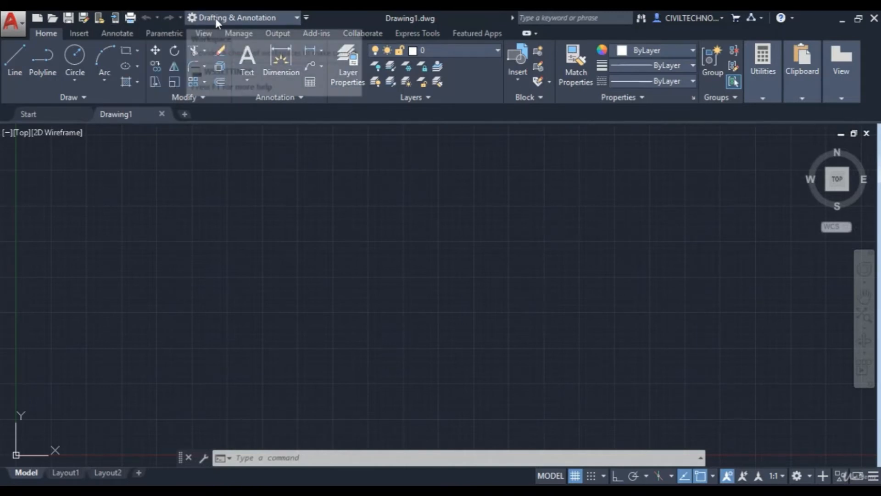
Step: Add the Layer control to the Quick Access Toolbar and remove it again
{"action": "left_click", "coordinate": [307, 18]}
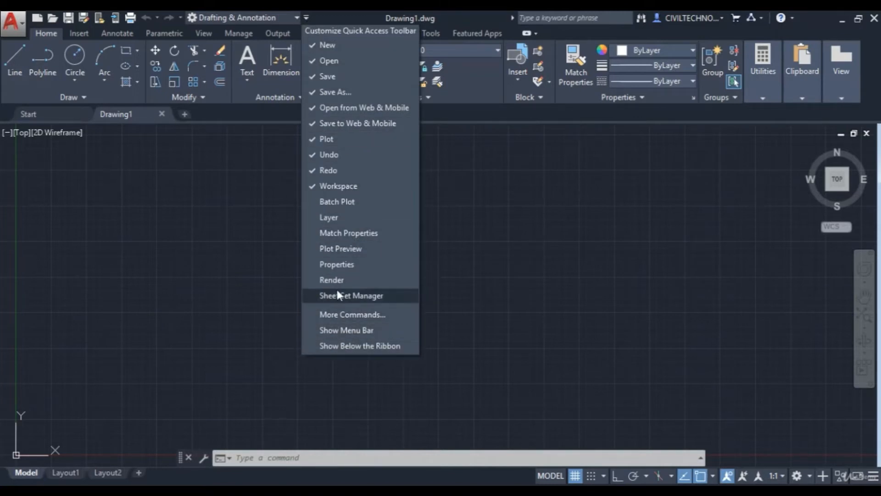
{"action": "left_click", "coordinate": [315, 219]}
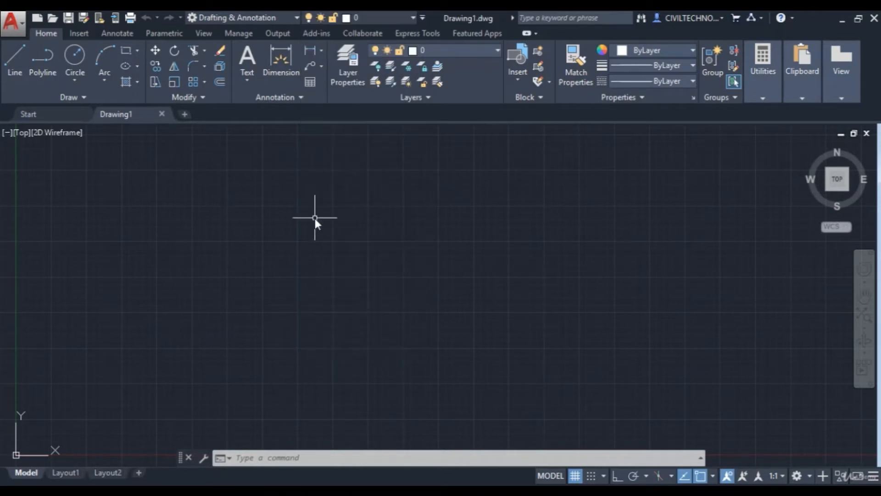
{"action": "left_click", "coordinate": [422, 18]}
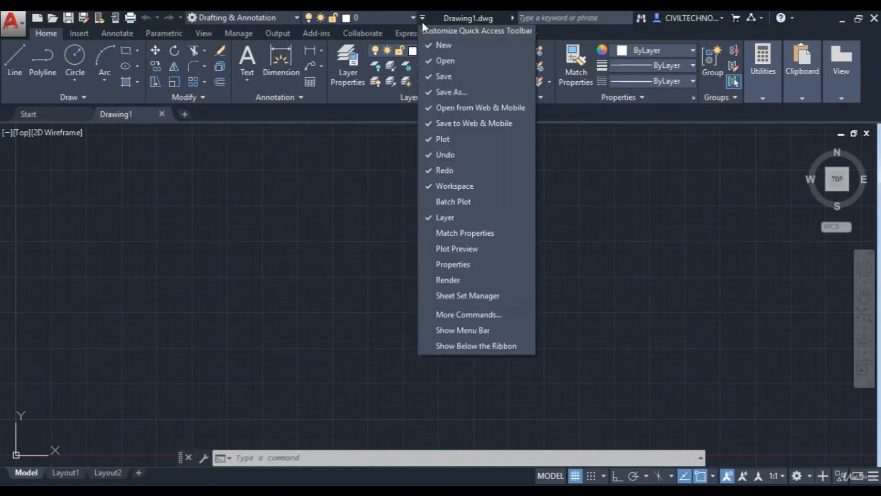
{"action": "left_click", "coordinate": [429, 219]}
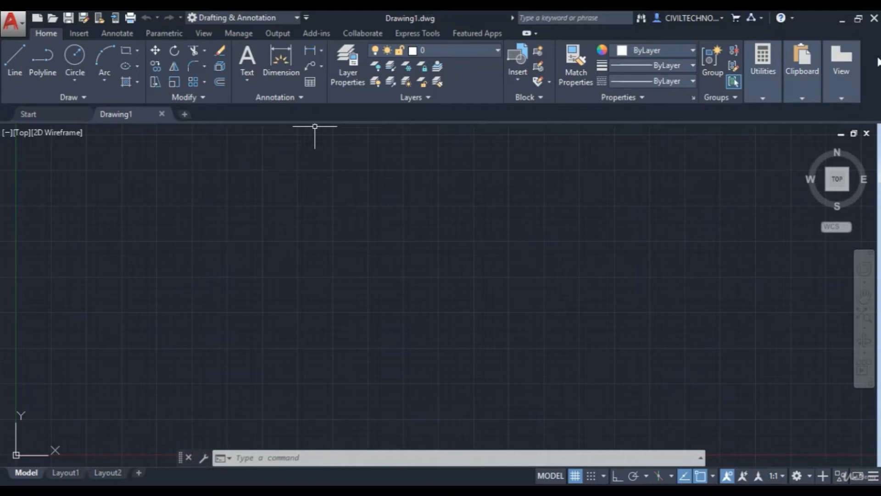
Step: Show the 3D Tools tab on the ribbon and hide it again
{"action": "right_click", "coordinate": [878, 62]}
{"action": "mouse_move", "coordinate": [864, 100]}
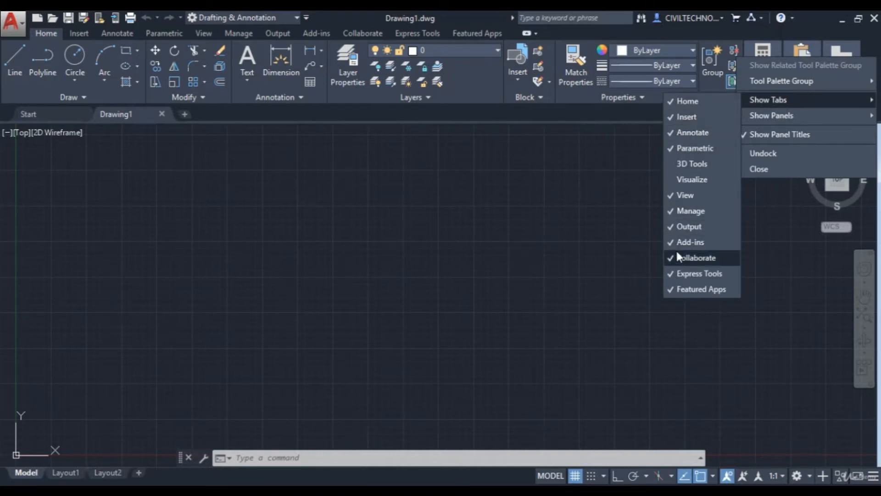
{"action": "left_click", "coordinate": [672, 166]}
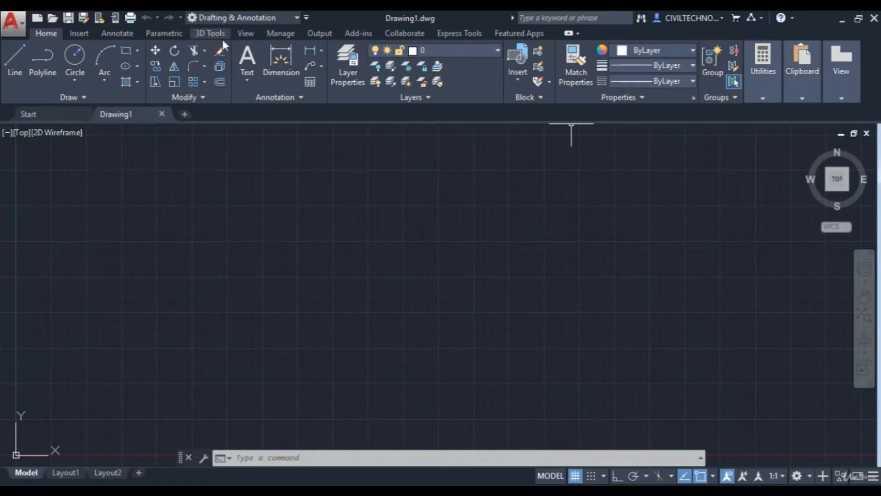
{"action": "right_click", "coordinate": [740, 61]}
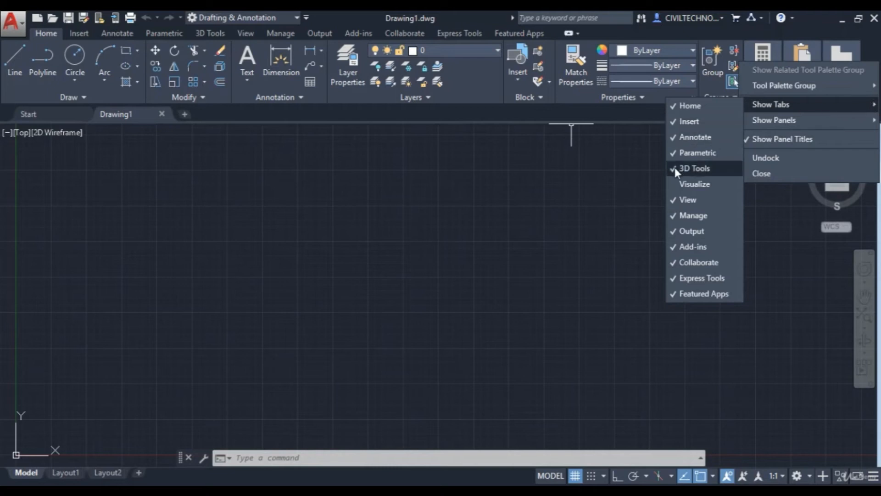
{"action": "left_click", "coordinate": [675, 169]}
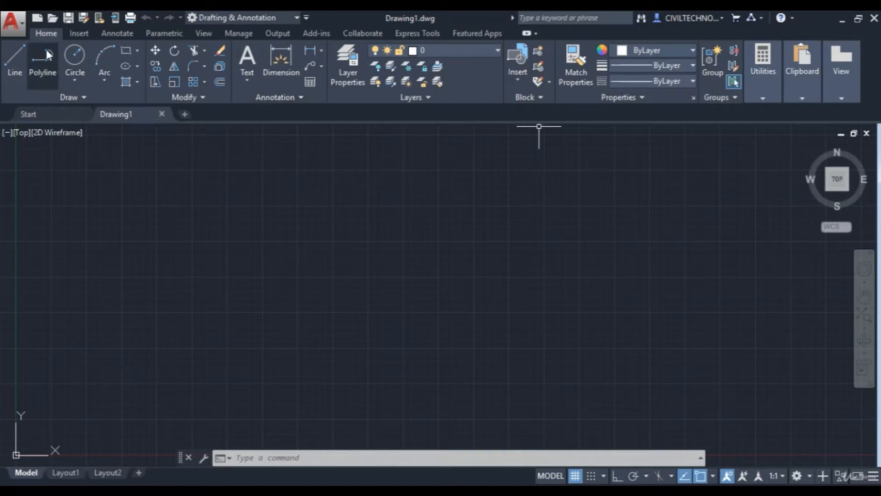
Step: Look over the Insert ribbon tools, then hide the Modify panel on the Home ribbon and show it again
{"action": "left_click", "coordinate": [77, 34]}
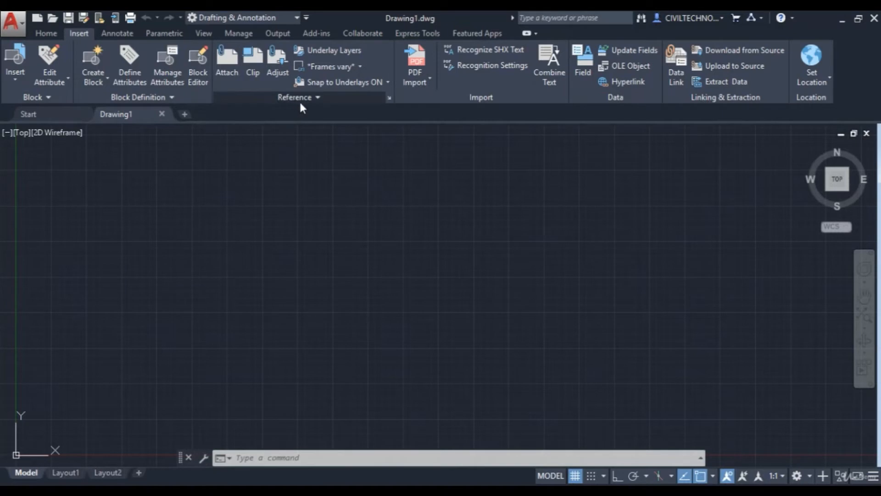
{"action": "left_click", "coordinate": [45, 33]}
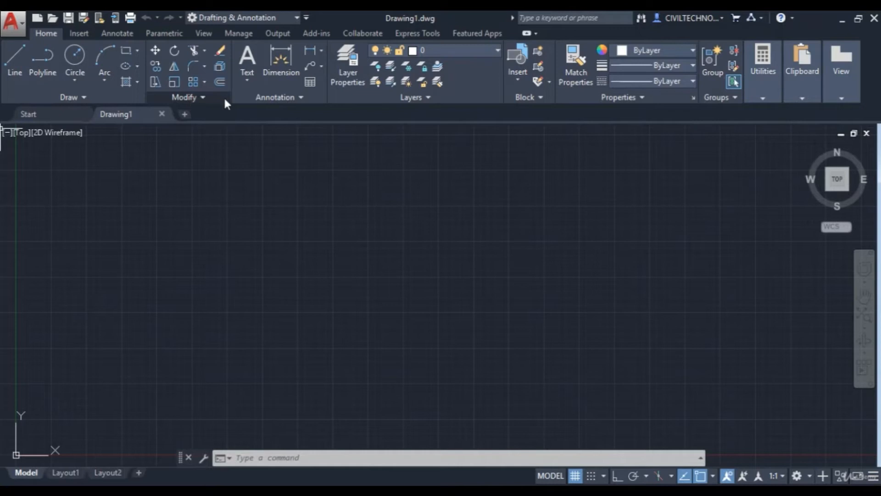
{"action": "right_click", "coordinate": [873, 70]}
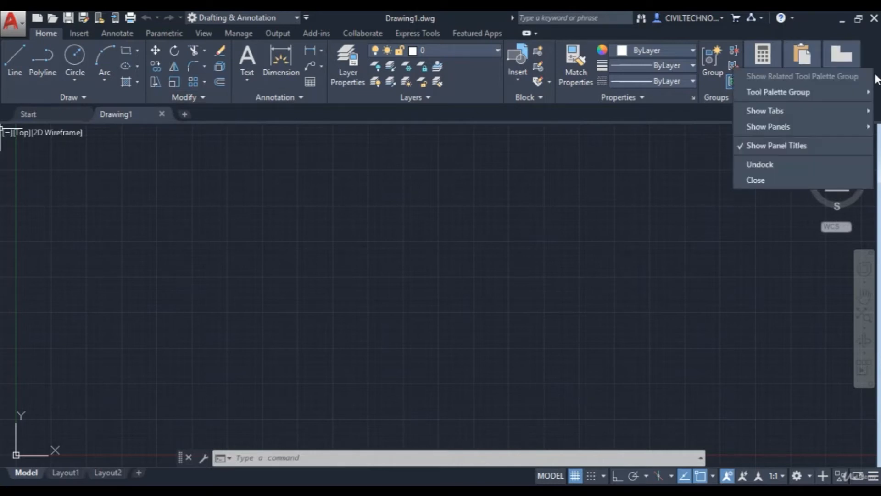
{"action": "mouse_move", "coordinate": [860, 128]}
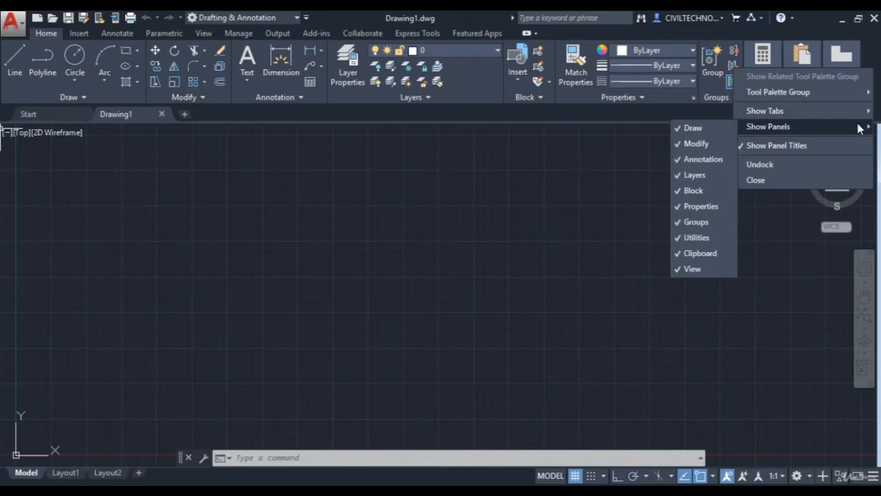
{"action": "left_click", "coordinate": [680, 144]}
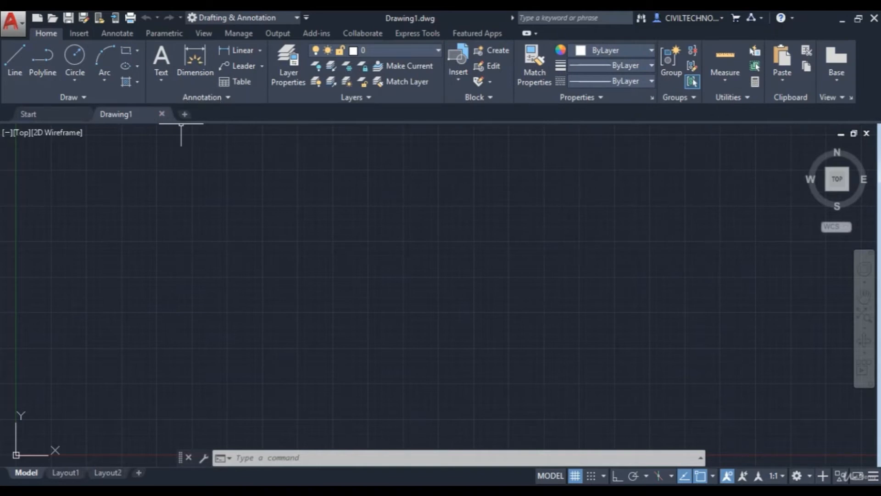
{"action": "right_click", "coordinate": [875, 80]}
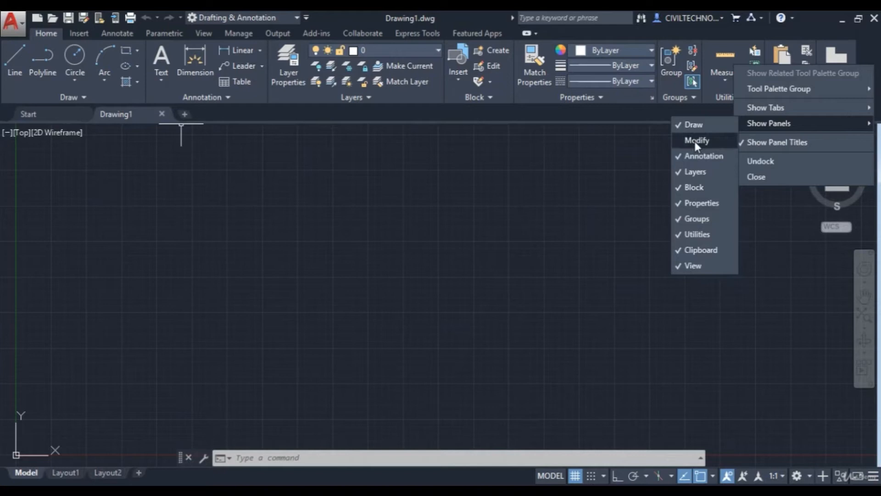
{"action": "left_click", "coordinate": [695, 142]}
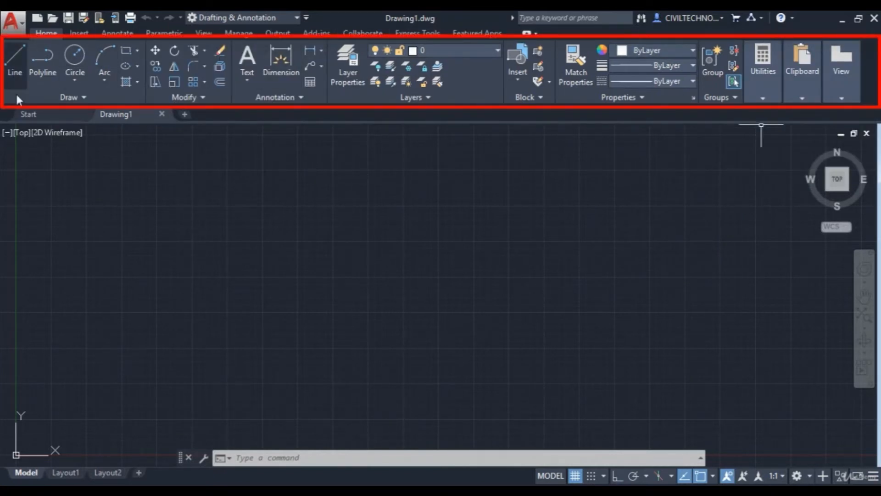
Step: Create another new blank drawing alongside Drawing1
{"action": "left_click", "coordinate": [776, 65]}
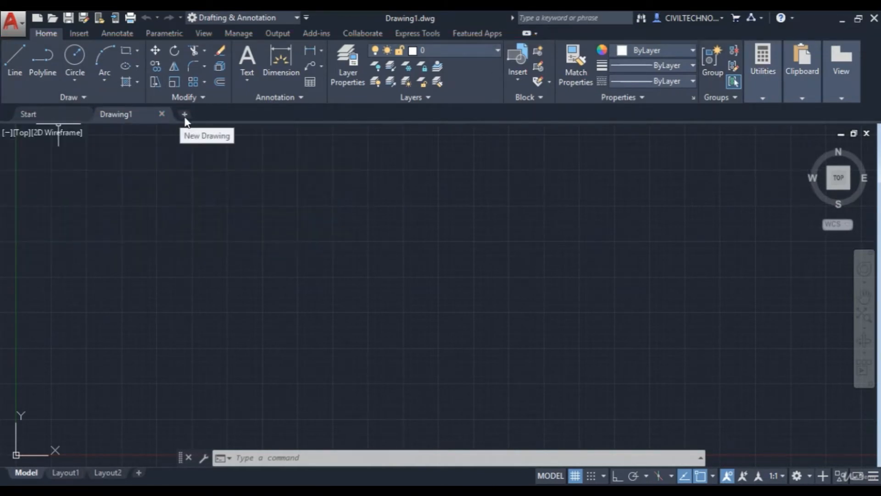
{"action": "mouse_move", "coordinate": [119, 120]}
{"action": "left_click", "coordinate": [185, 115]}
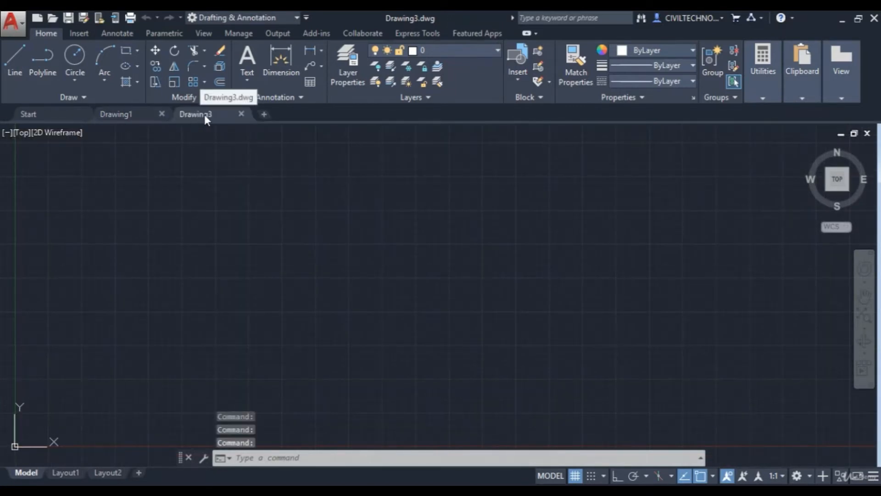
{"action": "mouse_move", "coordinate": [196, 118]}
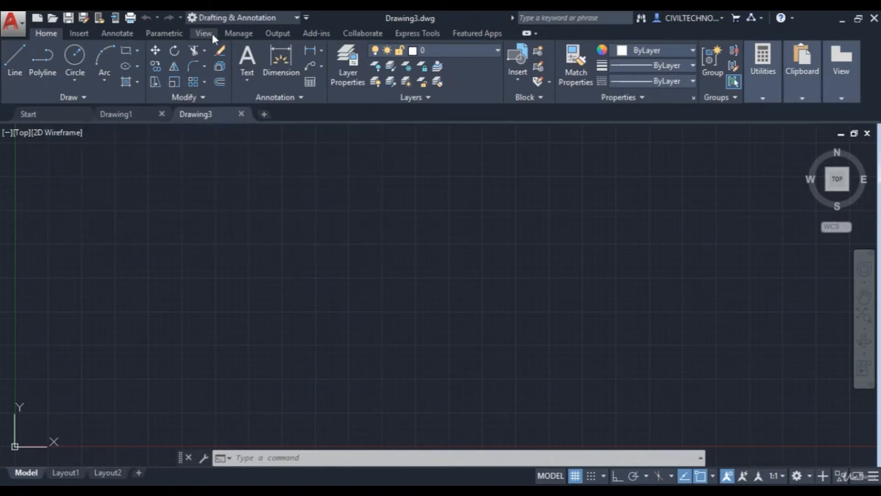
Step: Turn the display of the open drawings' file tabs off and on again
{"action": "left_click", "coordinate": [208, 32]}
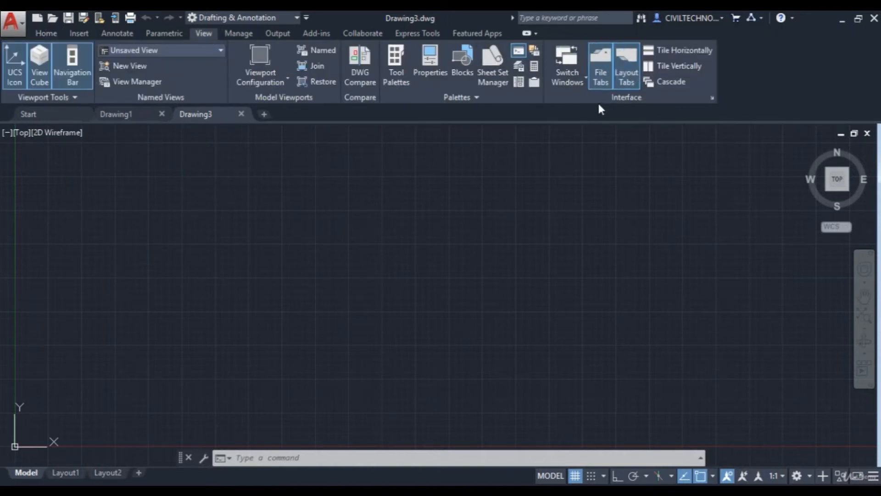
{"action": "left_click", "coordinate": [600, 66]}
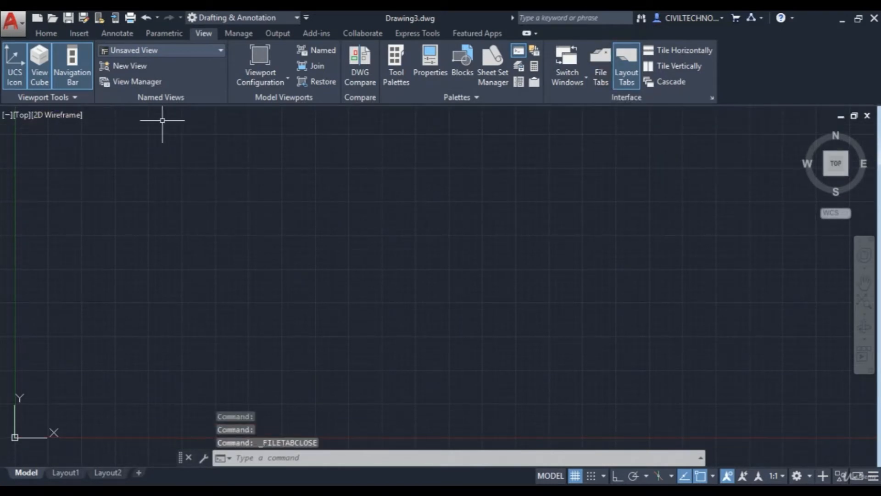
{"action": "left_click", "coordinate": [601, 64]}
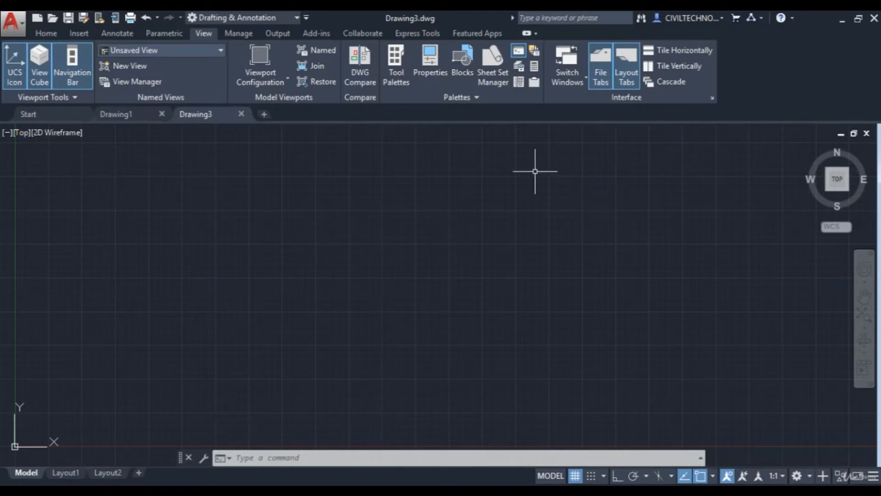
Step: Review the viewport's preset views, then turn the UCS icon off and back on
{"action": "left_click", "coordinate": [22, 133]}
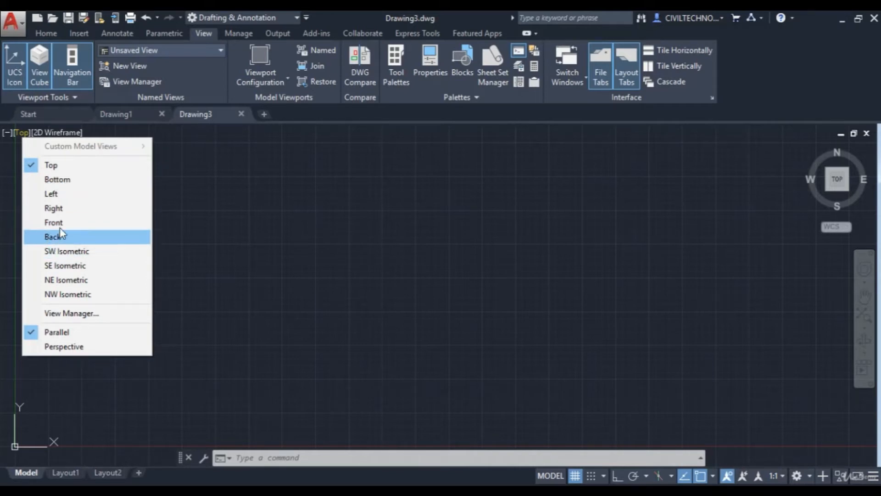
{"action": "left_click", "coordinate": [18, 129]}
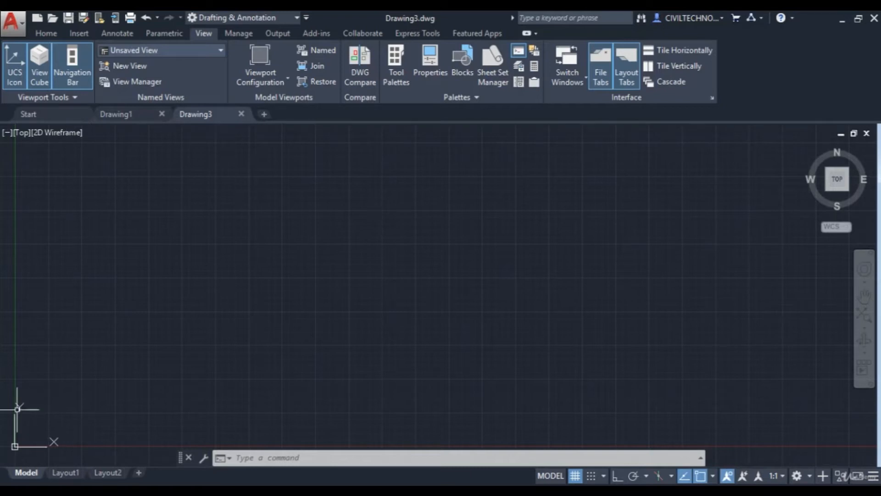
{"action": "left_click", "coordinate": [17, 71]}
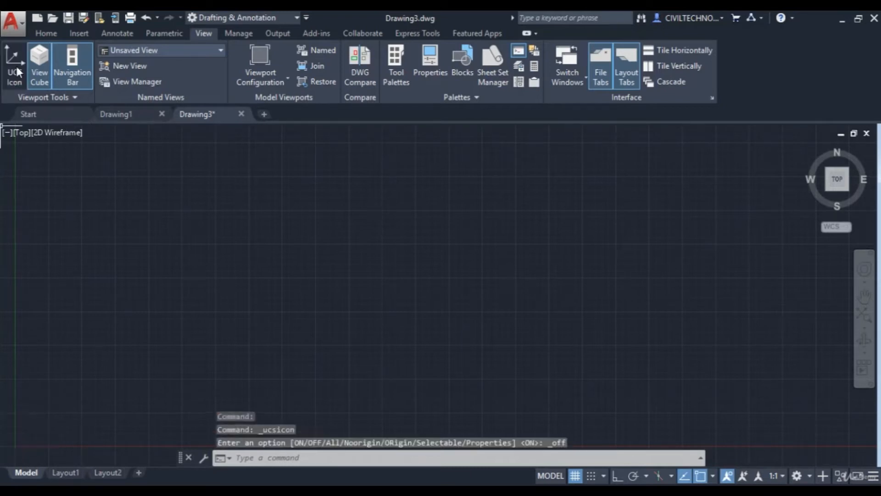
{"action": "left_click", "coordinate": [18, 71]}
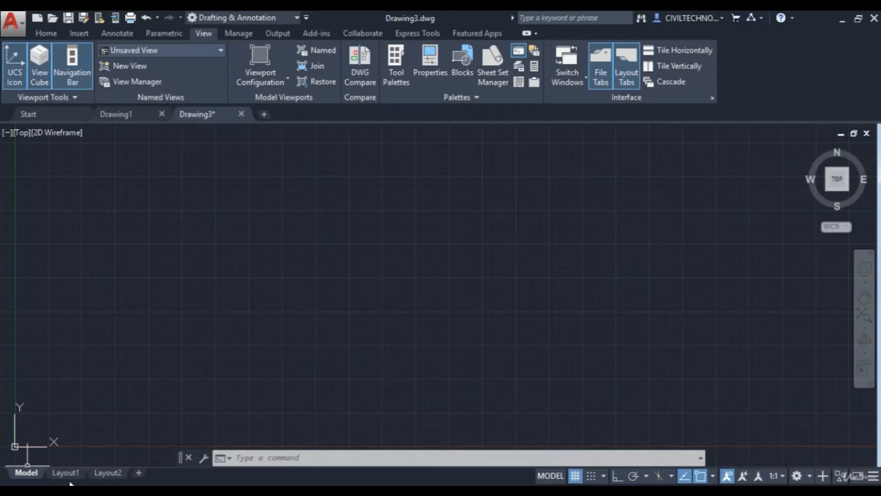
Step: Add a new layout to the drawing after Layout2
{"action": "left_click", "coordinate": [138, 474]}
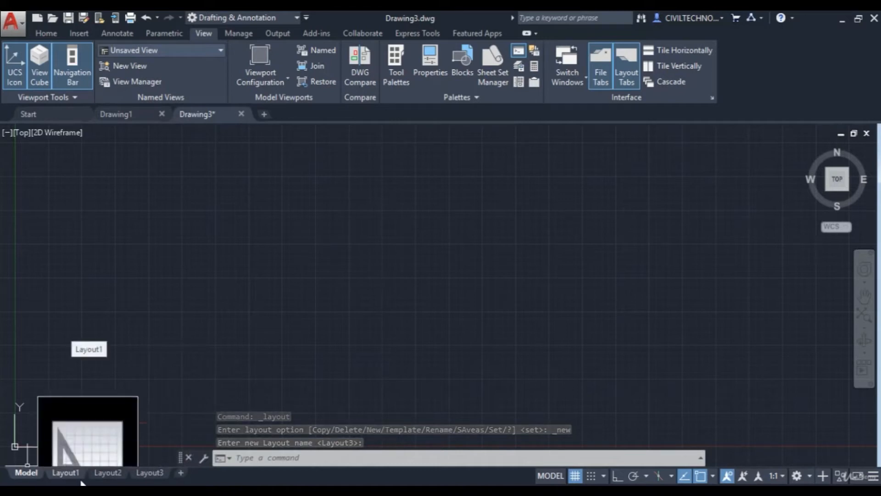
{"action": "mouse_move", "coordinate": [158, 481]}
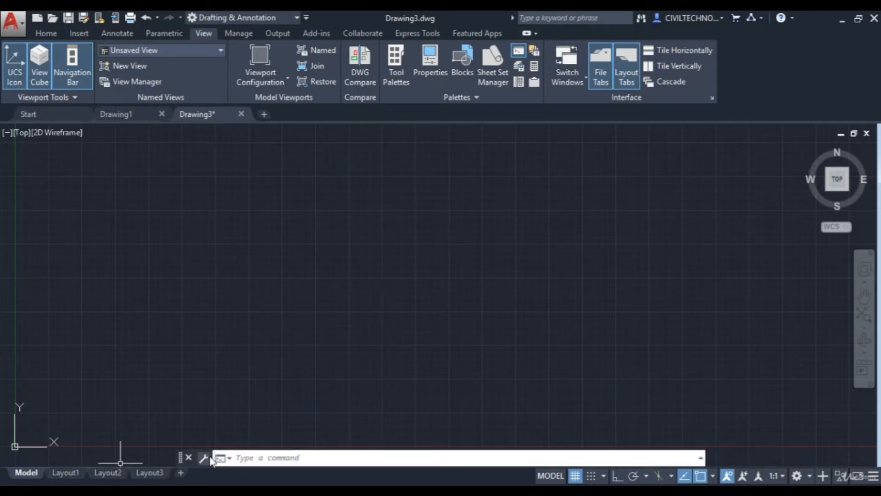
Step: Start the LINE command from the command line suggestions for "L" and cancel it without drawing
{"action": "left_click", "coordinate": [256, 457]}
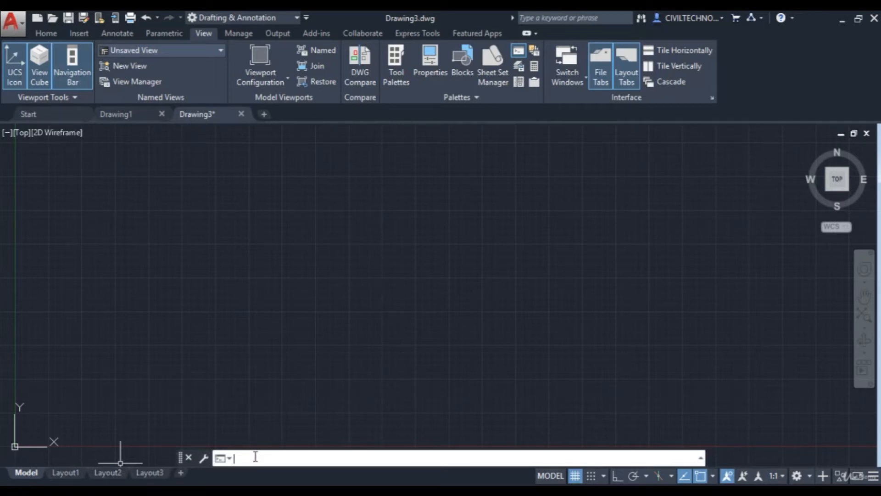
{"action": "type", "text": "1"}
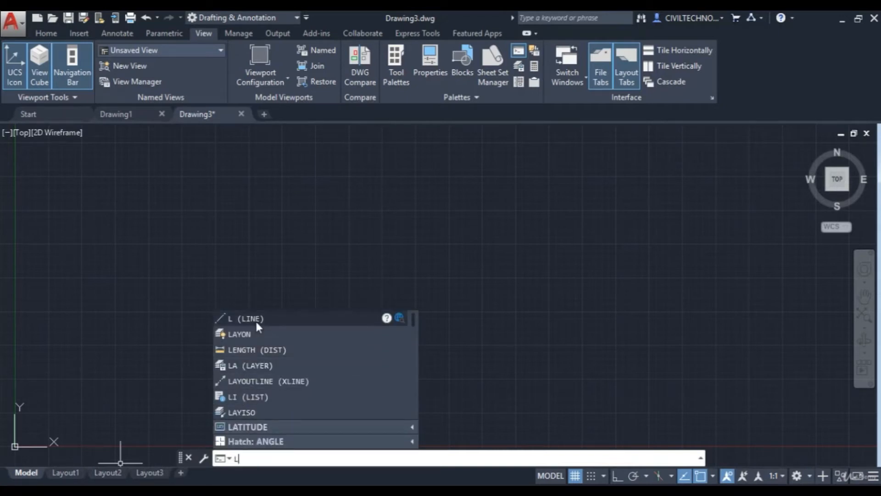
{"action": "left_click", "coordinate": [255, 319]}
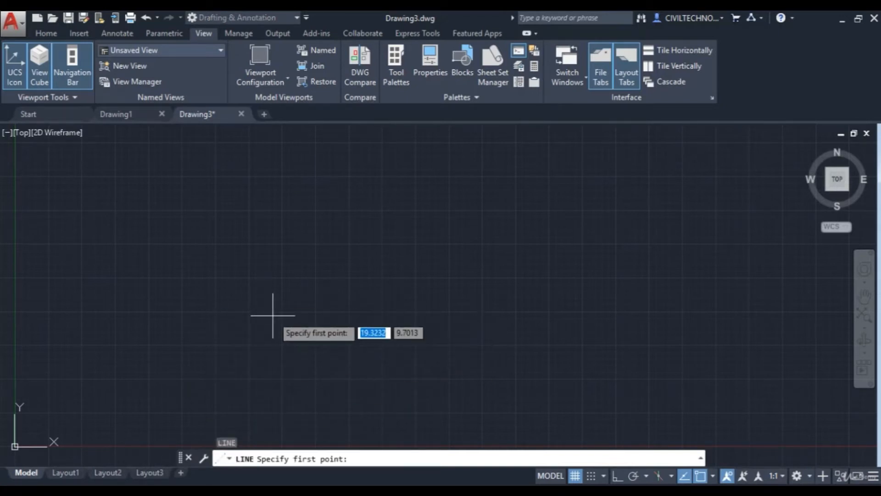
{"action": "key", "text": "Escape"}
Step: Toggle the drawing grid off and on twice, leaving it displayed
{"action": "key", "text": "F7"}
{"action": "key", "text": "F7"}
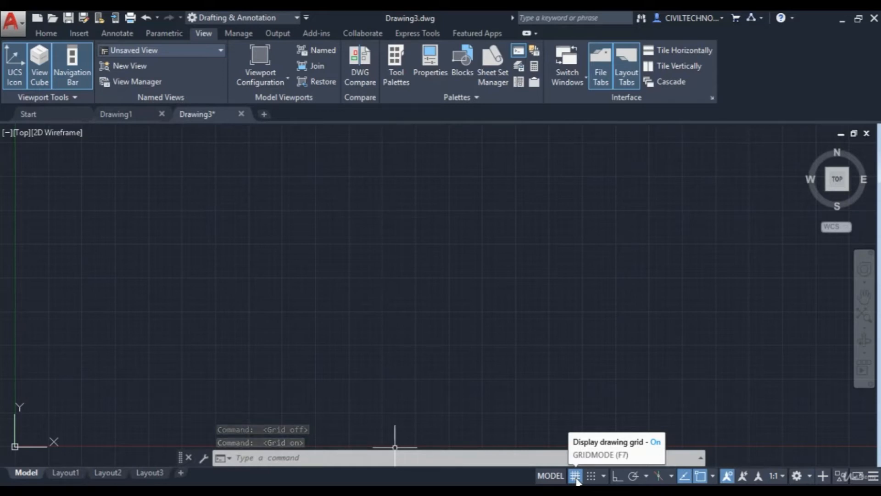
{"action": "left_click", "coordinate": [576, 477]}
{"action": "left_click", "coordinate": [576, 477]}
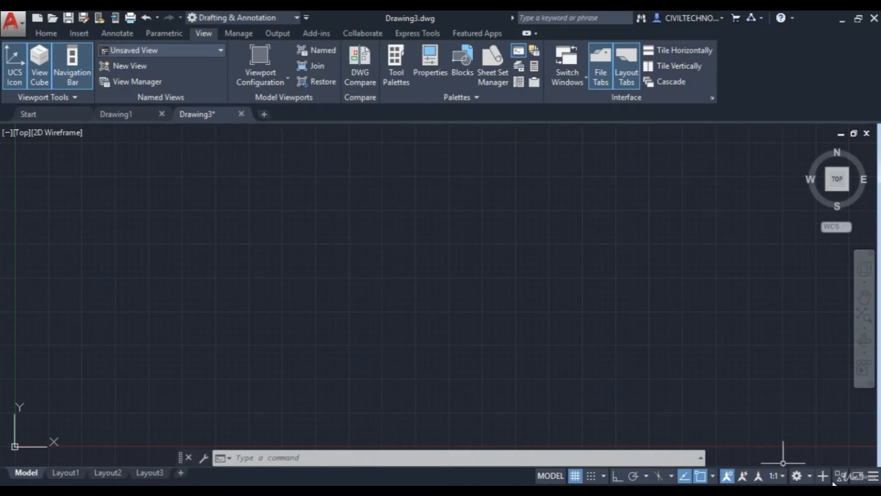
Step: Switch the workspace to 3D Modeling and return to Drafting & Annotation
{"action": "left_click", "coordinate": [811, 476]}
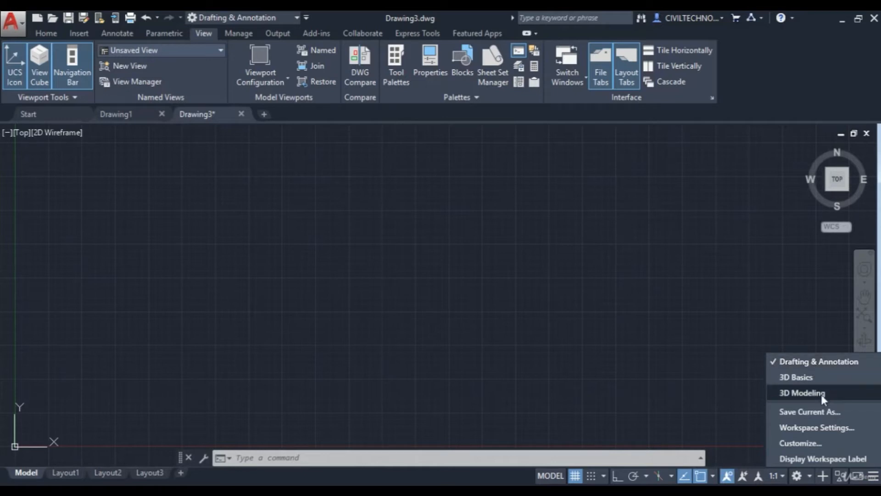
{"action": "left_click", "coordinate": [790, 396]}
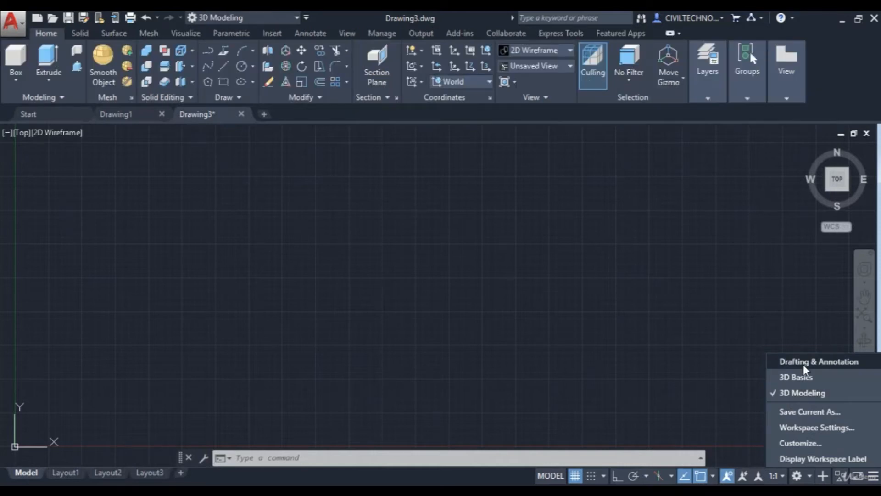
{"action": "left_click", "coordinate": [804, 363]}
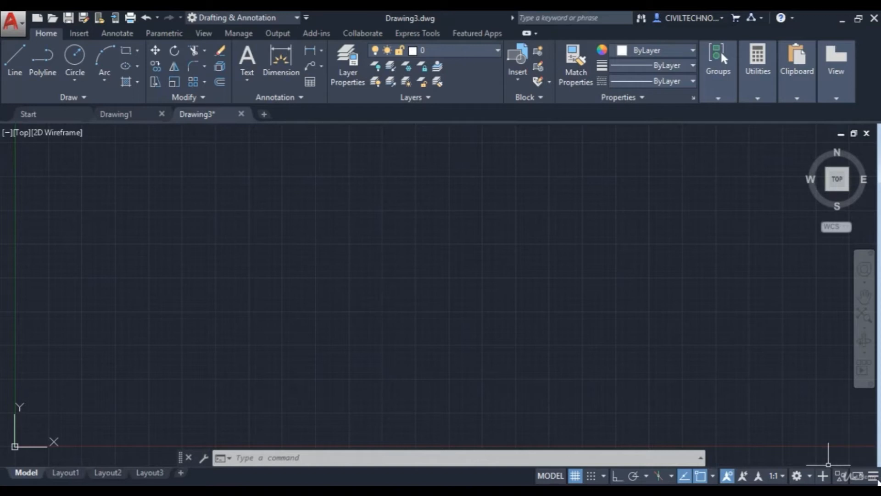
Step: Add the LineWeight control to the status bar
{"action": "left_click", "coordinate": [874, 476]}
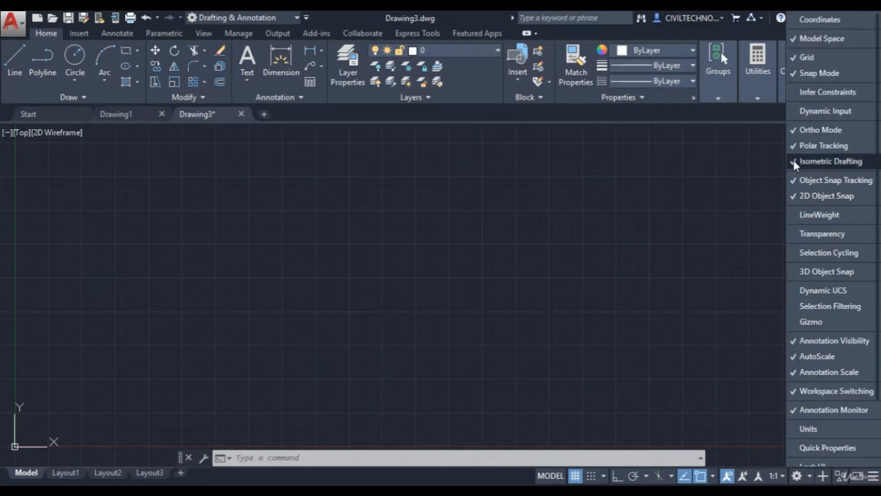
{"action": "left_click", "coordinate": [798, 219]}
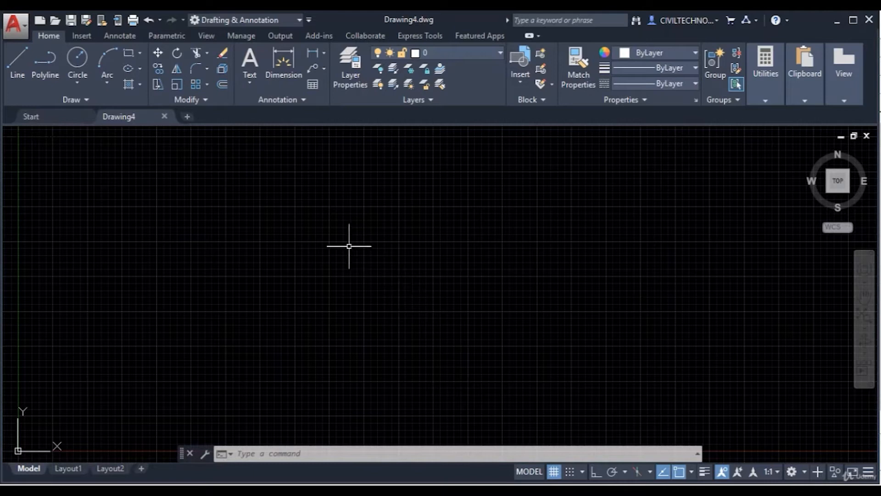
Step: Examine the application menu's Open, Save As, Export, Publish, Print and Drawing Utilities commands
{"action": "left_click", "coordinate": [25, 29]}
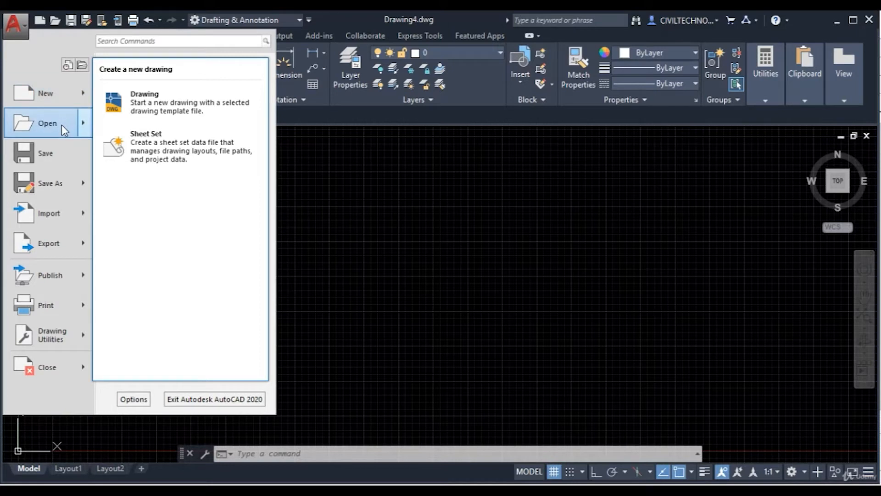
{"action": "mouse_move", "coordinate": [62, 125]}
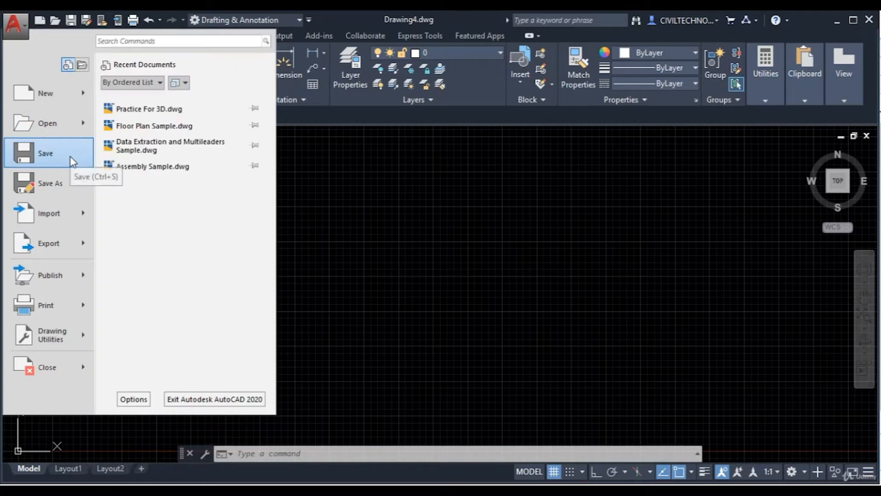
{"action": "mouse_move", "coordinate": [71, 190]}
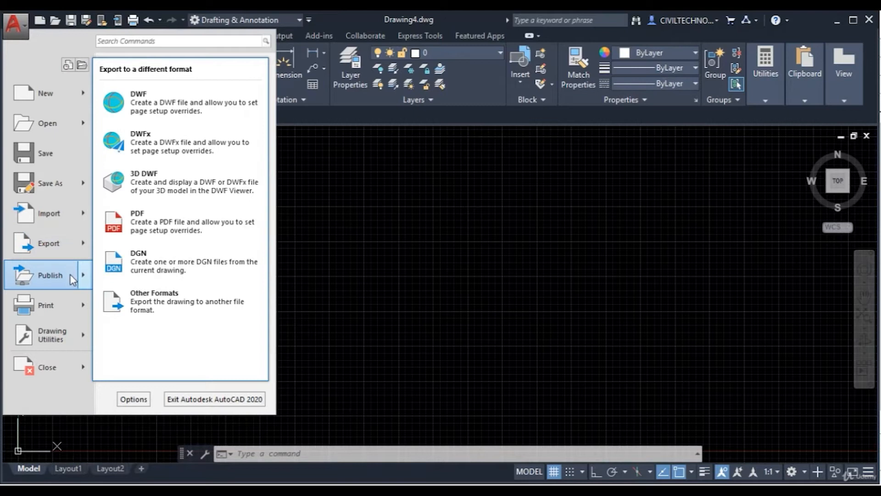
{"action": "mouse_move", "coordinate": [73, 281]}
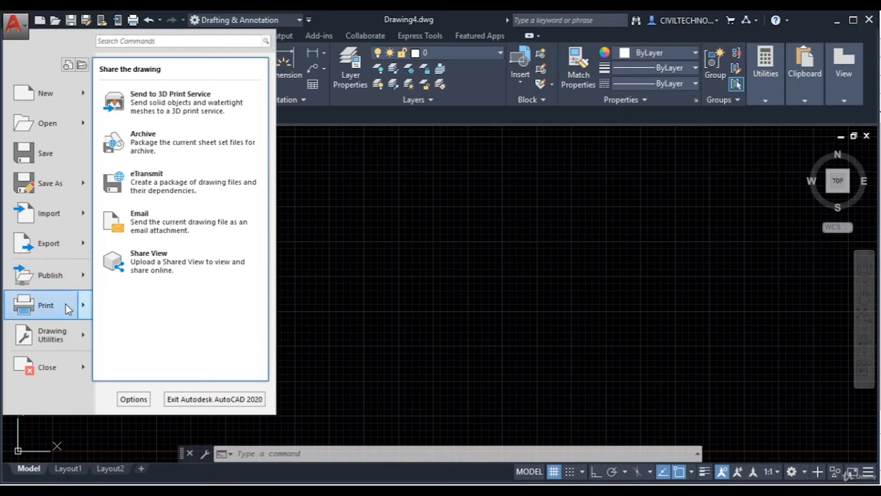
{"action": "mouse_move", "coordinate": [63, 308]}
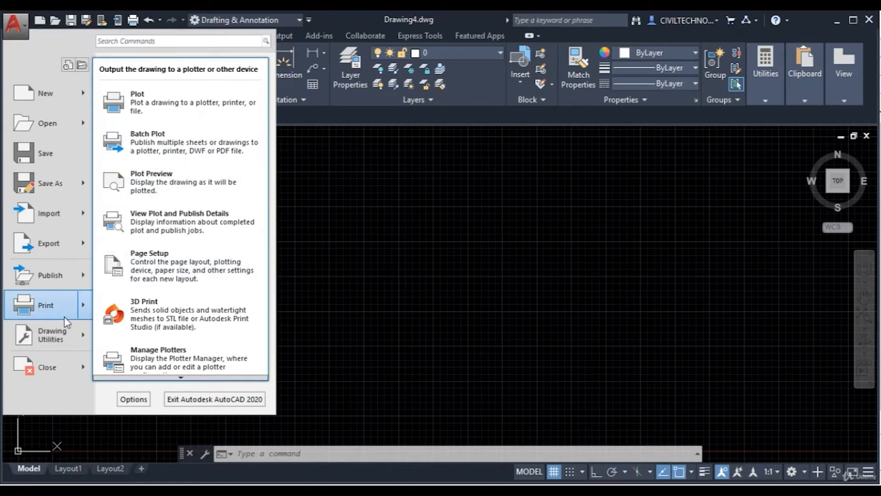
{"action": "mouse_move", "coordinate": [63, 337]}
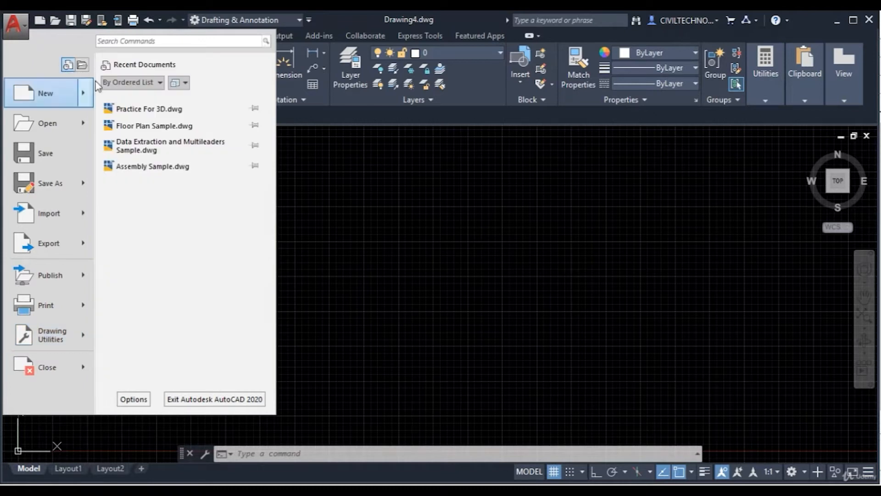
Step: Review the recent documents' sorting options, display the list as Large Images, and pin Practice For 3D.dwg
{"action": "left_click", "coordinate": [160, 83]}
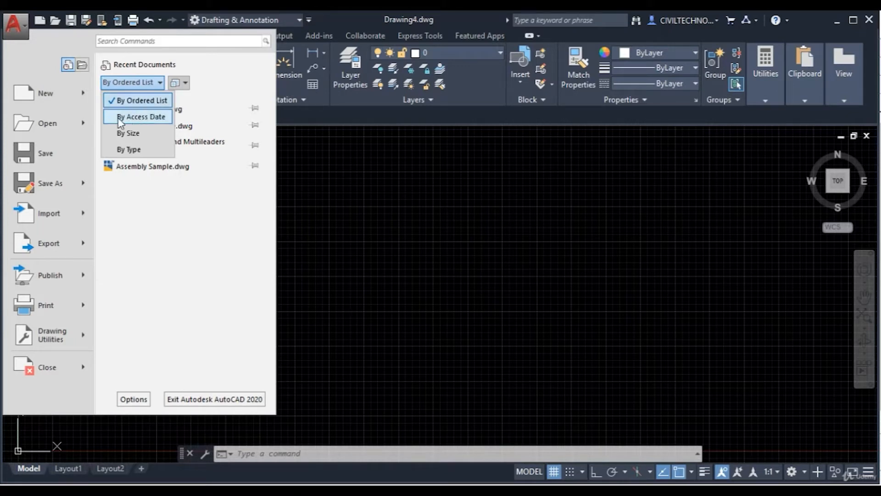
{"action": "left_click", "coordinate": [182, 89]}
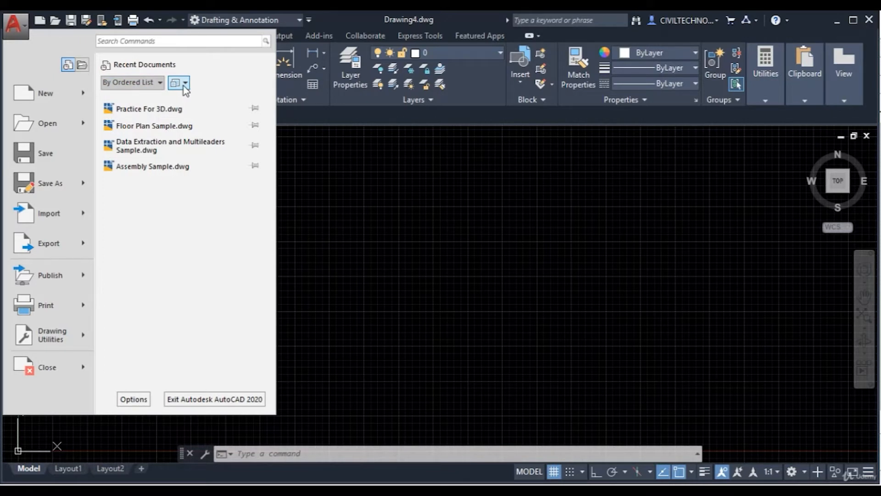
{"action": "left_click", "coordinate": [185, 85]}
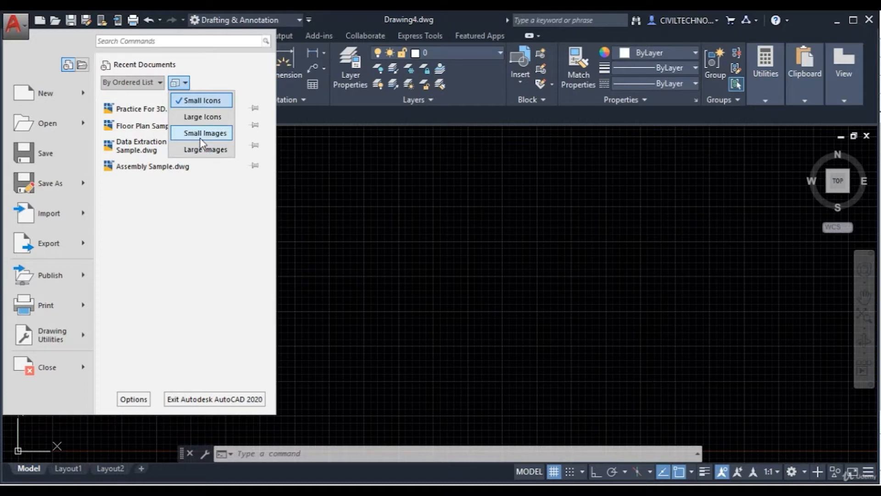
{"action": "left_click", "coordinate": [205, 150]}
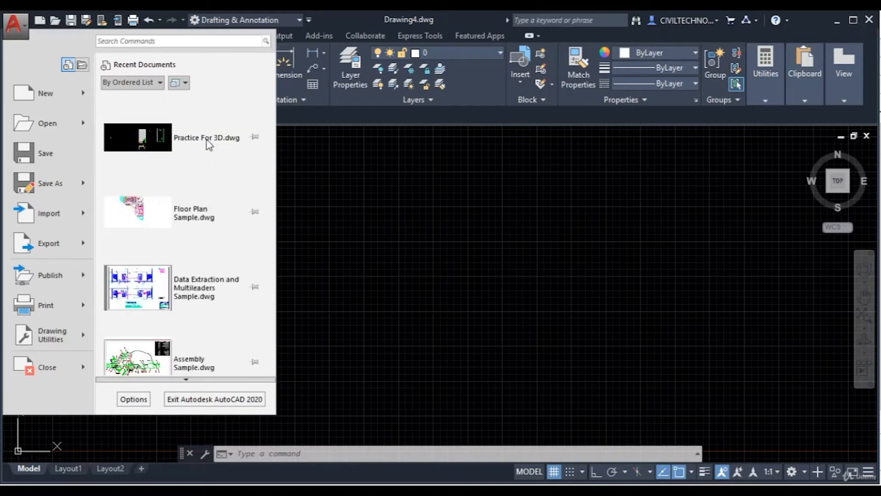
{"action": "mouse_move", "coordinate": [210, 145]}
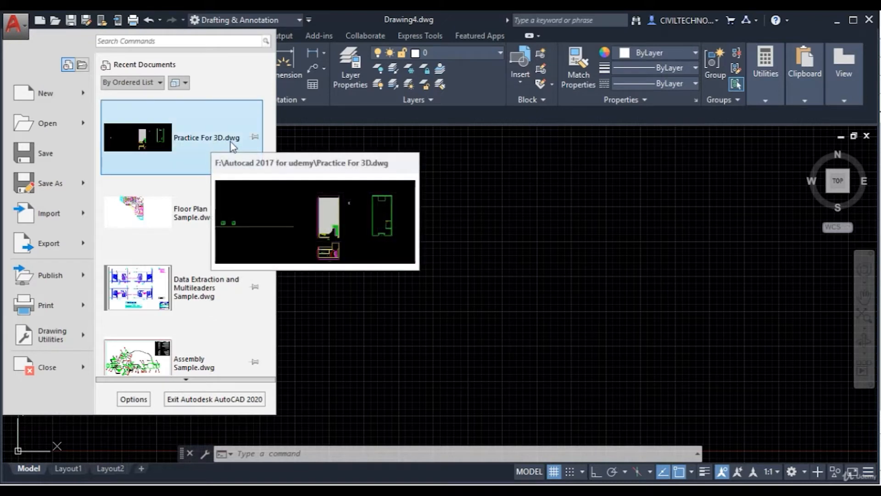
{"action": "left_click", "coordinate": [254, 138]}
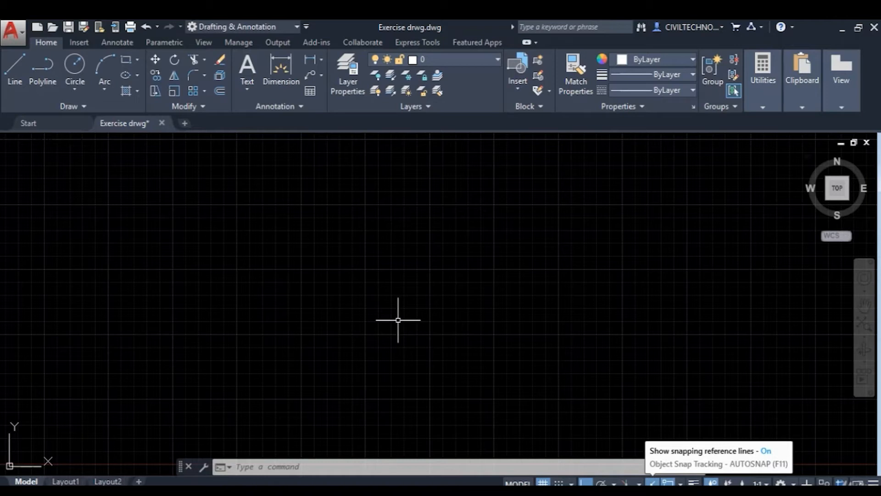
Step: Draw a single horizontal line across the middle of the drawing area
{"action": "type", "text": "l"}
{"action": "key", "text": "Return"}
{"action": "left_click", "coordinate": [267, 284]}
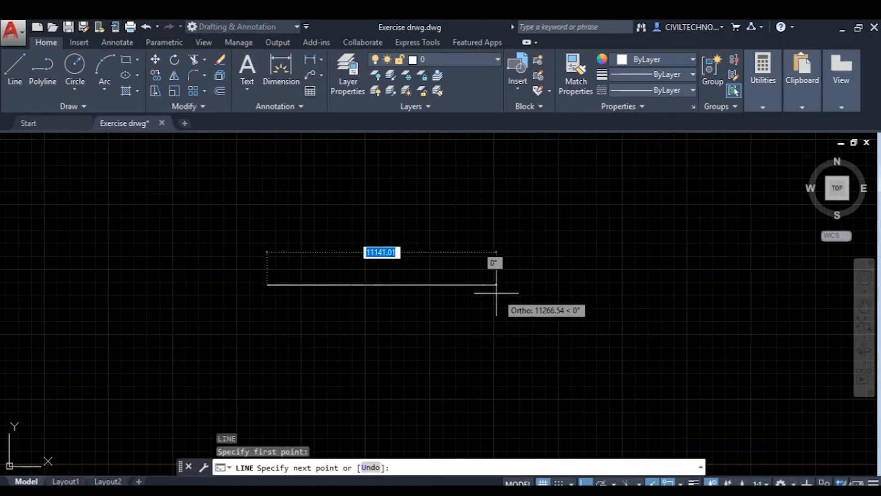
{"action": "left_click", "coordinate": [536, 289]}
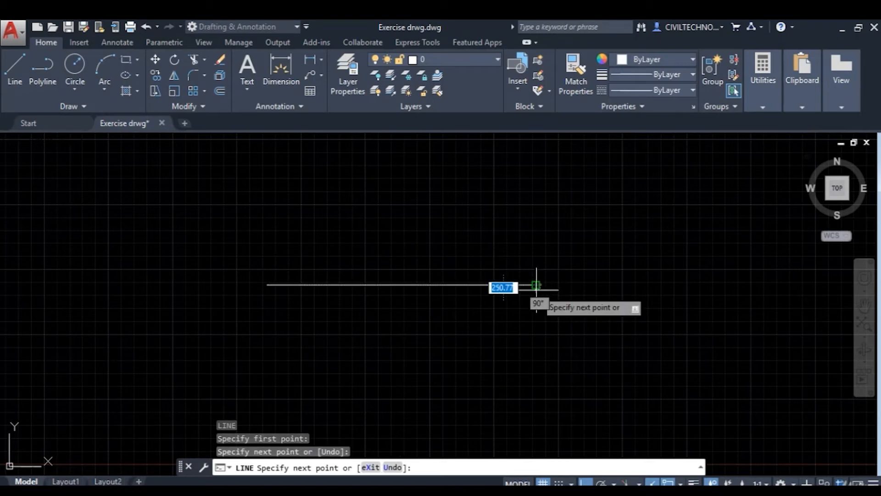
{"action": "key", "text": "Escape"}
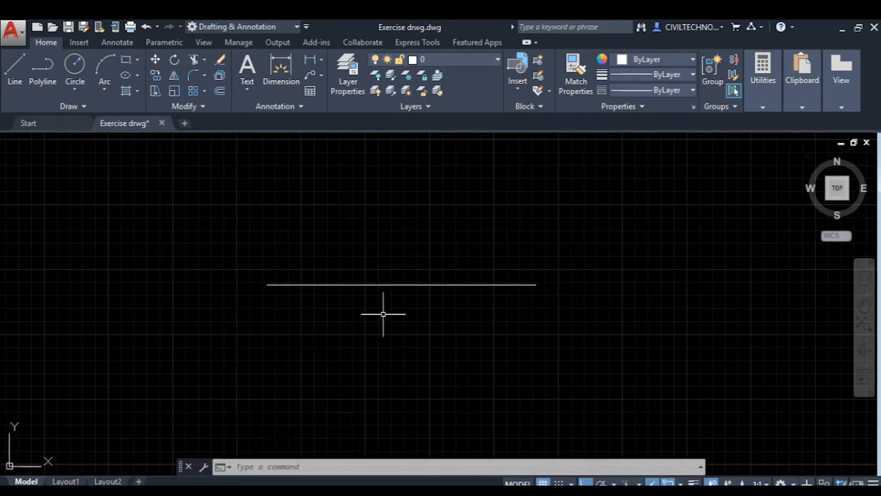
Step: View the Drawing Units settings through the drawing utilities and close them
{"action": "left_click", "coordinate": [15, 28]}
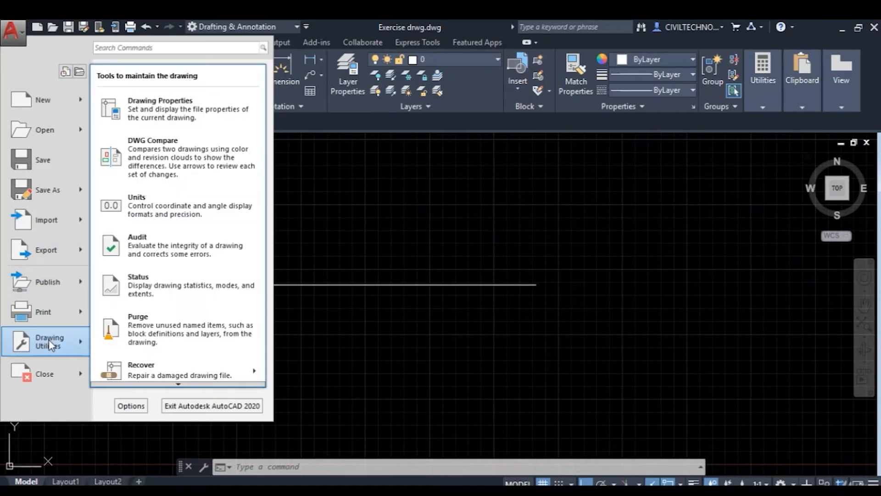
{"action": "left_click", "coordinate": [158, 209]}
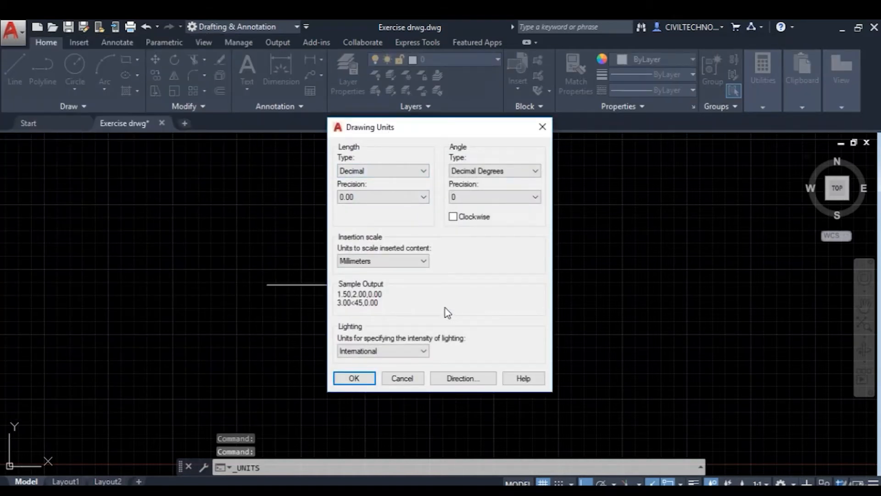
{"action": "key", "text": "Return"}
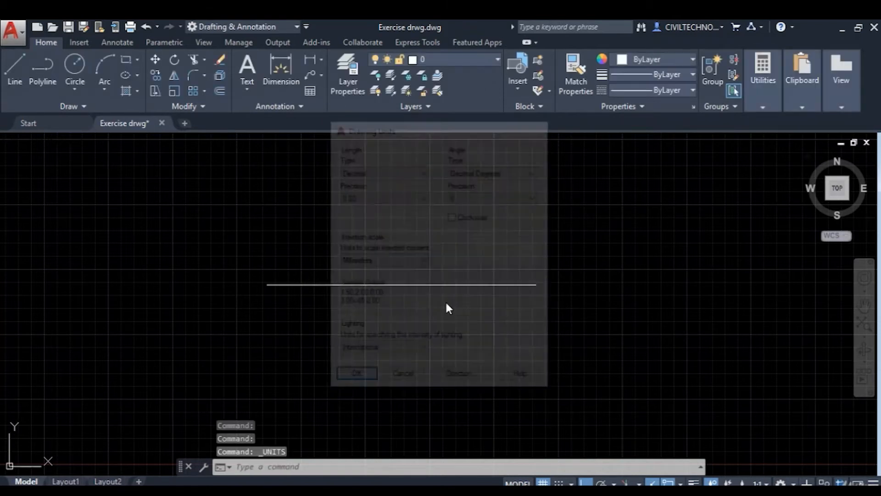
Step: Open the Drawing Units settings with the UN command and choose Decimal from the length types
{"action": "type", "text": "UN"}
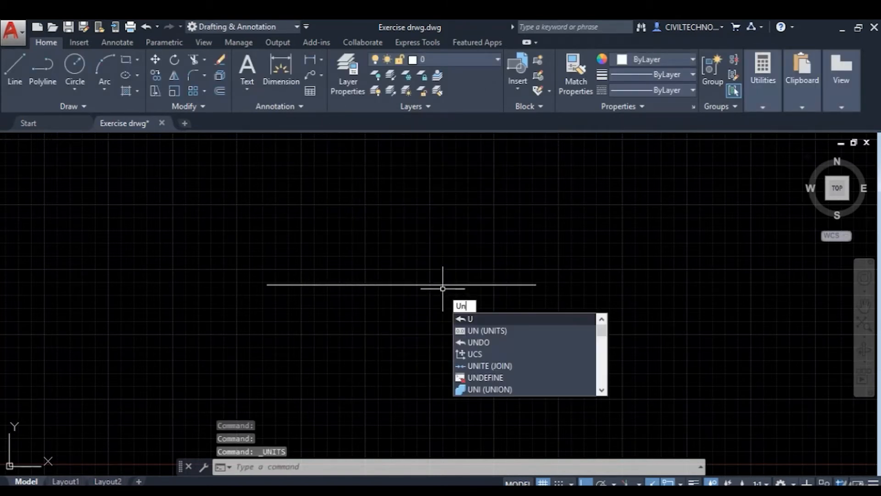
{"action": "key", "text": "Return"}
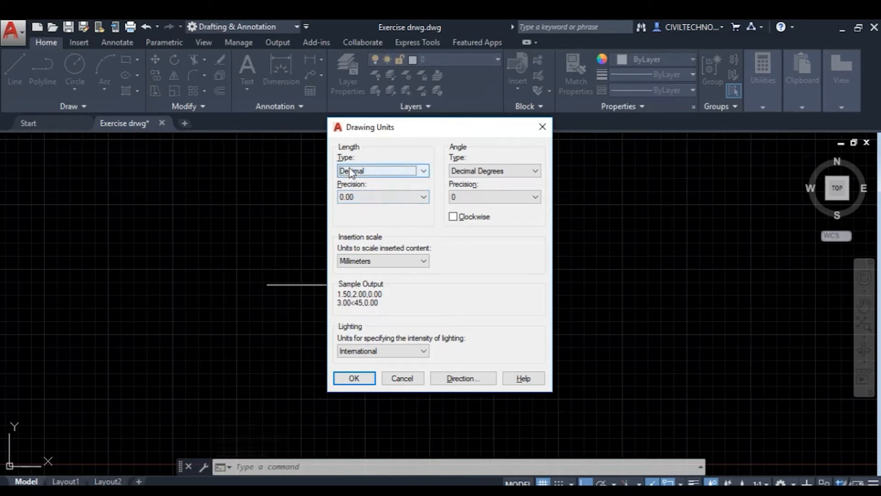
{"action": "left_click", "coordinate": [395, 173]}
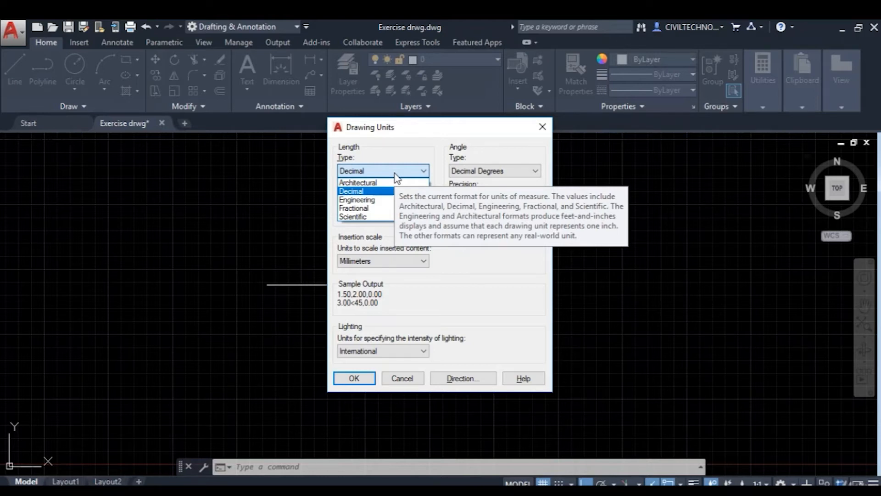
{"action": "left_click", "coordinate": [363, 191]}
Step: Try the Architectural and Engineering length types and review the precision options of each
{"action": "left_click", "coordinate": [366, 173]}
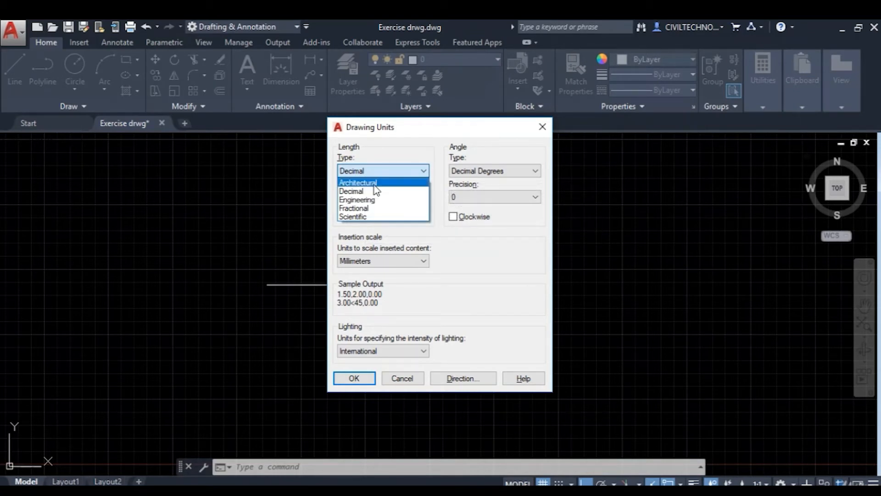
{"action": "left_click", "coordinate": [374, 183]}
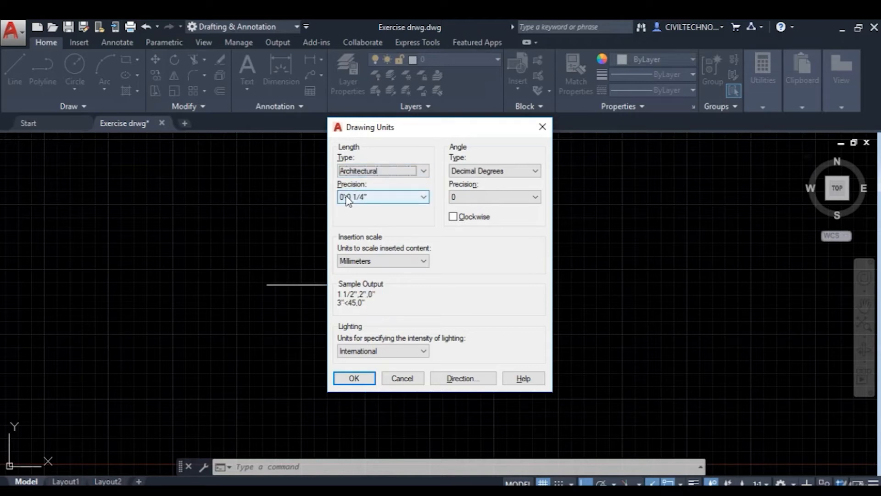
{"action": "left_click", "coordinate": [389, 202]}
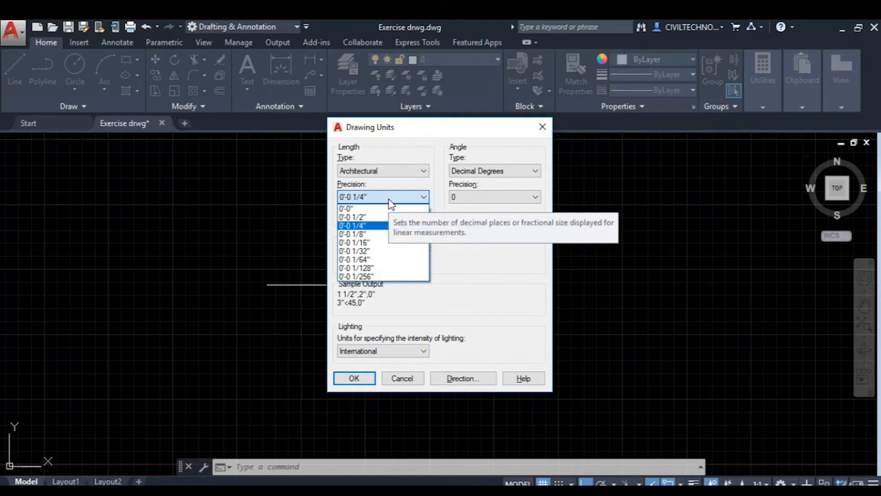
{"action": "left_click", "coordinate": [390, 200]}
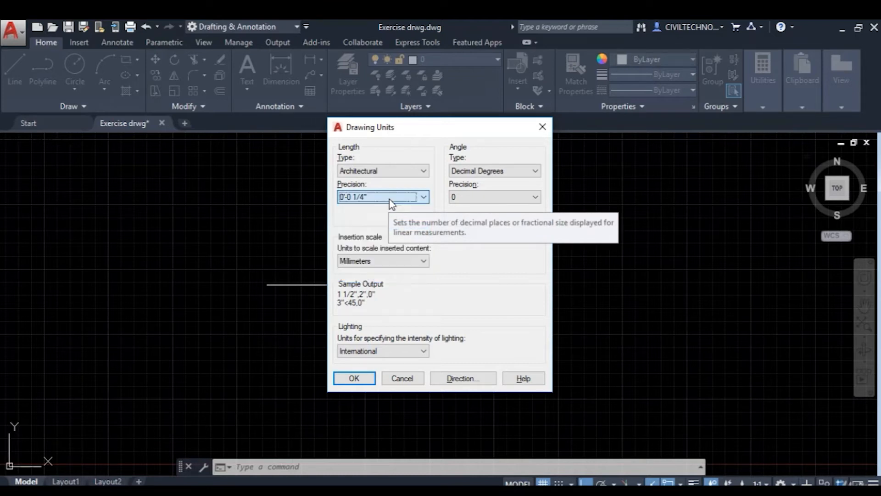
{"action": "left_click", "coordinate": [366, 172]}
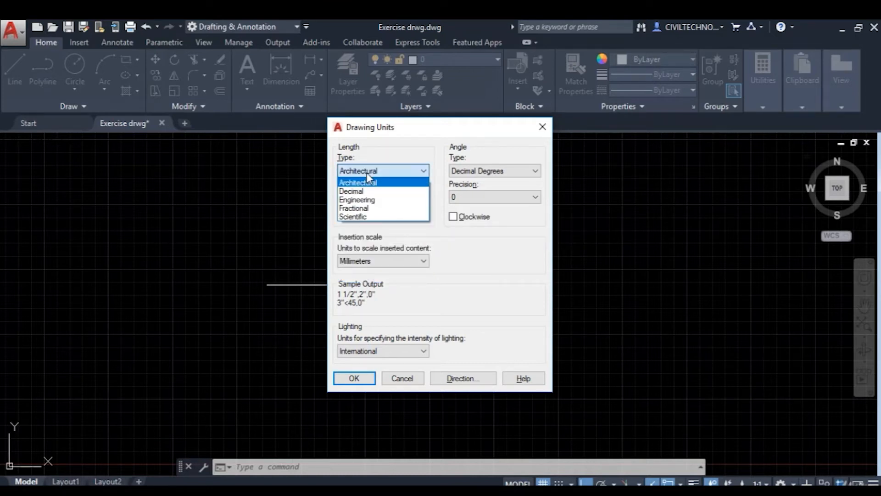
{"action": "left_click", "coordinate": [371, 201]}
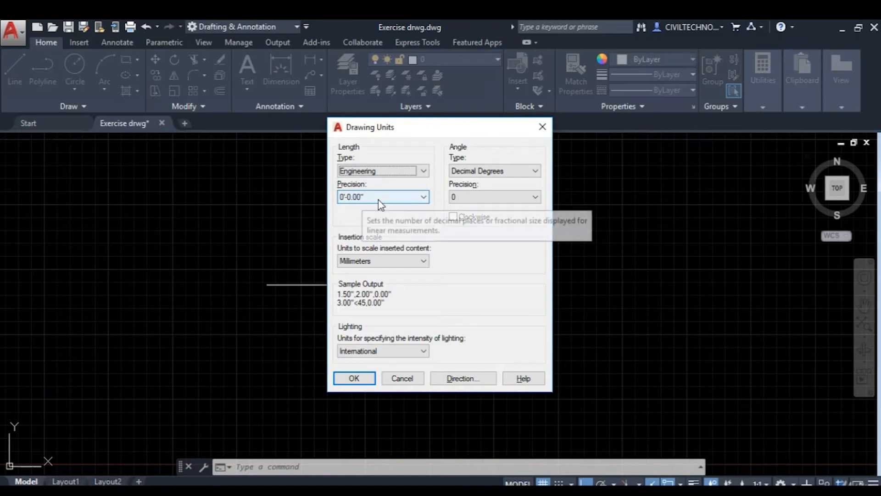
{"action": "left_click", "coordinate": [382, 198]}
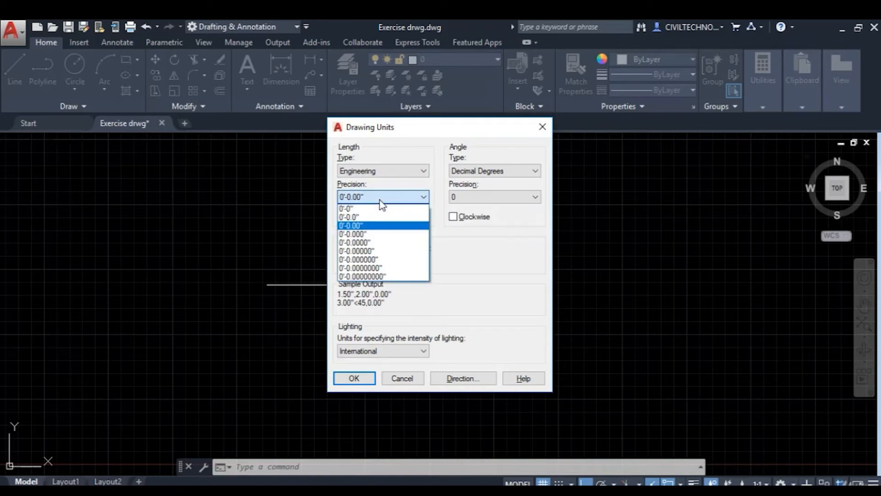
Step: Set the length type to Decimal with 0.00 precision and review the available insertion scale units
{"action": "left_click", "coordinate": [381, 171]}
{"action": "left_click", "coordinate": [367, 189]}
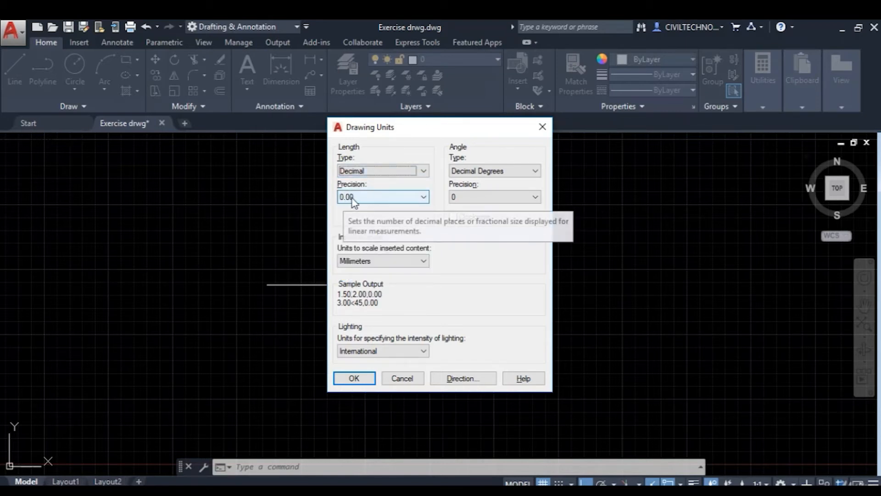
{"action": "left_click", "coordinate": [374, 198]}
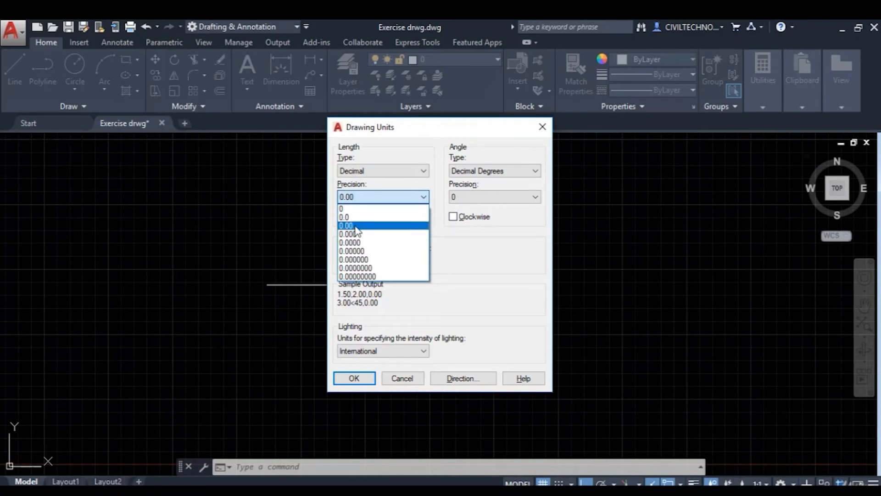
{"action": "left_click", "coordinate": [356, 225]}
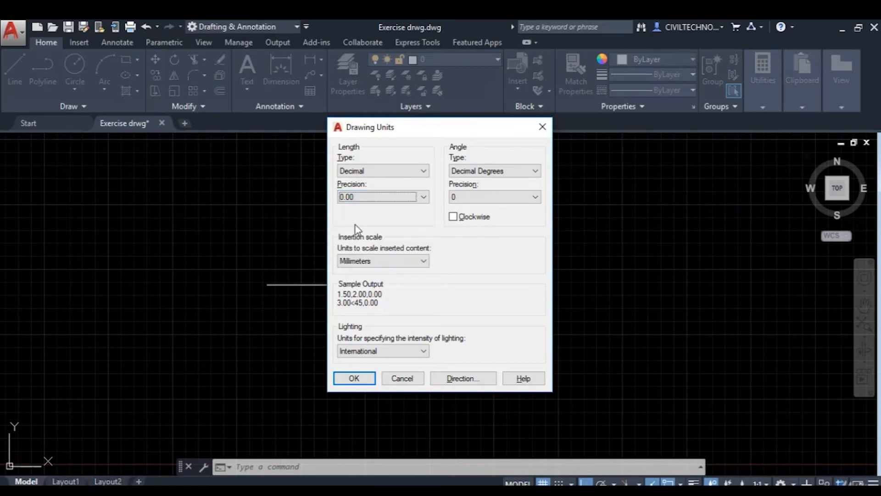
{"action": "left_click", "coordinate": [383, 262]}
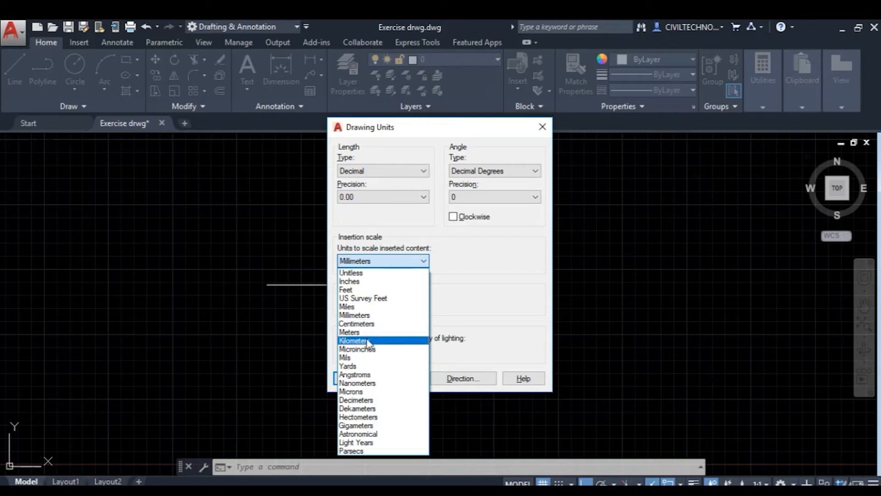
{"action": "key", "text": "Escape"}
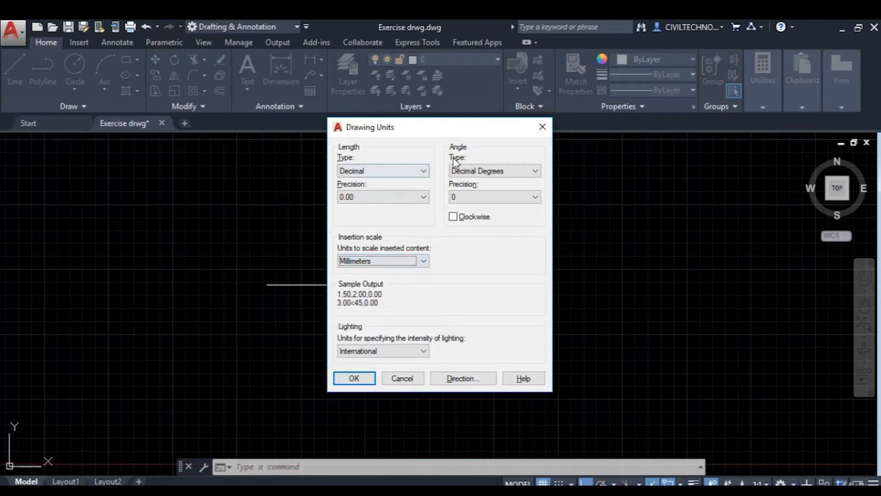
Step: Set the angle type to Decimal Degrees with 0.0 precision and apply the drawing units
{"action": "left_click", "coordinate": [492, 172]}
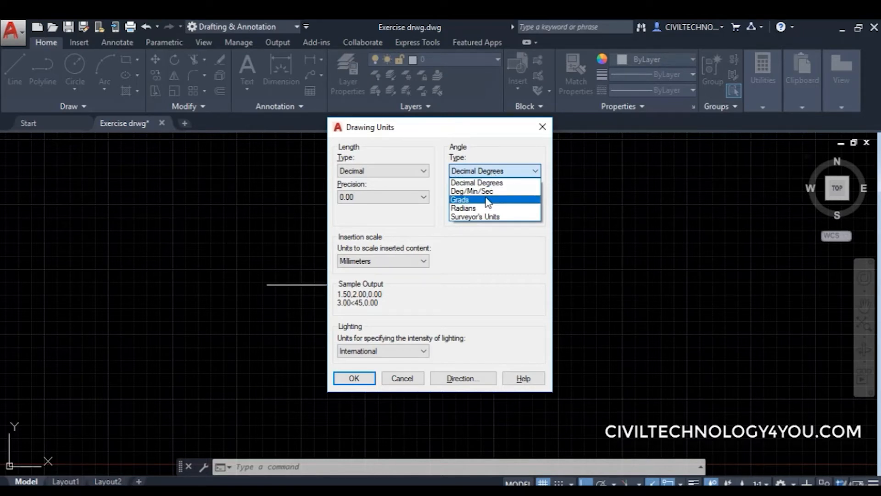
{"action": "left_click", "coordinate": [477, 183]}
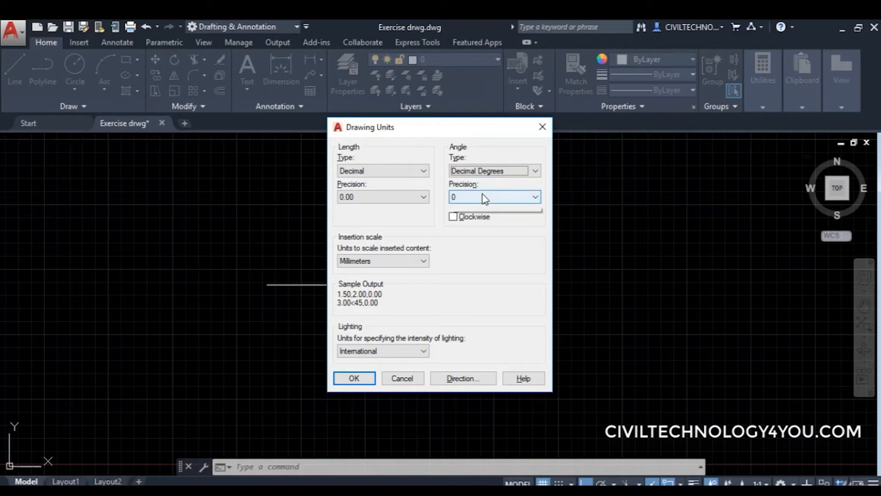
{"action": "left_click", "coordinate": [484, 197]}
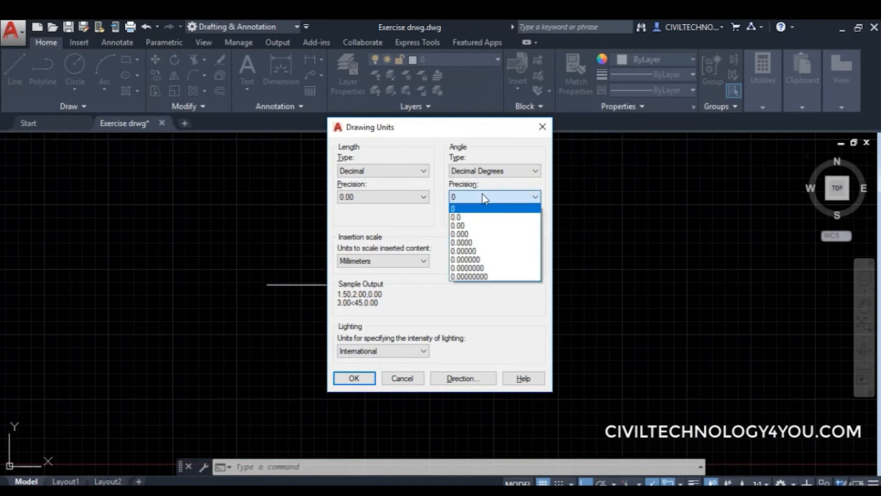
{"action": "left_click", "coordinate": [476, 218]}
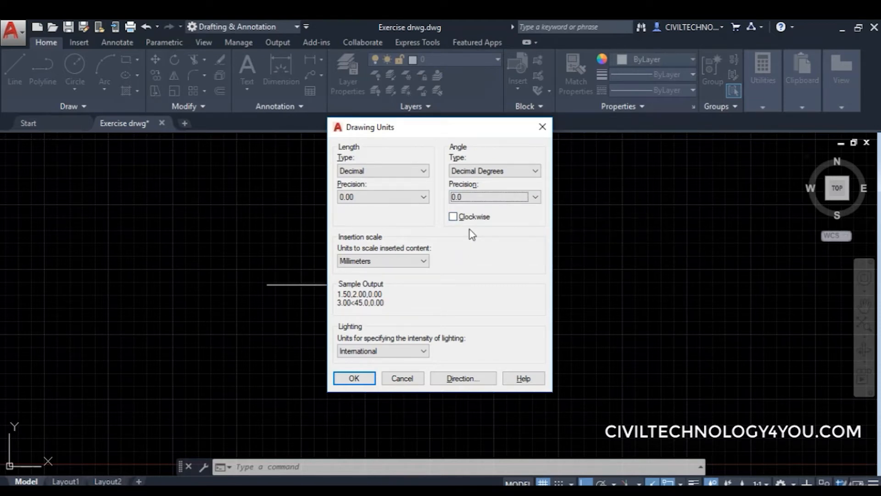
{"action": "key", "text": "Tab"}
{"action": "left_click", "coordinate": [362, 383]}
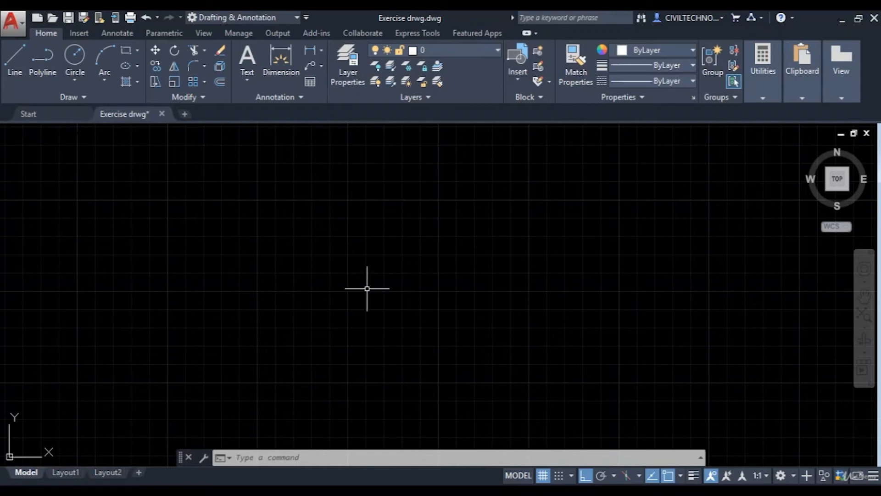
Step: Draw a horizontal line 100 mm long near the middle of the drawing area
{"action": "type", "text": "l"}
{"action": "key", "text": "Return"}
{"action": "left_click", "coordinate": [320, 292]}
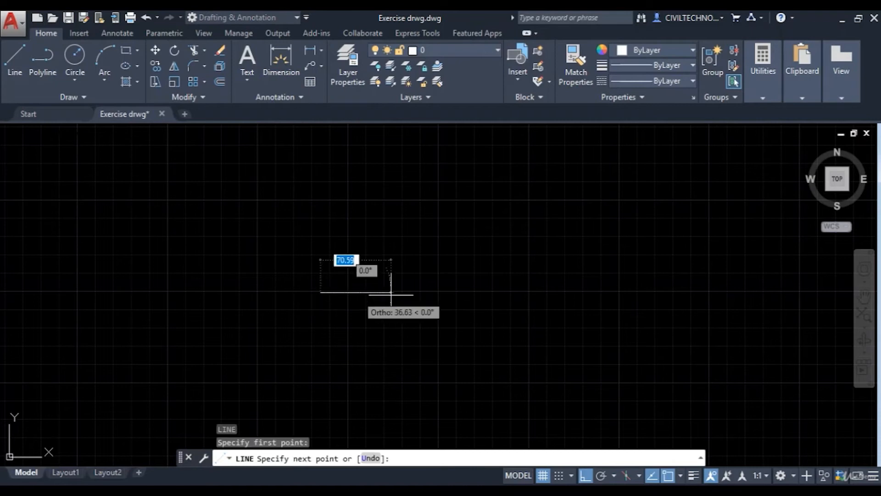
{"action": "type", "text": "100"}
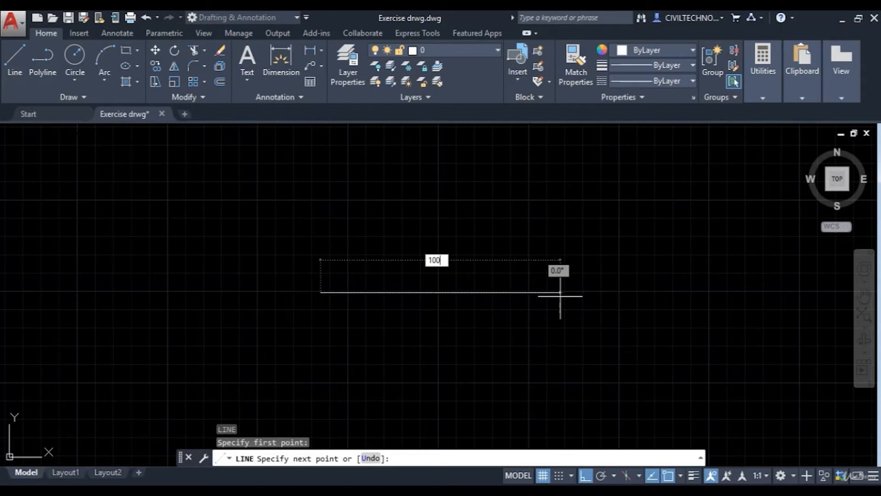
{"action": "key", "text": "Return"}
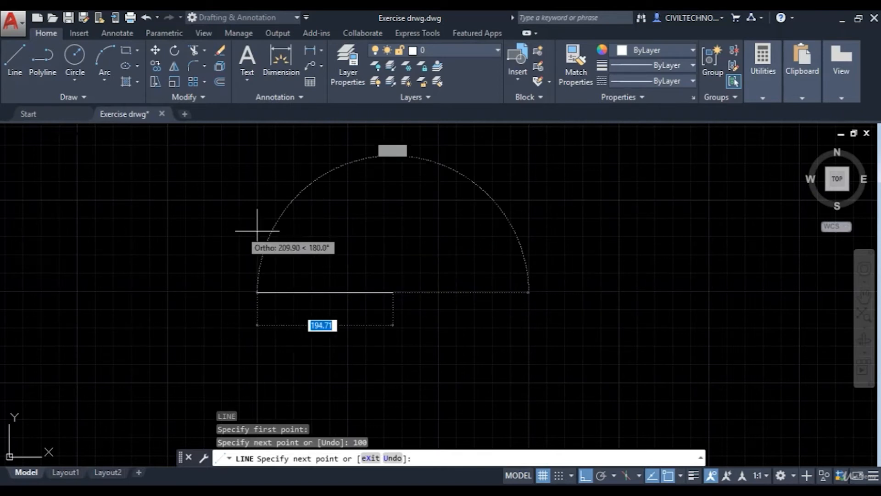
Step: End the Line command, leaving the 100 mm horizontal line as a single segment
{"action": "scroll", "coordinate": [381, 289], "scroll_direction": "up", "scroll_amount": 2}
{"action": "scroll", "coordinate": [344, 292], "scroll_direction": "up", "scroll_amount": 3}
{"action": "middle_click_drag", "start_coordinate": [451, 295], "coordinate": [510, 299]}
{"action": "key", "text": "Escape"}
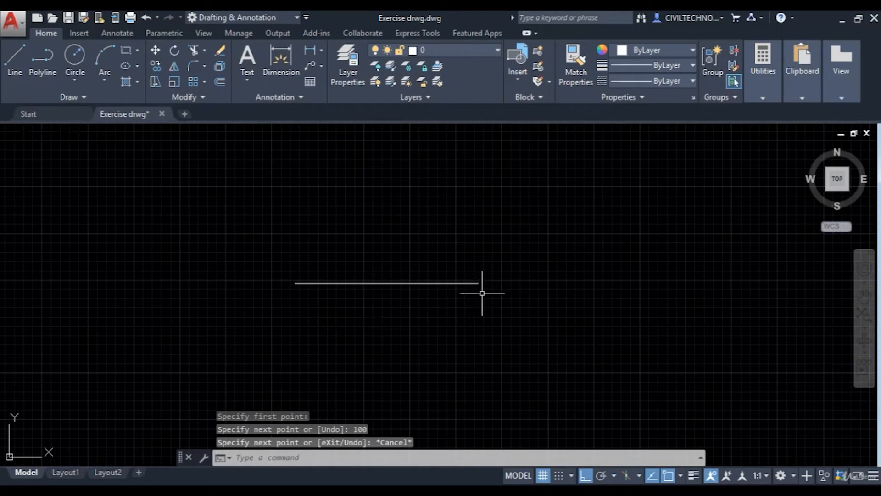
{"action": "middle_click_drag", "start_coordinate": [464, 311], "coordinate": [473, 295]}
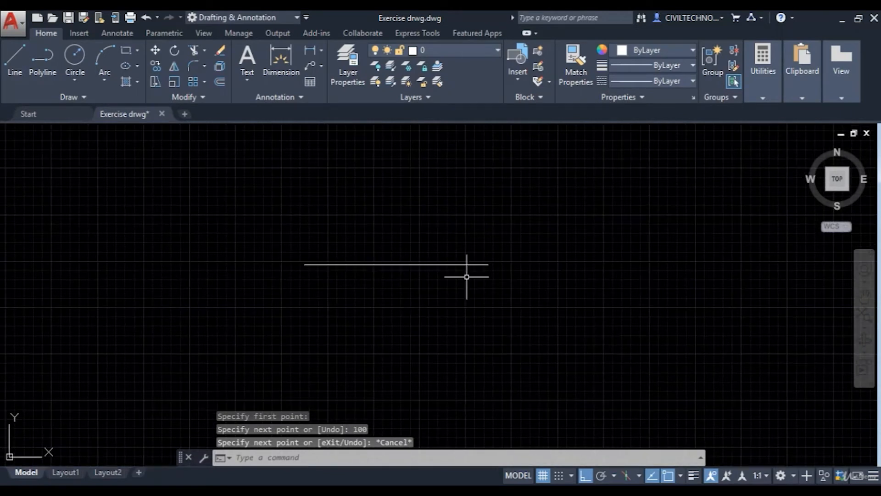
Step: Add an aligned dimension between the two endpoints of the horizontal line, placed just below it
{"action": "type", "text": "DA"}
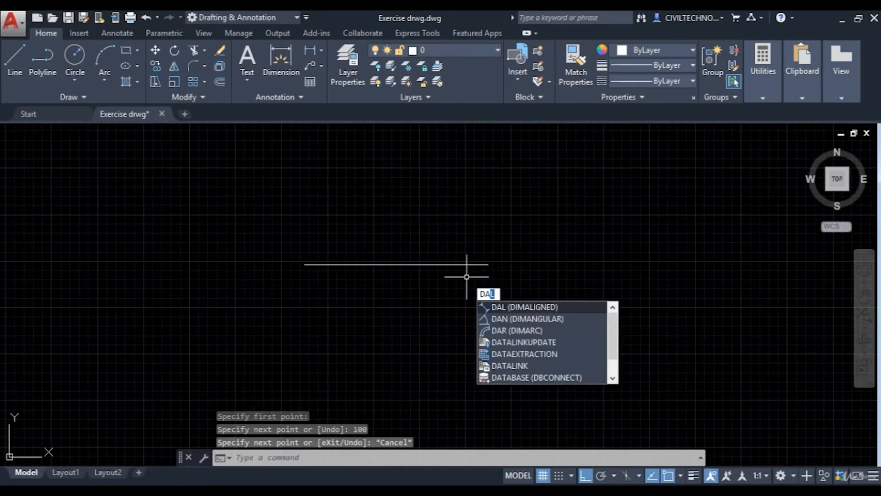
{"action": "type", "text": "L"}
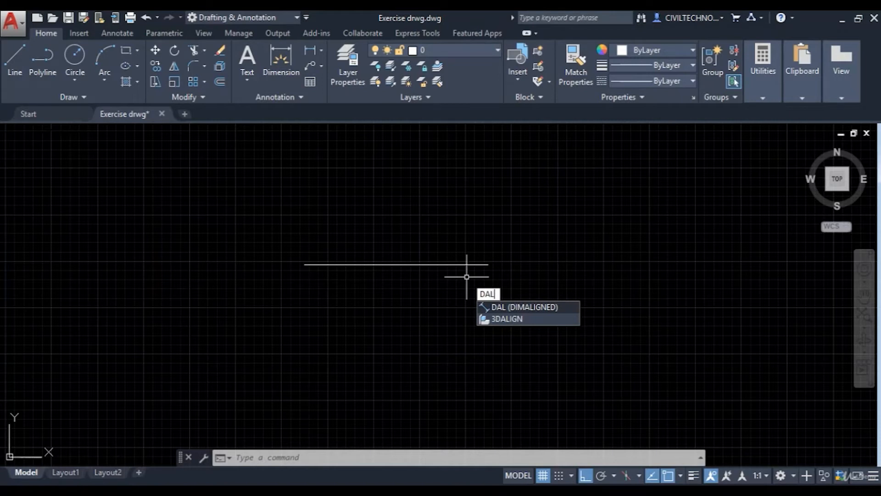
{"action": "key", "text": "Return"}
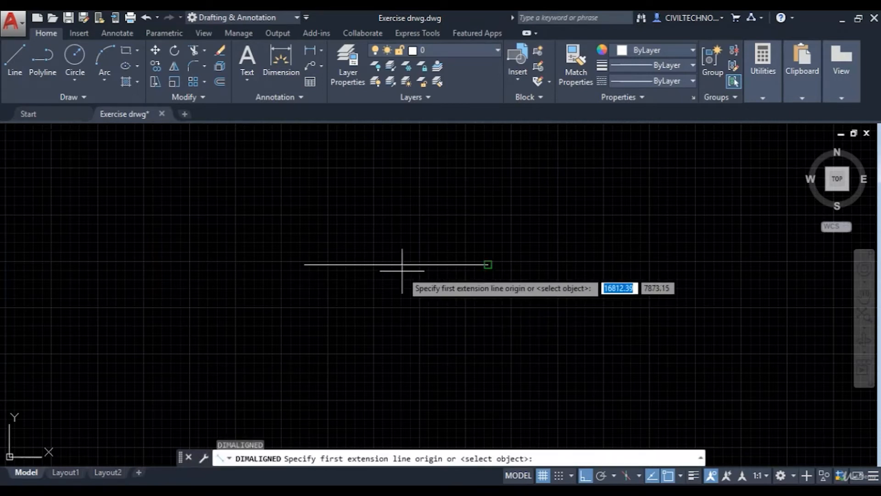
{"action": "left_click", "coordinate": [305, 265]}
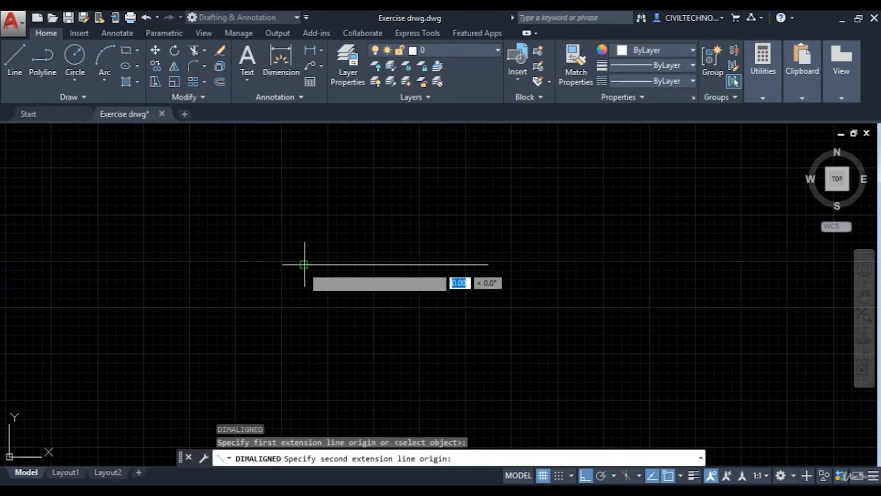
{"action": "left_click", "coordinate": [488, 265]}
{"action": "left_click", "coordinate": [453, 295]}
Step: Examine the text of the aligned dimension to check its unit format and size
{"action": "scroll", "coordinate": [420, 319], "scroll_direction": "up", "scroll_amount": 3}
{"action": "scroll", "coordinate": [423, 266], "scroll_direction": "up", "scroll_amount": 5}
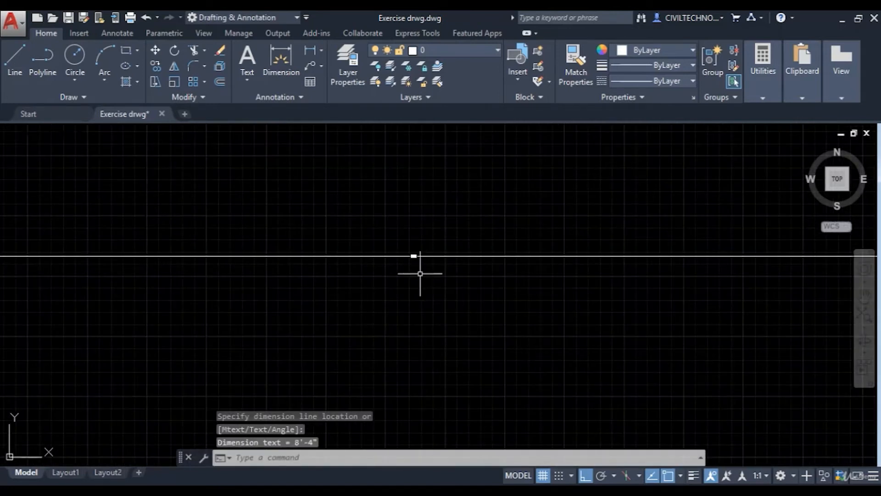
{"action": "middle_click_drag", "start_coordinate": [361, 235], "coordinate": [360, 284]}
{"action": "scroll", "coordinate": [409, 263], "scroll_direction": "up", "scroll_amount": 2}
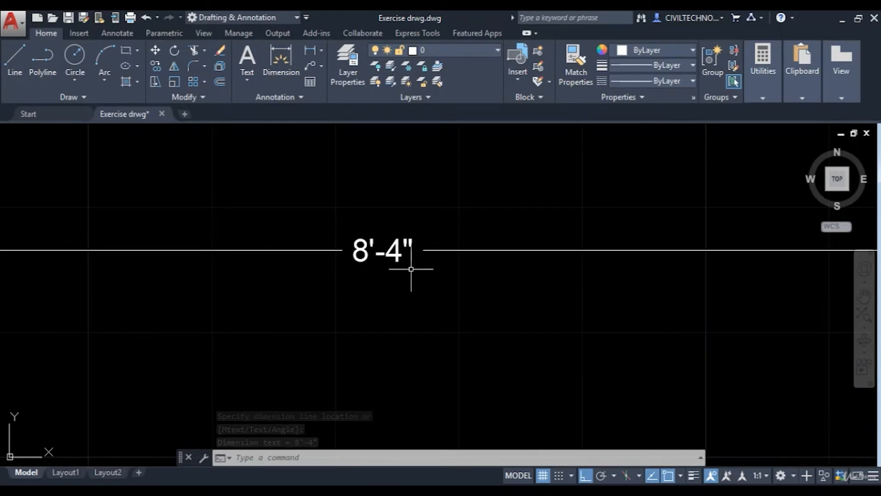
{"action": "scroll", "coordinate": [413, 288], "scroll_direction": "down", "scroll_amount": 2}
{"action": "scroll", "coordinate": [413, 288], "scroll_direction": "down", "scroll_amount": 5}
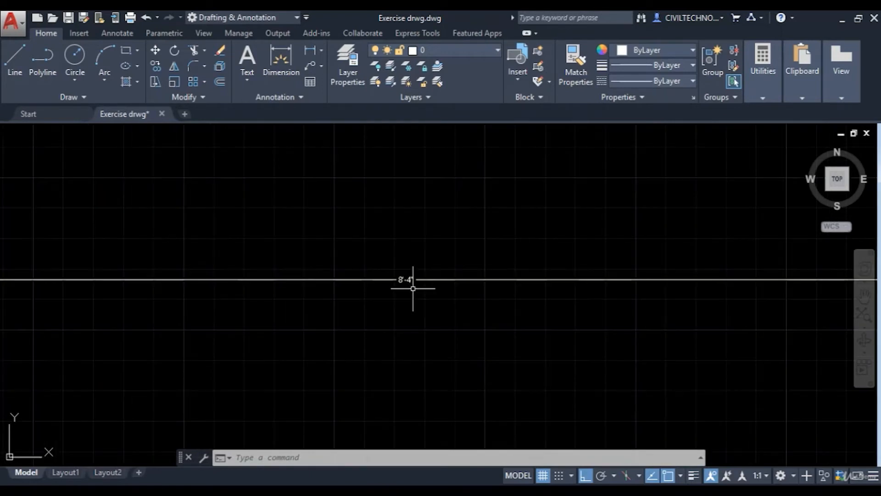
{"action": "scroll", "coordinate": [415, 291], "scroll_direction": "up", "scroll_amount": 2}
{"action": "scroll", "coordinate": [409, 290], "scroll_direction": "up", "scroll_amount": 3}
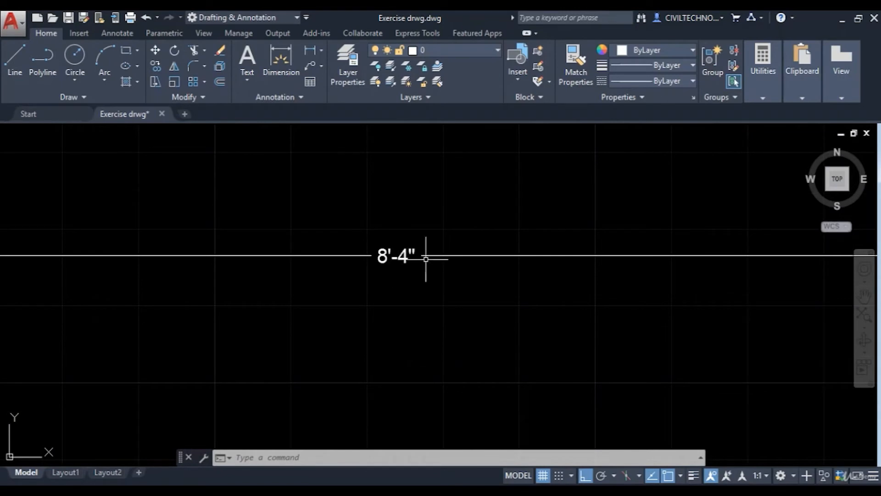
{"action": "scroll", "coordinate": [423, 275], "scroll_direction": "down", "scroll_amount": 5}
Step: Erase the aligned dimension below the horizontal line
{"action": "left_click", "coordinate": [476, 245]}
{"action": "left_click", "coordinate": [439, 292]}
{"action": "type", "text": "e"}
{"action": "key", "text": "Return"}
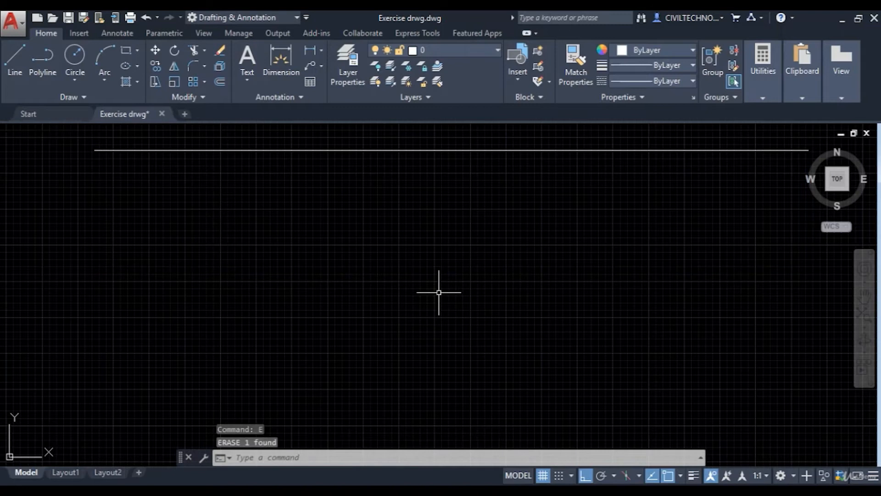
{"action": "scroll", "coordinate": [429, 298], "scroll_direction": "down", "scroll_amount": 2}
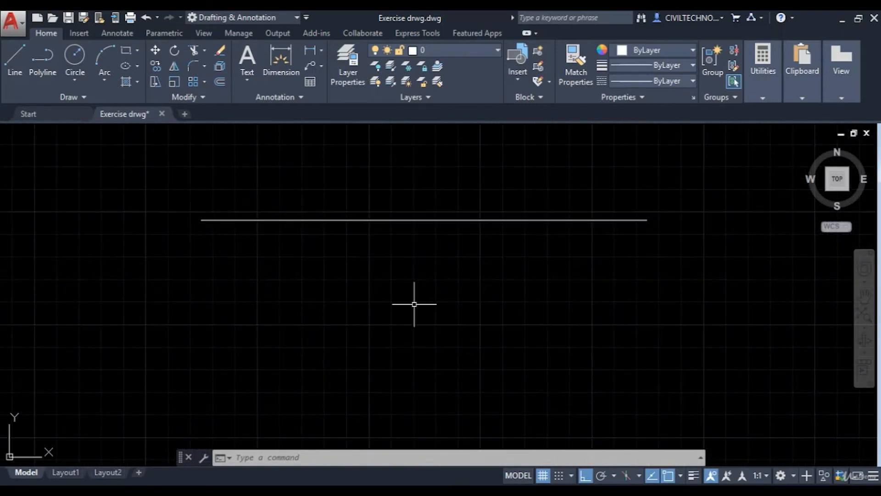
{"action": "key", "text": "Escape"}
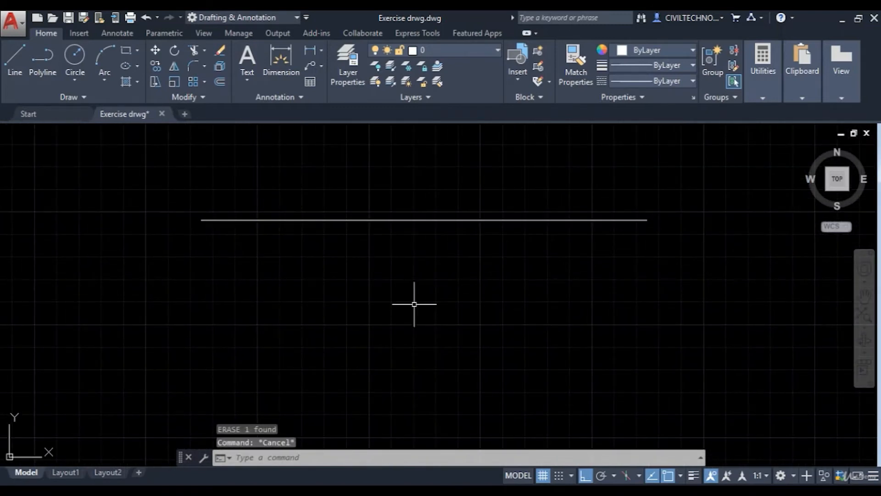
Step: Modify the Standard dimension style to Decimal linear units with 0.00 precision and make it the current style
{"action": "type", "text": "D"}
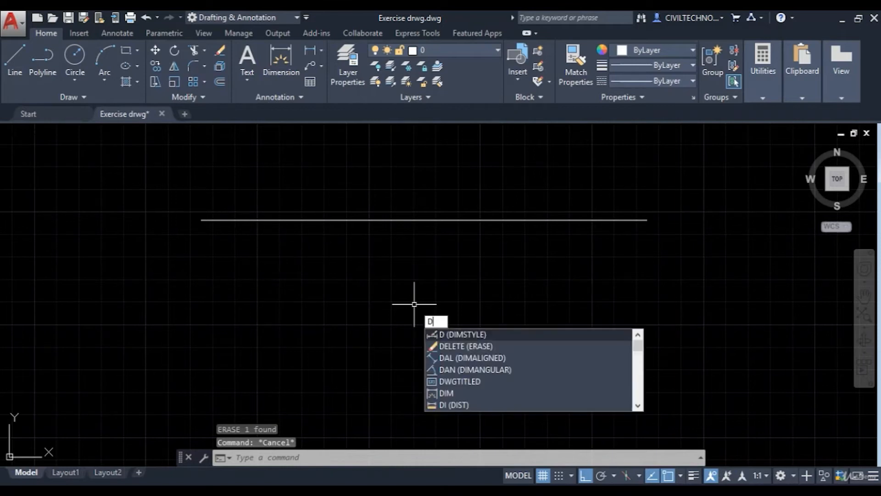
{"action": "key", "text": "Return"}
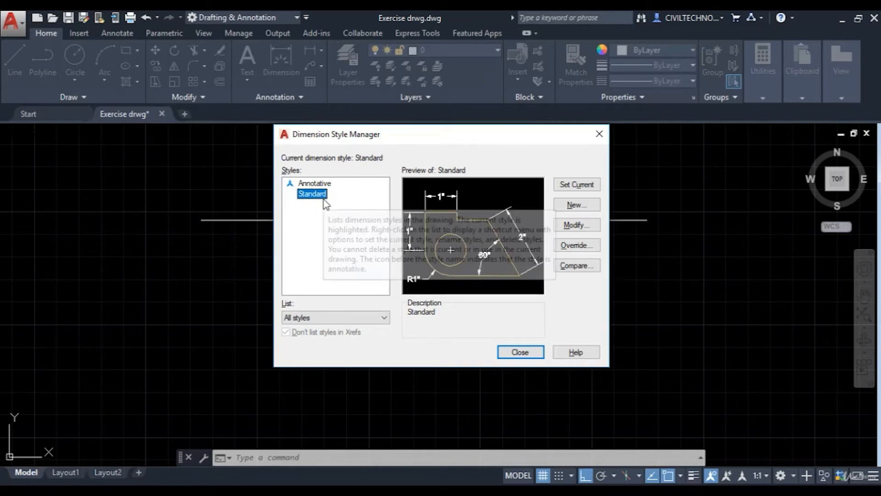
{"action": "left_click", "coordinate": [574, 226]}
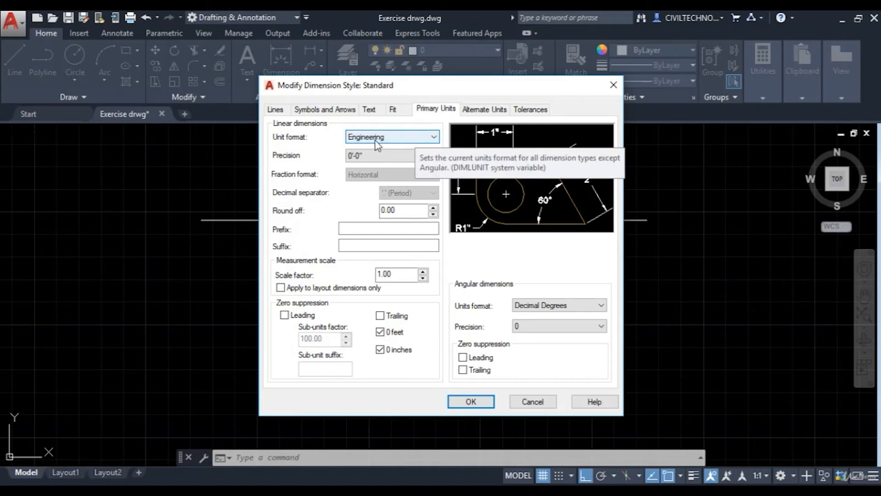
{"action": "left_click", "coordinate": [401, 143]}
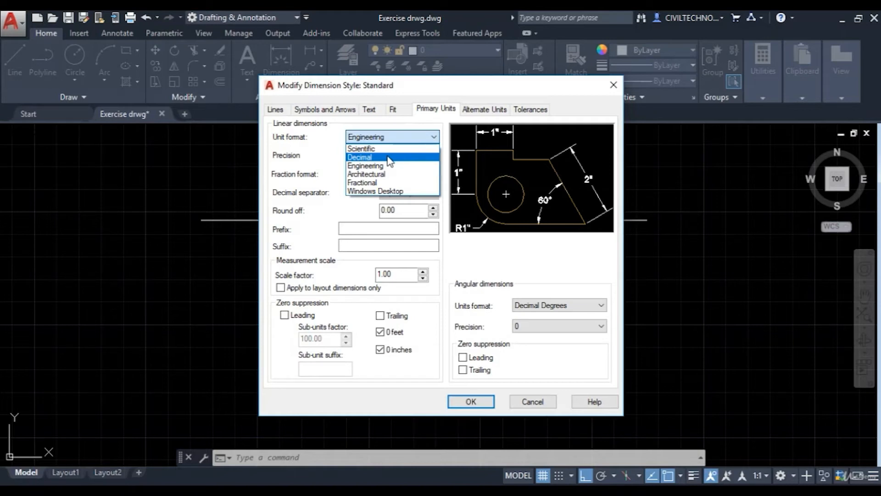
{"action": "left_click", "coordinate": [390, 158]}
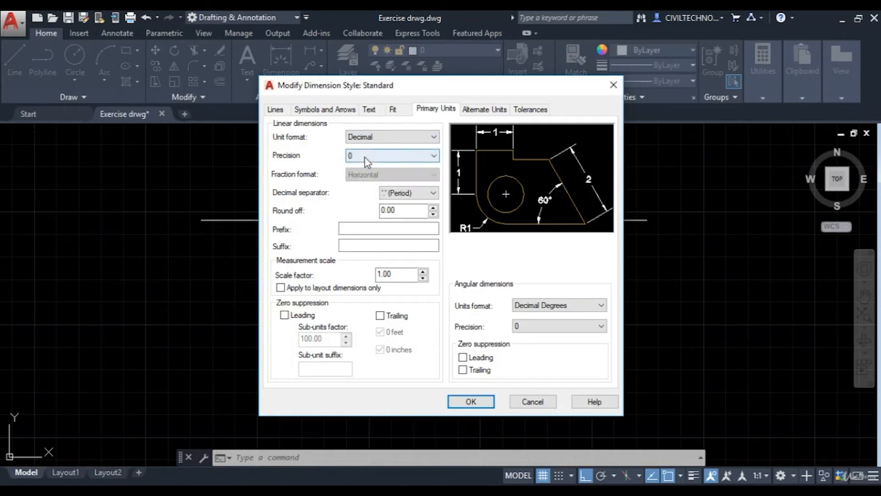
{"action": "left_click", "coordinate": [365, 157]}
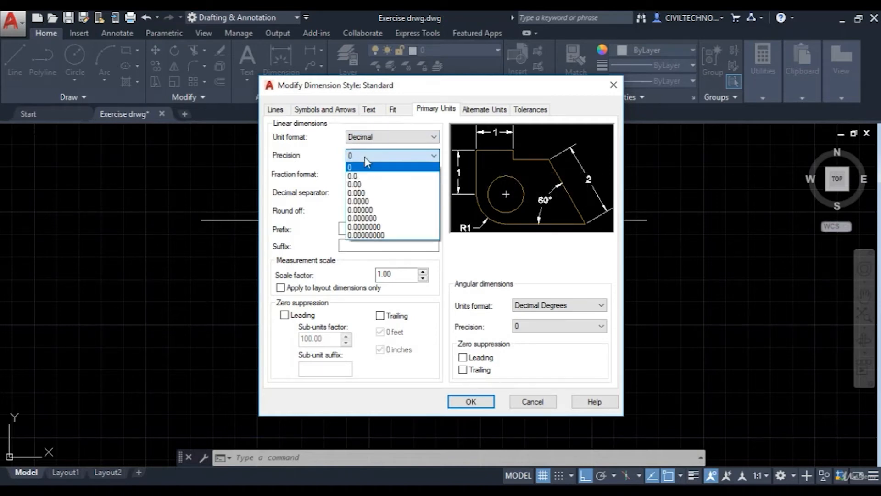
{"action": "left_click", "coordinate": [363, 184]}
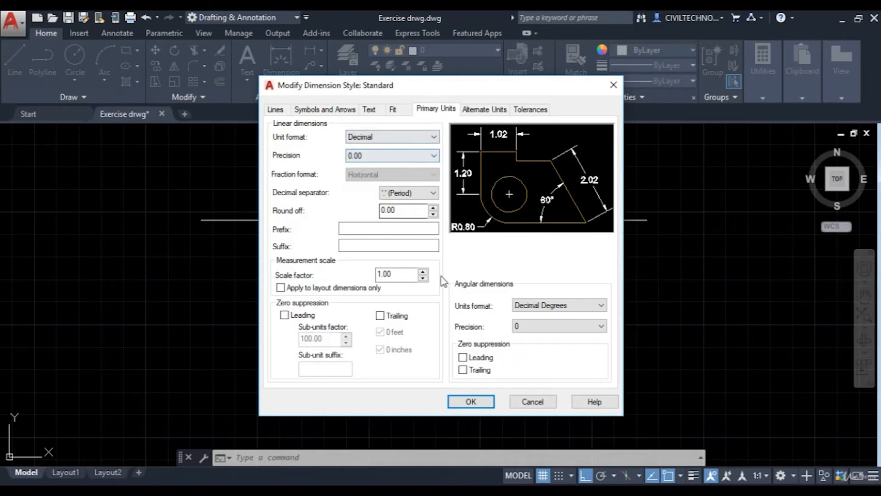
{"action": "left_click", "coordinate": [471, 401]}
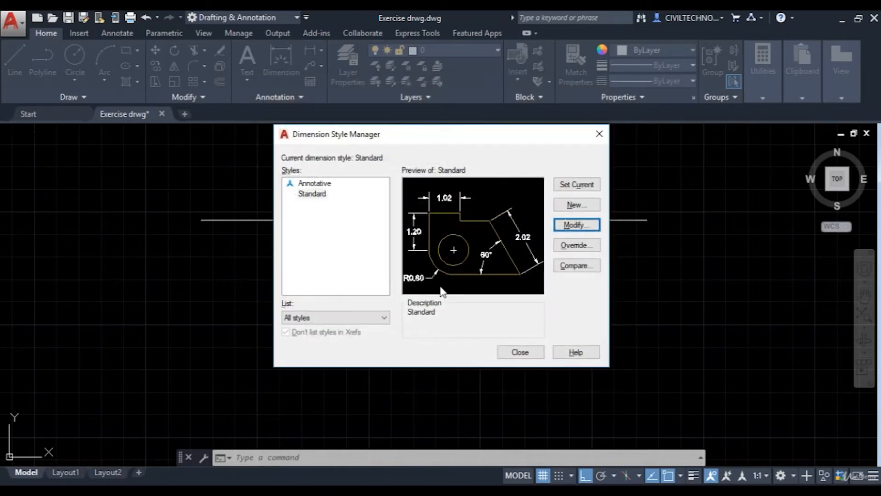
{"action": "left_click", "coordinate": [574, 186]}
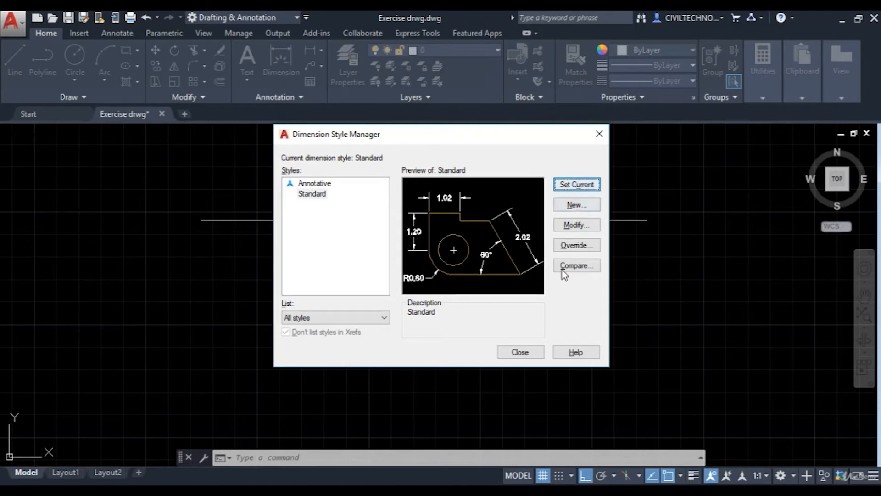
{"action": "left_click", "coordinate": [520, 352]}
Step: Dimension the horizontal line with an aligned dimension below it, check the dimension text, and erase the dimension
{"action": "type", "text": "dal"}
{"action": "key", "text": "Return"}
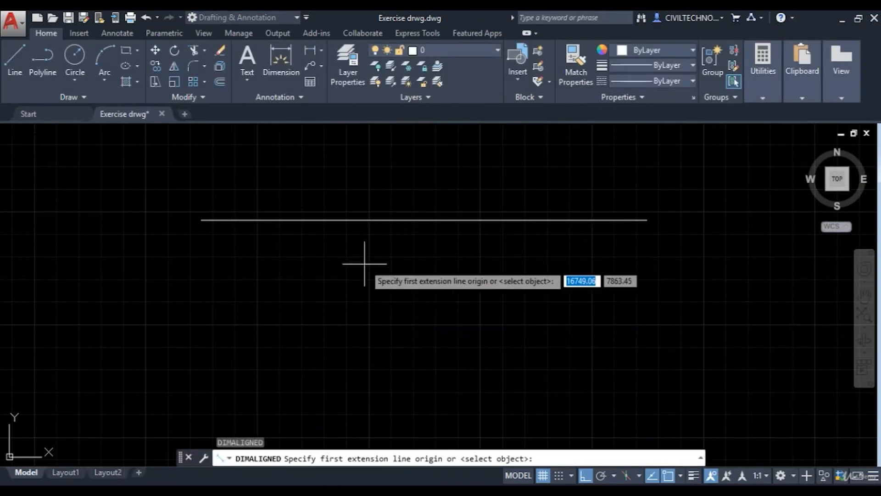
{"action": "left_click", "coordinate": [203, 219]}
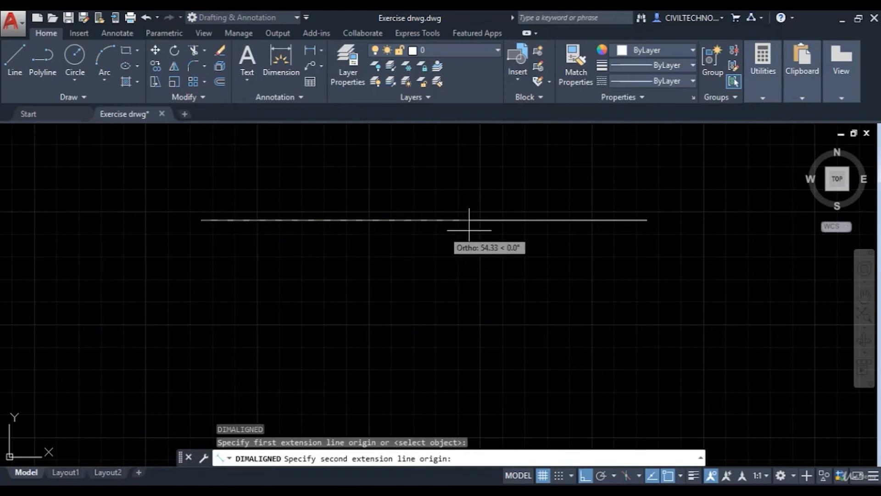
{"action": "left_click", "coordinate": [644, 221]}
{"action": "left_click", "coordinate": [557, 252]}
{"action": "scroll", "coordinate": [440, 250], "scroll_direction": "up", "scroll_amount": 8}
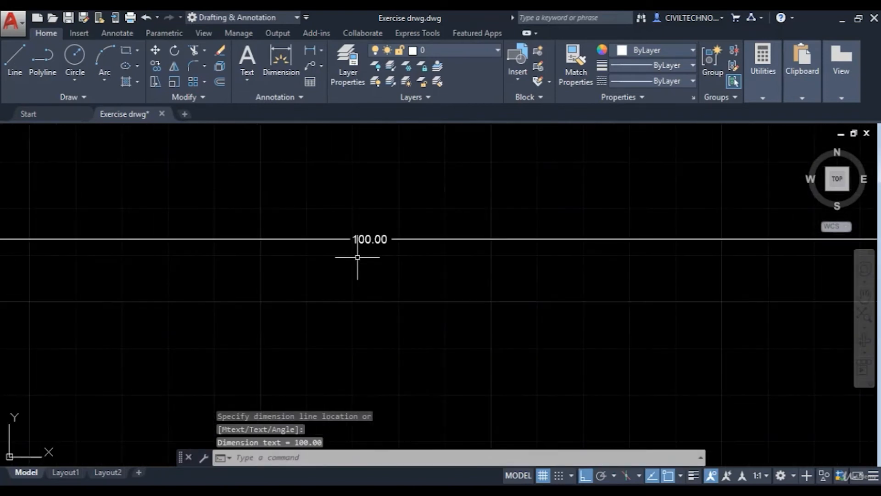
{"action": "scroll", "coordinate": [363, 247], "scroll_direction": "down", "scroll_amount": 8}
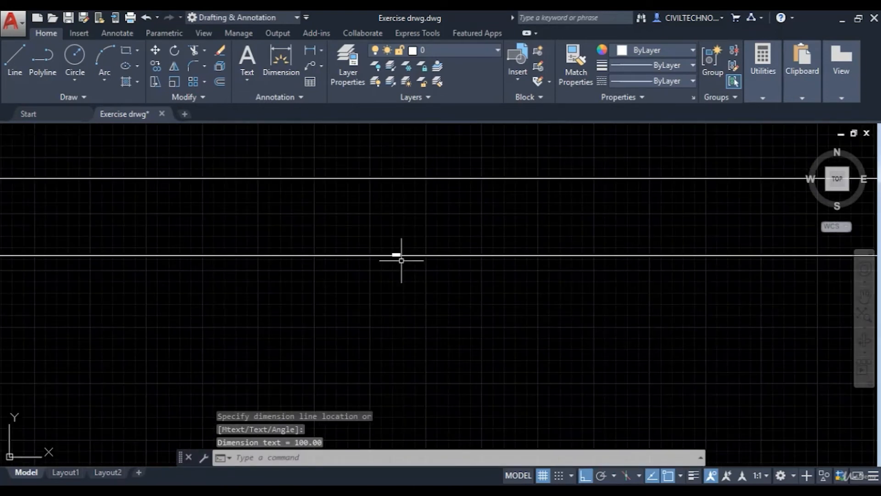
{"action": "scroll", "coordinate": [429, 267], "scroll_direction": "down", "scroll_amount": 2}
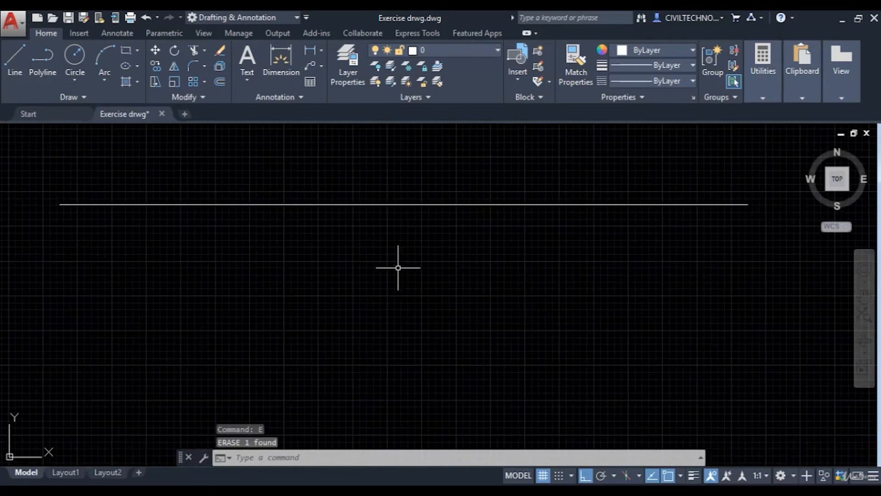
Step: Set the text height of the Standard dimension style to 3 and make the style current
{"action": "type", "text": "D"}
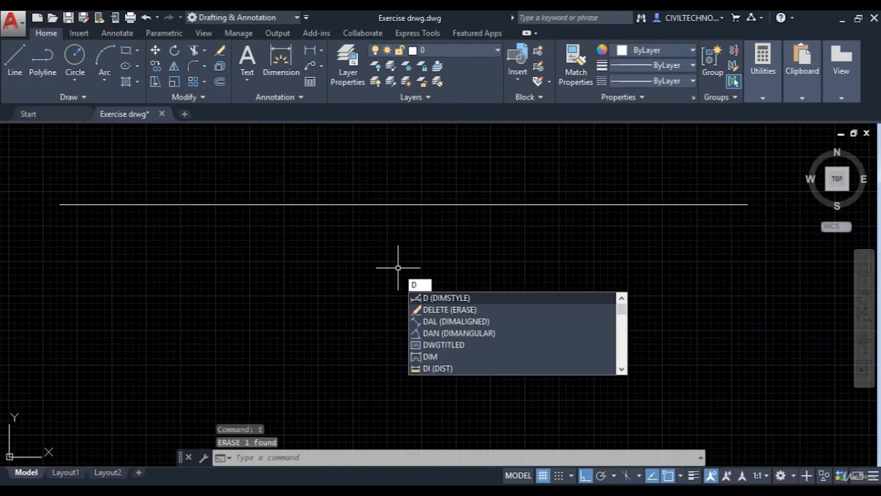
{"action": "key", "text": "Return"}
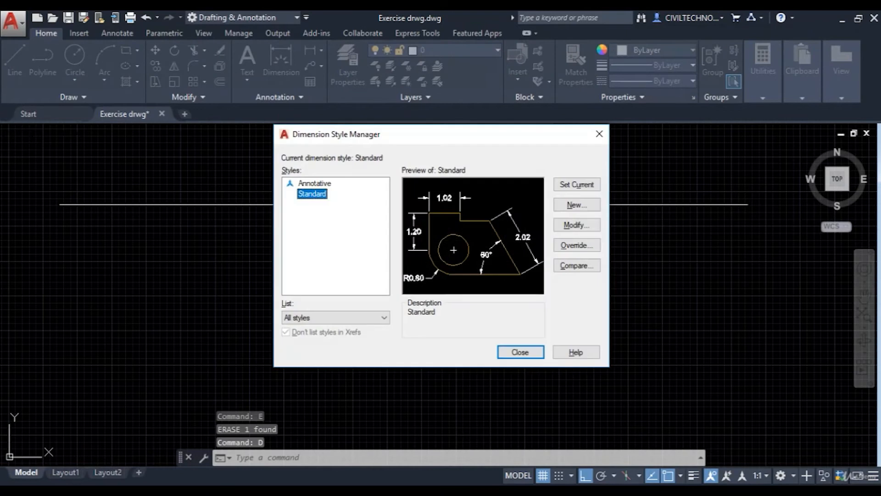
{"action": "left_click", "coordinate": [569, 225]}
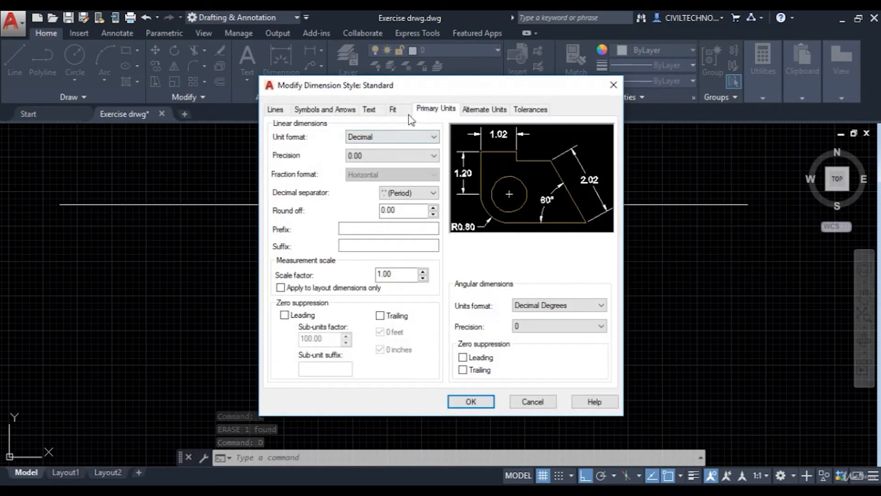
{"action": "left_click", "coordinate": [370, 109]}
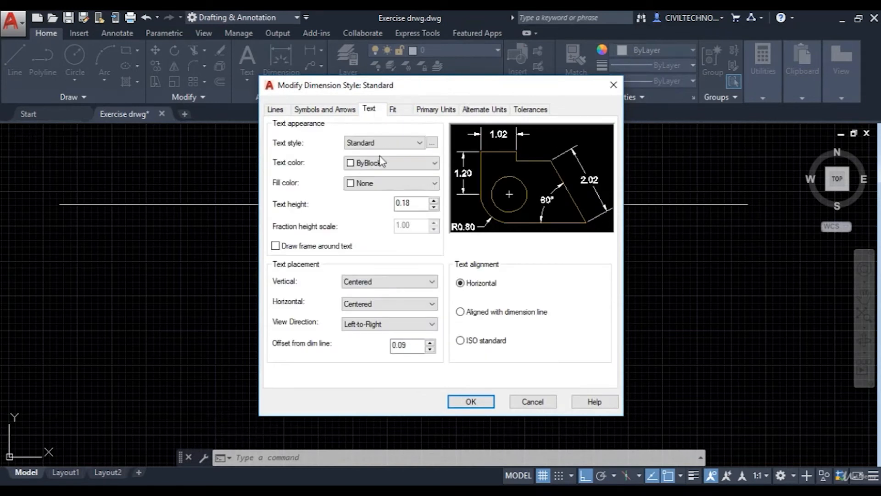
{"action": "double_click", "coordinate": [423, 204]}
{"action": "type", "text": "3"}
{"action": "left_click", "coordinate": [477, 404]}
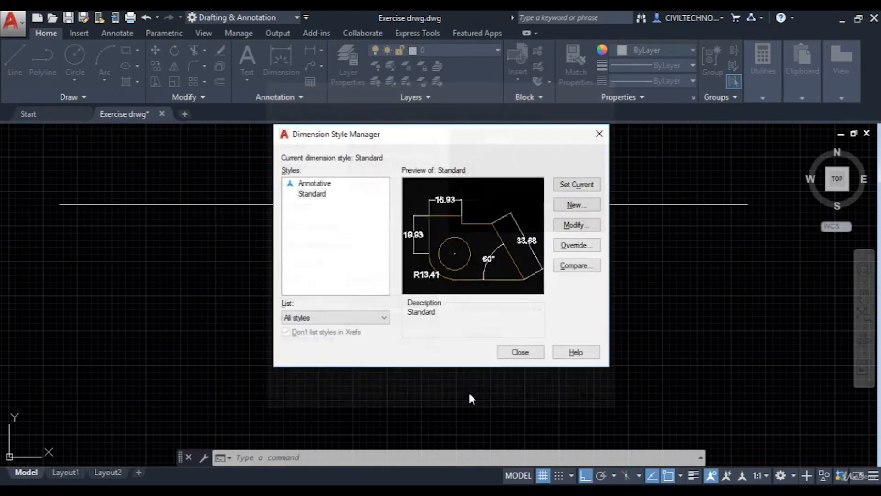
{"action": "left_click", "coordinate": [580, 186]}
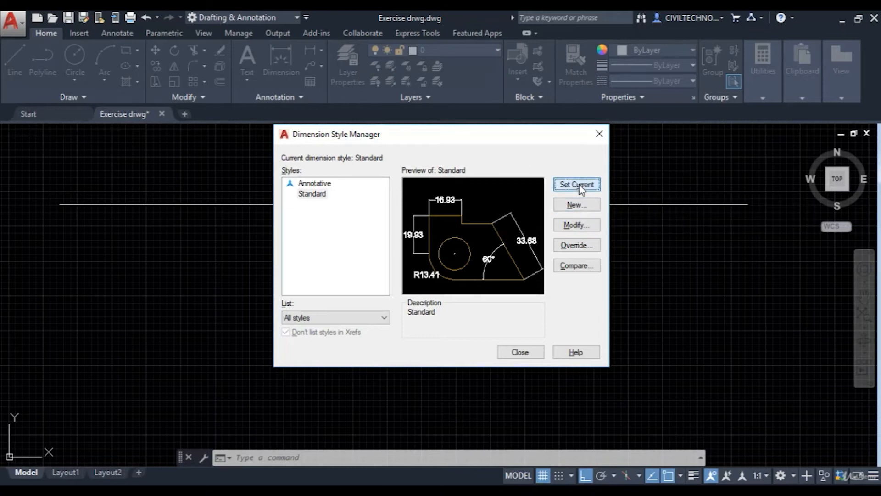
{"action": "left_click", "coordinate": [521, 352]}
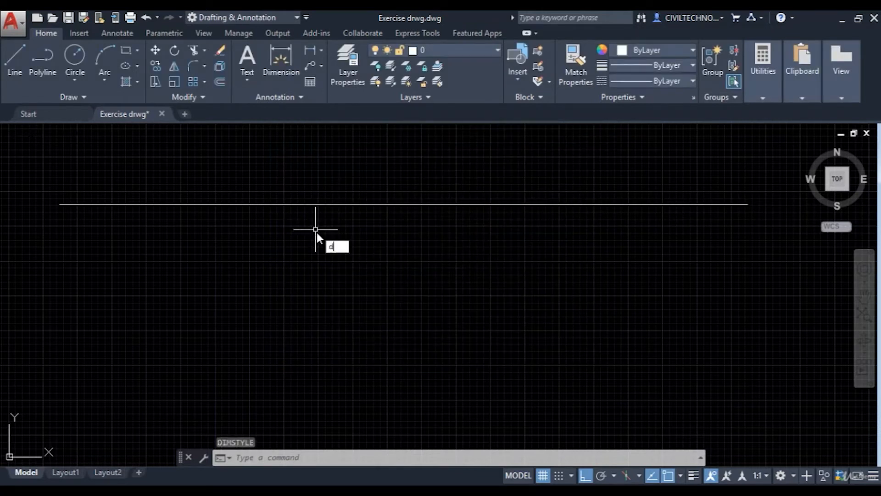
Step: Place an aligned dimension below the horizontal line between its two endpoints and inspect the arrowhead at its end
{"action": "type", "text": "dal"}
{"action": "key", "text": "Return"}
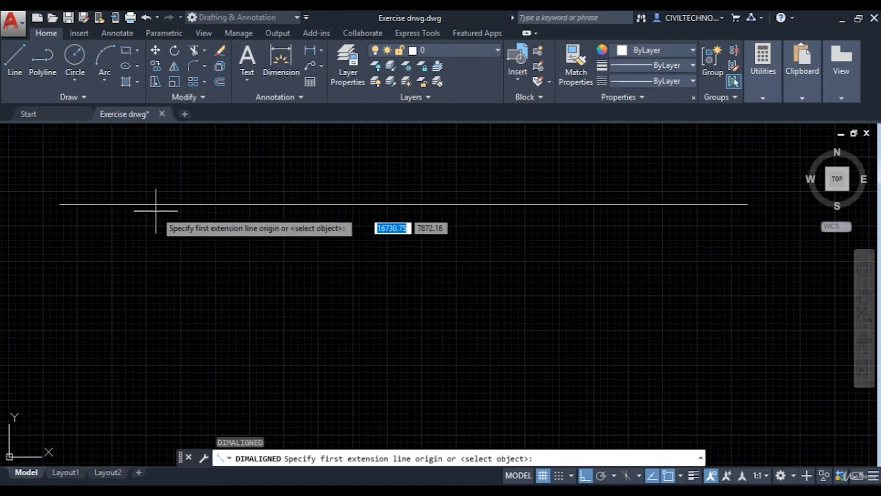
{"action": "left_click", "coordinate": [72, 204]}
{"action": "left_click", "coordinate": [748, 205]}
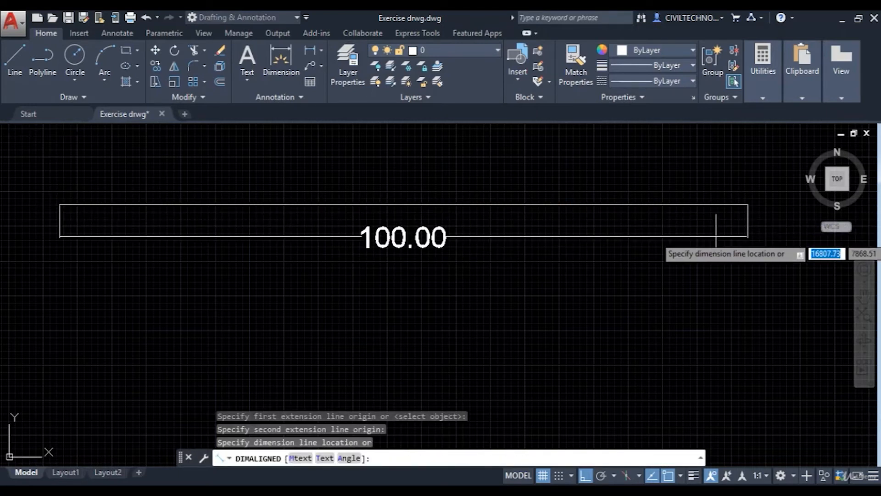
{"action": "left_click", "coordinate": [704, 269]}
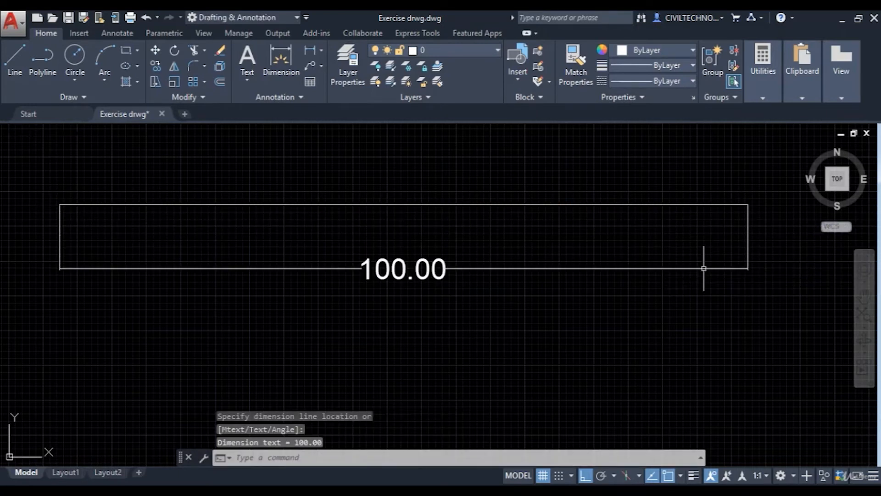
{"action": "scroll", "coordinate": [756, 274], "scroll_direction": "up", "scroll_amount": 5}
{"action": "scroll", "coordinate": [757, 263], "scroll_direction": "up", "scroll_amount": 2}
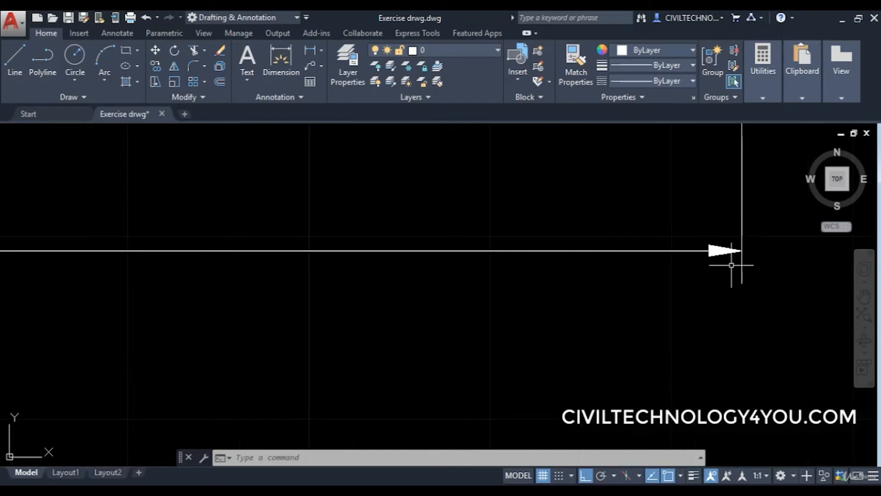
Step: Erase the aligned dimension below the horizontal line
{"action": "scroll", "coordinate": [732, 265], "scroll_direction": "down", "scroll_amount": 6}
{"action": "left_click", "coordinate": [714, 278]}
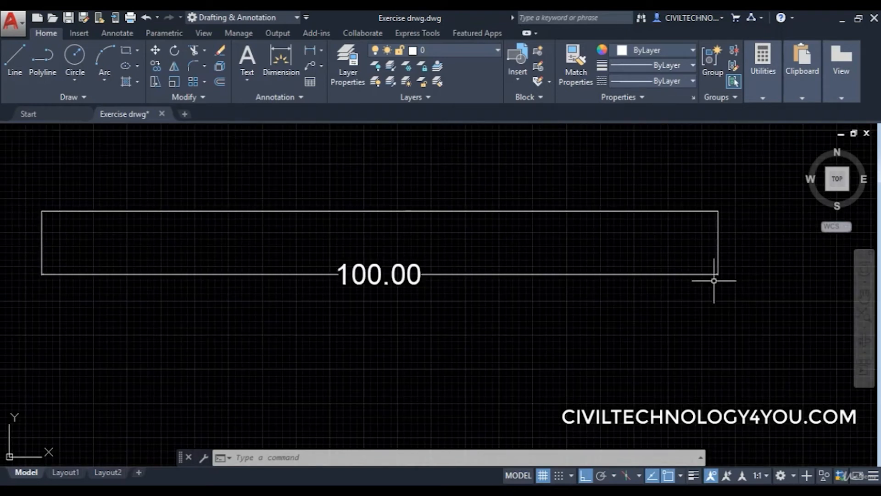
{"action": "type", "text": "e"}
{"action": "key", "text": "Return"}
Step: Modify the Standard dimension style to use an arrow size of 3
{"action": "type", "text": "d"}
{"action": "key", "text": "Return"}
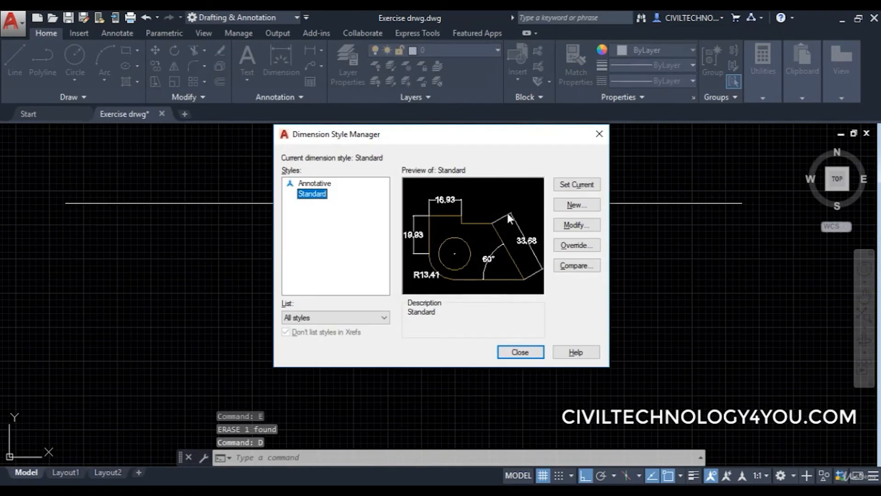
{"action": "left_click", "coordinate": [558, 230]}
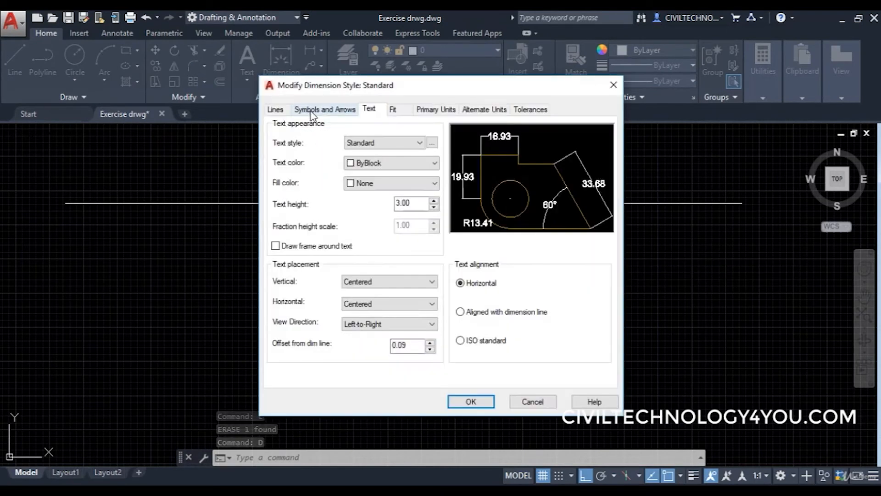
{"action": "left_click", "coordinate": [340, 111]}
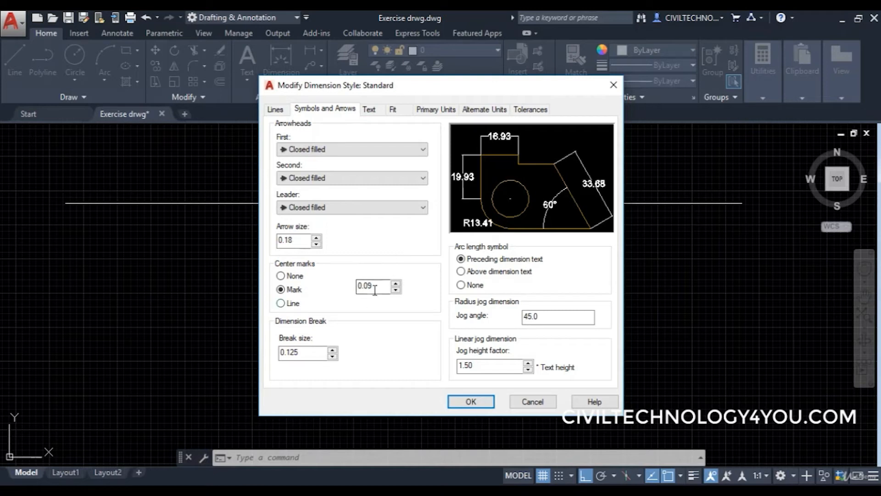
{"action": "left_click_drag", "start_coordinate": [304, 240], "coordinate": [267, 236]}
{"action": "type", "text": "3"}
{"action": "left_click", "coordinate": [471, 402]}
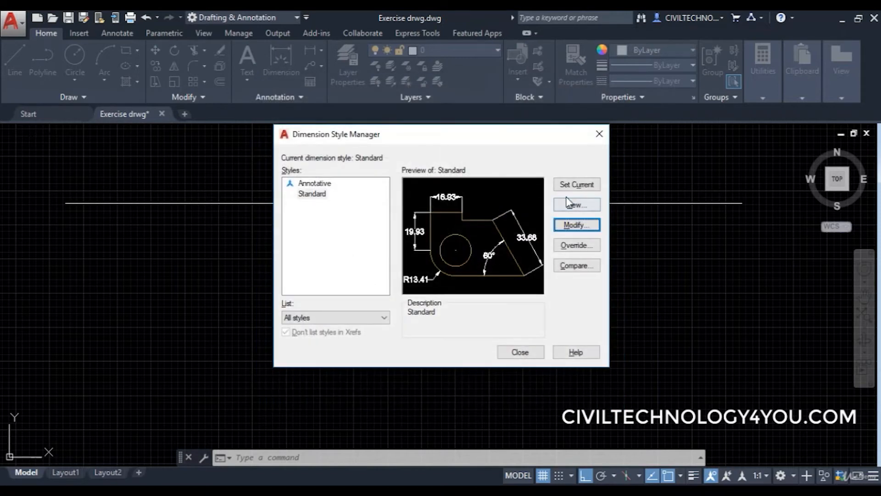
{"action": "left_click", "coordinate": [524, 353]}
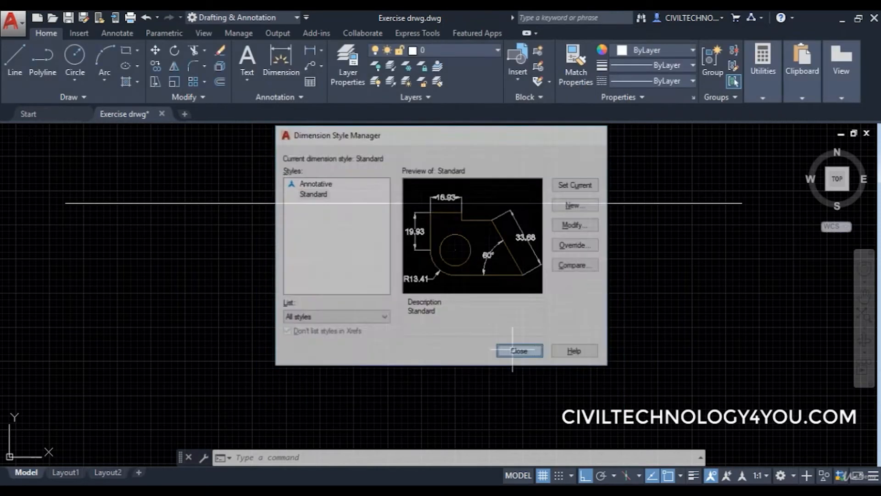
Step: Dimension the horizontal line from endpoint to endpoint with an aligned dimension placed below it
{"action": "type", "text": "da"}
{"action": "key", "text": "Return"}
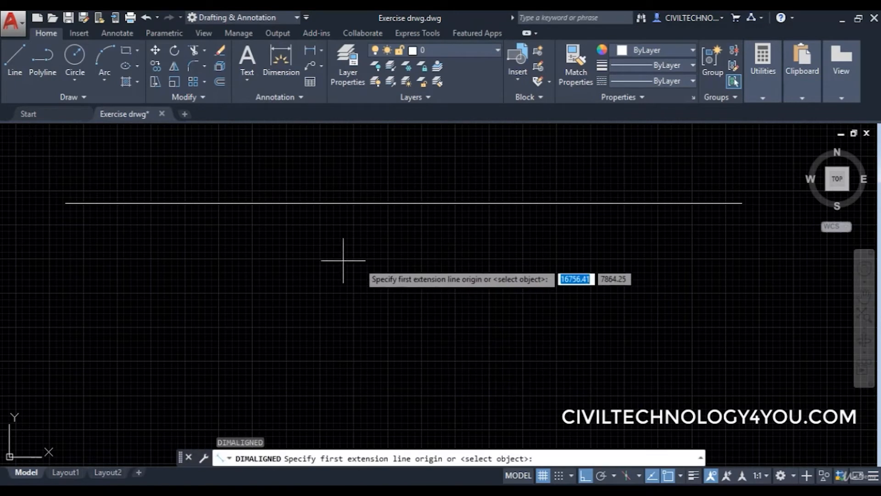
{"action": "left_click", "coordinate": [66, 203]}
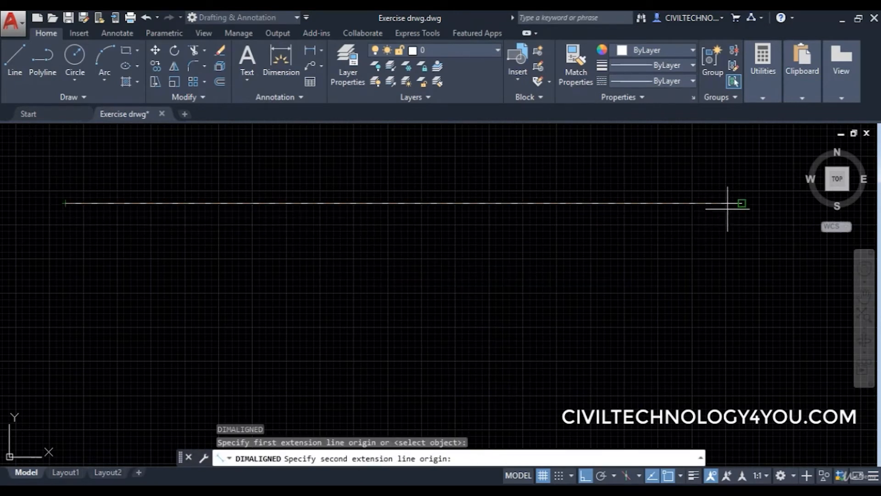
{"action": "left_click", "coordinate": [740, 203]}
{"action": "left_click", "coordinate": [715, 245]}
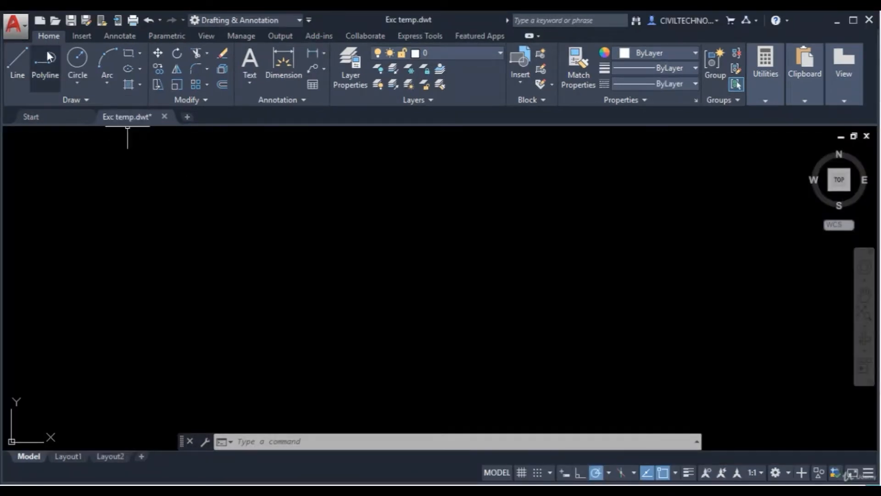
Step: Draw a horizontal line 100 units long in the empty Exc temp.dwt drawing and finish the Line command
{"action": "left_click", "coordinate": [18, 65]}
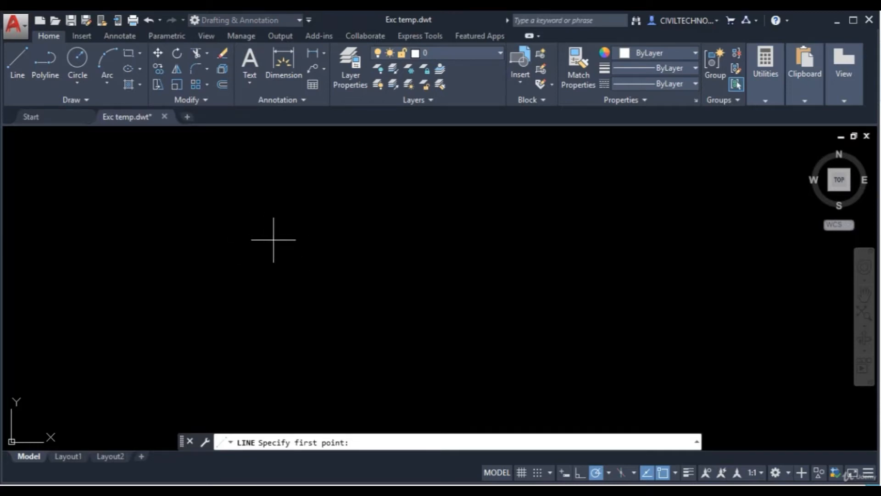
{"action": "key", "text": "Escape"}
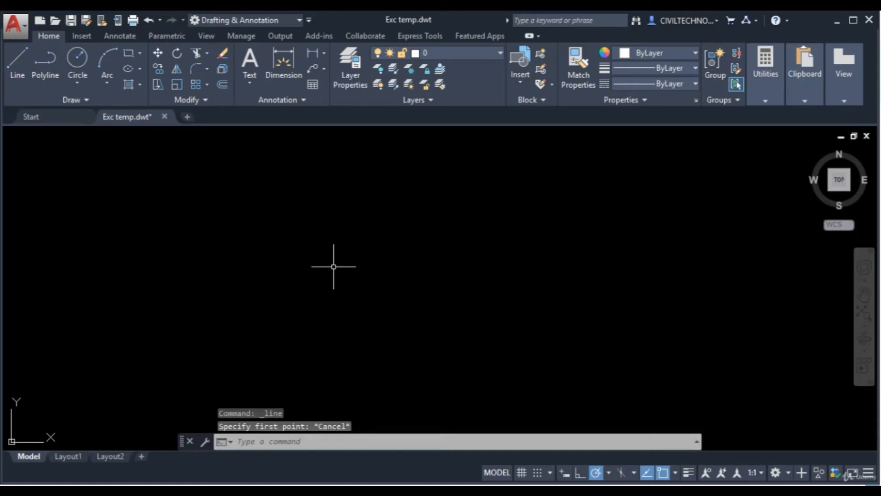
{"action": "type", "text": "L"}
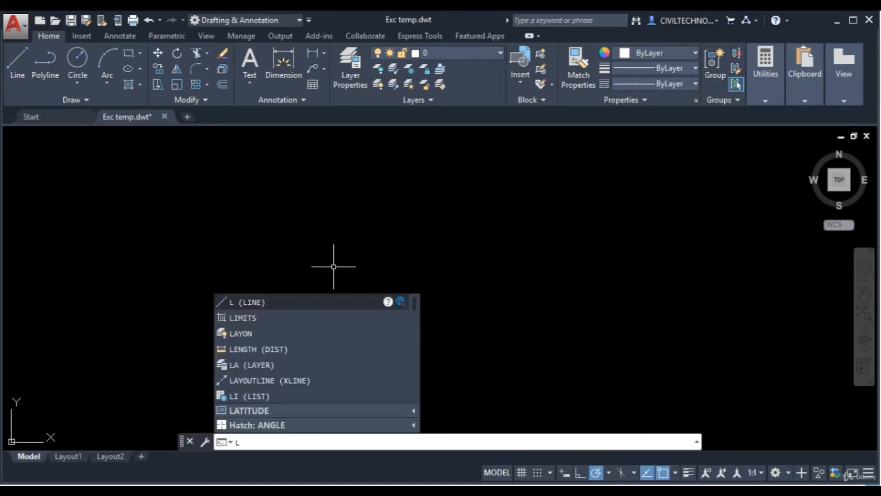
{"action": "key", "text": "Return"}
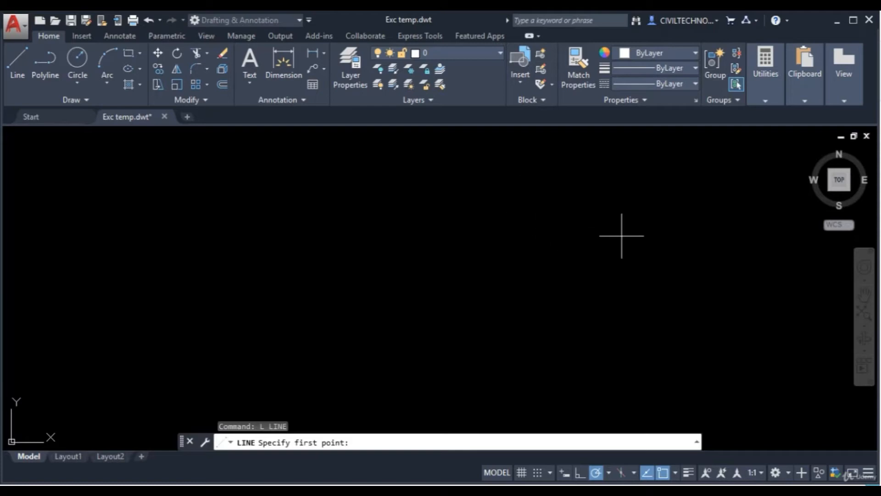
{"action": "left_click", "coordinate": [330, 290]}
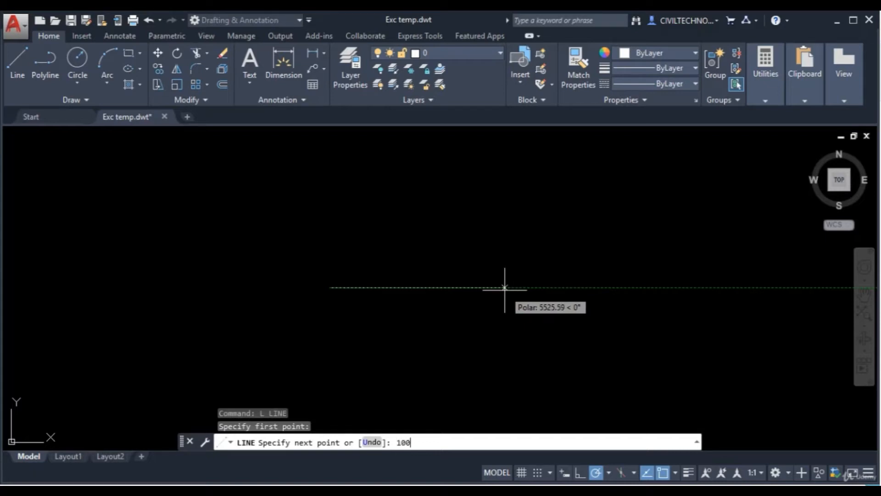
{"action": "key", "text": "Return"}
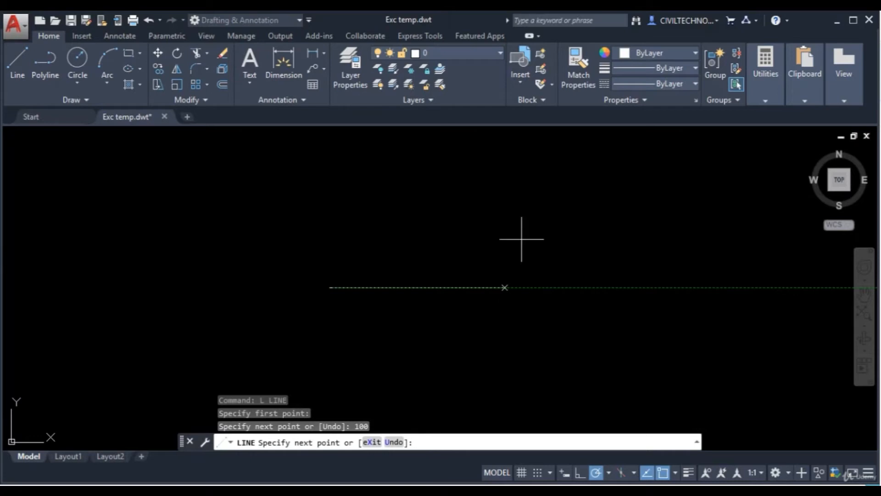
{"action": "scroll", "coordinate": [324, 288], "scroll_direction": "up", "scroll_amount": 10}
{"action": "scroll", "coordinate": [416, 277], "scroll_direction": "up", "scroll_amount": 4}
{"action": "scroll", "coordinate": [455, 280], "scroll_direction": "down", "scroll_amount": 2}
{"action": "scroll", "coordinate": [390, 280], "scroll_direction": "up", "scroll_amount": 2}
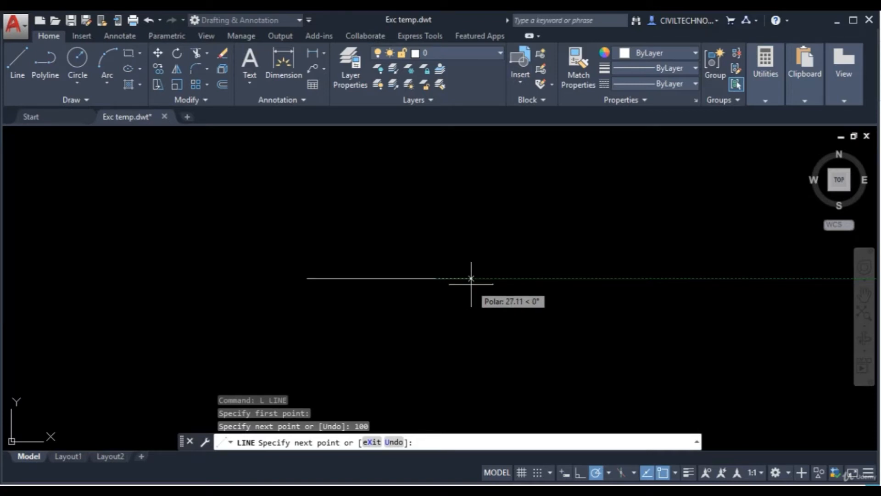
{"action": "key", "text": "Escape"}
{"action": "scroll", "coordinate": [472, 298], "scroll_direction": "down", "scroll_amount": 2}
{"action": "middle_click_drag", "start_coordinate": [472, 301], "coordinate": [354, 311]}
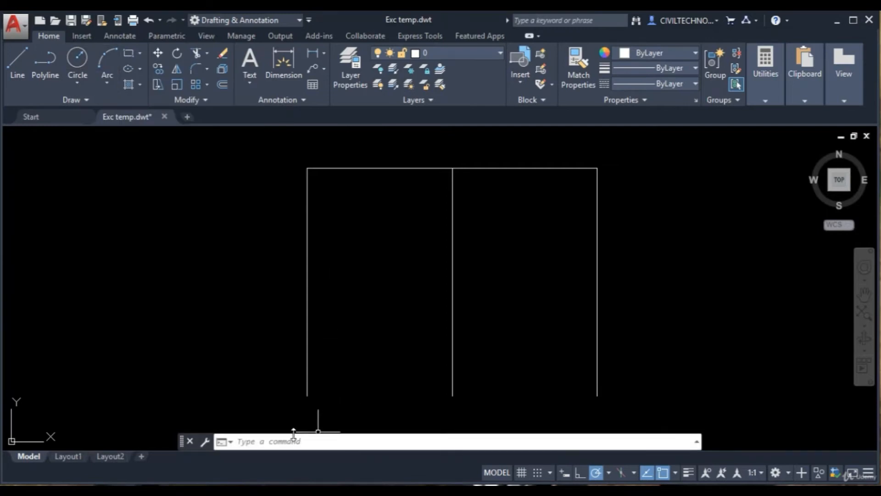
Step: Draw a Center, Radius circle of radius 150 centred on the midpoint of the leftmost vertical line
{"action": "left_click", "coordinate": [79, 84]}
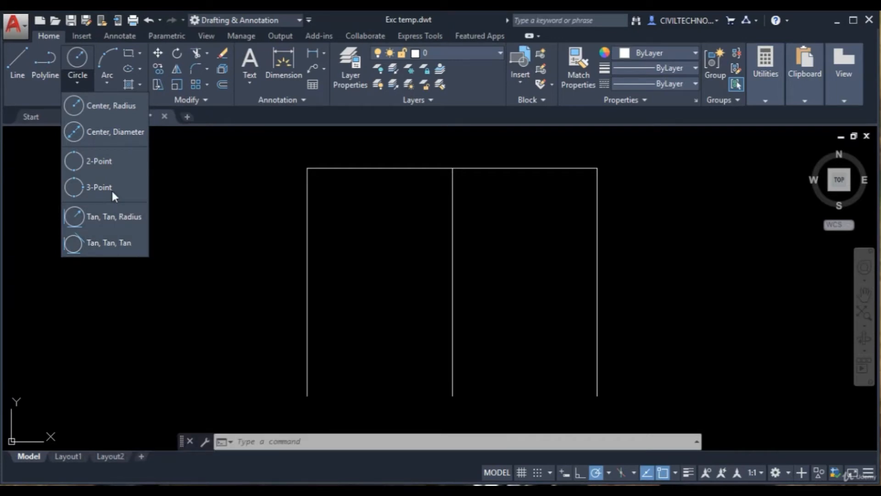
{"action": "left_click", "coordinate": [114, 111]}
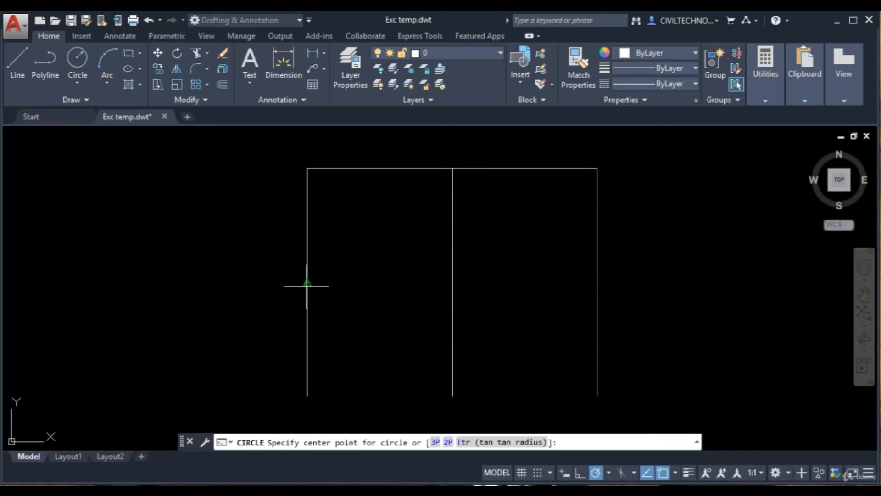
{"action": "left_click", "coordinate": [307, 285]}
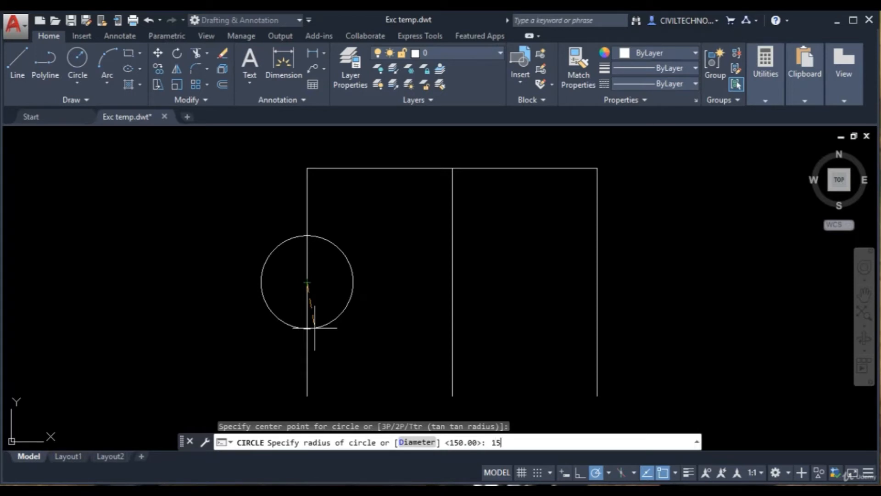
{"action": "key", "text": "Return"}
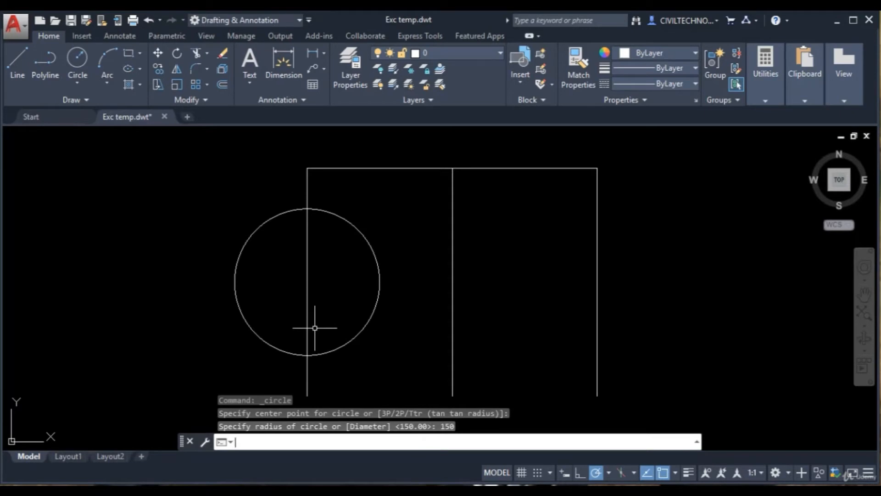
Step: Draw a concentric Center, Diameter circle of diameter 400 around the existing circle's centre
{"action": "left_click", "coordinate": [76, 84]}
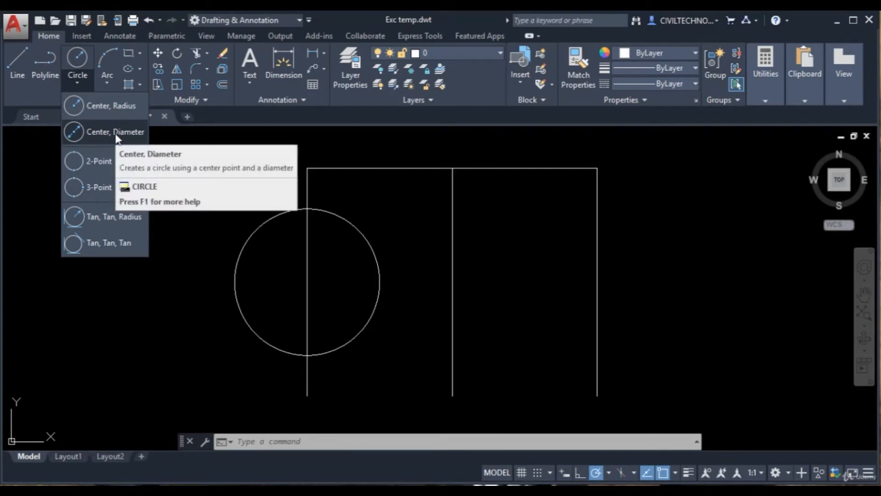
{"action": "left_click", "coordinate": [115, 134]}
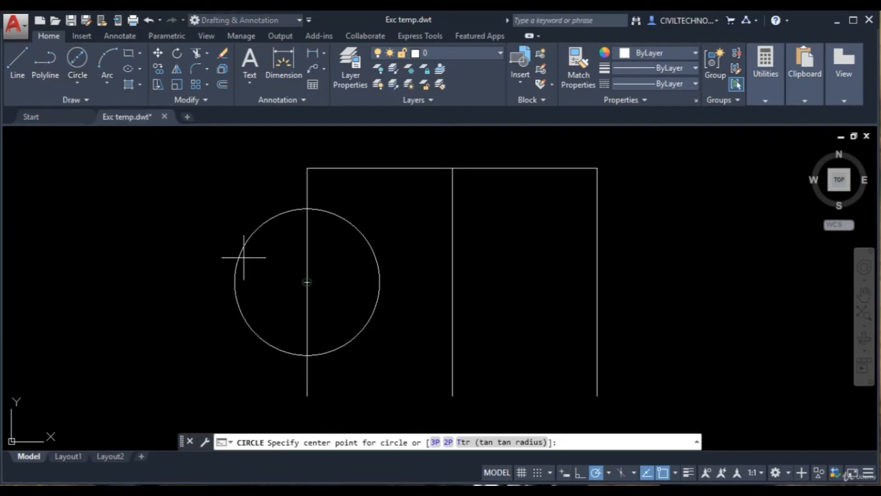
{"action": "left_click", "coordinate": [307, 282]}
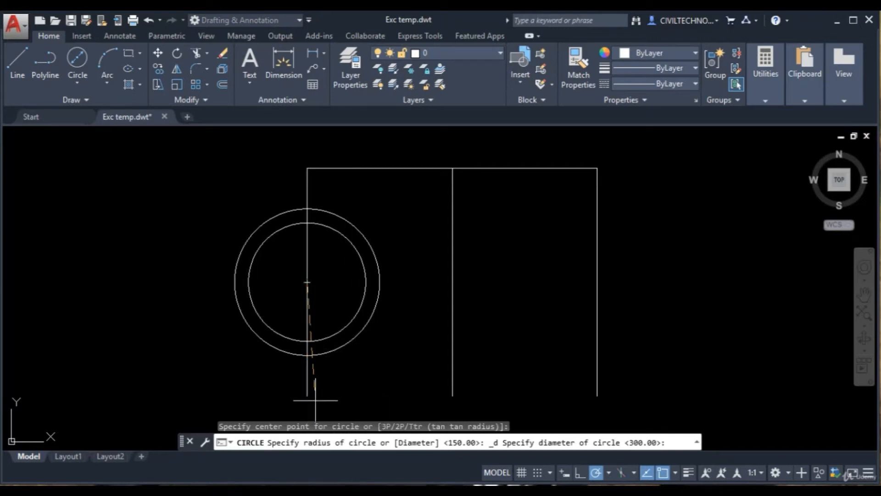
{"action": "type", "text": "400"}
{"action": "key", "text": "Return"}
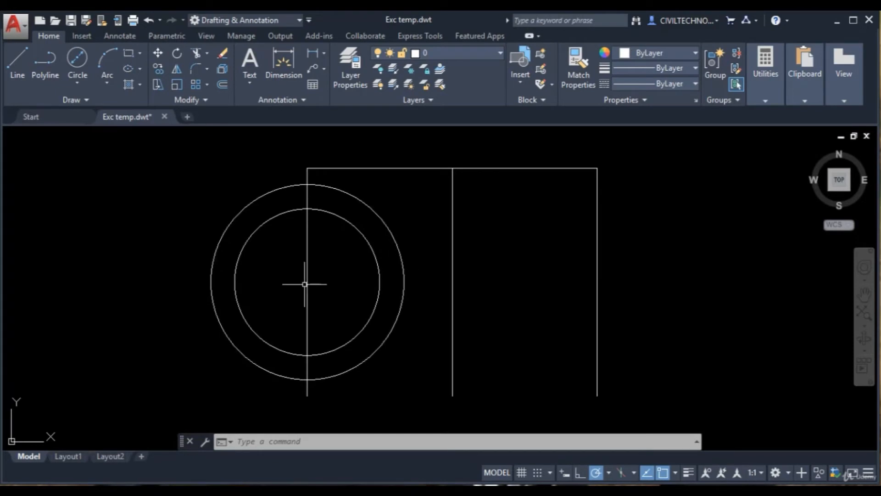
Step: Erase both concentric circles on the leftmost vertical line
{"action": "left_click", "coordinate": [401, 274]}
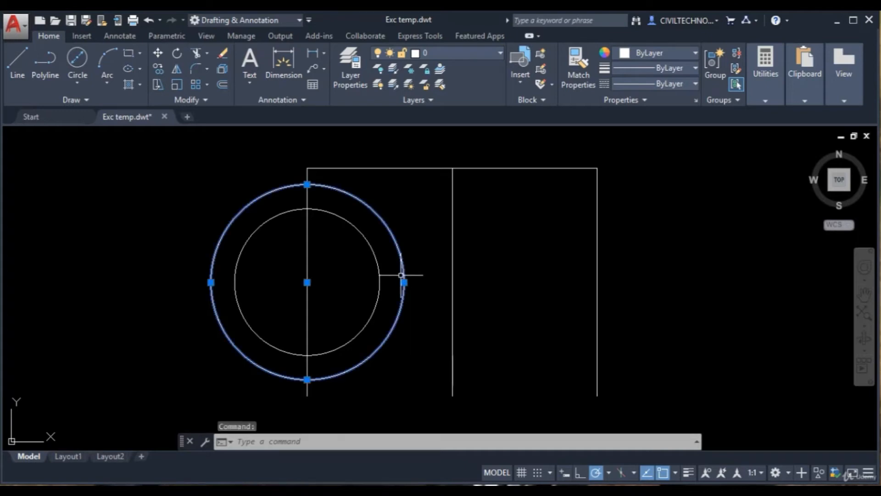
{"action": "key", "text": "Delete"}
{"action": "key", "text": "Return"}
{"action": "key", "text": "Escape"}
{"action": "left_click", "coordinate": [327, 264]}
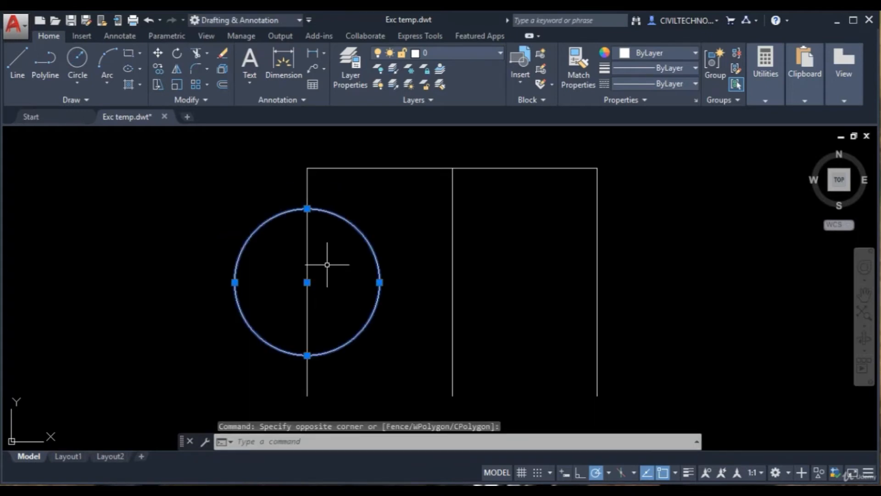
{"action": "type", "text": "e"}
{"action": "key", "text": "Return"}
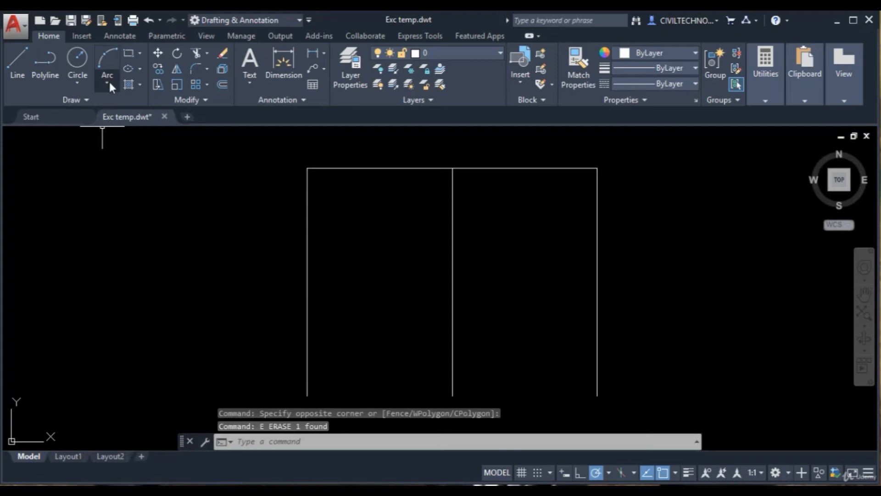
Step: Draw a 2-Point circle whose diameter runs from the upper to the lower endpoint of the leftmost vertical line
{"action": "left_click", "coordinate": [83, 81]}
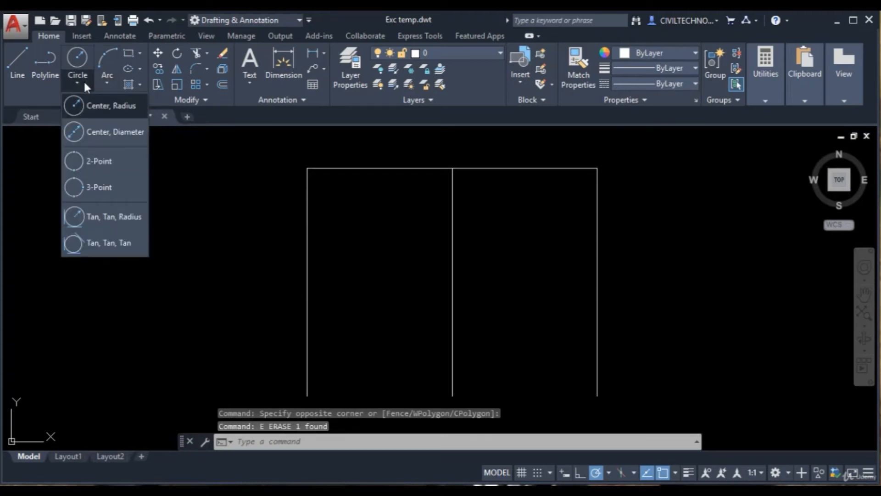
{"action": "left_click", "coordinate": [100, 161]}
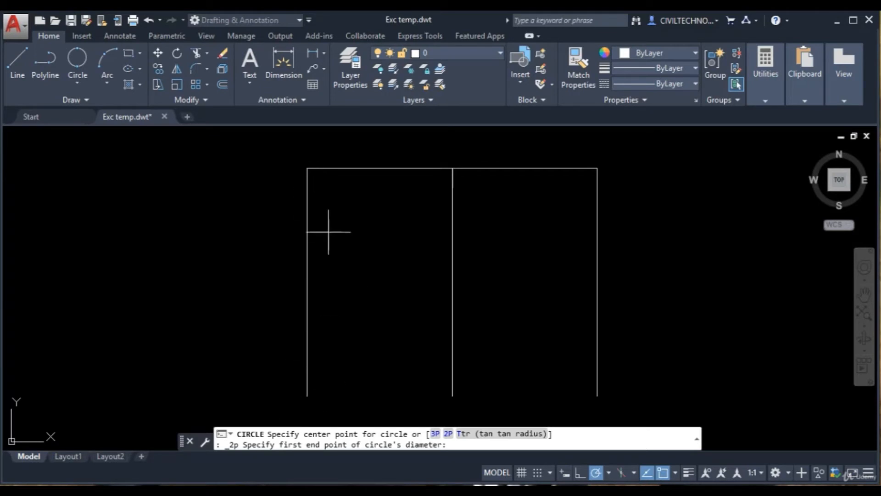
{"action": "left_click", "coordinate": [308, 168]}
{"action": "middle_click_drag", "start_coordinate": [305, 364], "coordinate": [305, 351]}
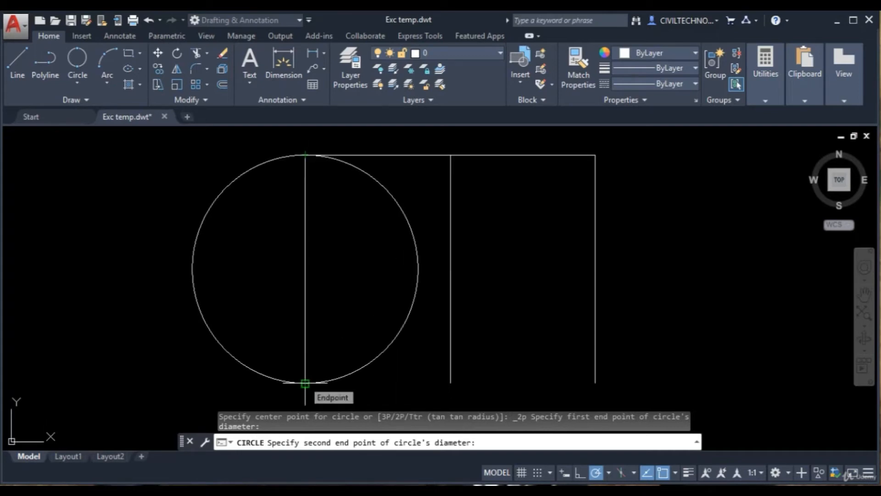
{"action": "left_click", "coordinate": [305, 384]}
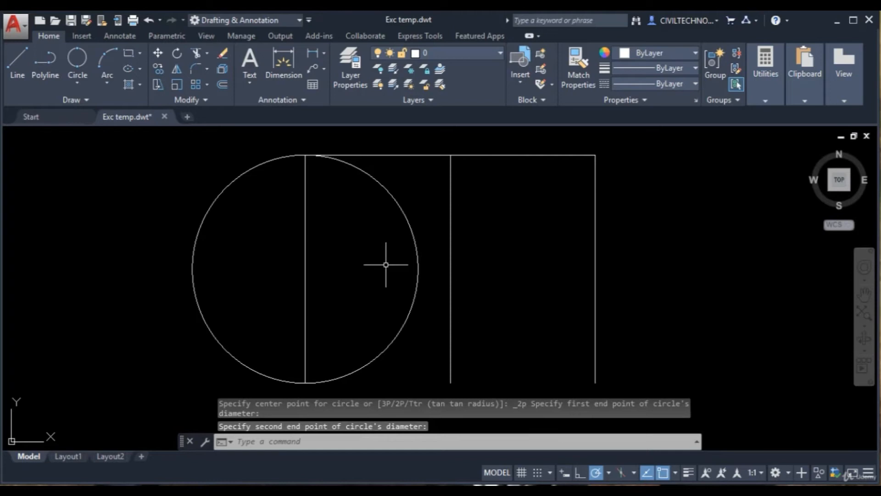
Step: Erase the 2-Point circle on the leftmost vertical line
{"action": "left_click", "coordinate": [416, 241]}
{"action": "type", "text": "e"}
{"action": "key", "text": "Return"}
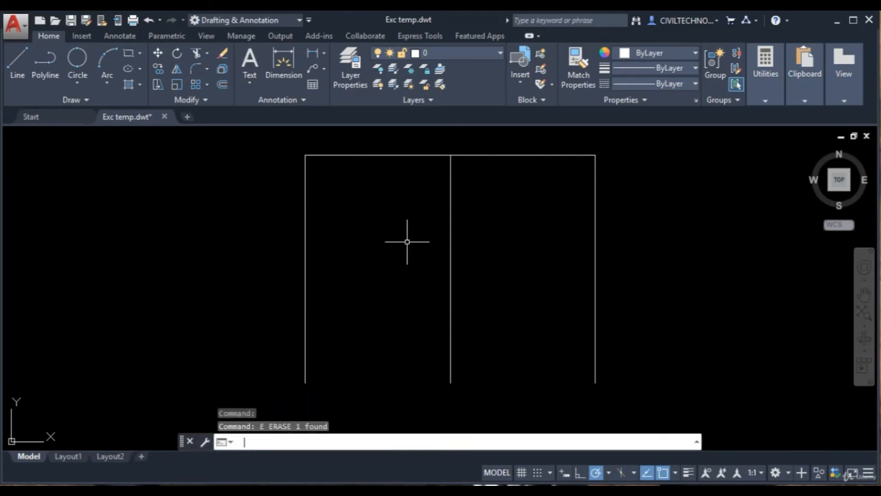
Step: Draw a 3-Point circle through the leftmost line's upper endpoint and the upper and lower endpoints of the middle vertical line
{"action": "left_click", "coordinate": [78, 83]}
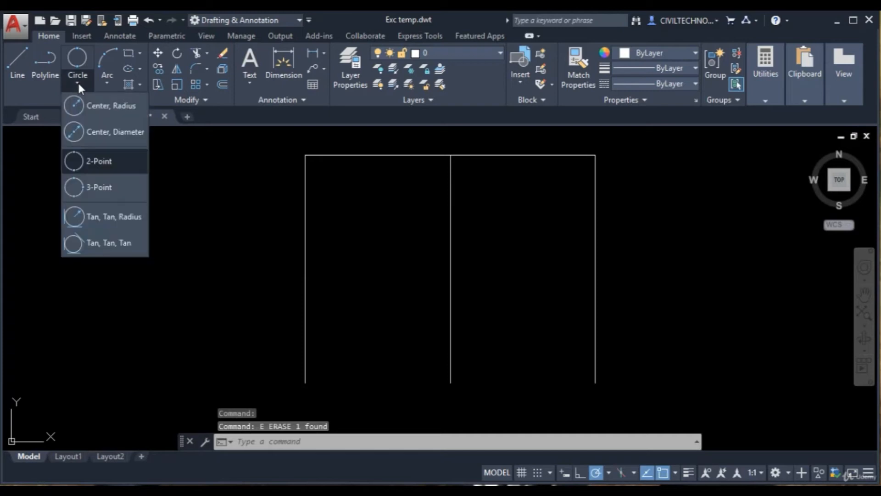
{"action": "left_click", "coordinate": [98, 187]}
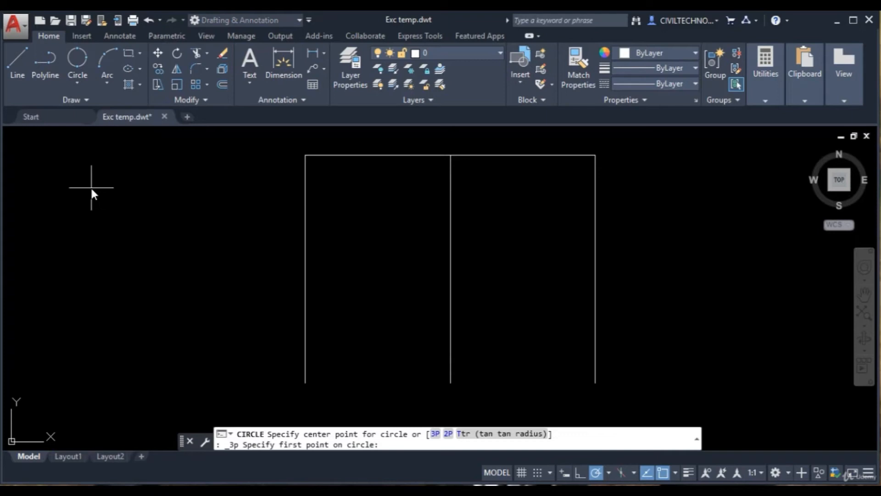
{"action": "left_click", "coordinate": [304, 159]}
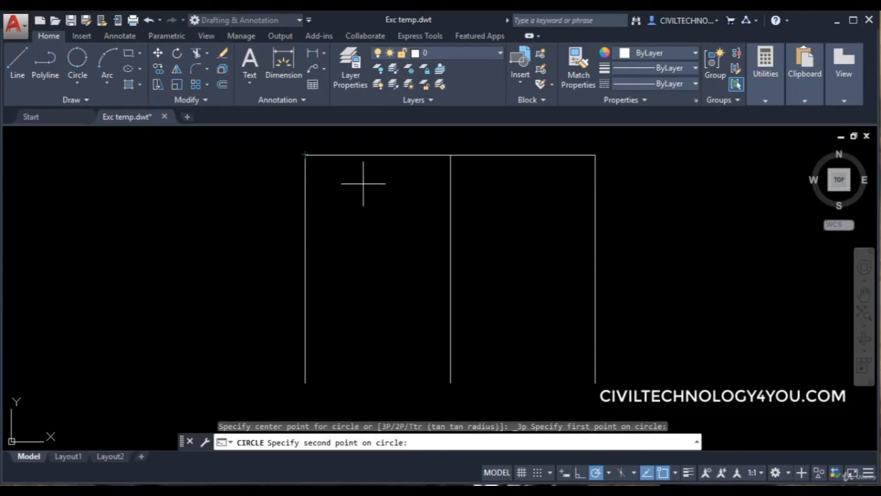
{"action": "left_click", "coordinate": [451, 156]}
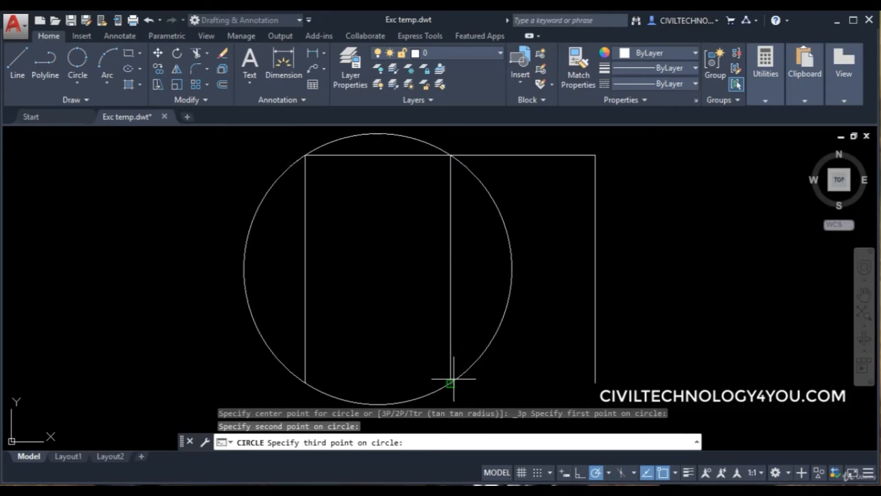
{"action": "left_click", "coordinate": [450, 383]}
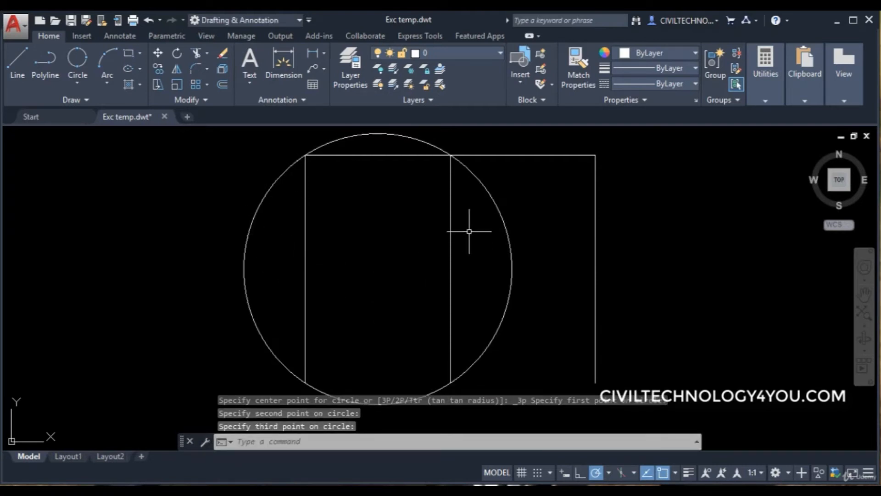
Step: Erase the 3-Point circle drawn through the line endpoints
{"action": "left_click", "coordinate": [495, 202]}
{"action": "type", "text": "E"}
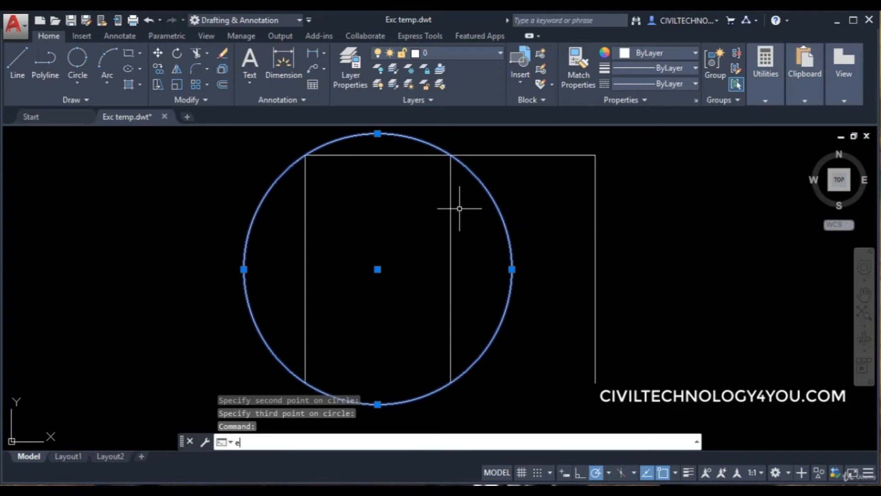
{"action": "key", "text": "Return"}
Step: Draw a Tan, Tan, Radius circle of radius 230 tangent to the leftmost vertical line and the upper horizontal line
{"action": "left_click", "coordinate": [88, 91]}
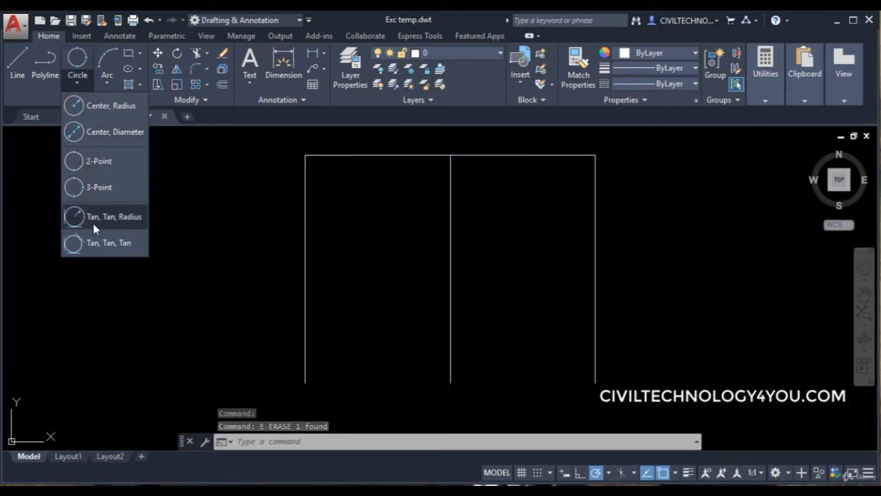
{"action": "left_click", "coordinate": [125, 220]}
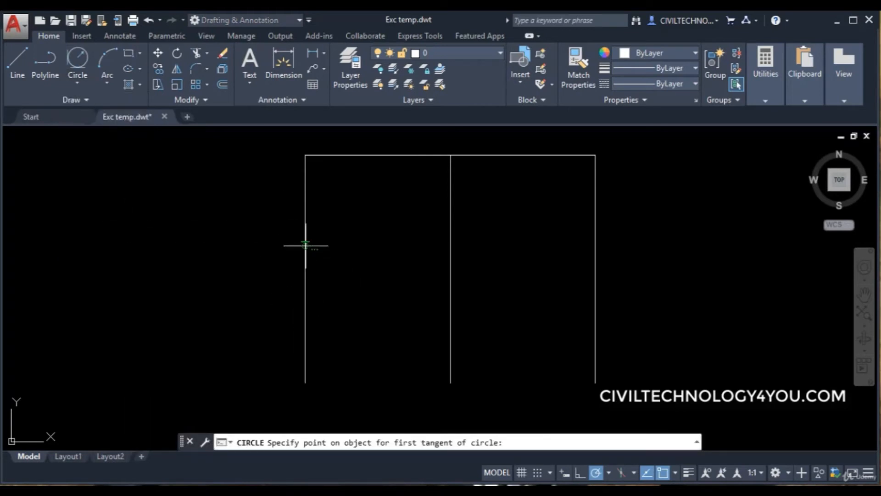
{"action": "left_click", "coordinate": [306, 197]}
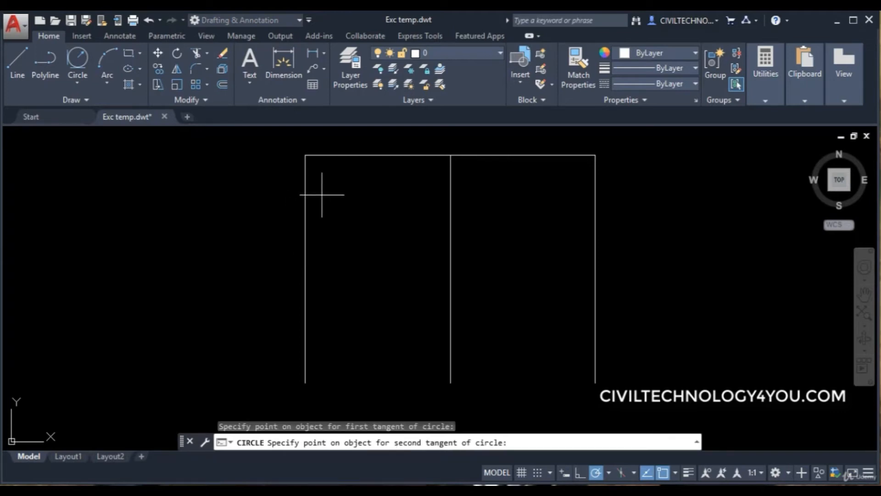
{"action": "left_click", "coordinate": [358, 155]}
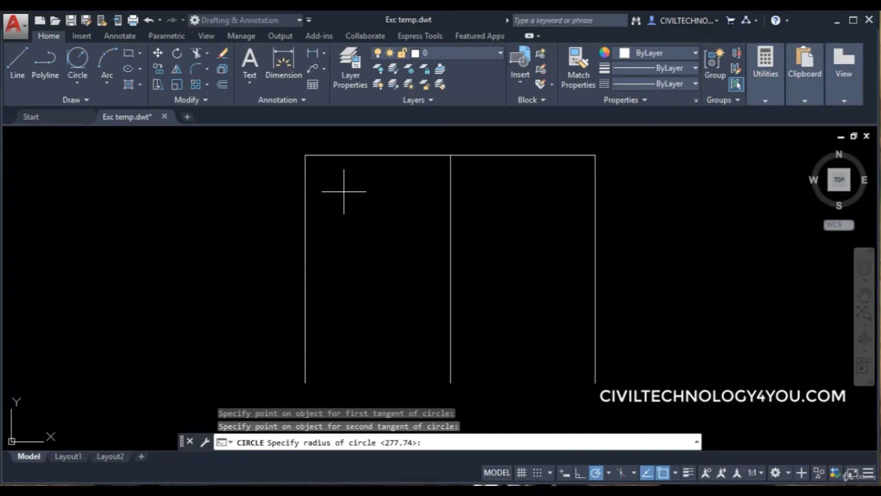
{"action": "key", "text": "Return"}
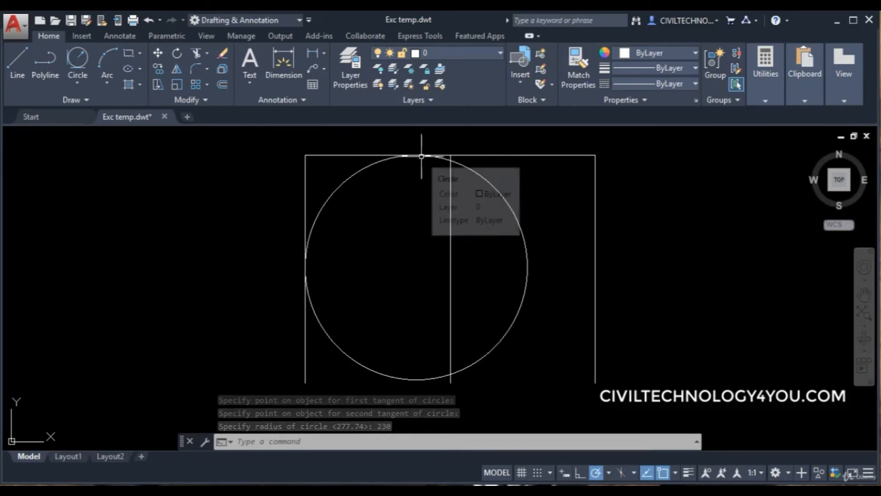
Step: Erase the radius 230 circle tangent to the leftmost and upper lines
{"action": "left_click", "coordinate": [372, 164]}
{"action": "type", "text": "E"}
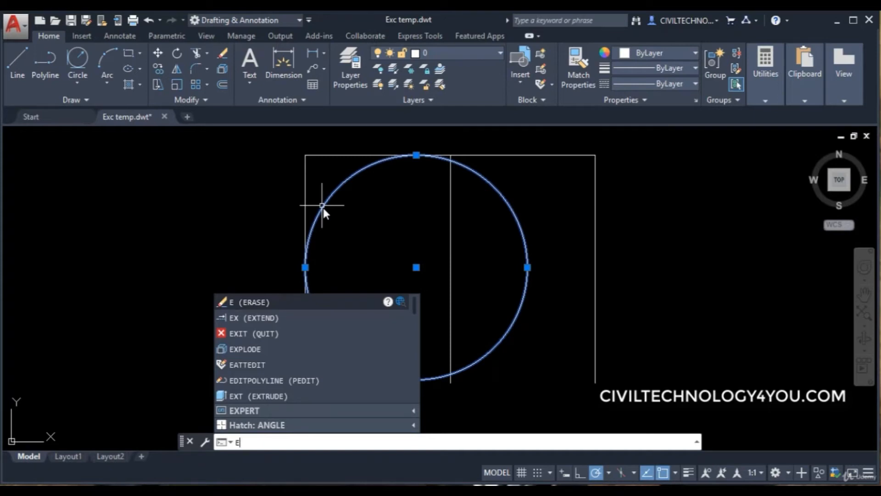
{"action": "key", "text": "Return"}
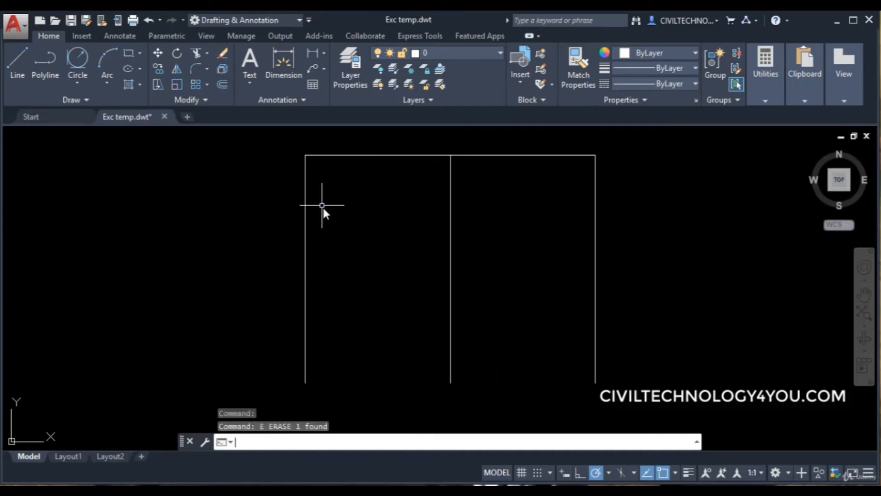
Step: Draw a Tan, Tan, Tan circle tangent to the leftmost vertical line, the upper horizontal line and the middle vertical line
{"action": "left_click", "coordinate": [78, 85]}
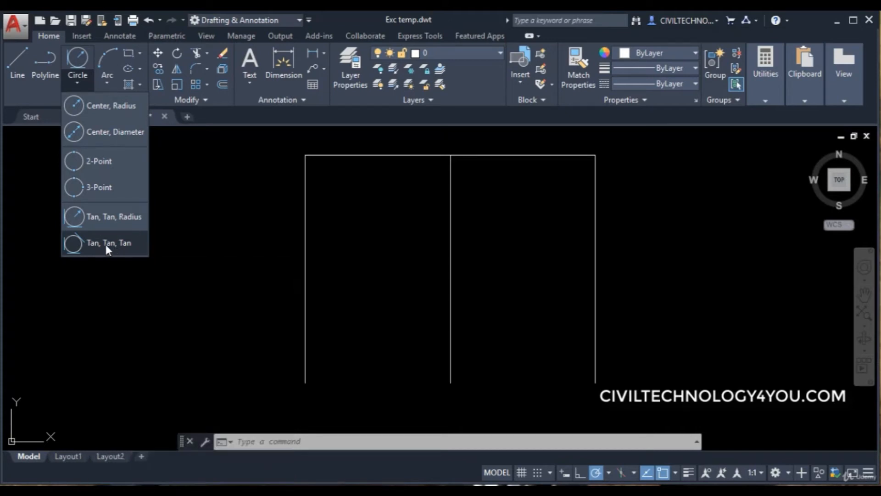
{"action": "left_click", "coordinate": [106, 245]}
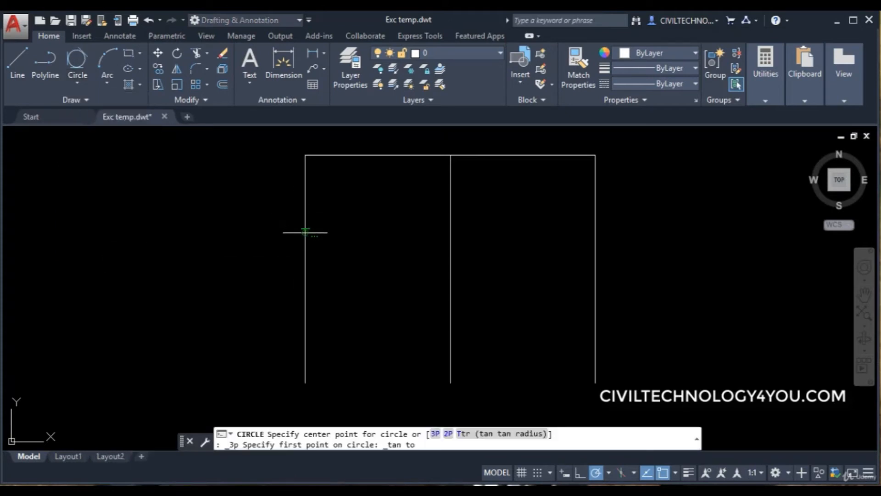
{"action": "left_click", "coordinate": [306, 232]}
{"action": "left_click", "coordinate": [376, 154]}
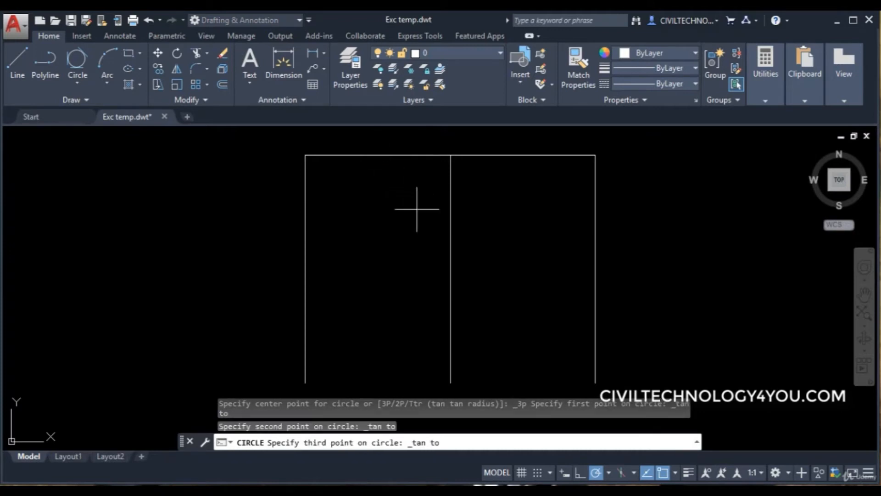
{"action": "left_click", "coordinate": [449, 264]}
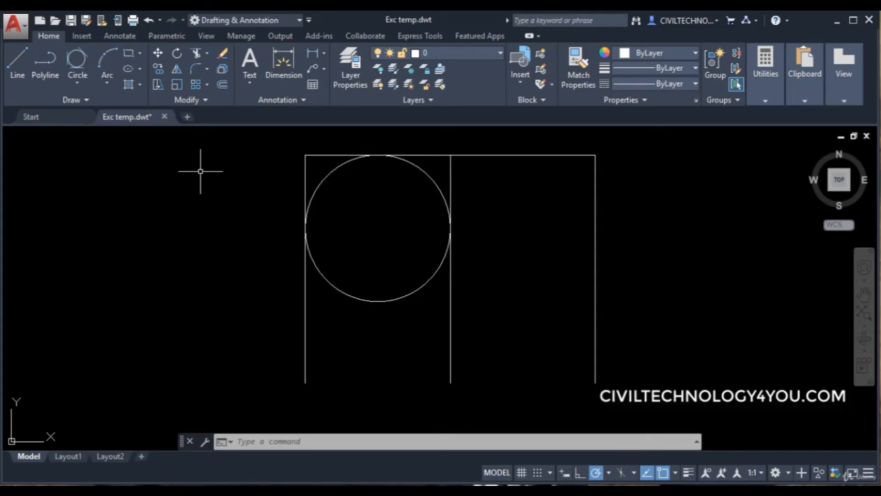
{"action": "left_click", "coordinate": [81, 83]}
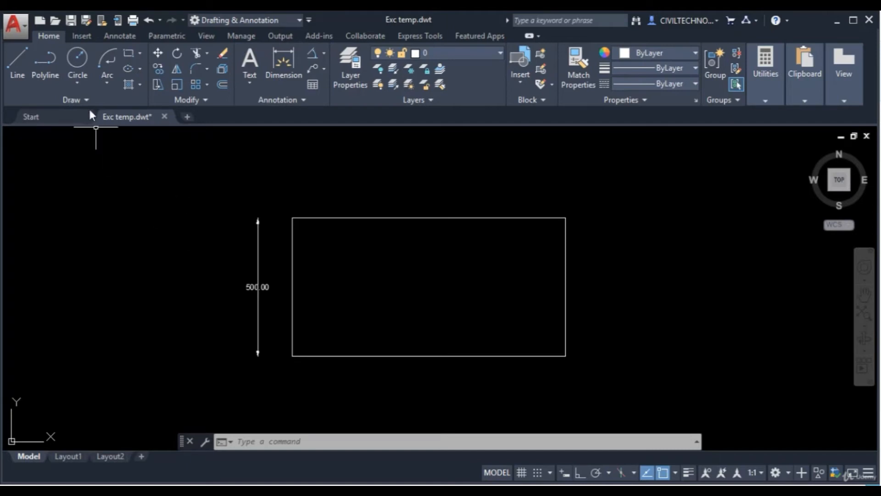
Step: Draw a 3-Point arc from the rectangle's upper right corner, bulging outward through a point beside it, to the lower right corner
{"action": "left_click", "coordinate": [108, 81]}
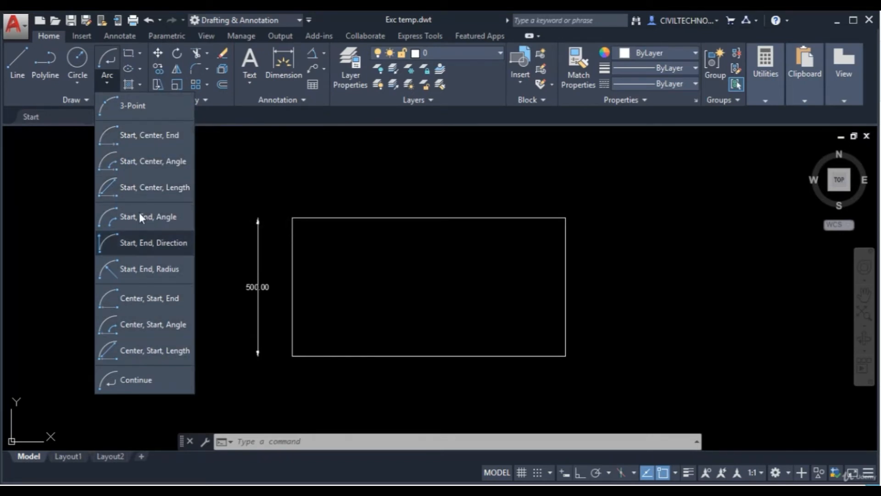
{"action": "left_click", "coordinate": [132, 110]}
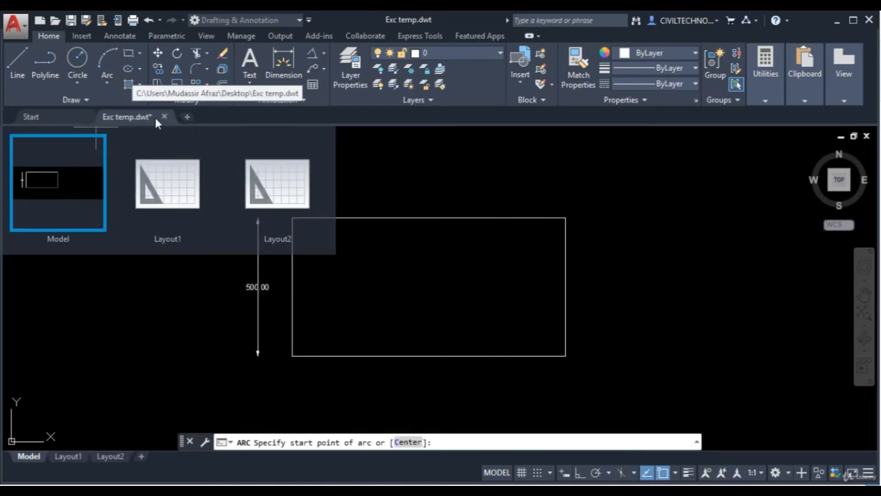
{"action": "left_click", "coordinate": [566, 217]}
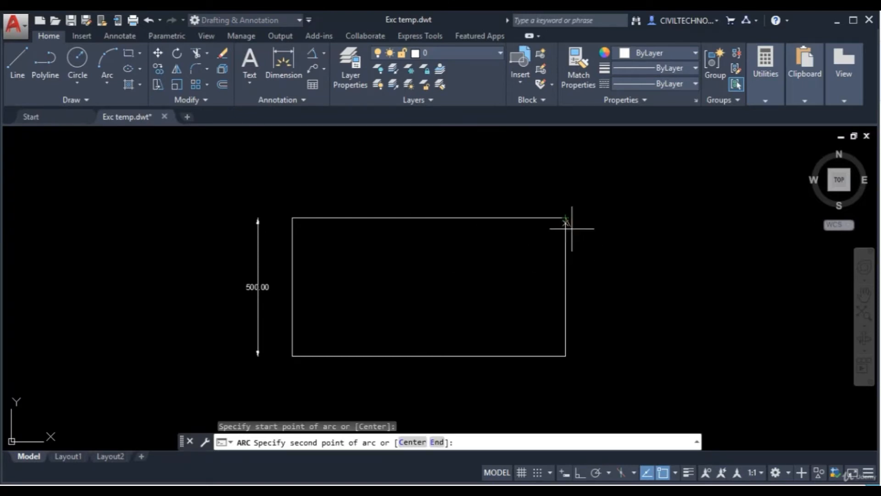
{"action": "left_click", "coordinate": [612, 284]}
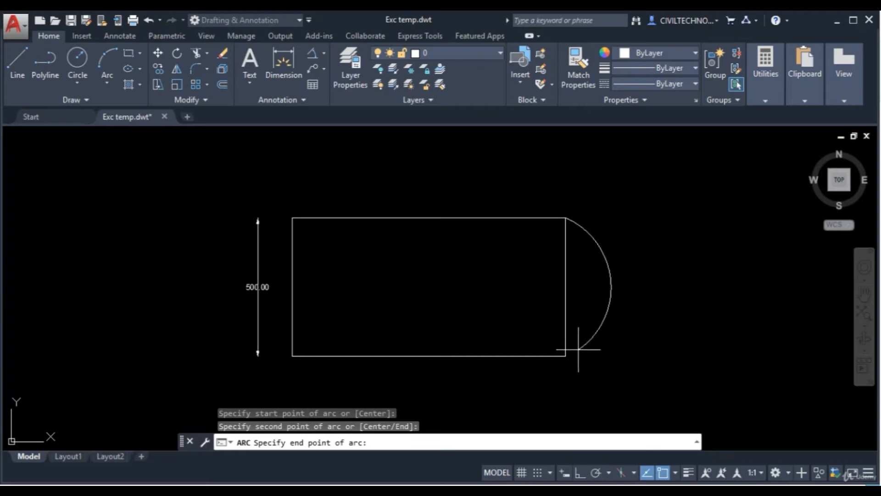
{"action": "left_click", "coordinate": [566, 356]}
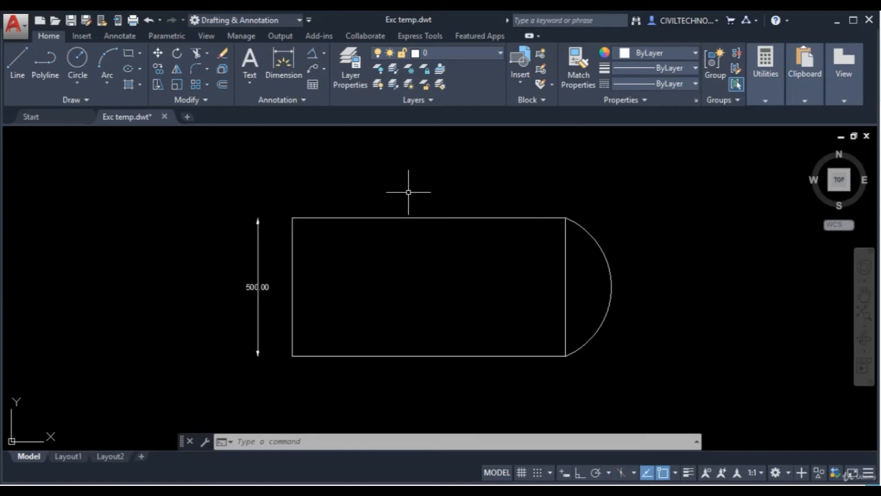
Step: Draw a Start, Center, End arc from the rectangle's upper left corner, centred on the left side's midpoint, to the lower left corner
{"action": "left_click", "coordinate": [104, 90]}
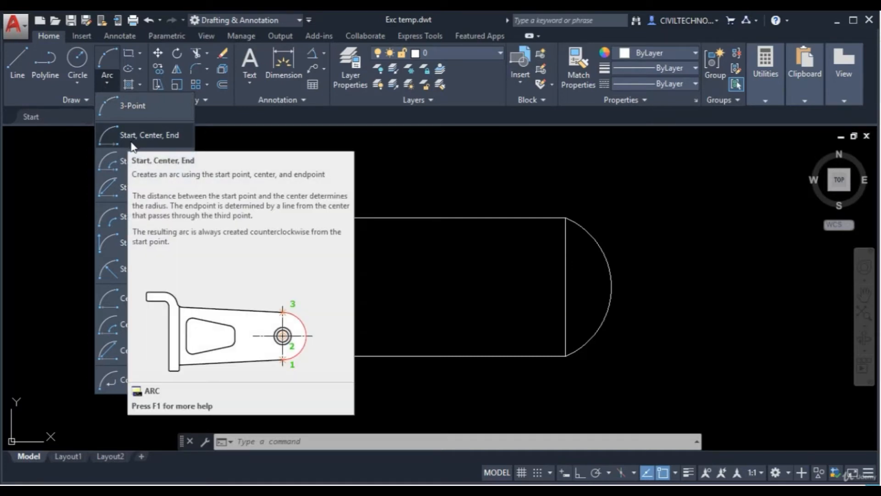
{"action": "left_click", "coordinate": [156, 135]}
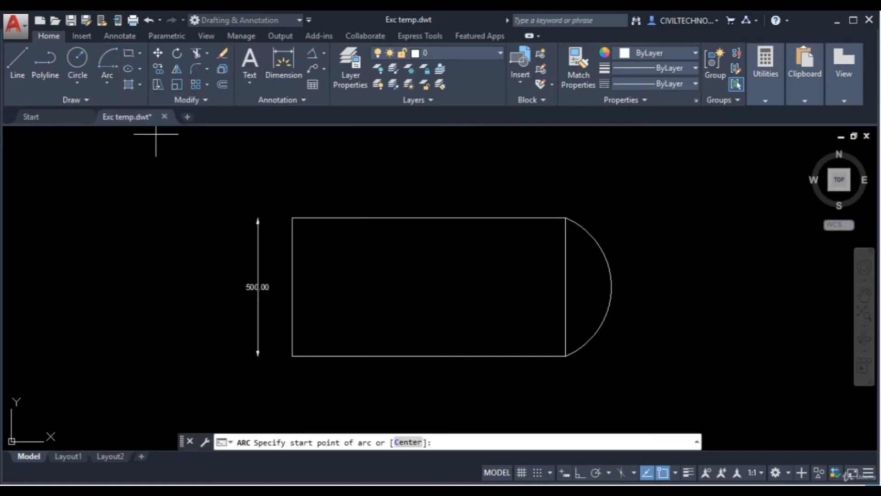
{"action": "left_click", "coordinate": [292, 217]}
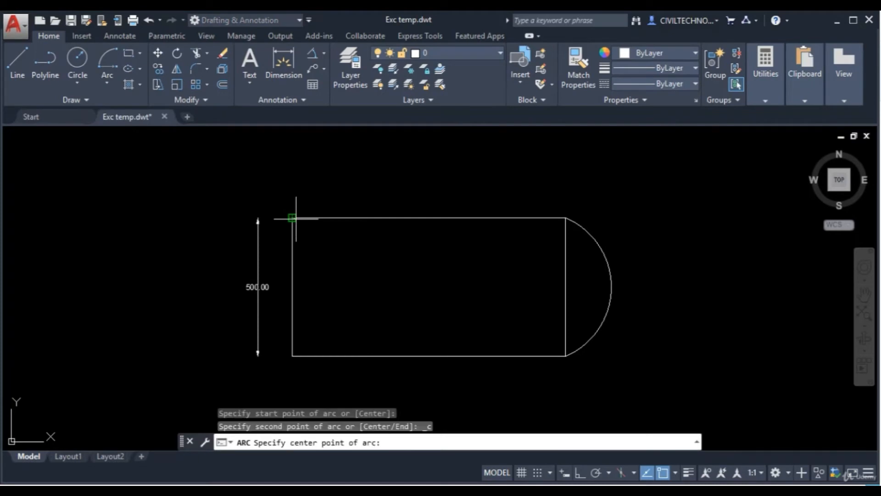
{"action": "left_click", "coordinate": [293, 292]}
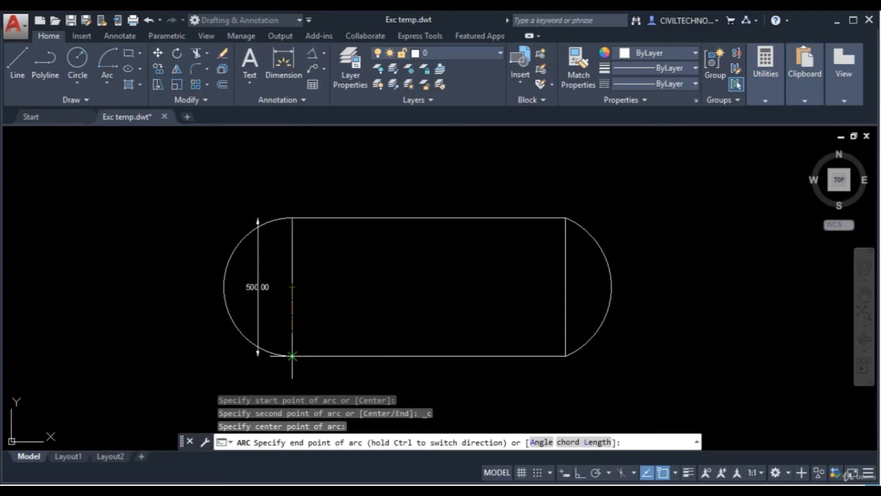
{"action": "left_click", "coordinate": [292, 356]}
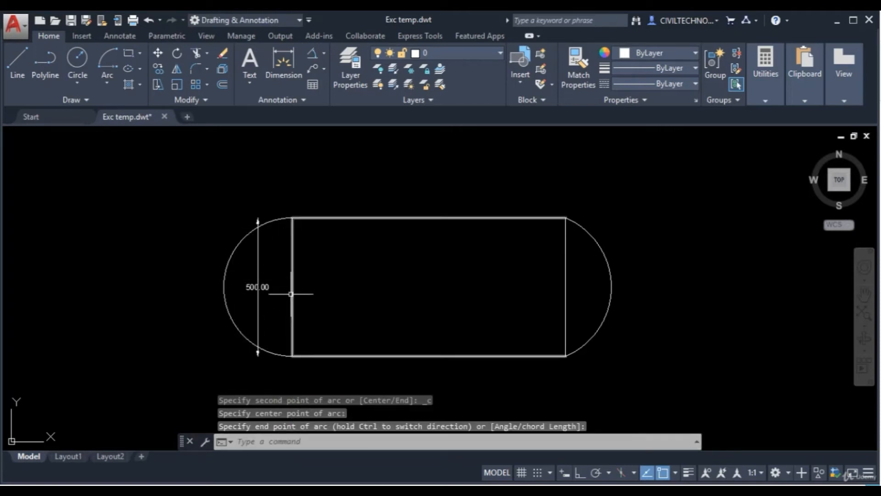
Step: Erase the two arcs attached to the rectangle's left and right sides
{"action": "left_click", "coordinate": [226, 314]}
{"action": "left_click", "coordinate": [213, 324]}
{"action": "left_click", "coordinate": [598, 303]}
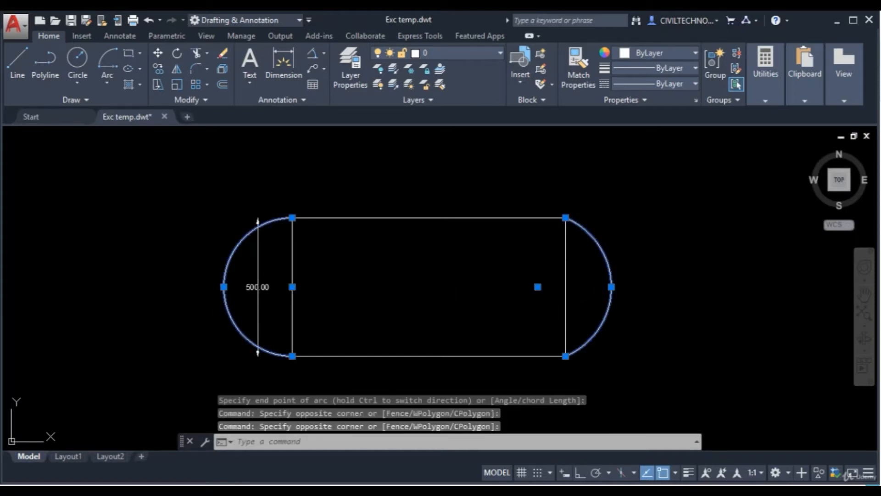
{"action": "right_click", "coordinate": [596, 187]}
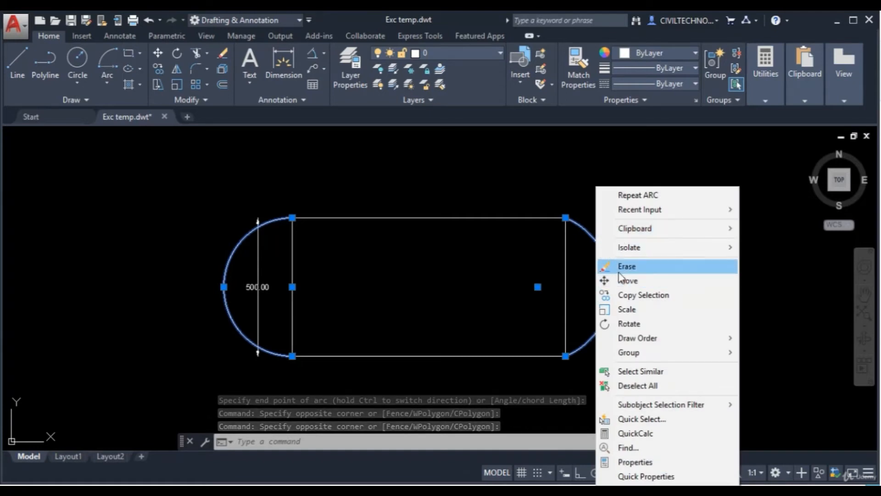
{"action": "left_click", "coordinate": [620, 271]}
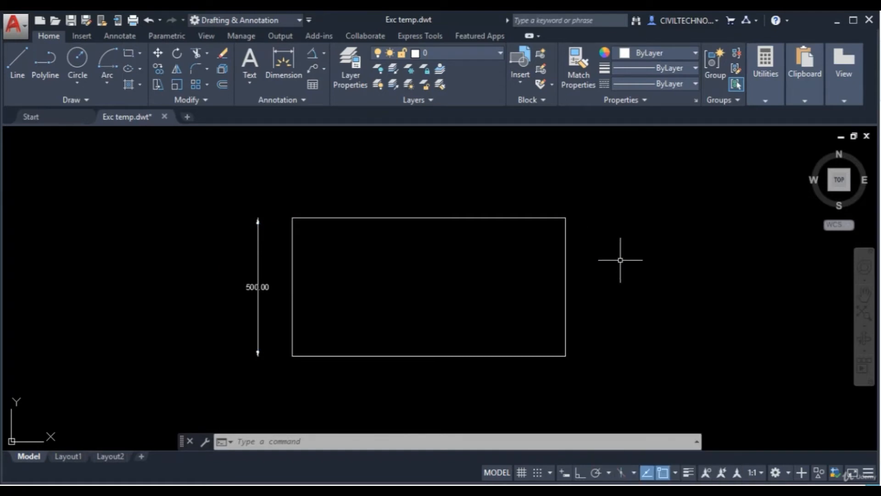
Step: Draw a Start, Center, Angle arc from the rectangle's upper right corner, centred on the right side's midpoint, with an included angle of 45°
{"action": "left_click", "coordinate": [106, 83]}
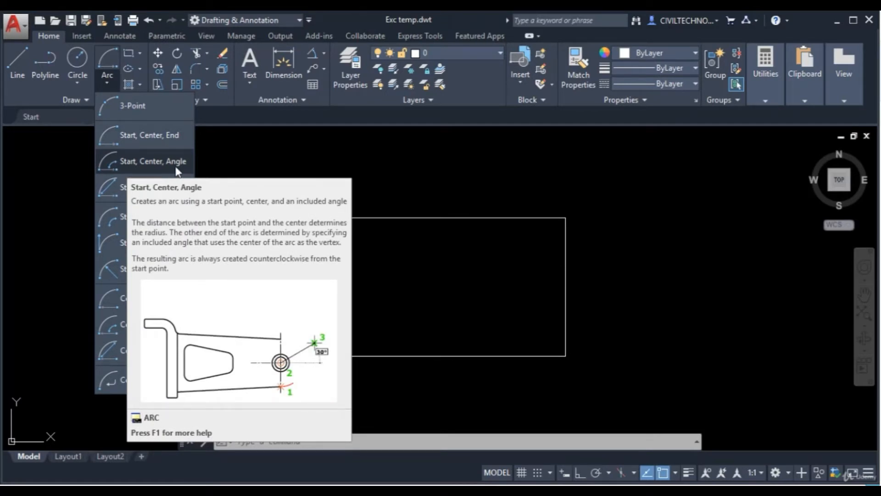
{"action": "left_click", "coordinate": [151, 165]}
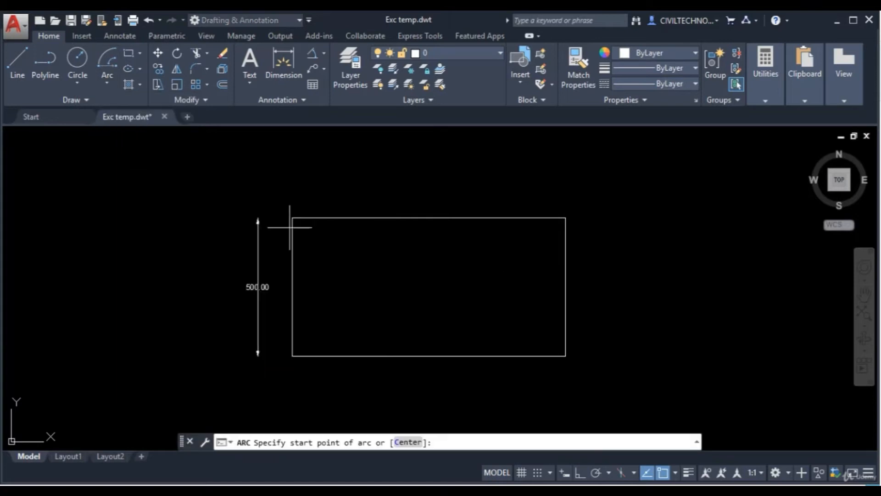
{"action": "left_click", "coordinate": [565, 218]}
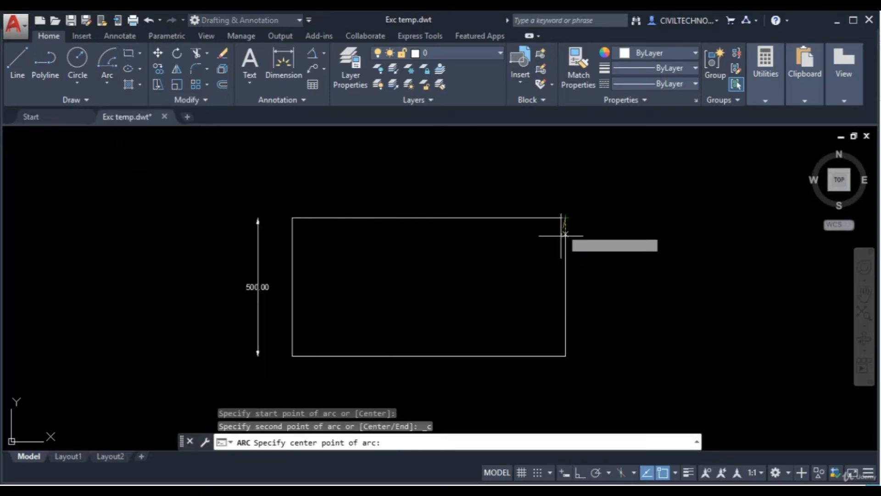
{"action": "left_click", "coordinate": [565, 287]}
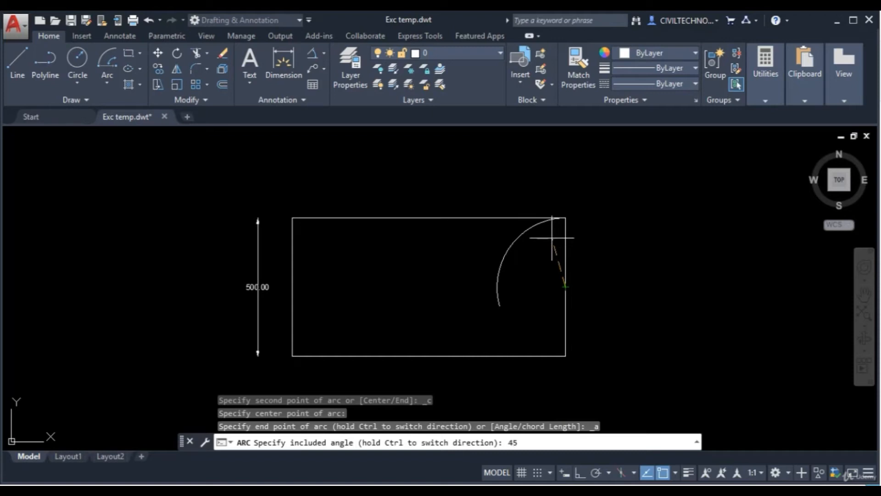
{"action": "key", "text": "Return"}
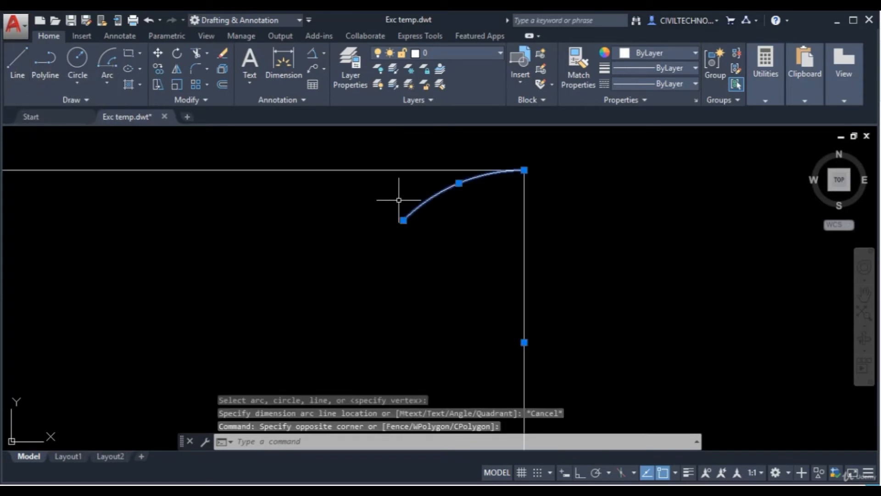
Step: Erase the 45° arc at the rectangle's upper right corner
{"action": "type", "text": "E"}
{"action": "key", "text": "Return"}
{"action": "scroll", "coordinate": [451, 267], "scroll_direction": "down", "scroll_amount": 5}
{"action": "middle_click_drag", "start_coordinate": [451, 267], "coordinate": [492, 267]}
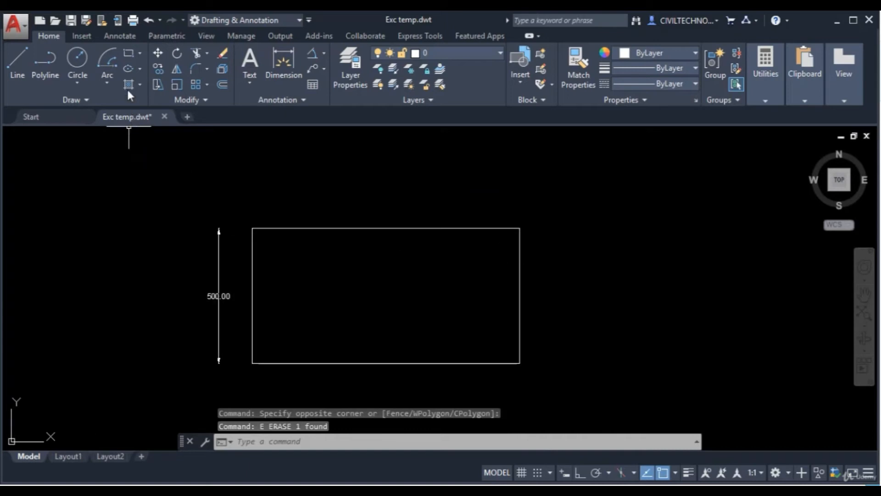
Step: Draw a Start, Center, Length arc from the rectangle's upper right corner, centred on the right side's midpoint, with a chord length of 300
{"action": "left_click", "coordinate": [104, 82]}
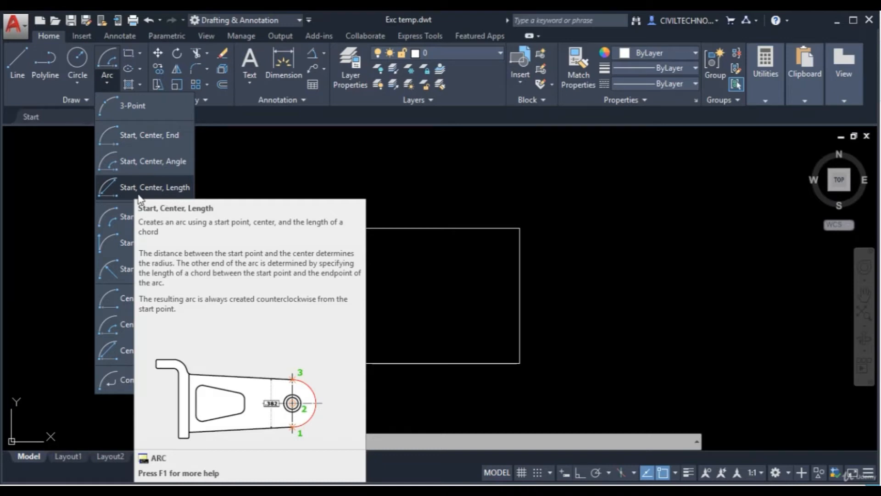
{"action": "left_click", "coordinate": [161, 193]}
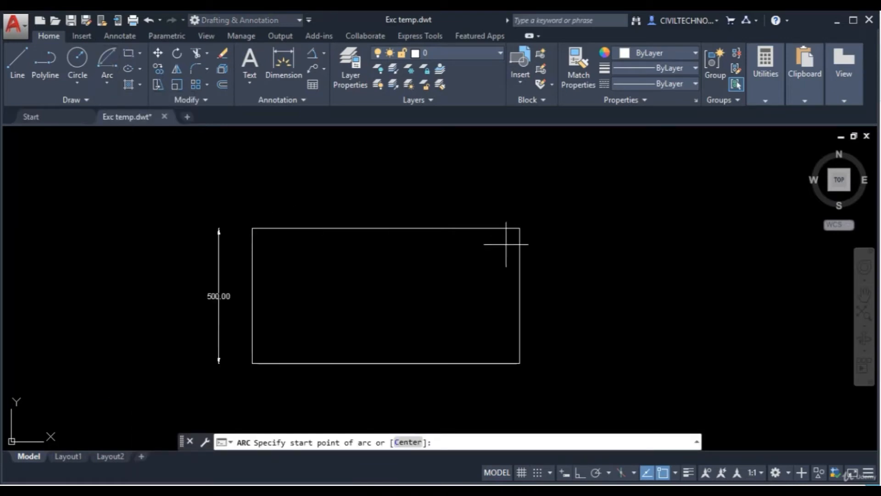
{"action": "left_click", "coordinate": [518, 228]}
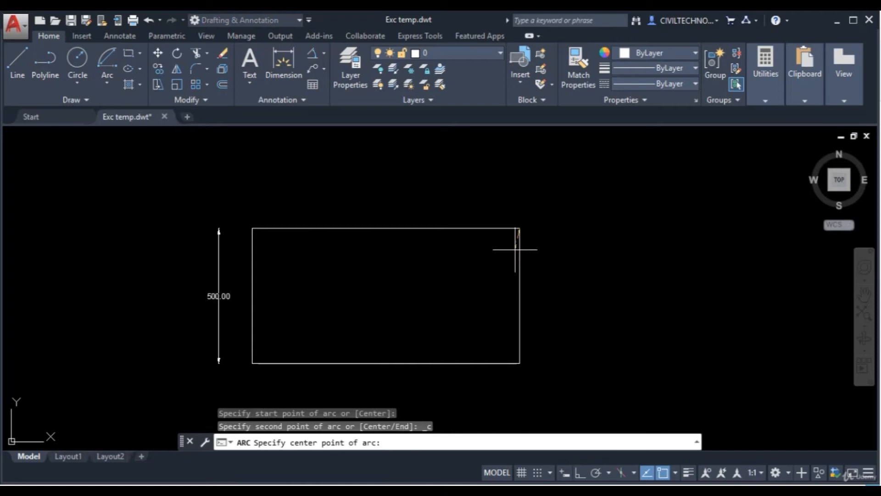
{"action": "left_click", "coordinate": [520, 296]}
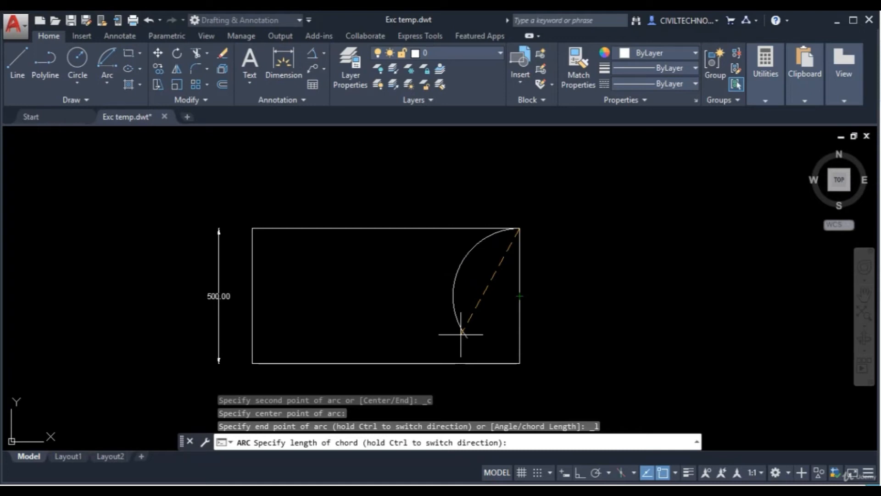
{"action": "type", "text": "0"}
{"action": "key", "text": "Return"}
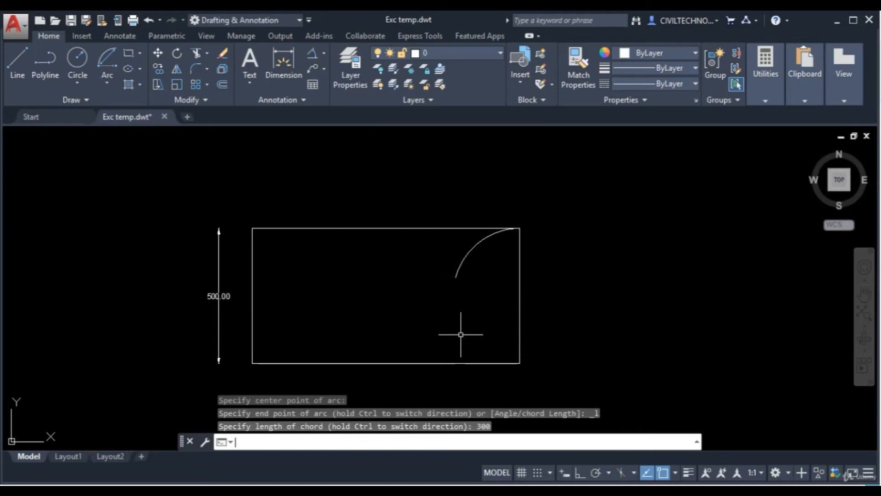
{"action": "scroll", "coordinate": [482, 269], "scroll_direction": "up", "scroll_amount": 2}
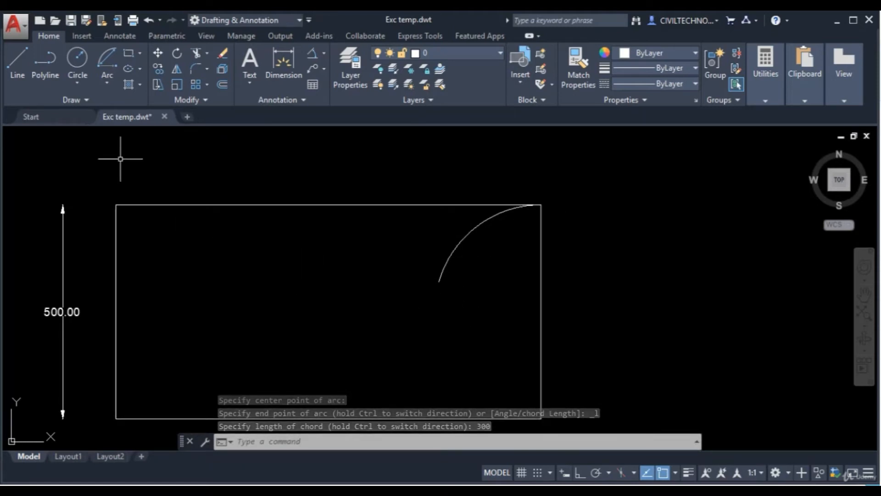
{"action": "left_click", "coordinate": [18, 66]}
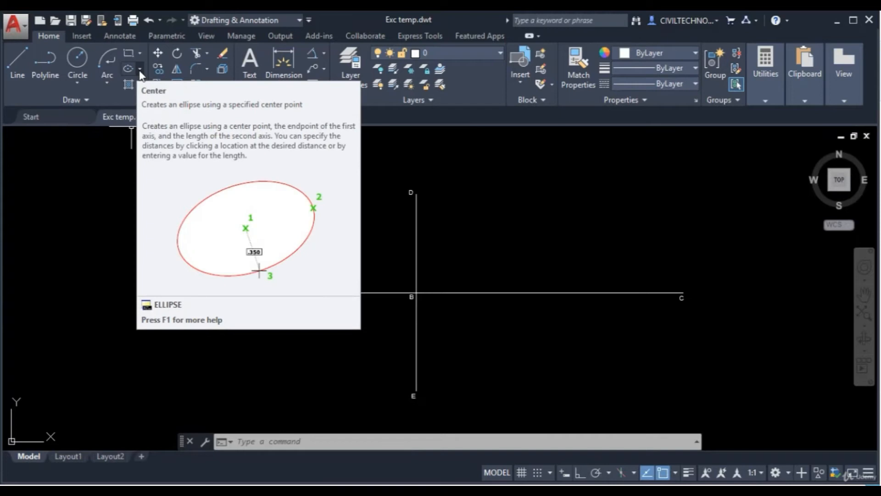
Step: Draw a Center ellipse centred on B with its axis endpoints at C and D, and undo it
{"action": "left_click", "coordinate": [140, 69]}
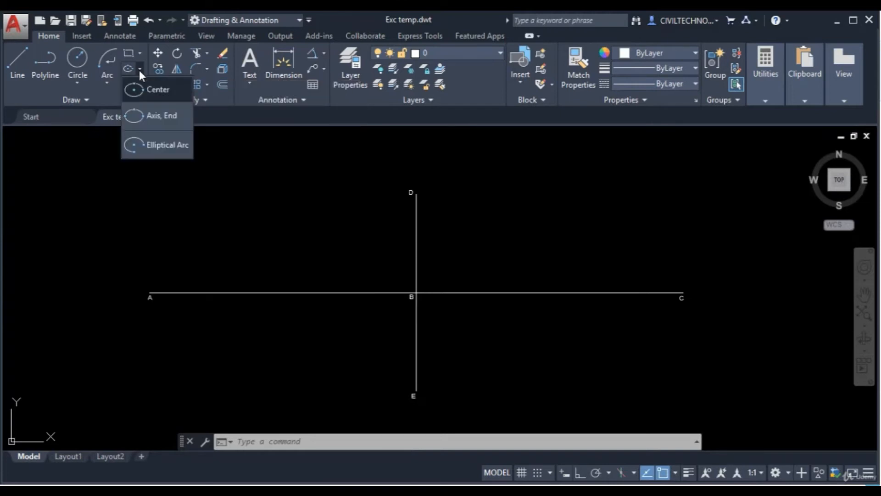
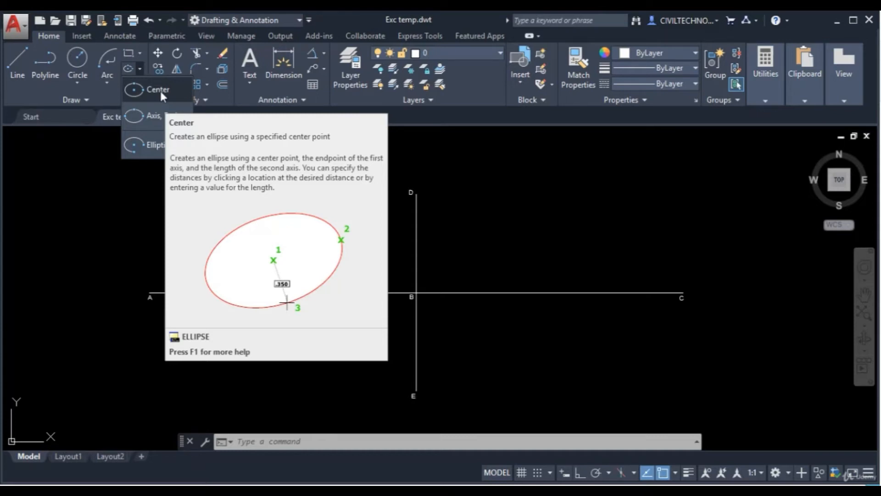
{"action": "left_click", "coordinate": [160, 89]}
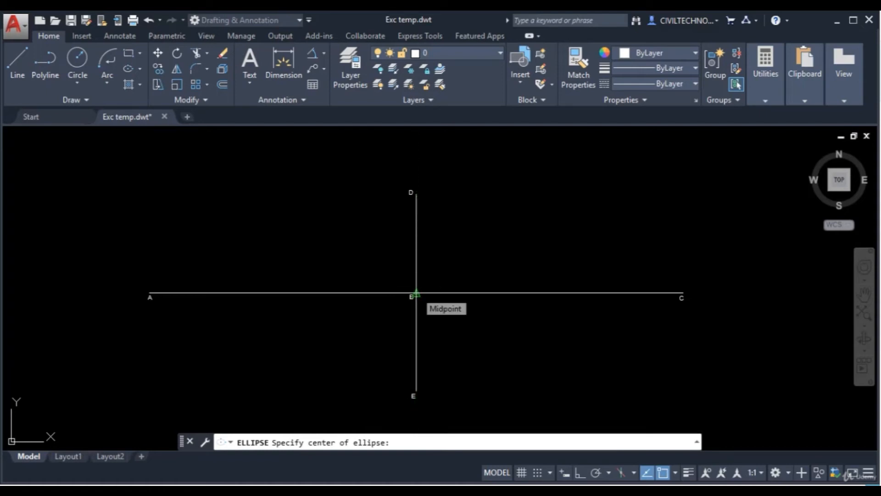
{"action": "left_click", "coordinate": [416, 292]}
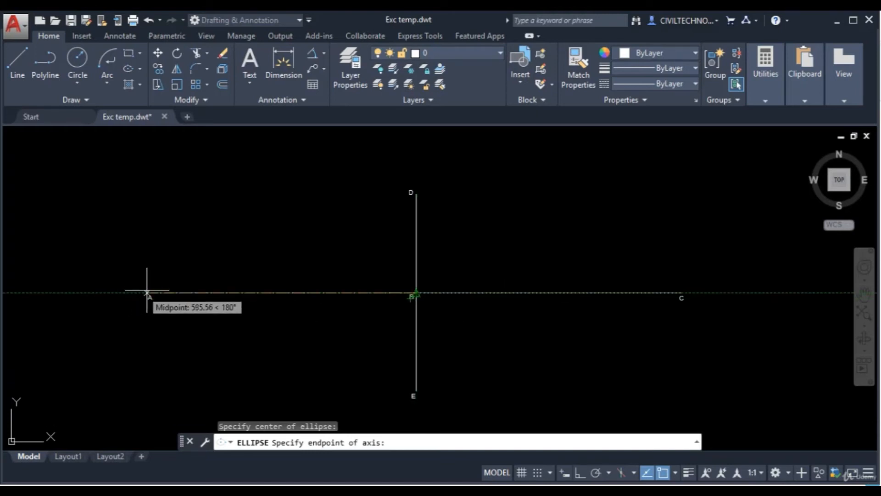
{"action": "left_click", "coordinate": [683, 292]}
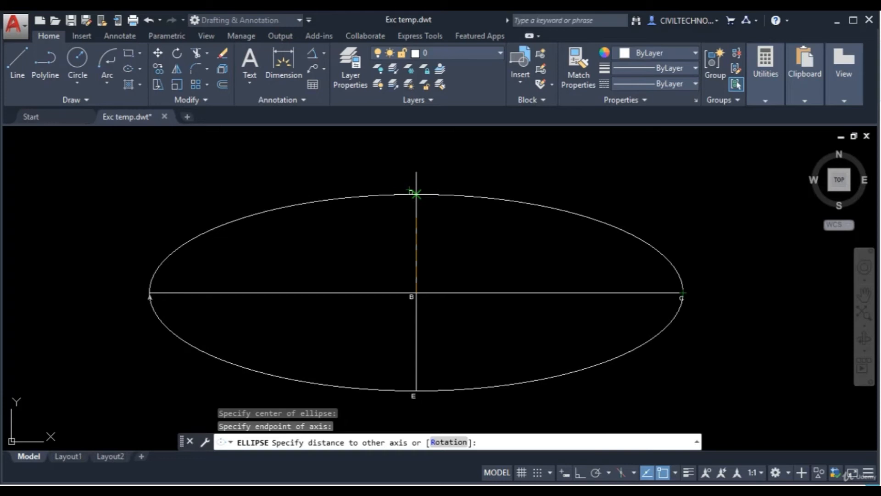
{"action": "scroll", "coordinate": [416, 193], "scroll_direction": "up", "scroll_amount": 2}
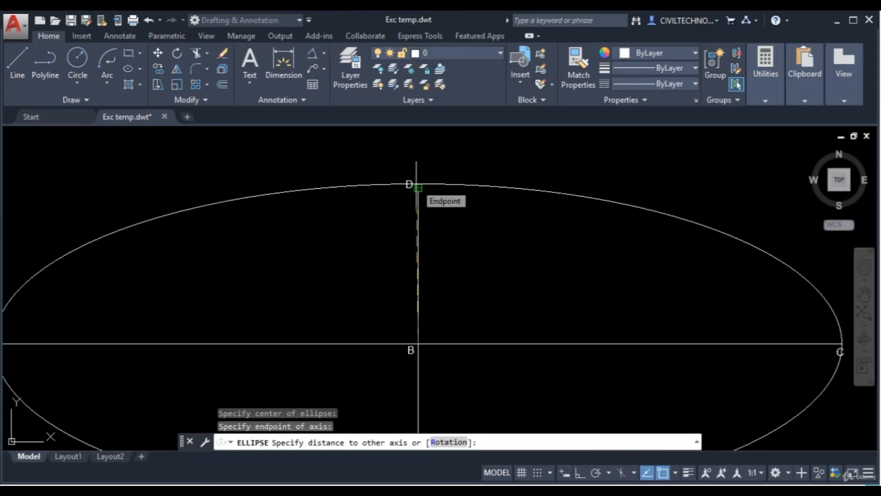
{"action": "left_click", "coordinate": [417, 187]}
{"action": "scroll", "coordinate": [419, 191], "scroll_direction": "down", "scroll_amount": 3}
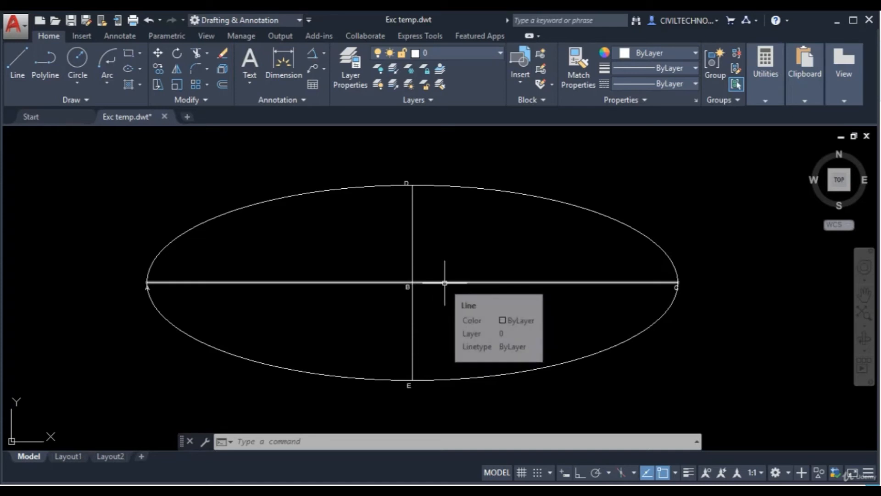
{"action": "key", "text": "ctrl+z"}
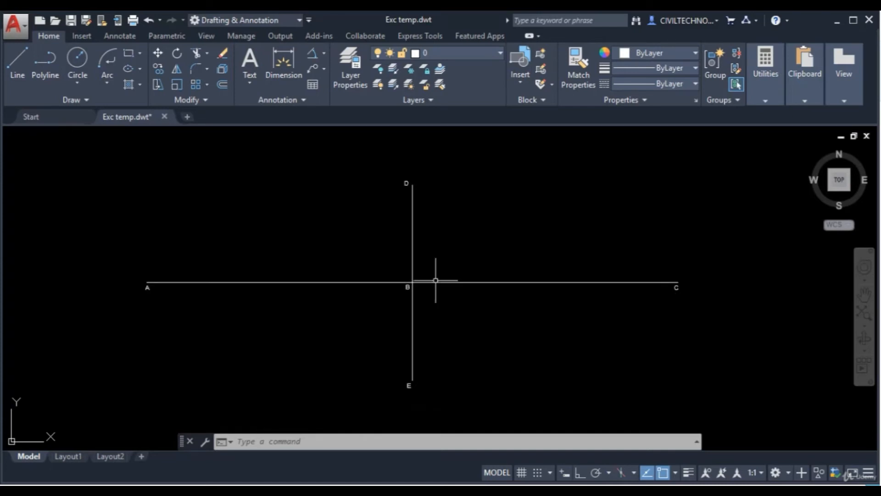
Step: Draw an Axis, End ellipse with its first axis running from A to C and its second axis ending at D
{"action": "left_click", "coordinate": [139, 70]}
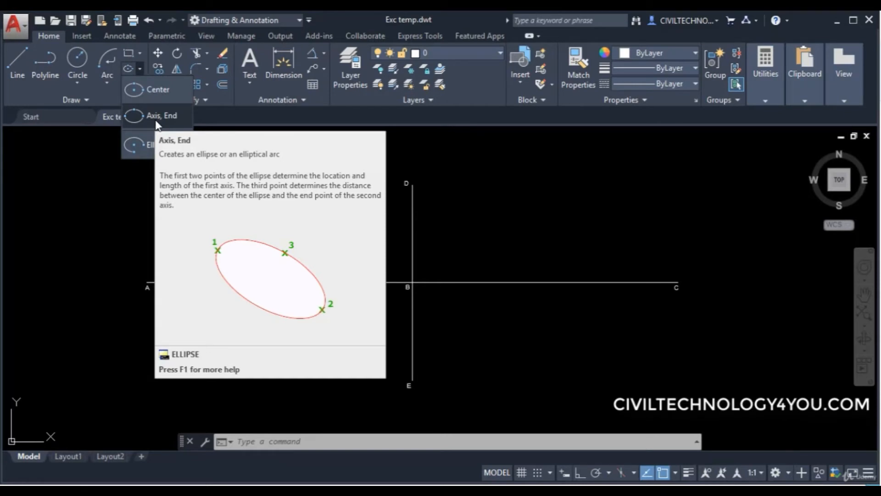
{"action": "left_click", "coordinate": [156, 118]}
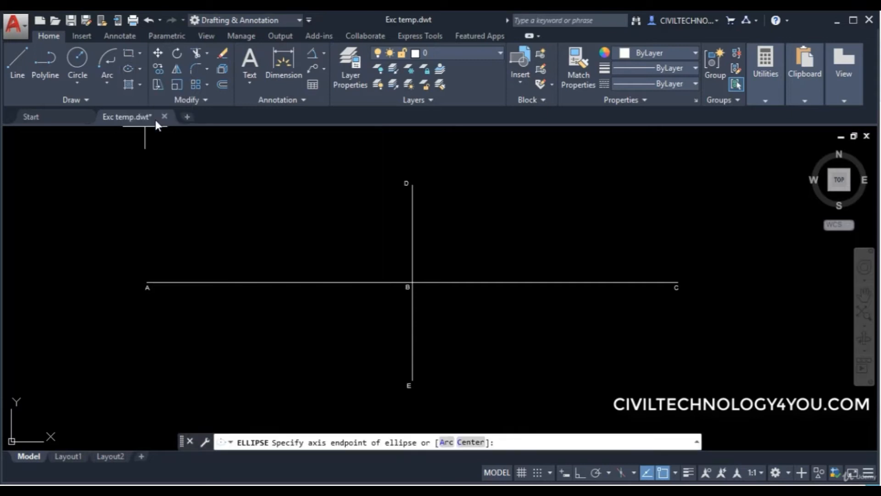
{"action": "left_click", "coordinate": [147, 283]}
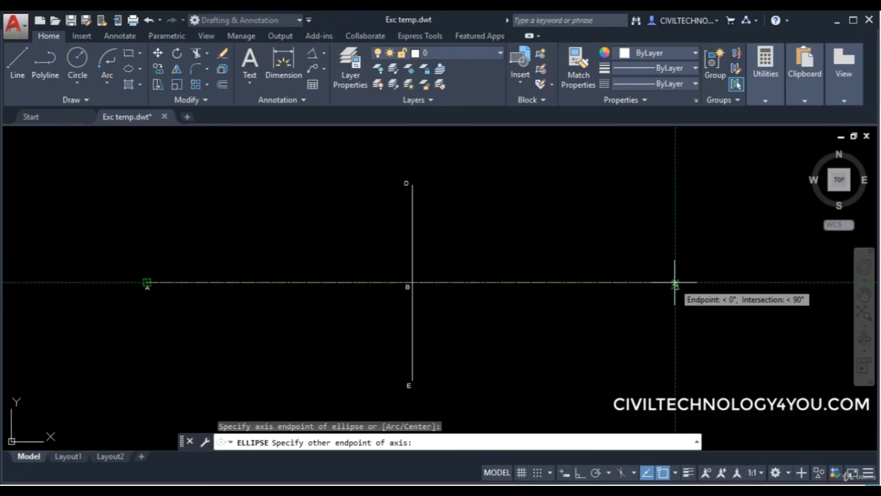
{"action": "left_click", "coordinate": [678, 282]}
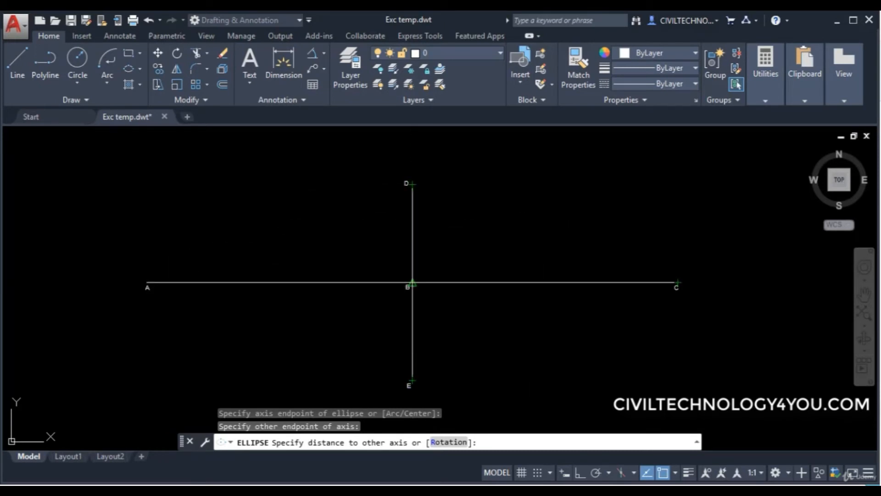
{"action": "left_click", "coordinate": [413, 184]}
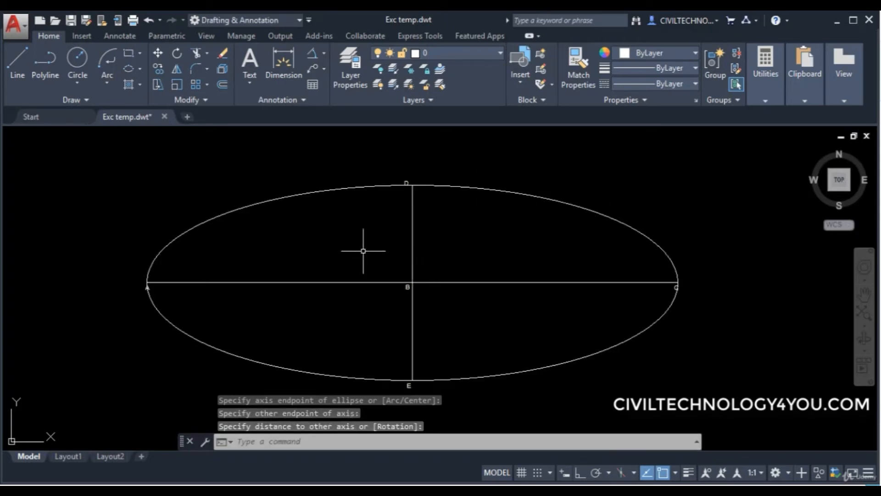
Step: Erase the ellipse drawn through A, C and D
{"action": "left_click", "coordinate": [562, 177]}
{"action": "left_click", "coordinate": [518, 224]}
{"action": "key", "text": "Delete"}
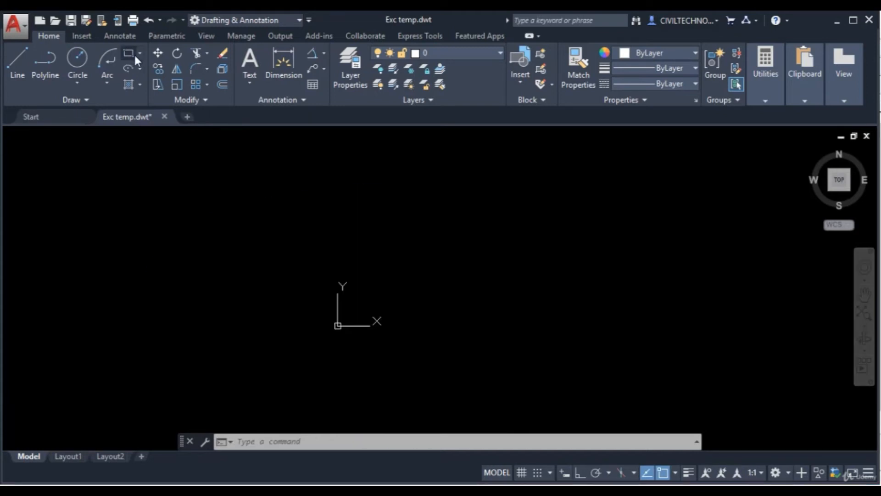
{"action": "left_click", "coordinate": [253, 442]}
{"action": "type", "text": "rec"}
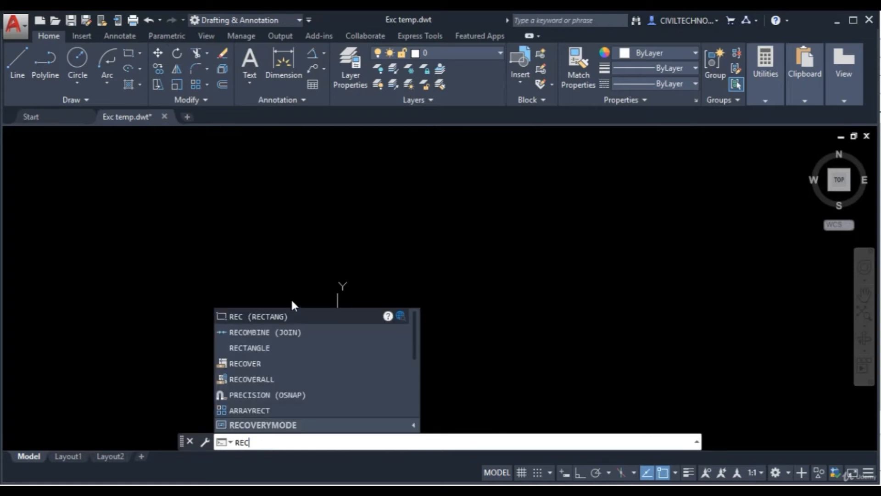
{"action": "key", "text": "Escape"}
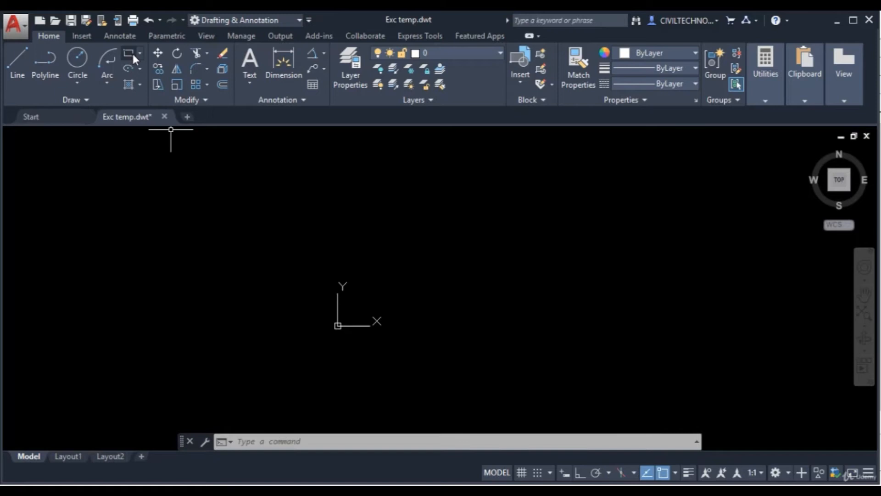
Step: Begin a rectangle from a first corner in the empty drawing area and choose to define it by area
{"action": "left_click", "coordinate": [139, 53]}
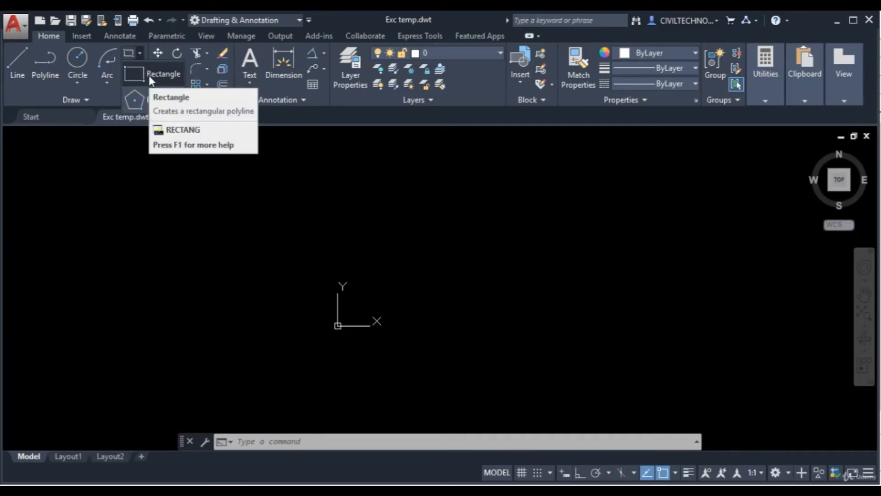
{"action": "left_click", "coordinate": [149, 76]}
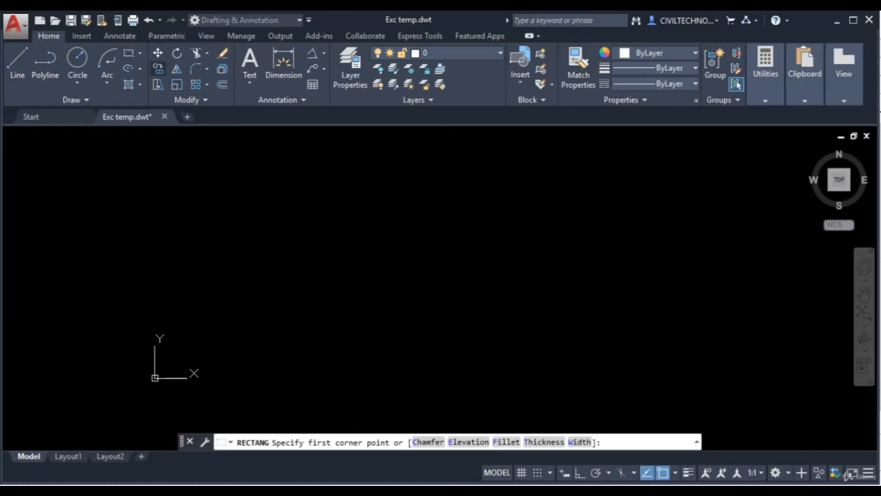
{"action": "left_click", "coordinate": [365, 345]}
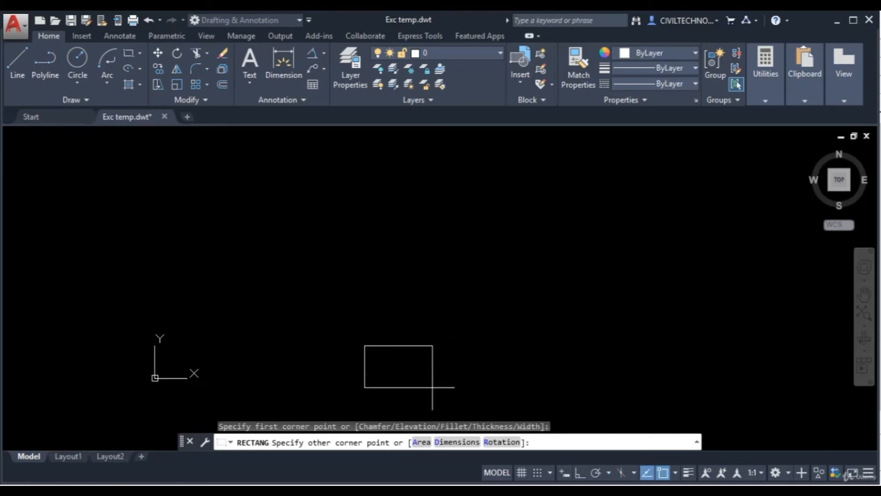
{"action": "left_click", "coordinate": [420, 444]}
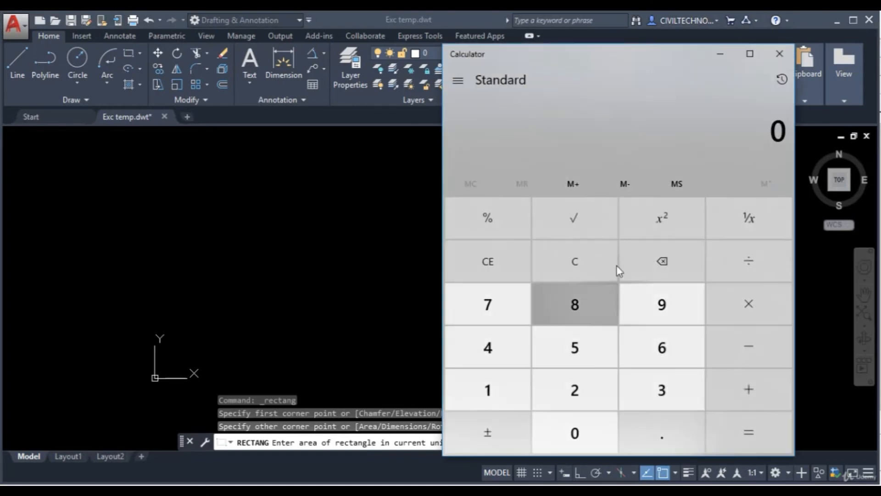
Step: Multiply 500 by 300 in Calculator to get the rectangle's area, and return to the drawing
{"action": "type", "text": "500*"}
{"action": "type", "text": "300"}
{"action": "key", "text": "Return"}
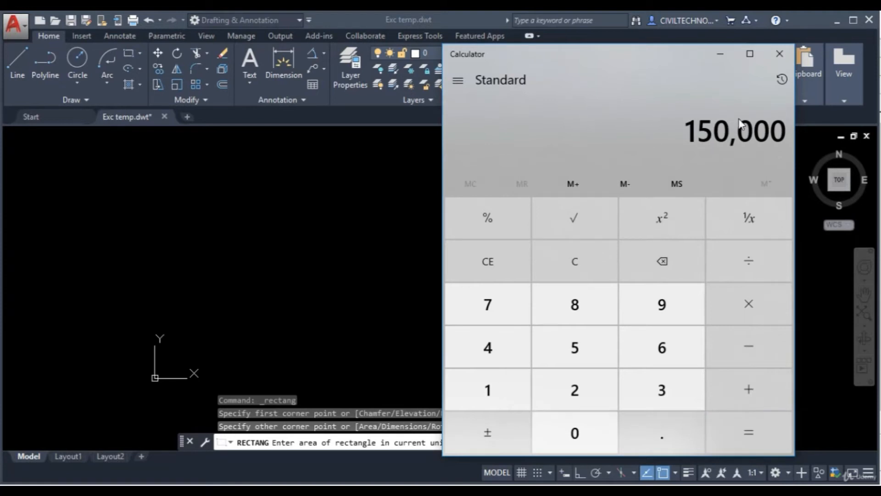
{"action": "left_click", "coordinate": [721, 54]}
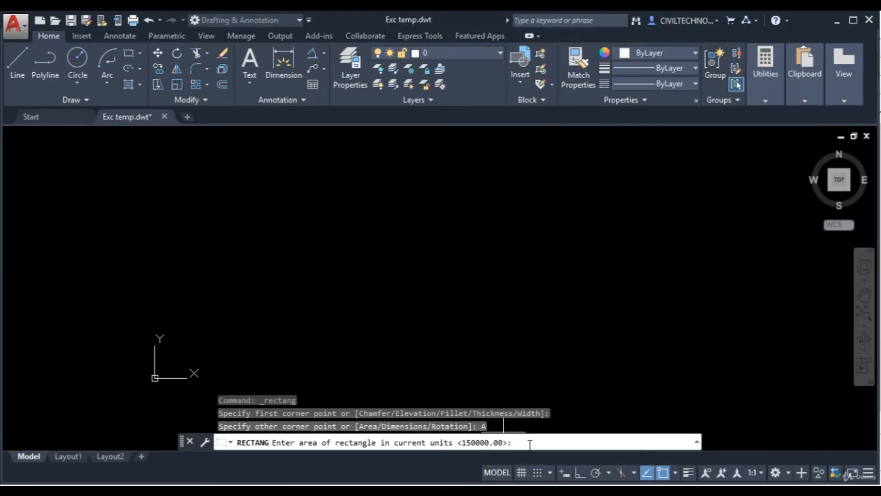
Step: Complete the rectangle with an area of 150000, calculated from a width of 300
{"action": "type", "text": "150000"}
{"action": "key", "text": "Return"}
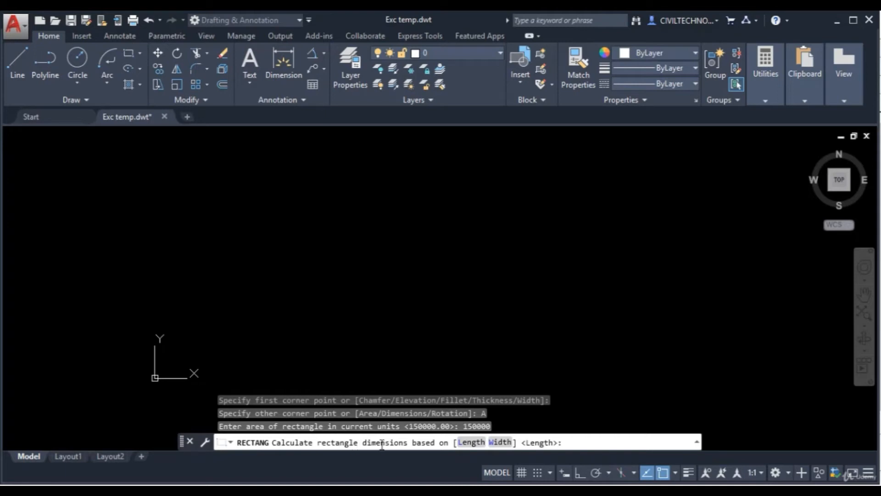
{"action": "left_click", "coordinate": [499, 443]}
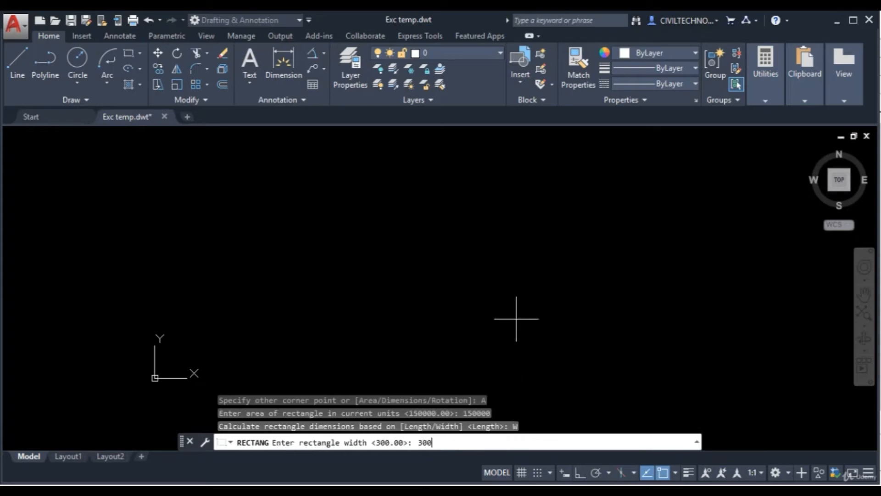
{"action": "key", "text": "Return"}
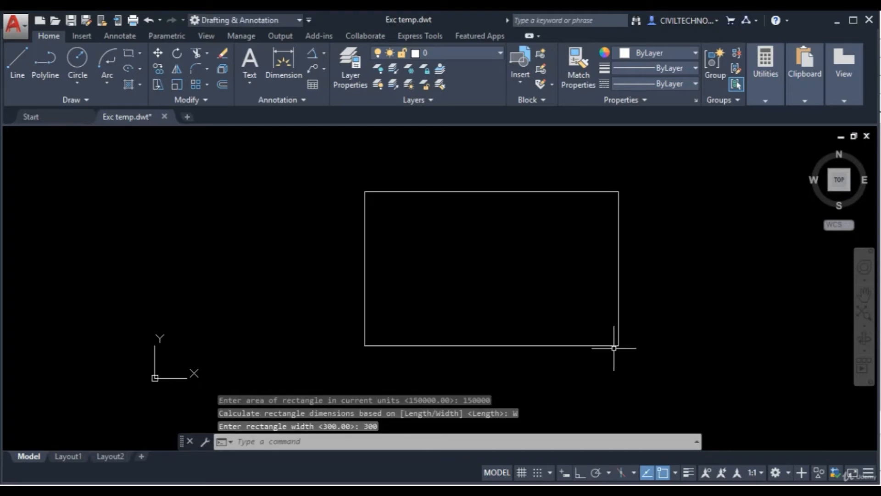
Step: Check the length of the rectangle's lower side with an aligned dimension between its two lower corners, without placing the dimension
{"action": "key", "text": "Escape"}
{"action": "type", "text": "dal"}
{"action": "key", "text": "Return"}
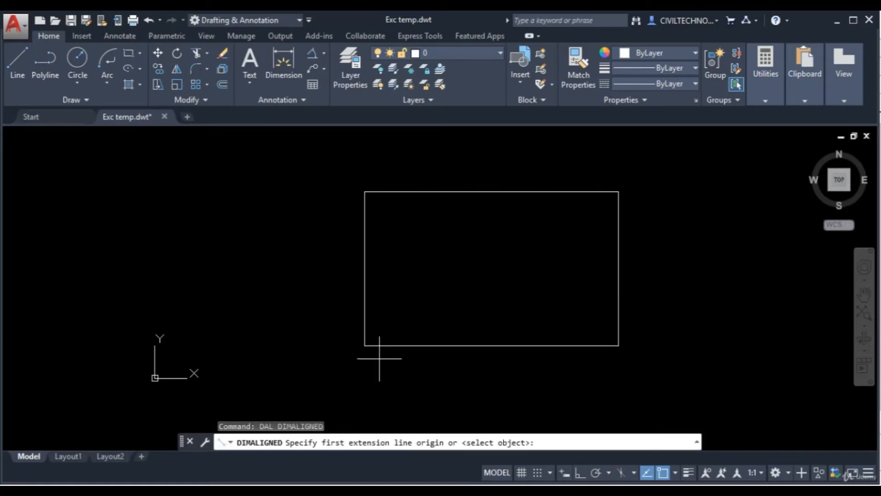
{"action": "left_click", "coordinate": [371, 346]}
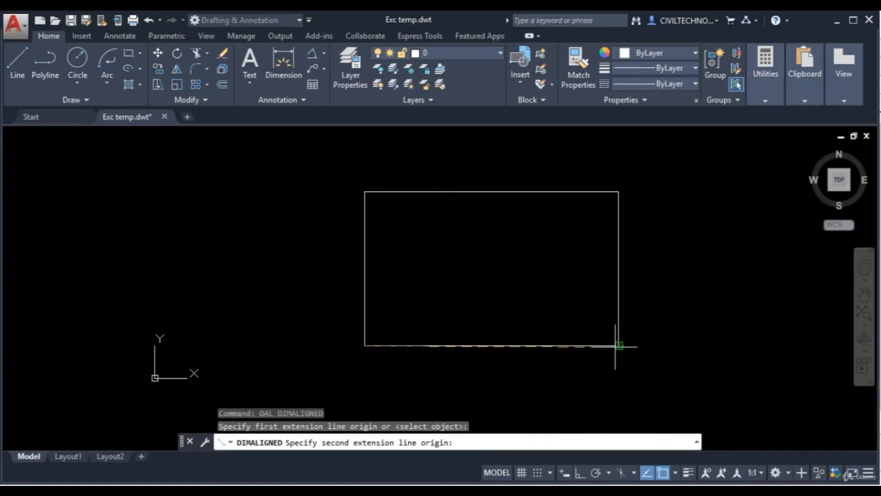
{"action": "left_click", "coordinate": [617, 345]}
{"action": "key", "text": "Escape"}
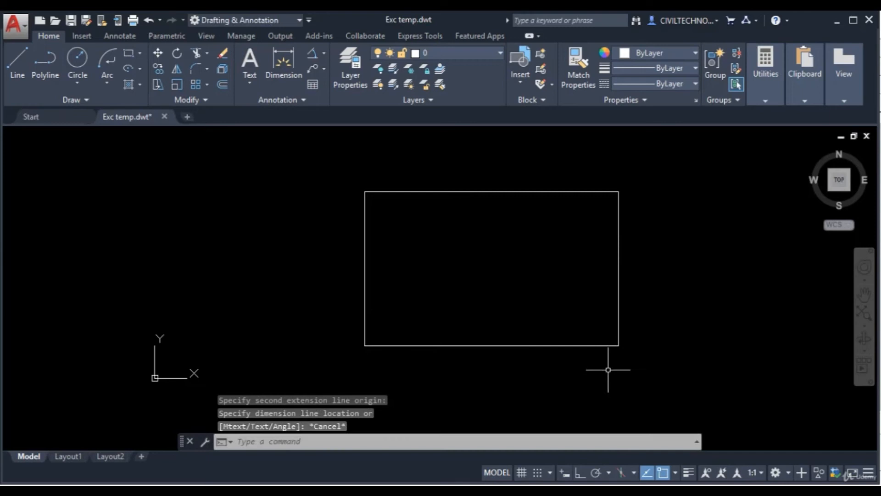
Step: Erase the rectangle that was drawn by area
{"action": "left_click", "coordinate": [633, 240]}
{"action": "left_click", "coordinate": [586, 297]}
{"action": "type", "text": "e"}
{"action": "key", "text": "Return"}
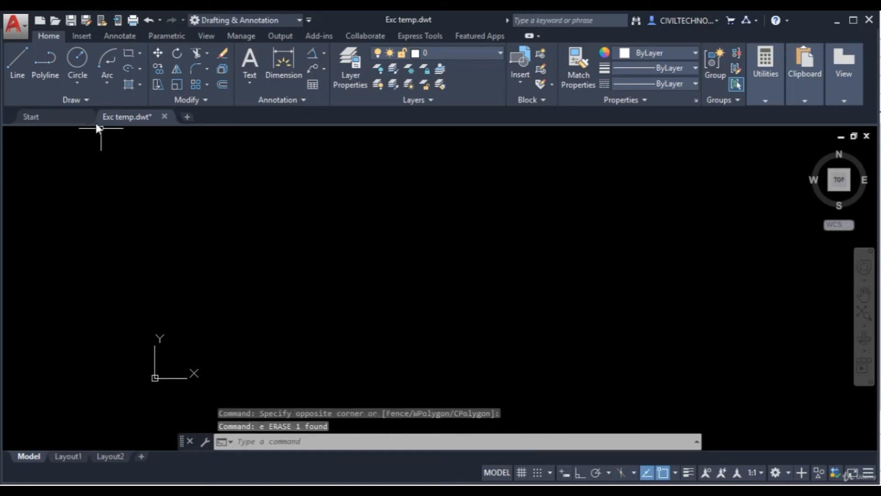
Step: Draw a rectangle with the Dimensions option, 500 long and 300 wide, extending up and right from its first corner
{"action": "left_click", "coordinate": [125, 53]}
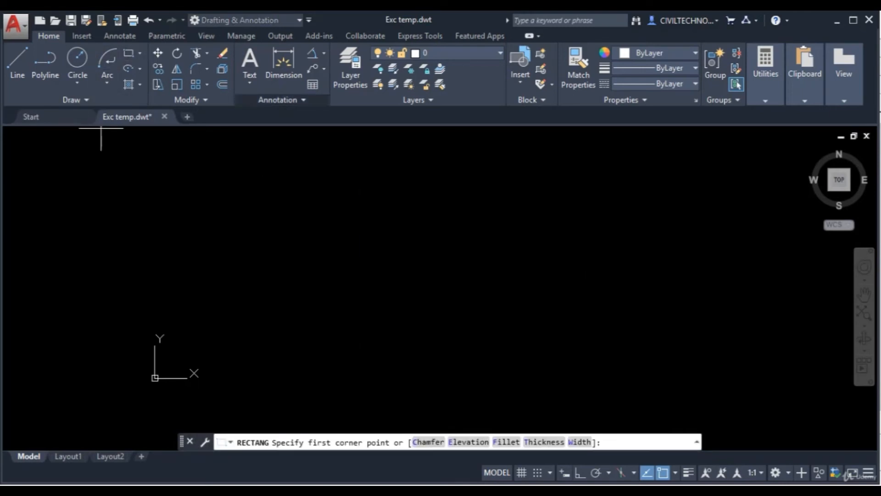
{"action": "left_click", "coordinate": [380, 338]}
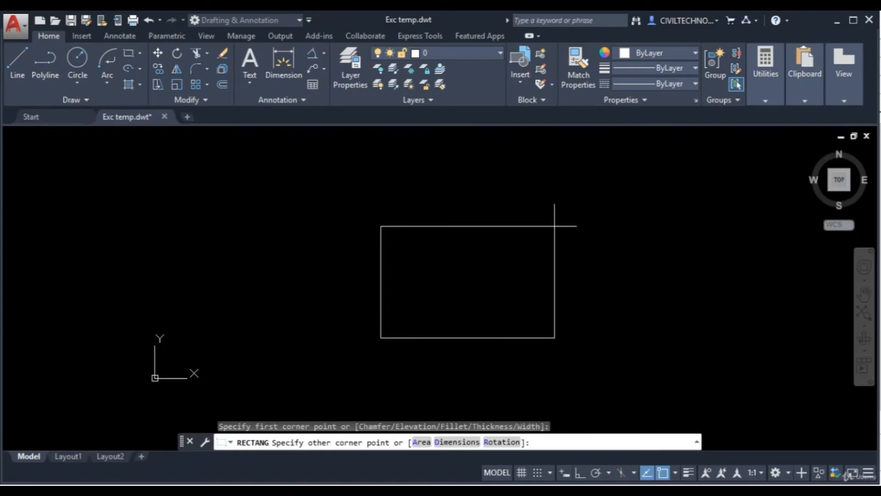
{"action": "left_click", "coordinate": [460, 442]}
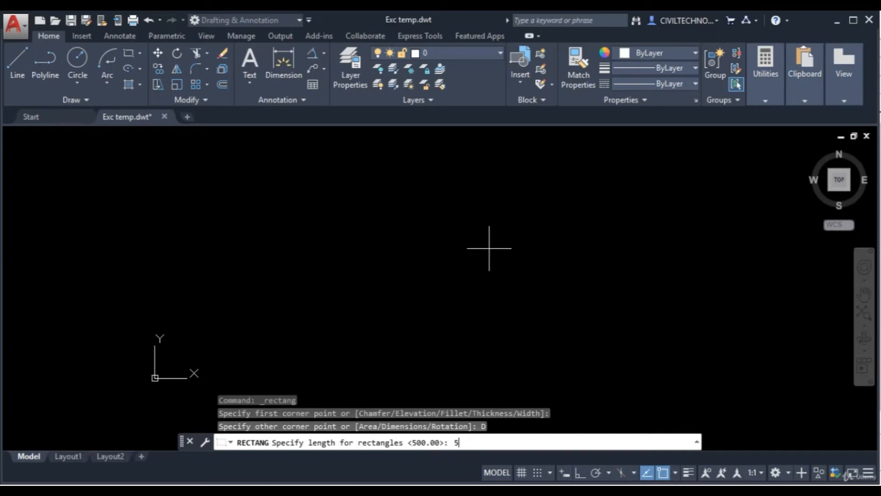
{"action": "key", "text": "Return"}
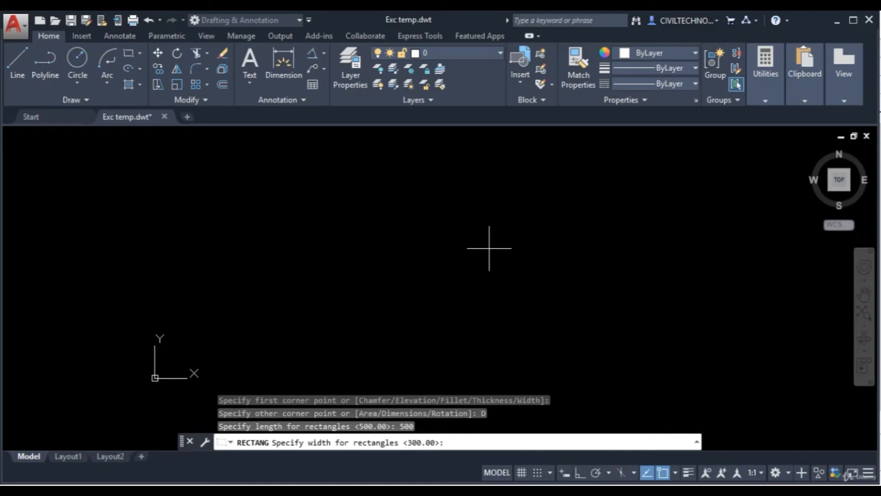
{"action": "key", "text": "Return"}
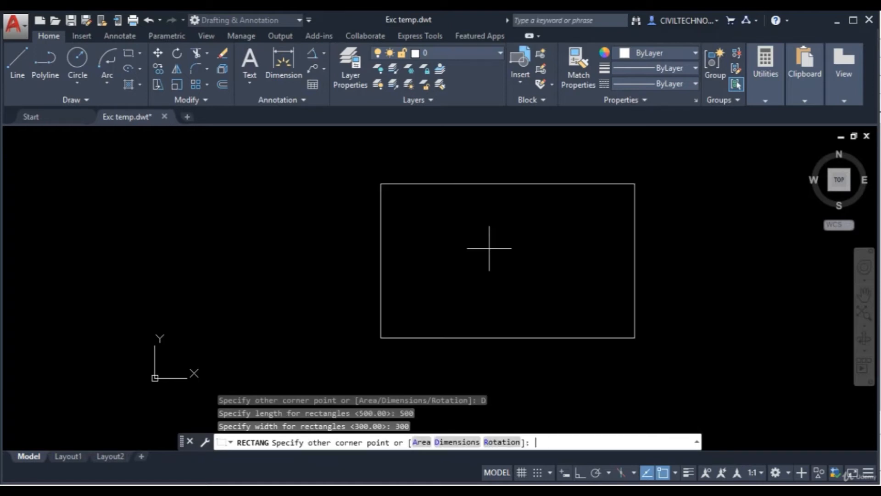
{"action": "left_click", "coordinate": [536, 262]}
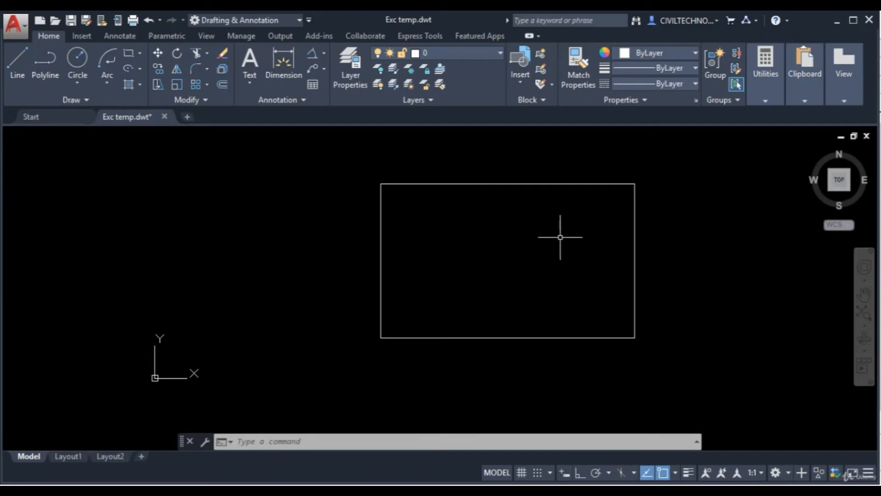
Step: Erase the rectangle that was drawn by length and width
{"action": "left_click", "coordinate": [670, 184]}
{"action": "left_click", "coordinate": [600, 268]}
{"action": "type", "text": "e"}
{"action": "key", "text": "Return"}
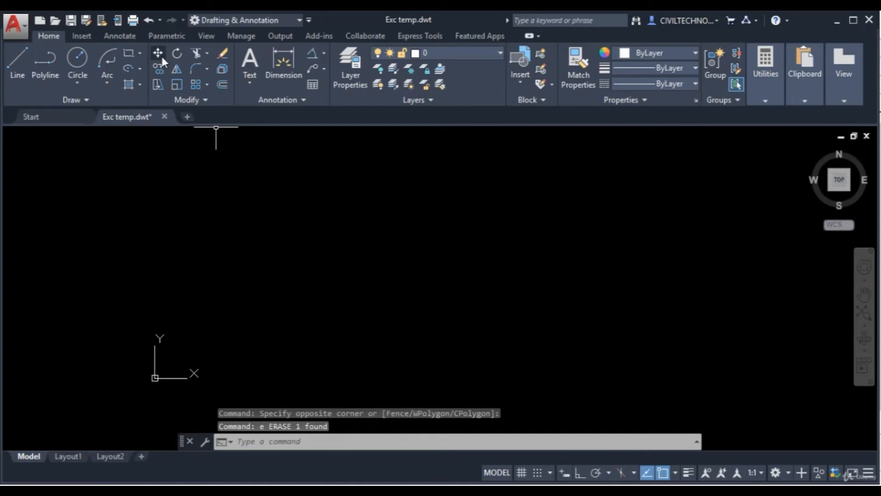
Step: Draw a rectangle rotated 30 degrees, 500 long and 300 wide, using the Rotation and Dimensions options
{"action": "left_click", "coordinate": [127, 54]}
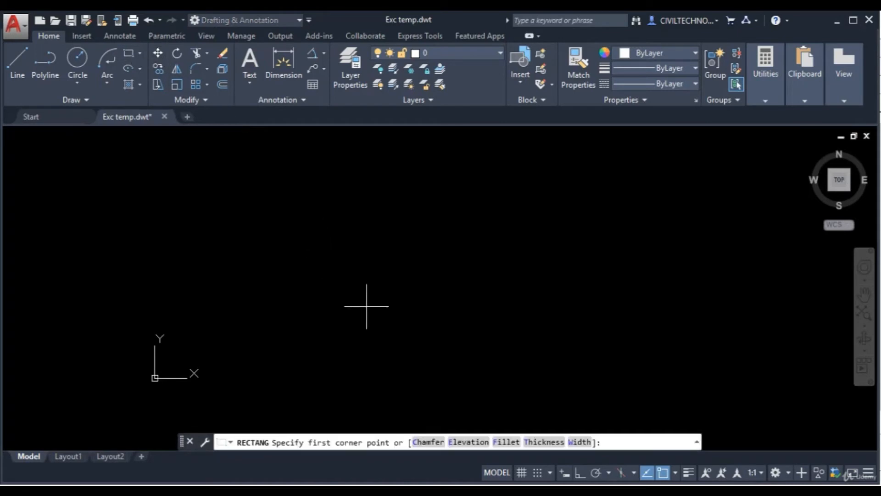
{"action": "left_click", "coordinate": [388, 340]}
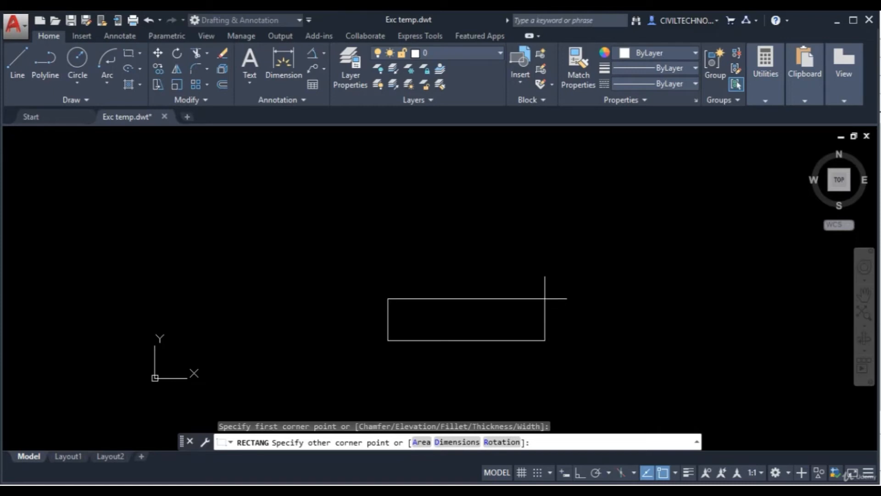
{"action": "left_click", "coordinate": [503, 442]}
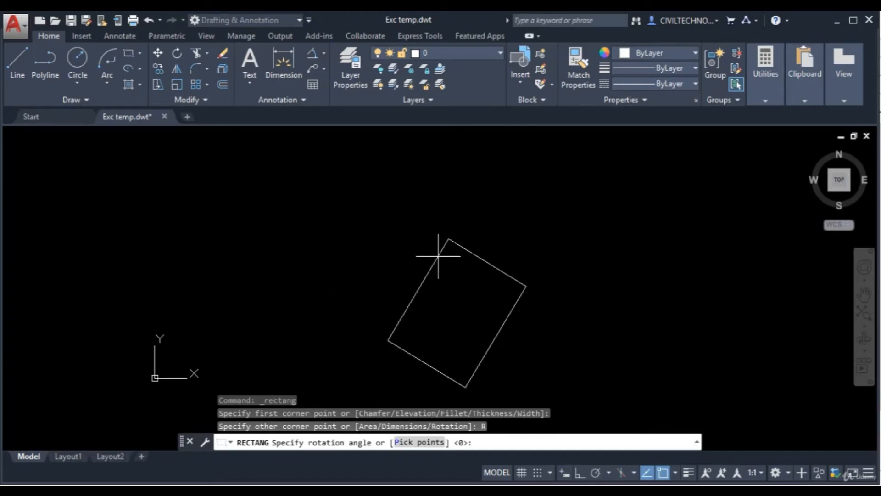
{"action": "type", "text": "0"}
{"action": "key", "text": "Return"}
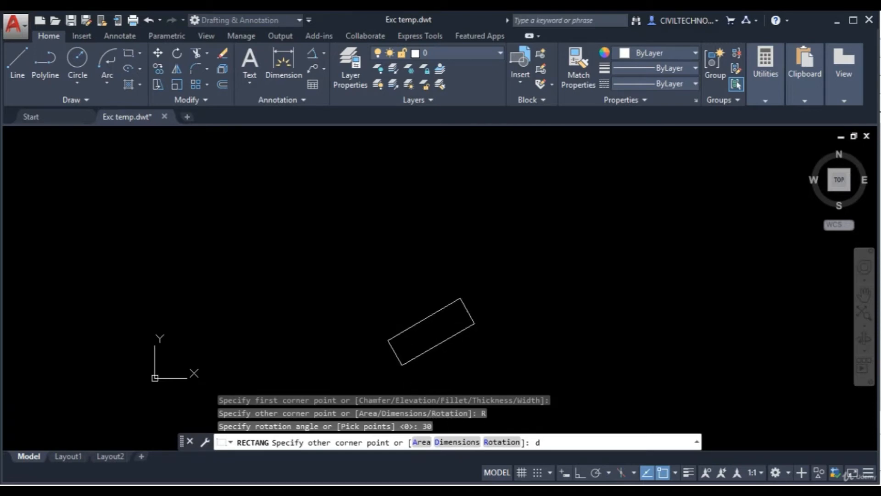
{"action": "key", "text": "Return"}
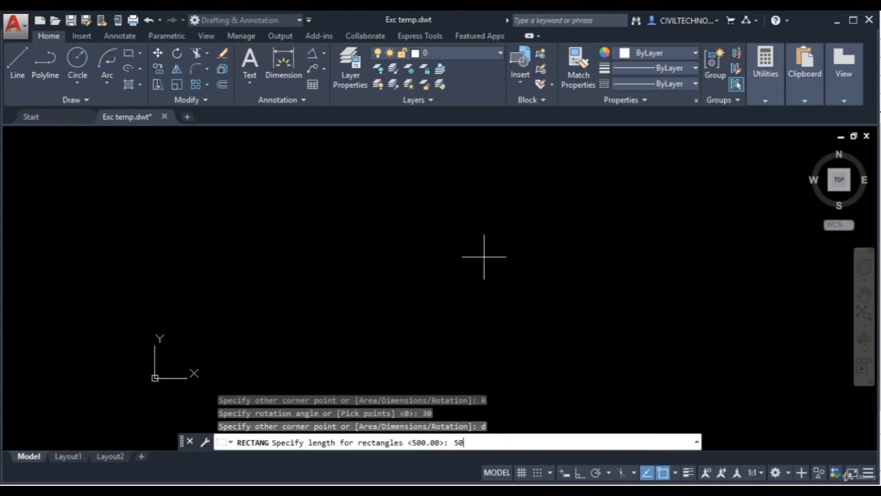
{"action": "key", "text": "Return"}
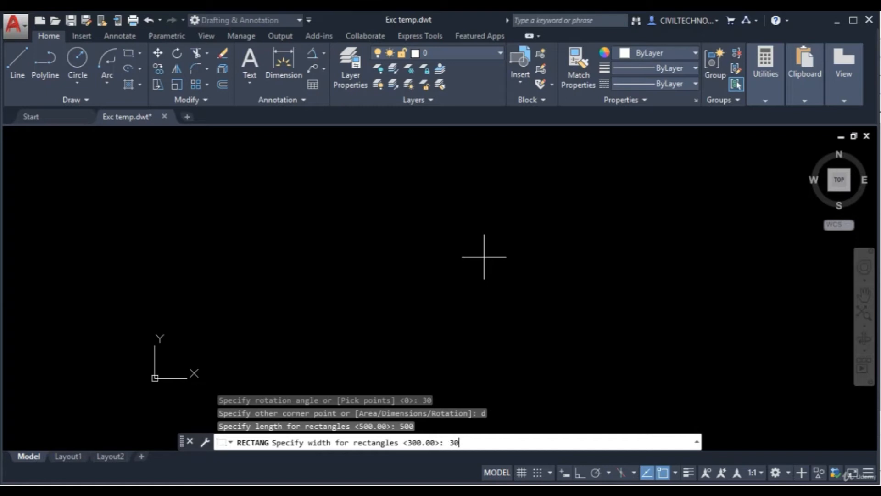
{"action": "key", "text": "Return"}
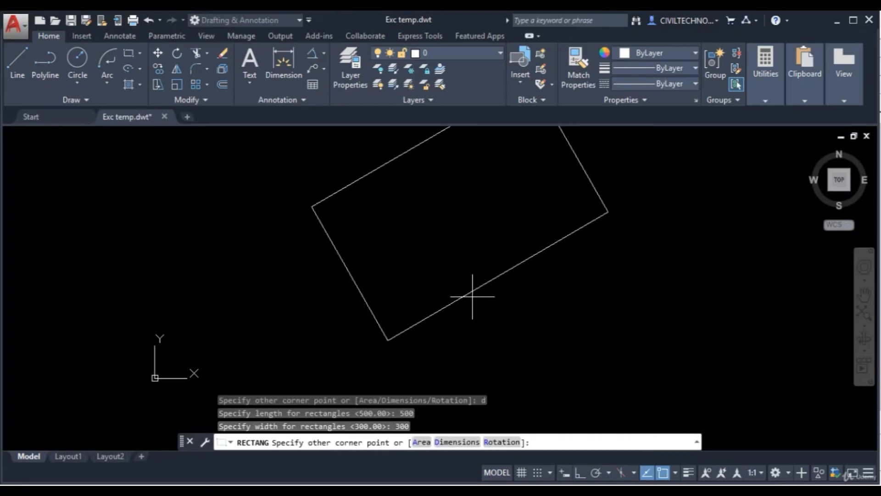
{"action": "middle_click_drag", "start_coordinate": [468, 281], "coordinate": [460, 305]}
{"action": "left_click", "coordinate": [470, 274]}
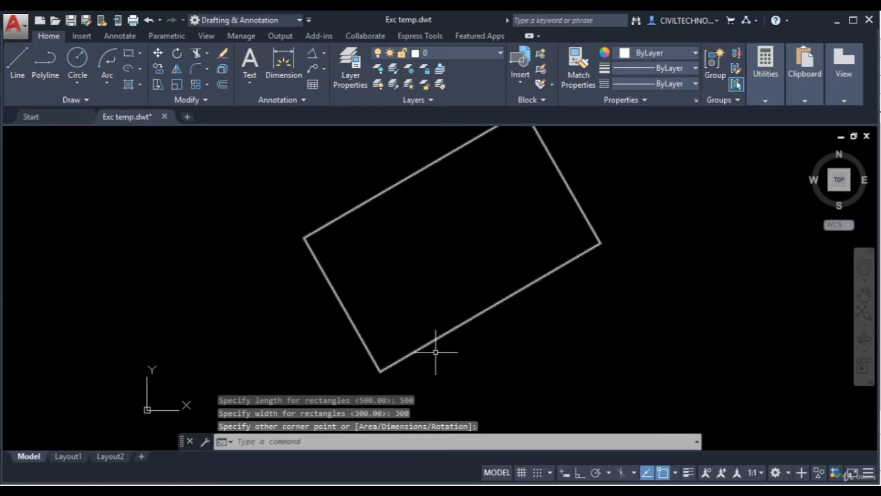
{"action": "middle_click_drag", "start_coordinate": [510, 287], "coordinate": [496, 301]}
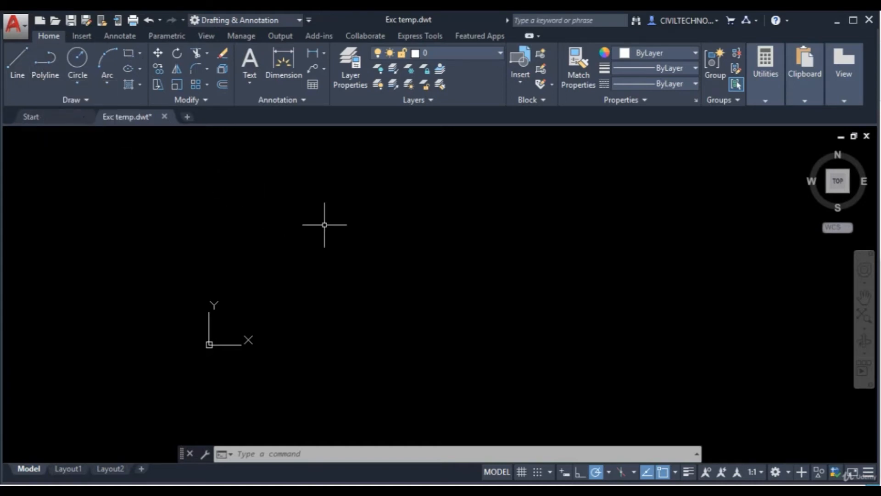
{"action": "type", "text": "pl"}
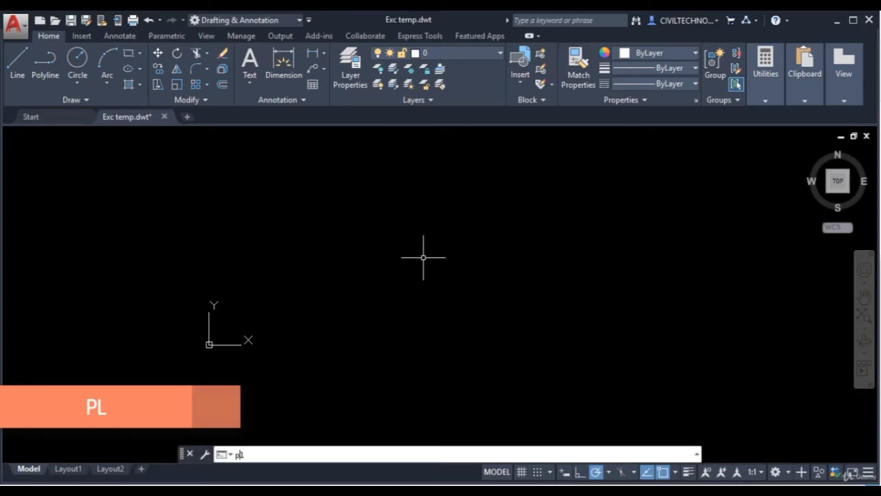
{"action": "key", "text": "Return"}
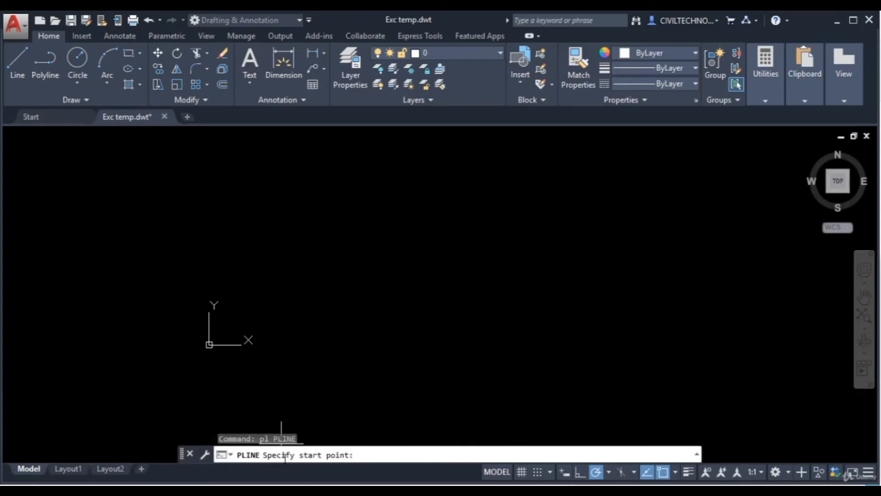
{"action": "key", "text": "Escape"}
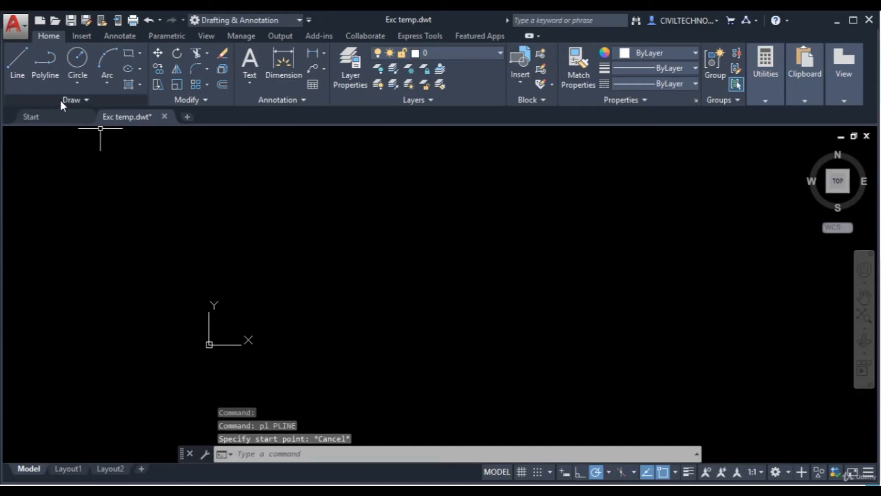
Step: Draw a rectangle about 5610 units tall as one polyline, returning to its start point
{"action": "left_click", "coordinate": [44, 68]}
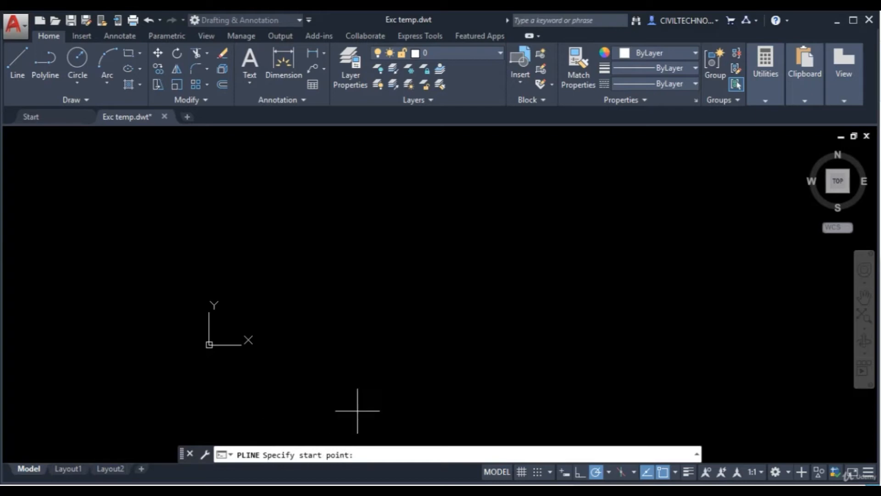
{"action": "left_click", "coordinate": [335, 306]}
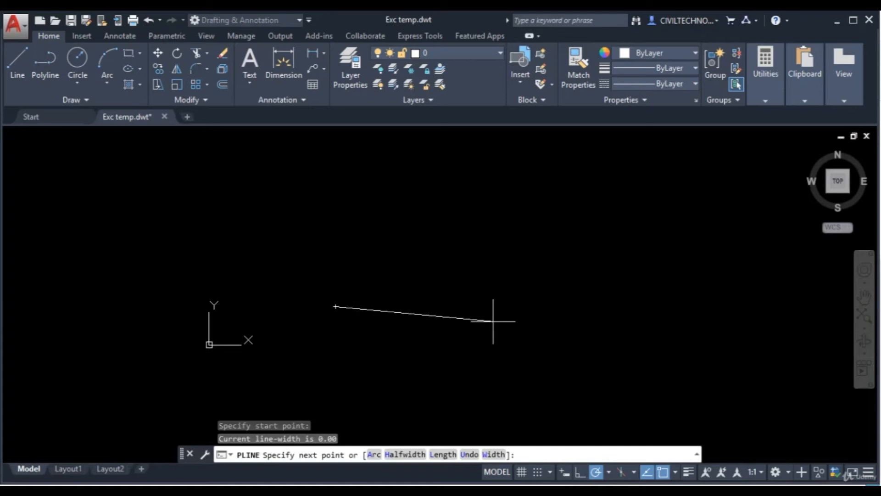
{"action": "left_click", "coordinate": [335, 443]}
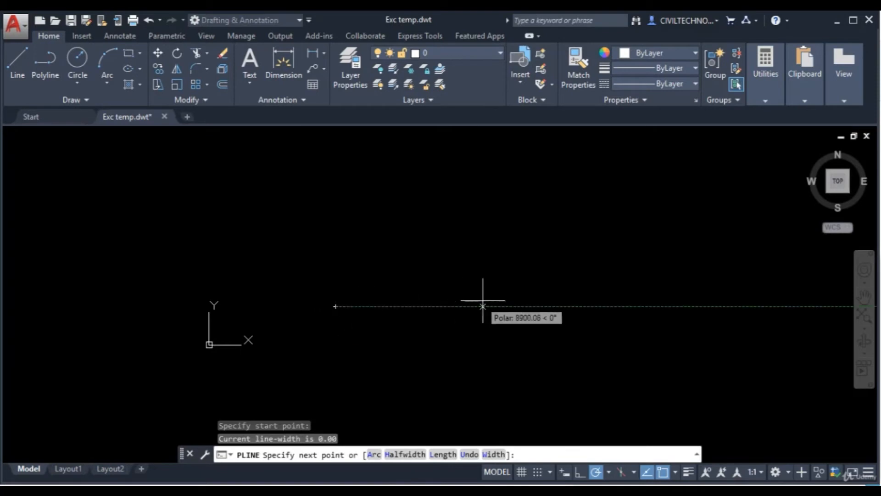
{"action": "left_click", "coordinate": [507, 306]}
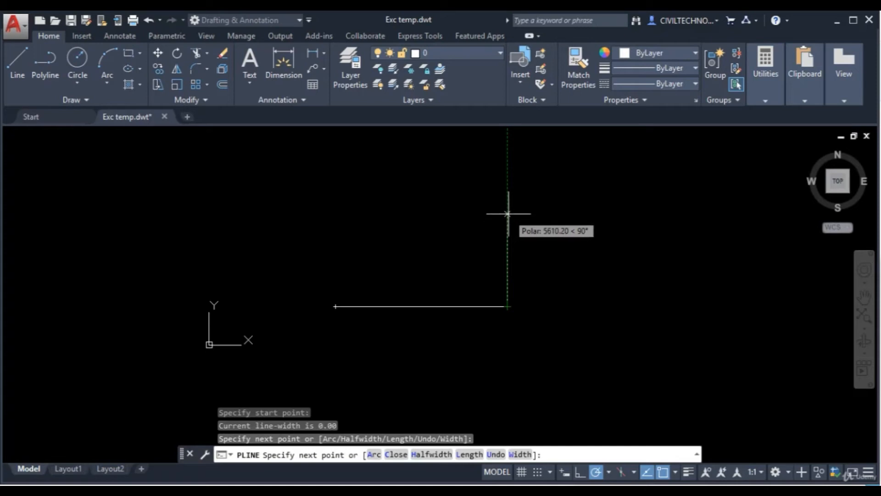
{"action": "left_click", "coordinate": [508, 214]}
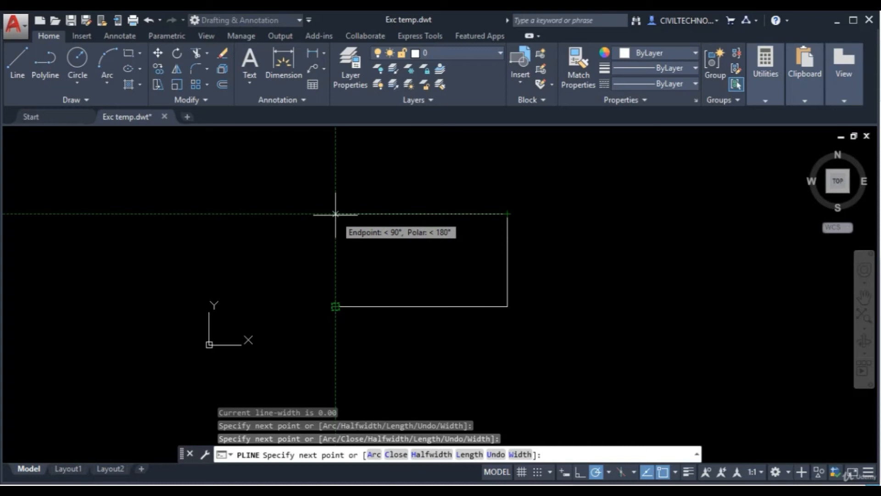
{"action": "left_click", "coordinate": [336, 214]}
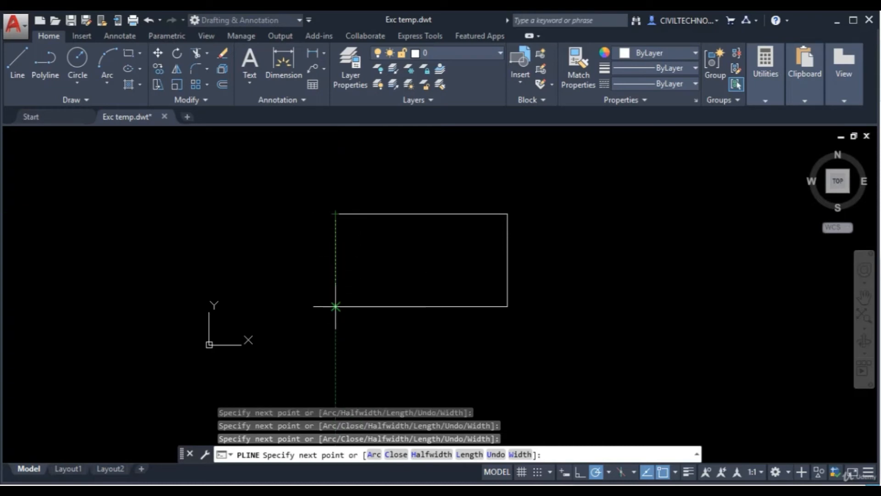
{"action": "left_click", "coordinate": [335, 306]}
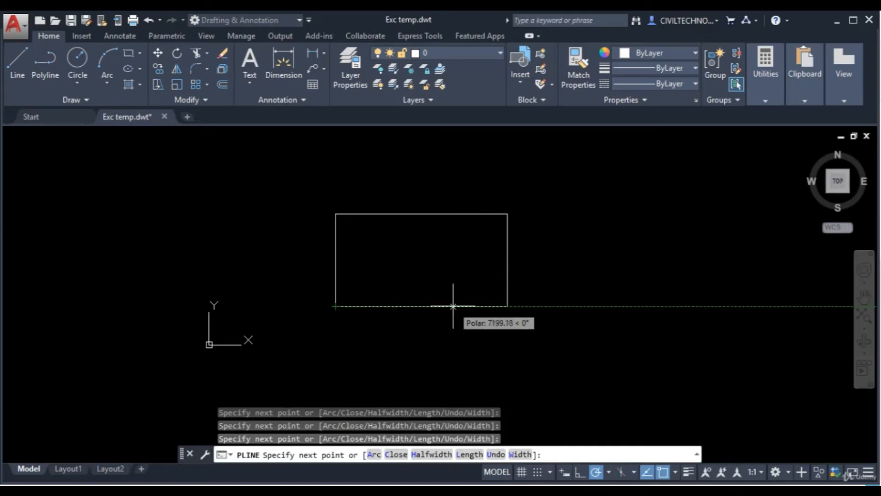
{"action": "key", "text": "Escape"}
Step: Select the polyline rectangle to examine how its segments behave as an object, and clear the selection
{"action": "middle_click_drag", "start_coordinate": [513, 276], "coordinate": [472, 289]}
{"action": "left_click", "coordinate": [465, 272]}
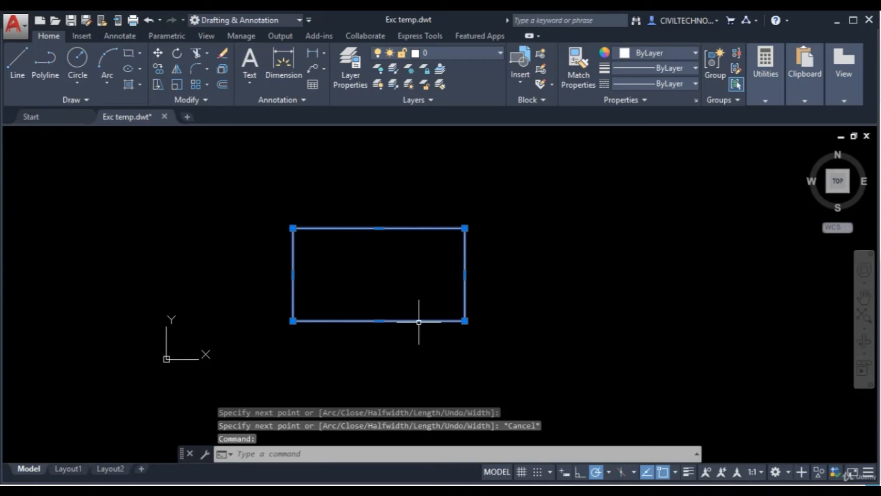
{"action": "middle_click_drag", "start_coordinate": [413, 328], "coordinate": [384, 335]}
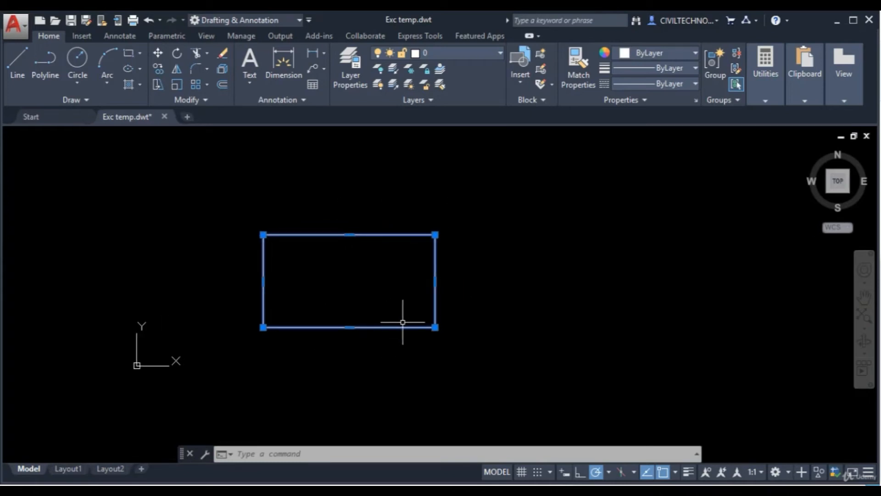
{"action": "key", "text": "Escape"}
Step: Start a line to the right of the polyline rectangle, level with its lower edge
{"action": "left_click", "coordinate": [10, 73]}
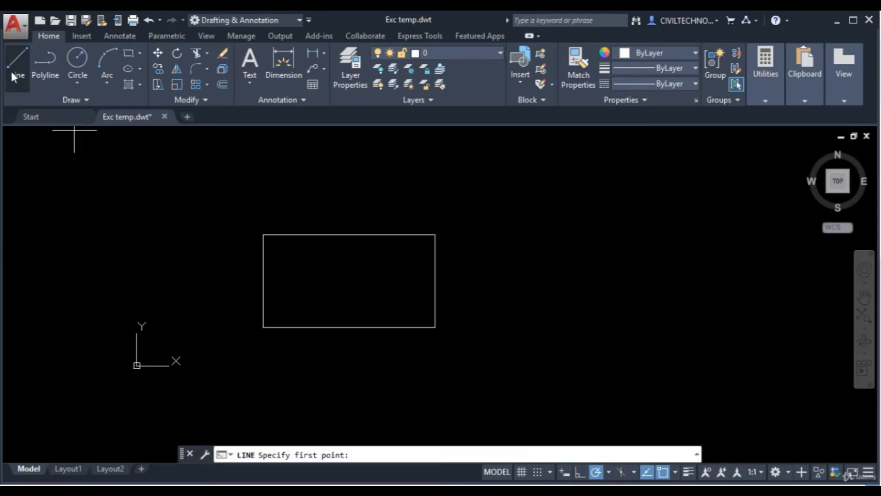
{"action": "left_click", "coordinate": [479, 328]}
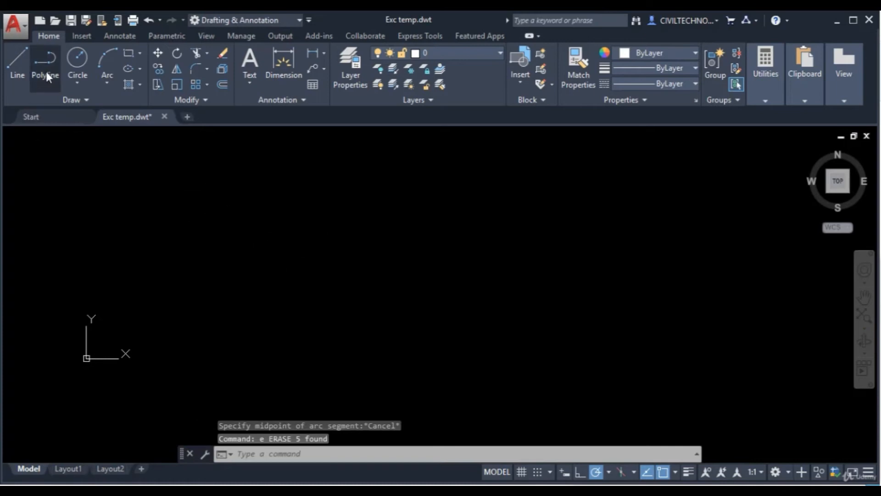
Step: Draw a polyline with a vertical segment upward, a semicircular arc to the right, a vertical segment downward and a straight base back to the start
{"action": "left_click", "coordinate": [46, 71]}
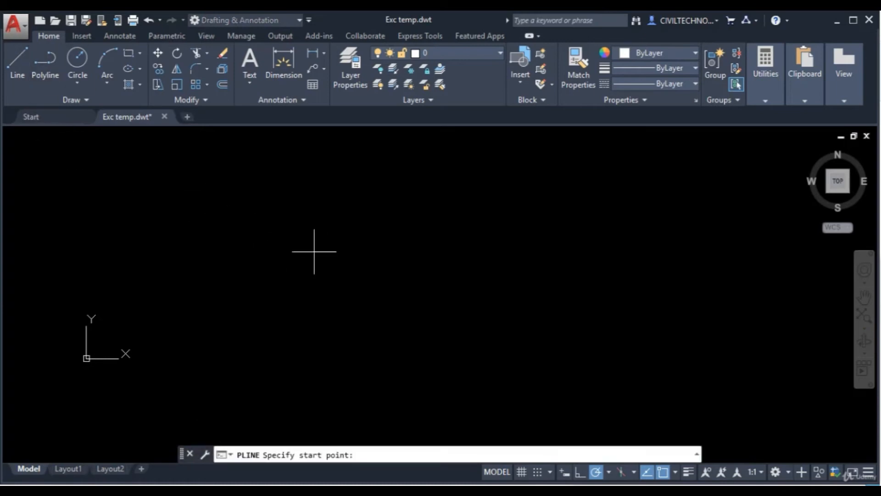
{"action": "left_click", "coordinate": [336, 348]}
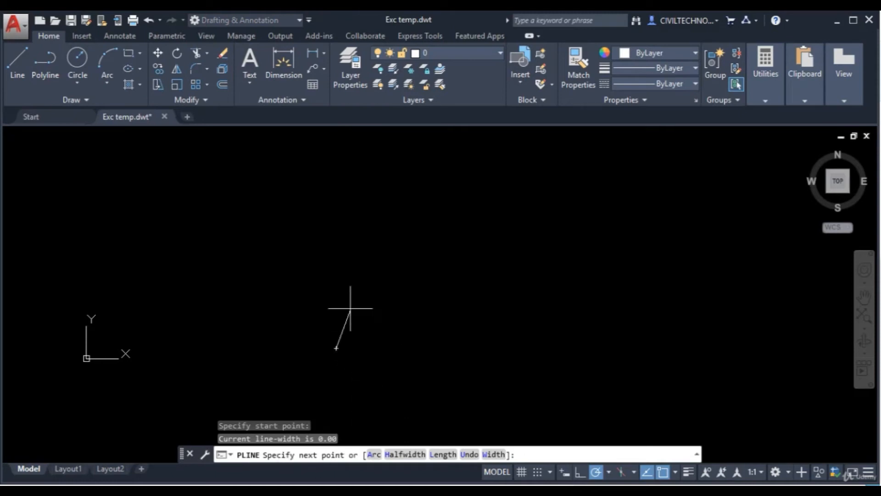
{"action": "left_click", "coordinate": [336, 215]}
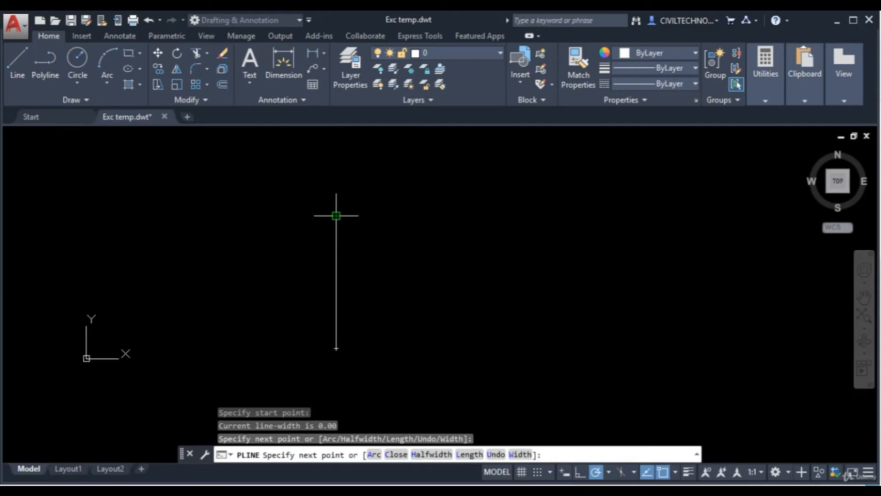
{"action": "left_click", "coordinate": [374, 455]}
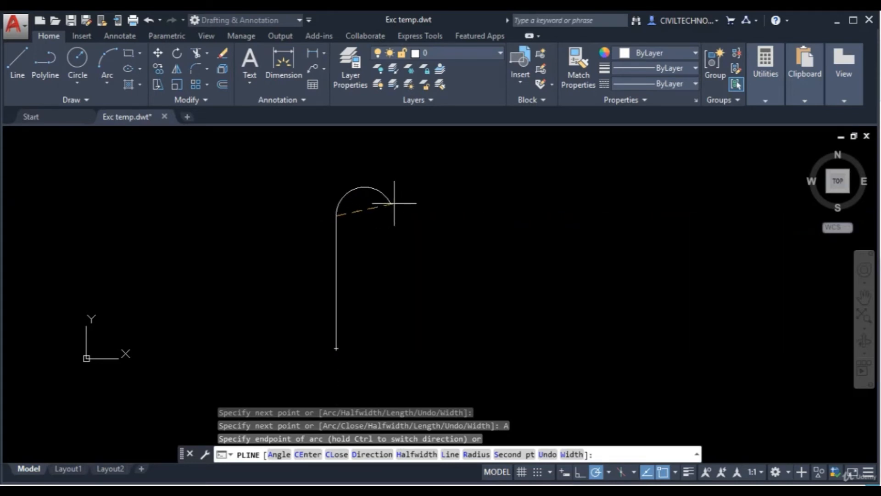
{"action": "left_click", "coordinate": [439, 216]}
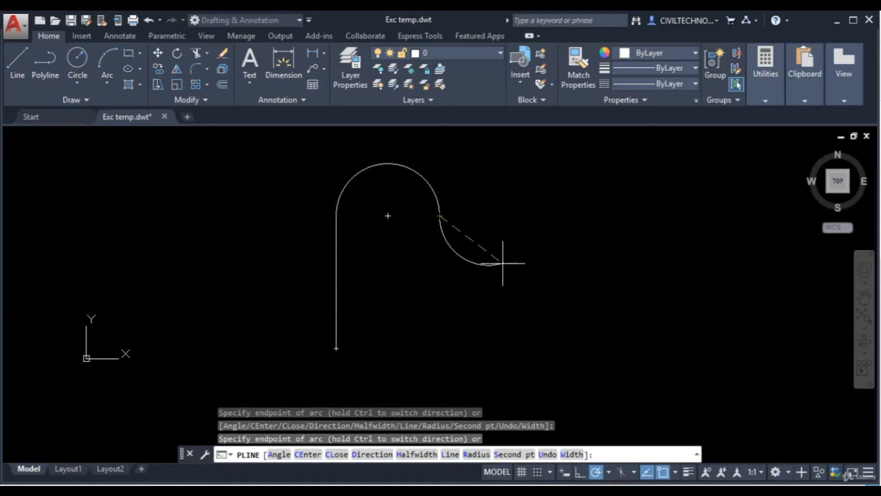
{"action": "left_click", "coordinate": [451, 455]}
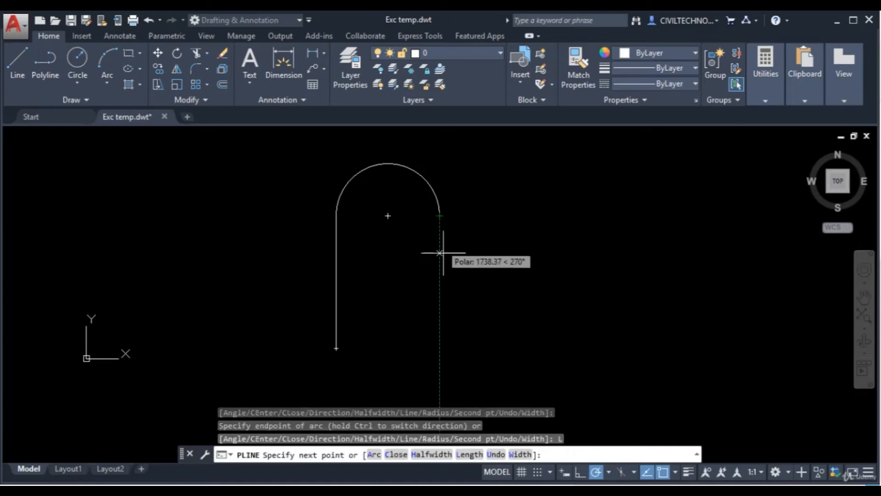
{"action": "left_click", "coordinate": [440, 349]}
{"action": "left_click", "coordinate": [340, 349]}
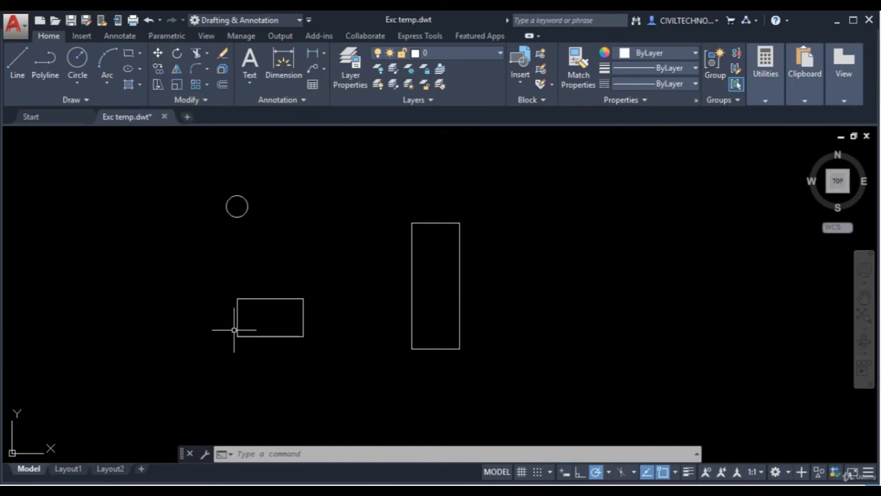
{"action": "left_click", "coordinate": [256, 454]}
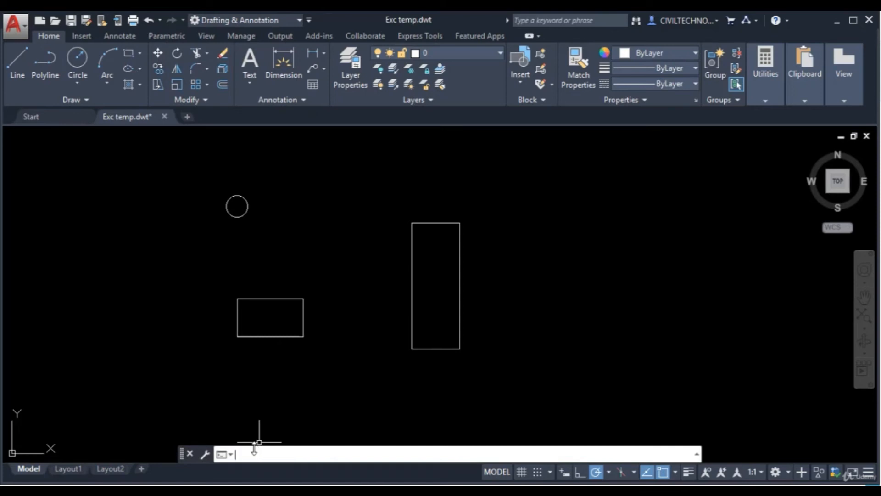
{"action": "type", "text": "m"}
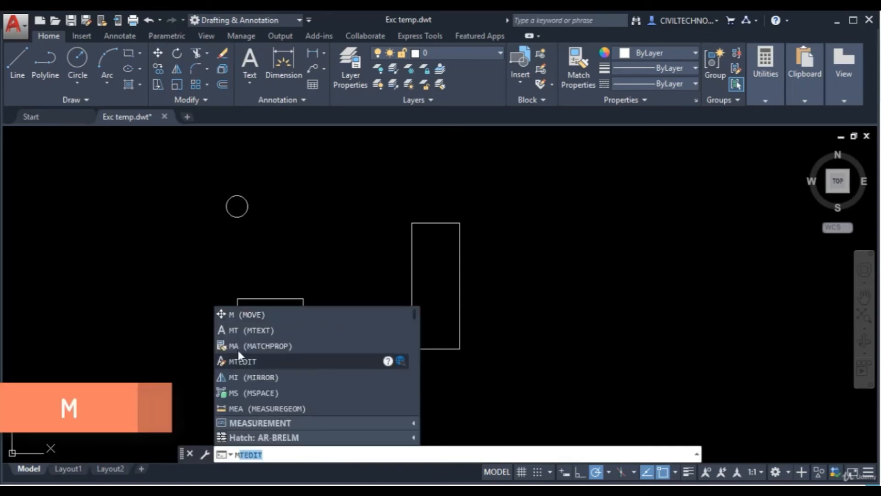
{"action": "key", "text": "Return"}
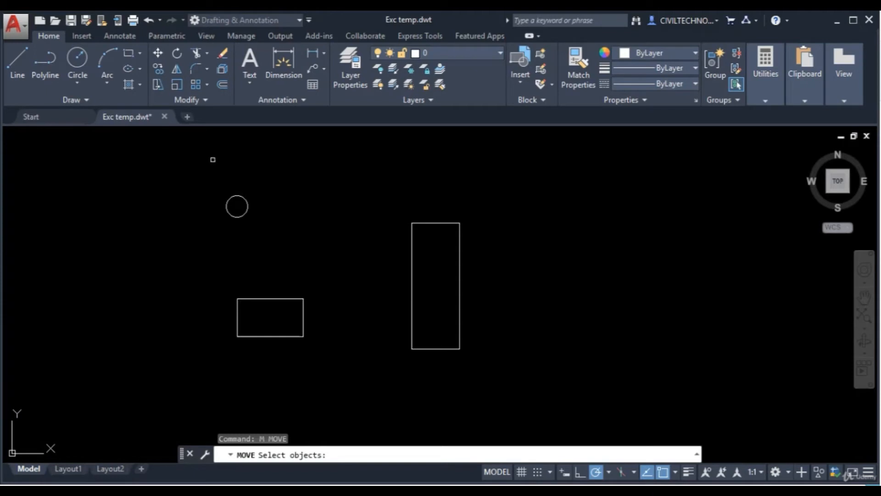
{"action": "key", "text": "Escape"}
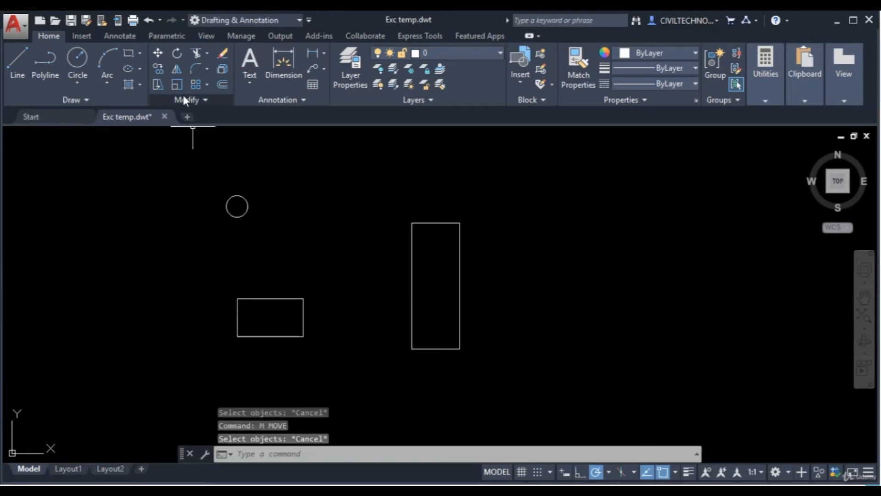
Step: Move the circle by its centre point onto the upper-right corner of the small rectangle
{"action": "left_click", "coordinate": [157, 52]}
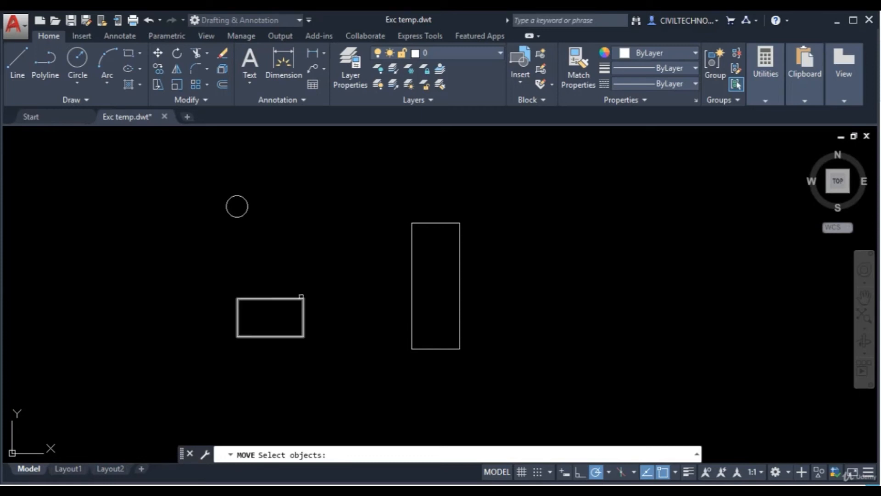
{"action": "left_click", "coordinate": [211, 184]}
{"action": "left_click", "coordinate": [284, 262]}
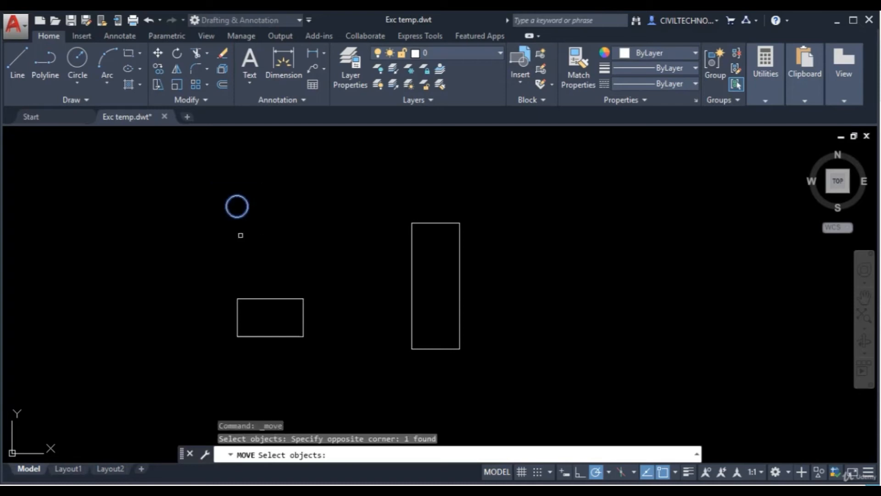
{"action": "key", "text": "Return"}
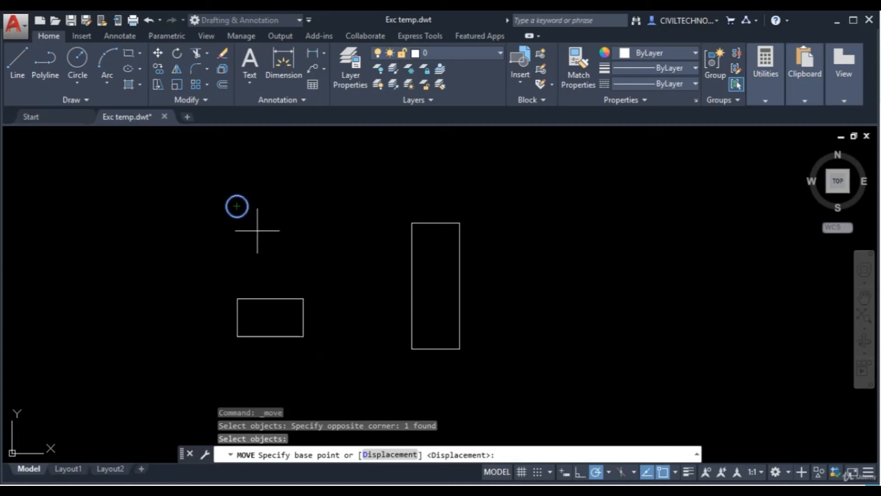
{"action": "scroll", "coordinate": [251, 226], "scroll_direction": "up", "scroll_amount": 4}
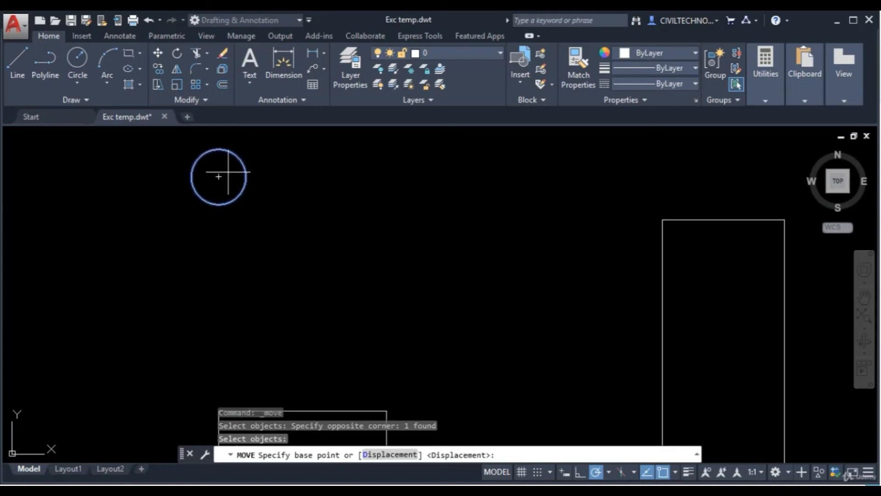
{"action": "left_click", "coordinate": [219, 176]}
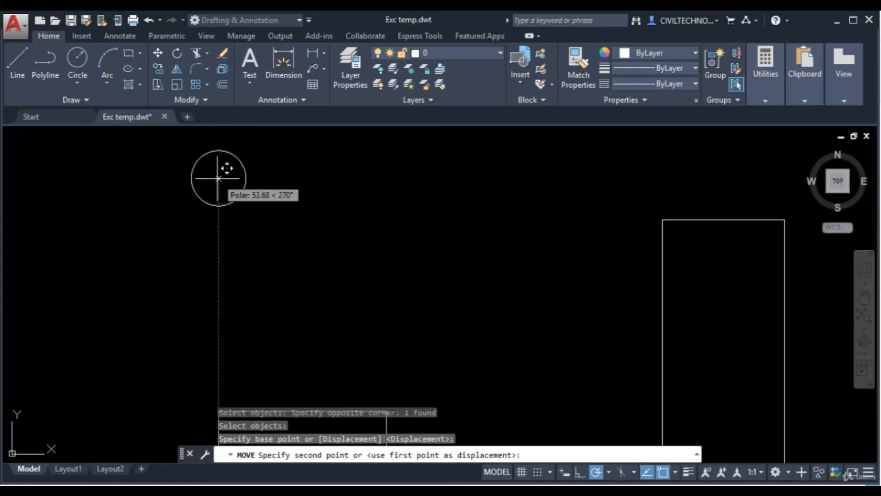
{"action": "scroll", "coordinate": [253, 273], "scroll_direction": "down", "scroll_amount": 4}
{"action": "middle_click_drag", "start_coordinate": [253, 273], "coordinate": [245, 256]}
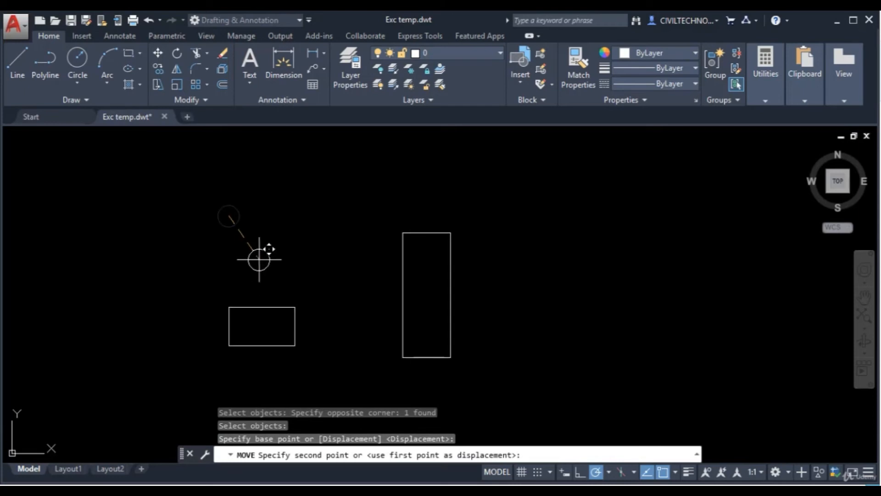
{"action": "middle_click_drag", "start_coordinate": [299, 281], "coordinate": [294, 267]}
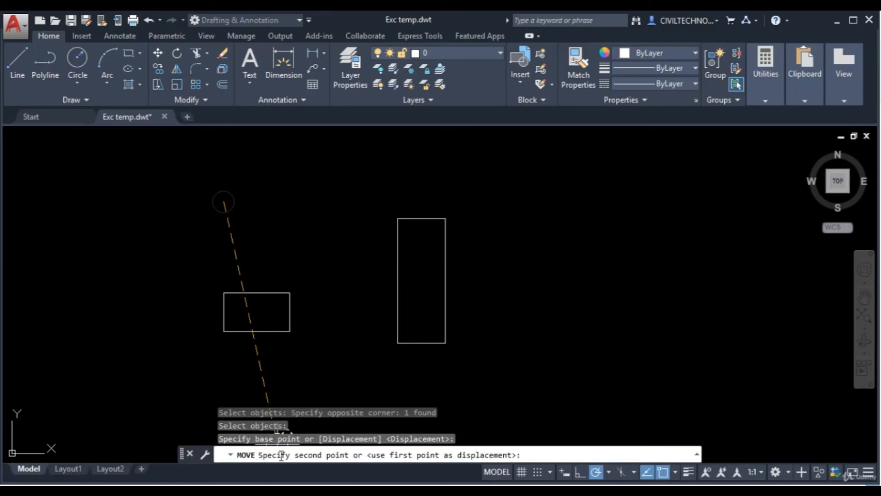
{"action": "scroll", "coordinate": [297, 296], "scroll_direction": "up", "scroll_amount": 4}
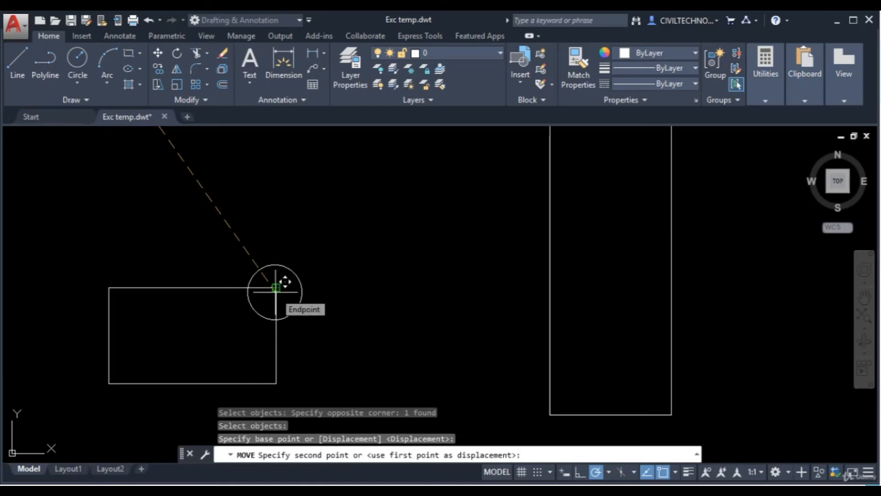
{"action": "left_click", "coordinate": [276, 289]}
{"action": "scroll", "coordinate": [336, 304], "scroll_direction": "down", "scroll_amount": 4}
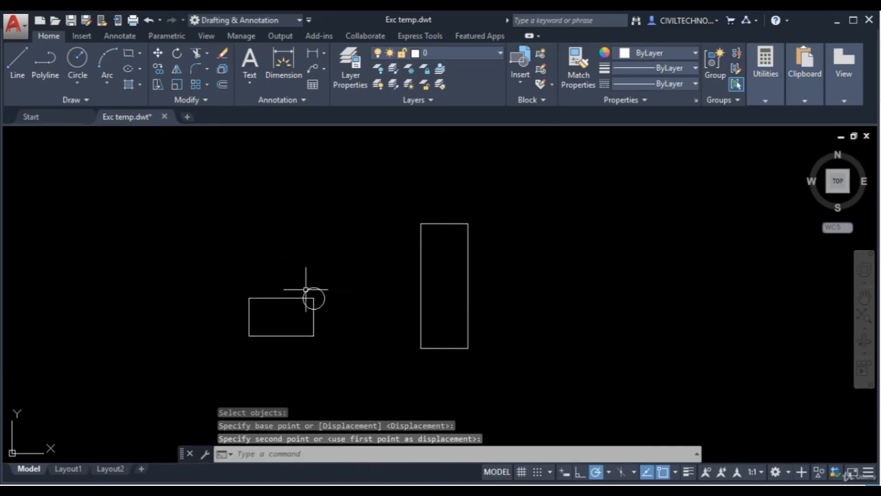
{"action": "scroll", "coordinate": [315, 301], "scroll_direction": "up", "scroll_amount": 4}
{"action": "middle_click_drag", "start_coordinate": [370, 326], "coordinate": [408, 299]}
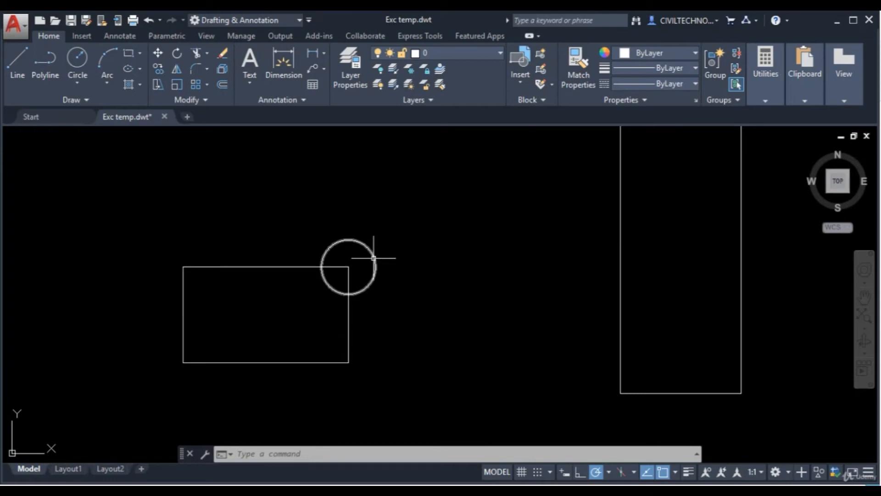
{"action": "scroll", "coordinate": [373, 305], "scroll_direction": "down", "scroll_amount": 2}
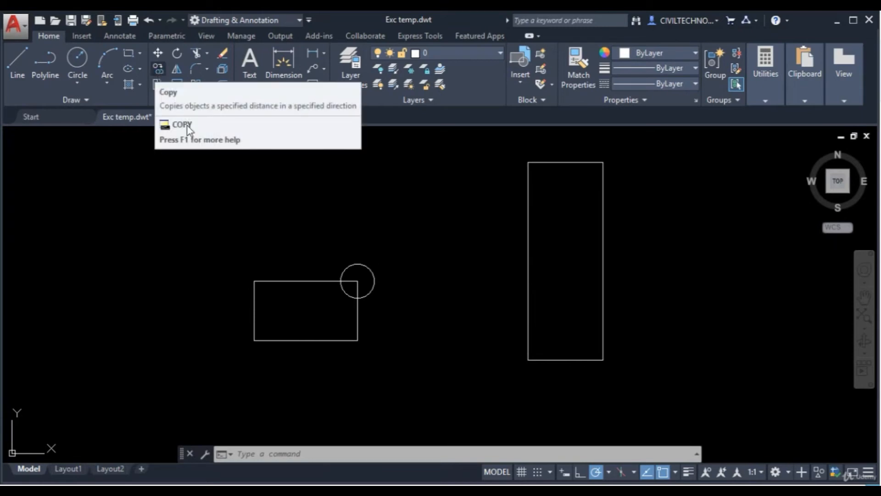
{"action": "left_click", "coordinate": [267, 453]}
{"action": "type", "text": "c"}
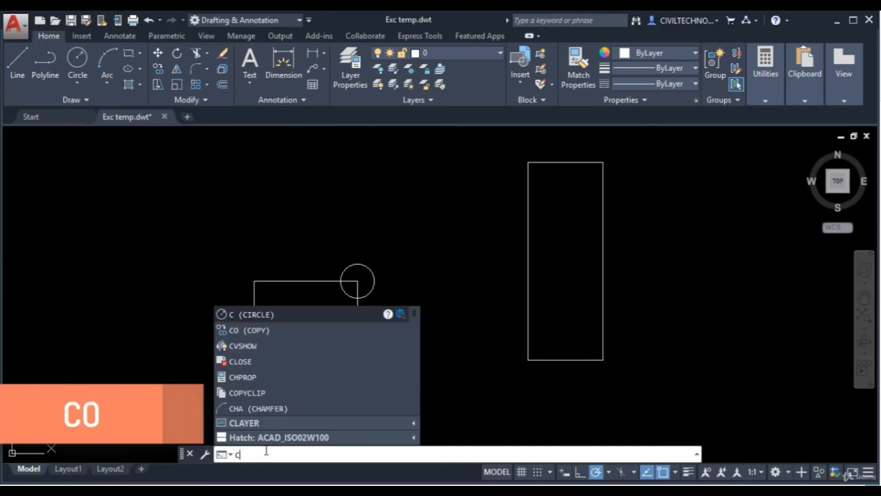
{"action": "type", "text": "o"}
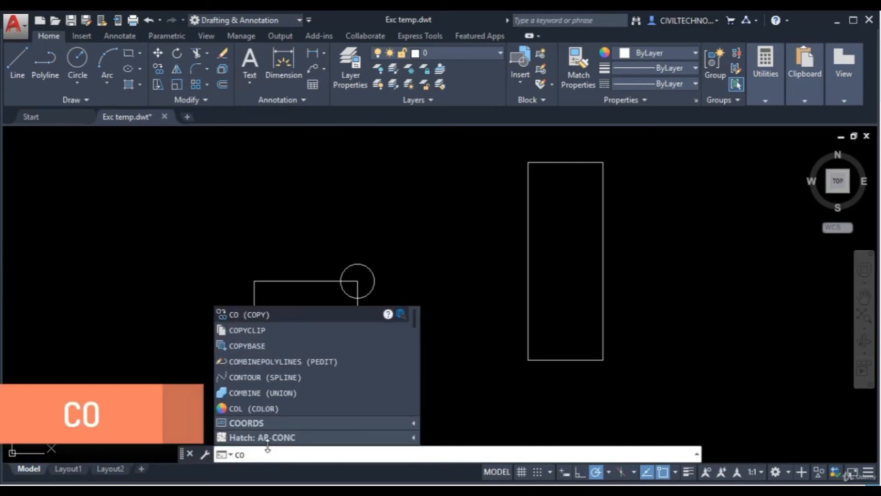
{"action": "key", "text": "Return"}
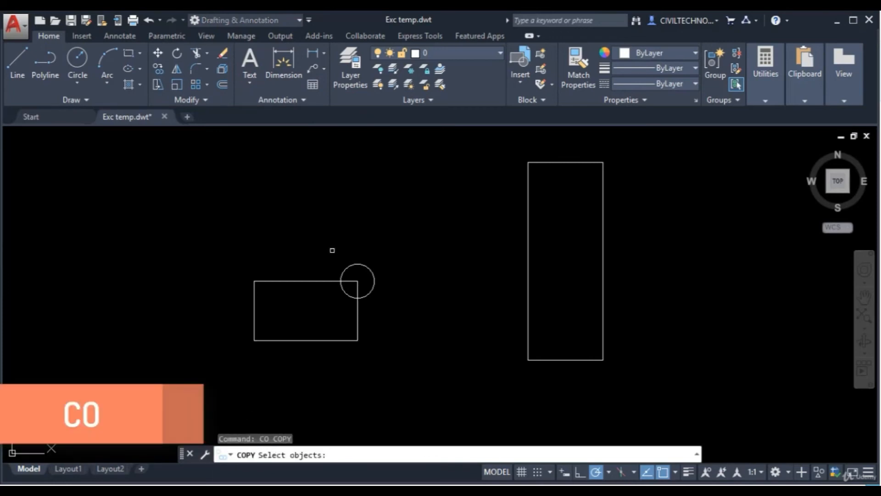
{"action": "key", "text": "Escape"}
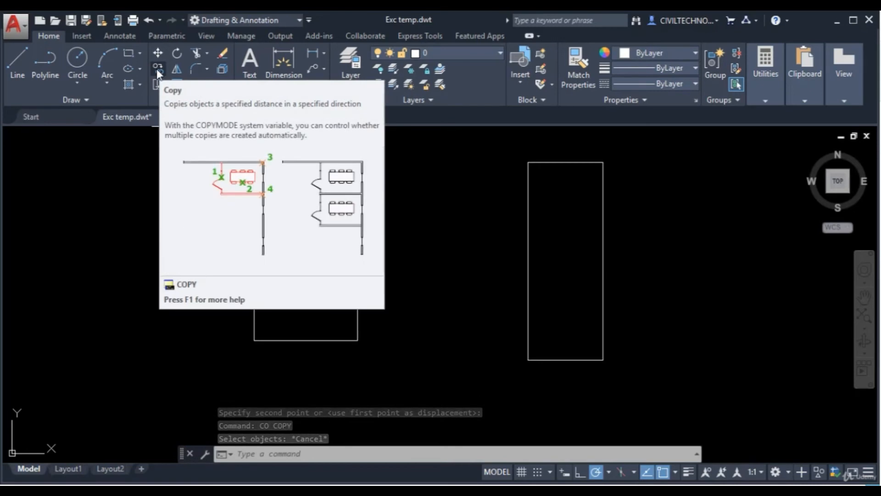
Step: Copy the circle by its centre point onto the other three corners of the small rectangle
{"action": "left_click", "coordinate": [157, 70]}
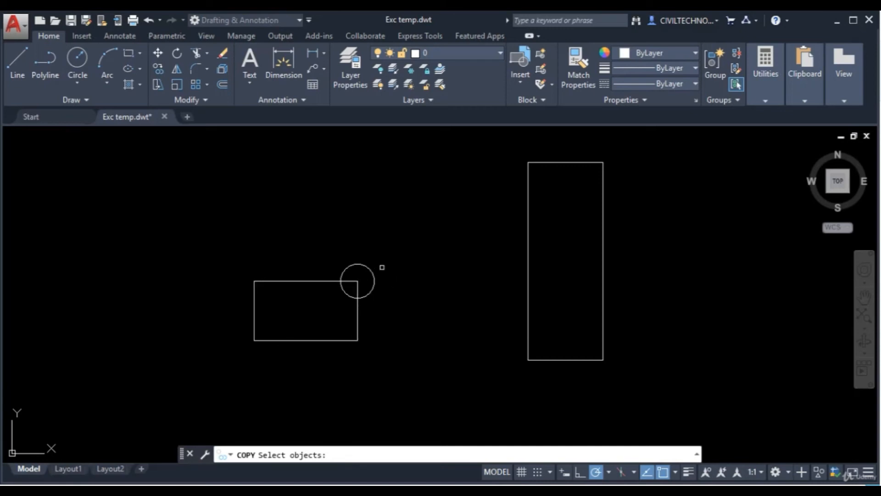
{"action": "left_click", "coordinate": [382, 263]}
{"action": "left_click", "coordinate": [370, 298]}
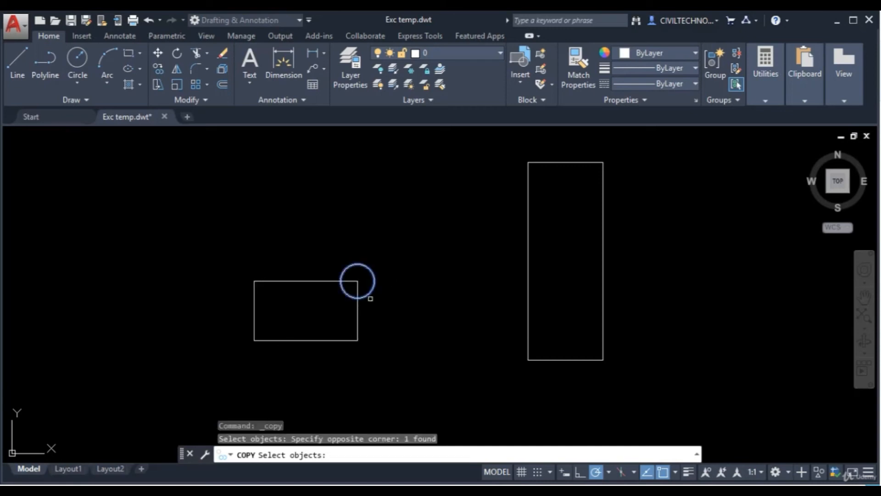
{"action": "key", "text": "Return"}
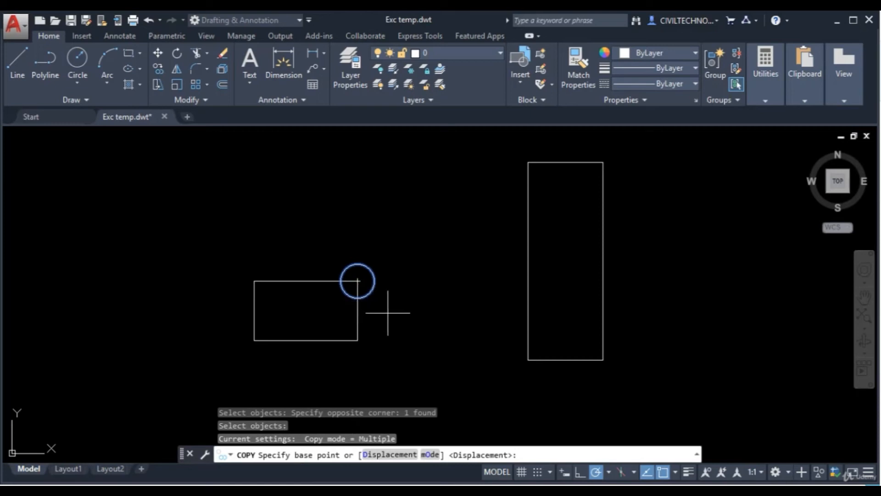
{"action": "middle_click_drag", "start_coordinate": [407, 301], "coordinate": [421, 280]}
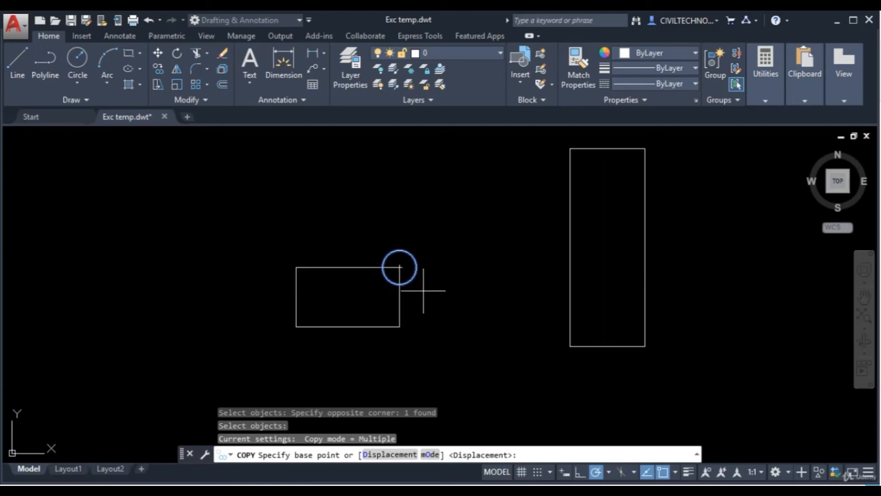
{"action": "left_click", "coordinate": [399, 266]}
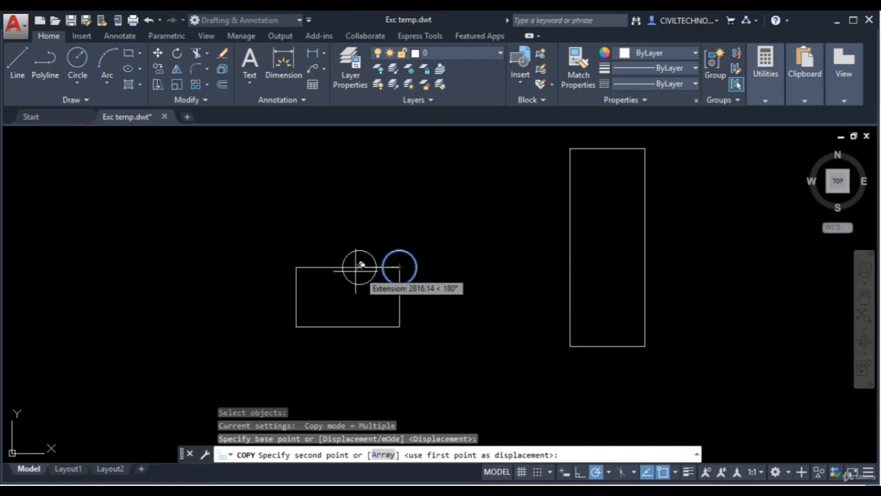
{"action": "scroll", "coordinate": [331, 272], "scroll_direction": "up", "scroll_amount": 2}
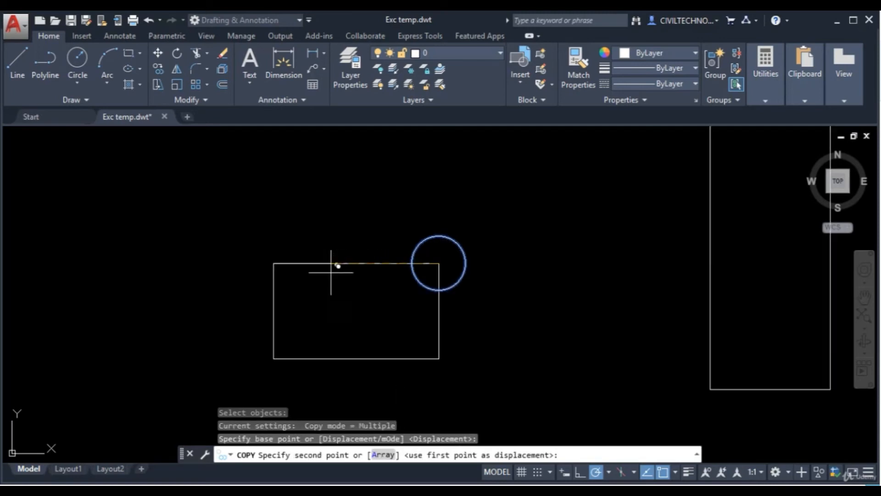
{"action": "left_click", "coordinate": [274, 263]}
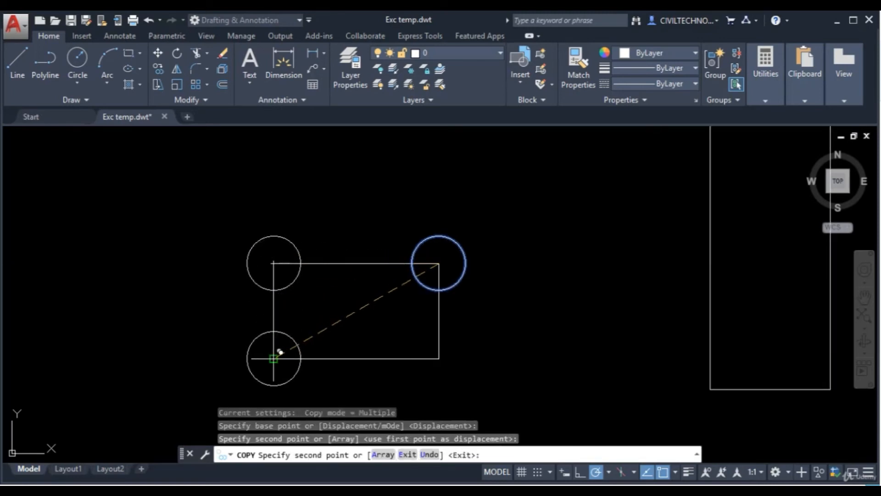
{"action": "left_click", "coordinate": [280, 352]}
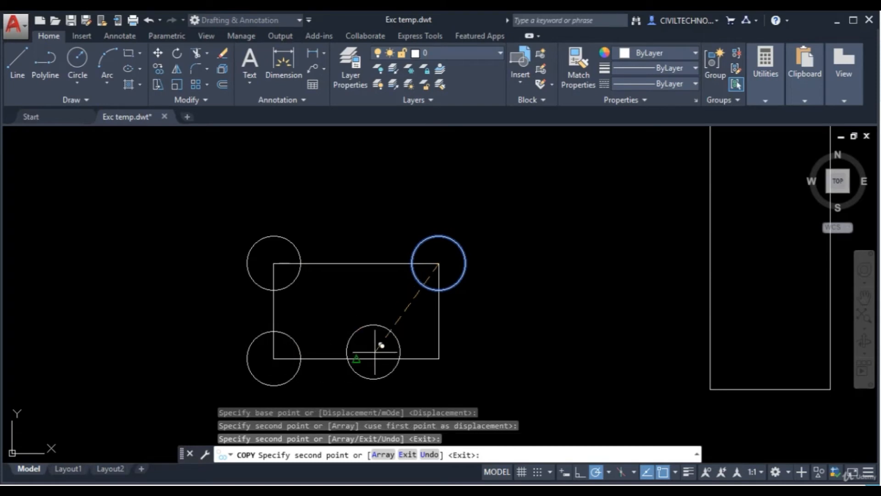
{"action": "left_click", "coordinate": [444, 352]}
{"action": "scroll", "coordinate": [402, 353], "scroll_direction": "down", "scroll_amount": 3}
{"action": "middle_click_drag", "start_coordinate": [394, 358], "coordinate": [374, 335]}
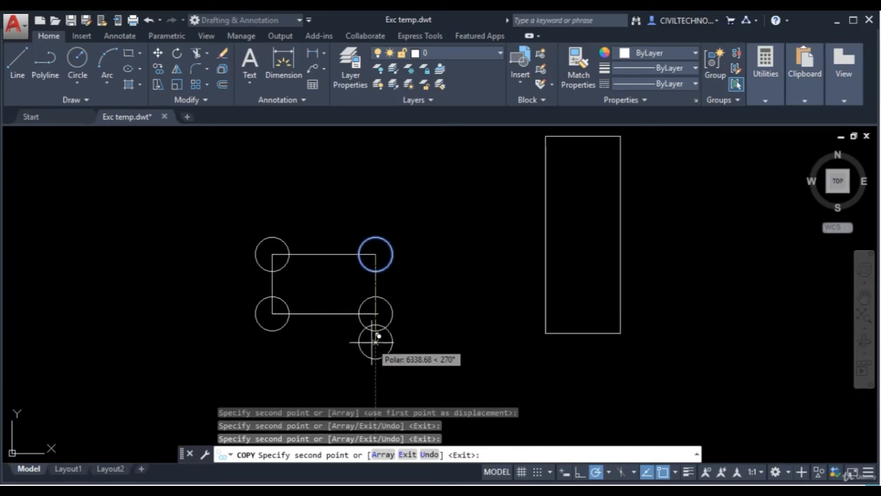
{"action": "scroll", "coordinate": [367, 349], "scroll_direction": "down", "scroll_amount": 2}
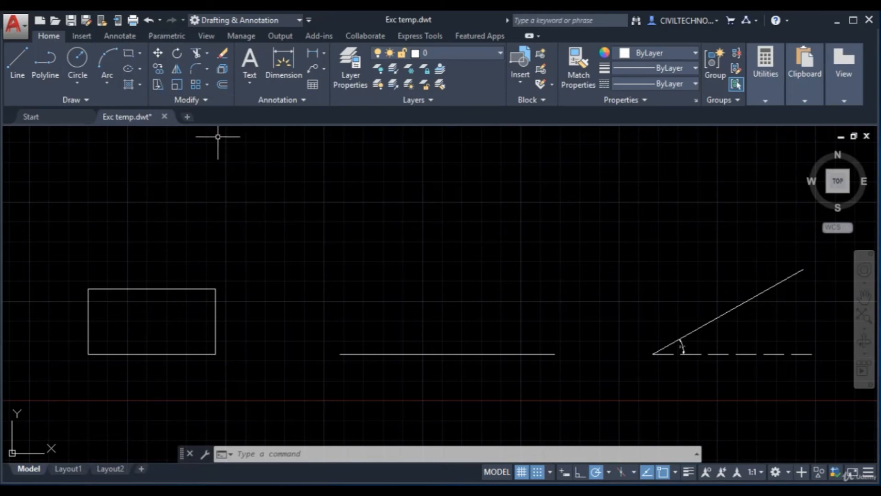
{"action": "type", "text": "ro"}
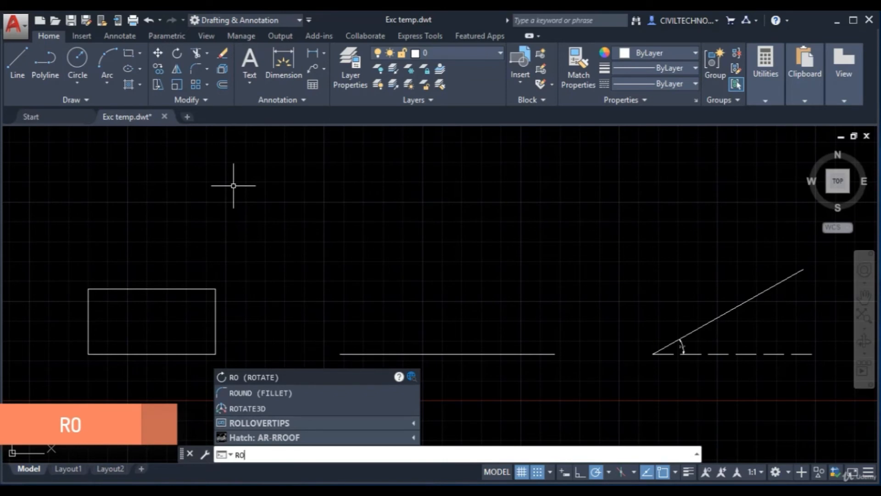
{"action": "key", "text": "Return"}
{"action": "key", "text": "Escape"}
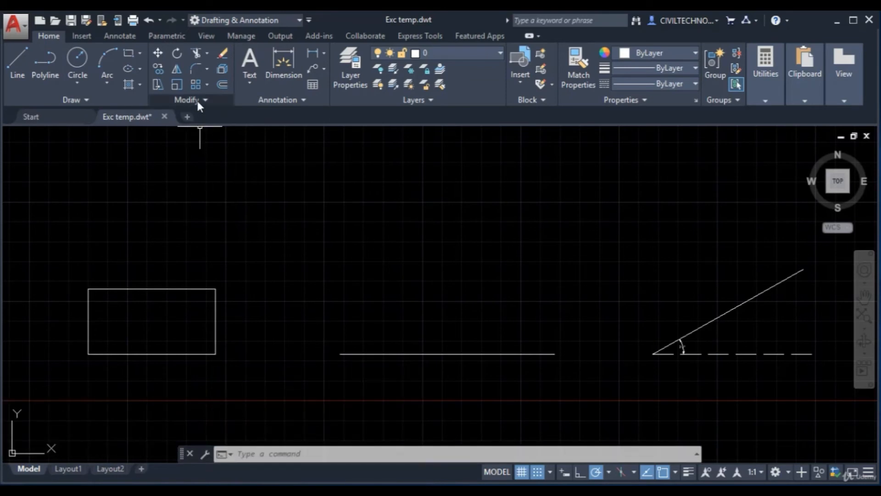
Step: Rotate the rectangle by 45 degrees about its lower-left corner
{"action": "left_click", "coordinate": [178, 54]}
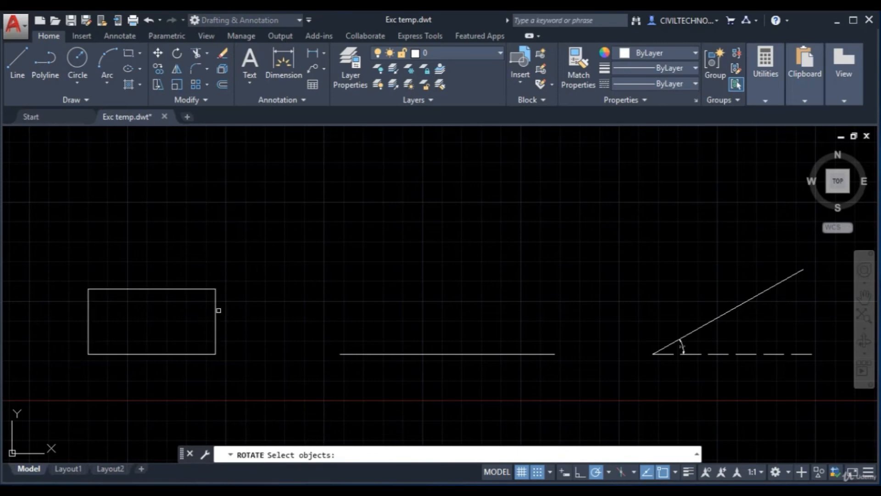
{"action": "middle_click_drag", "start_coordinate": [246, 313], "coordinate": [315, 306]}
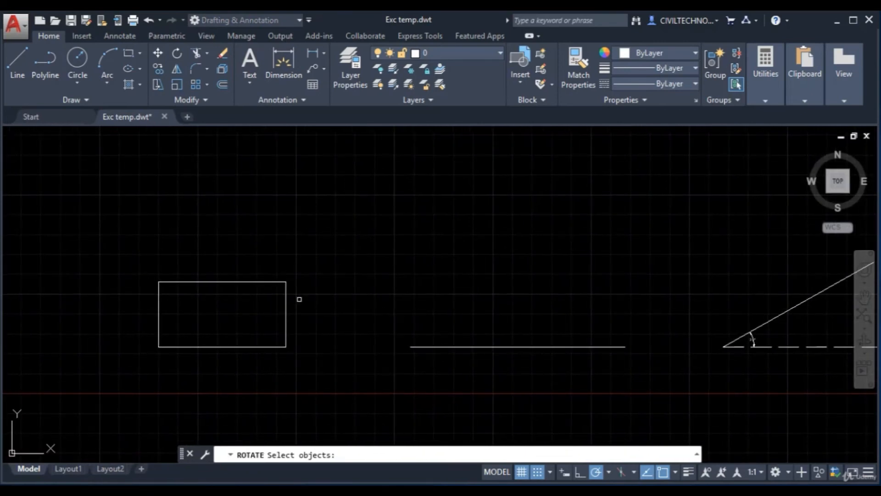
{"action": "left_click", "coordinate": [315, 253]}
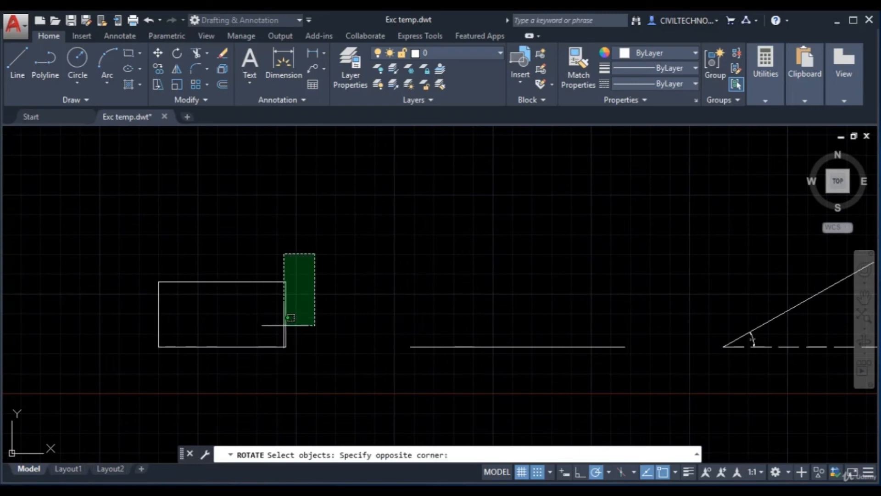
{"action": "left_click", "coordinate": [131, 370]}
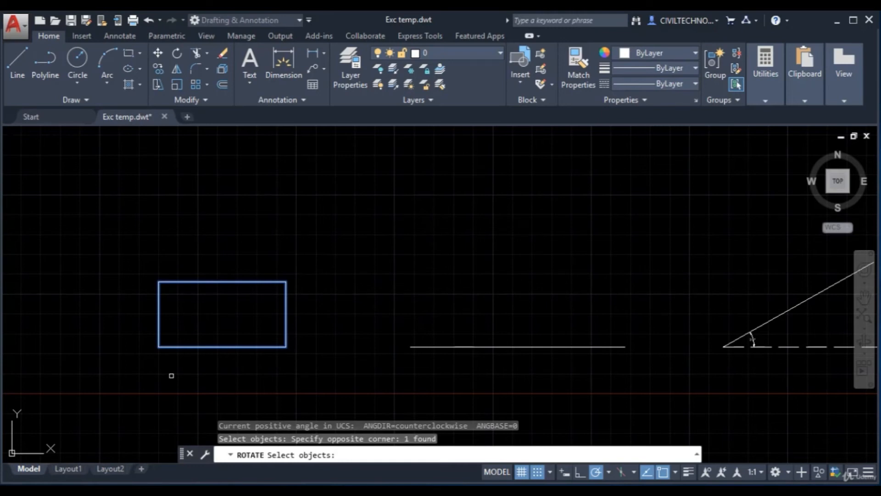
{"action": "key", "text": "Return"}
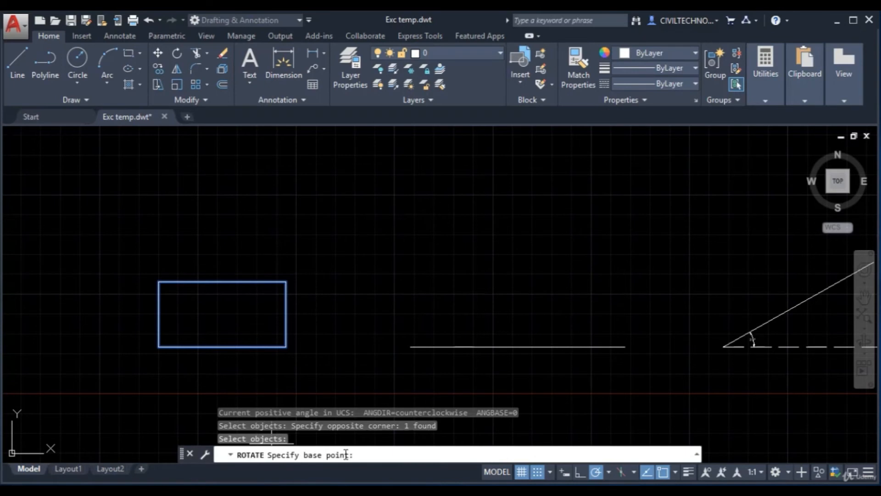
{"action": "left_click", "coordinate": [158, 347]}
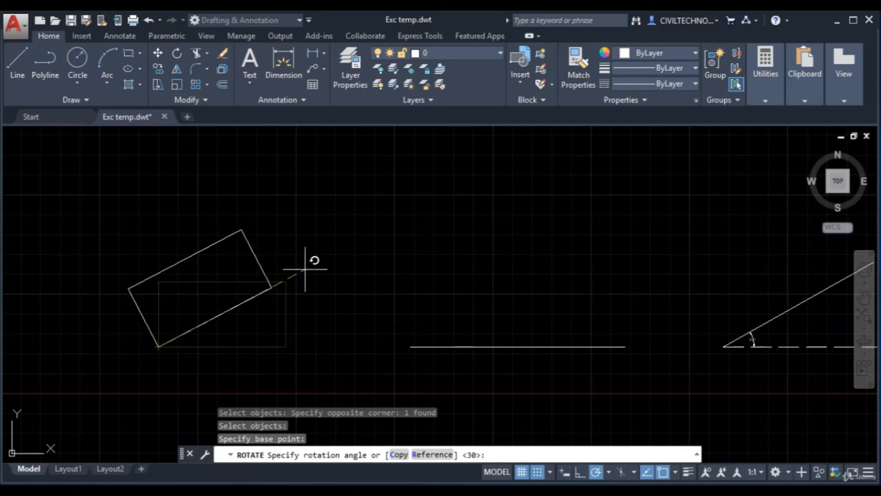
{"action": "type", "text": "45"}
{"action": "key", "text": "Return"}
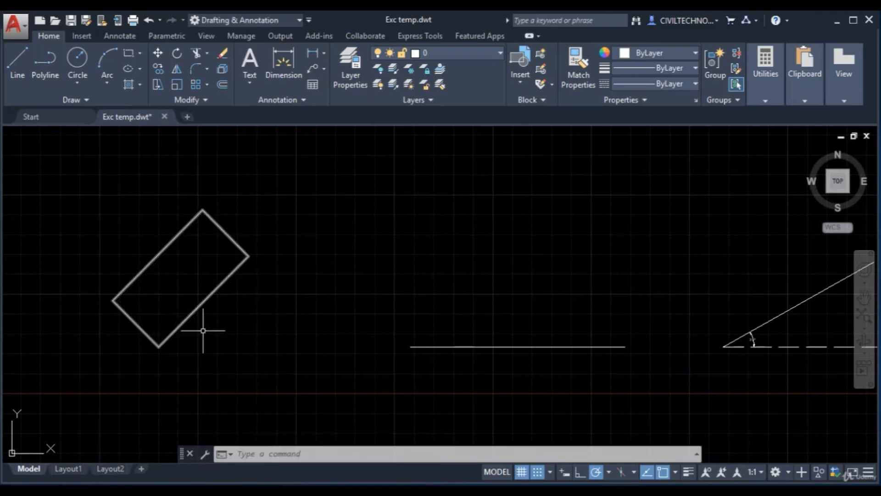
Step: Start a line at the lowest corner of the rotated rectangle
{"action": "type", "text": "l"}
{"action": "key", "text": "Return"}
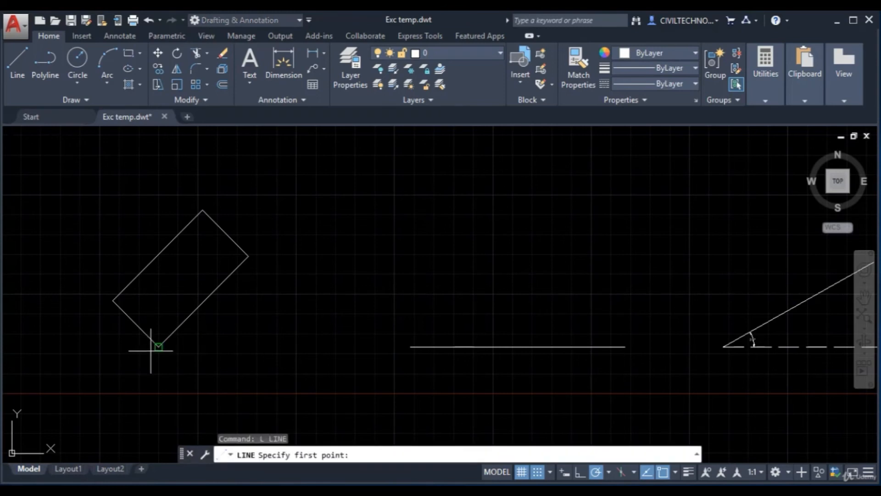
{"action": "left_click", "coordinate": [158, 347]}
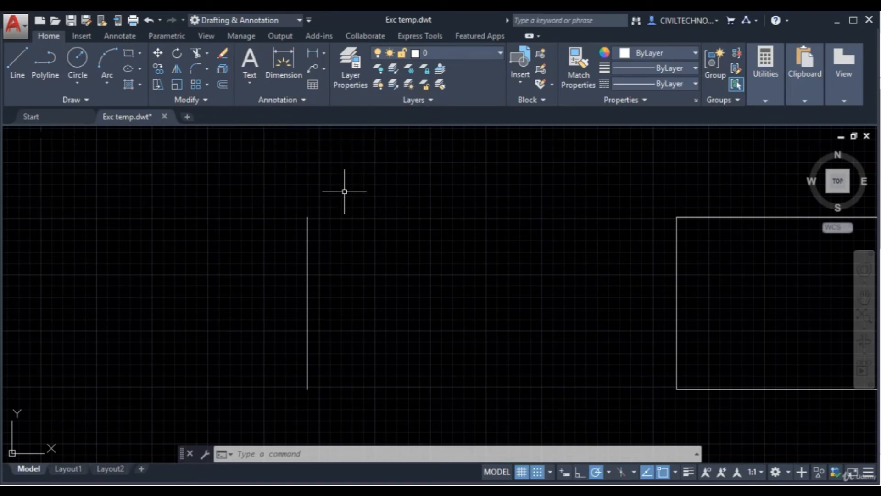
{"action": "type", "text": "o"}
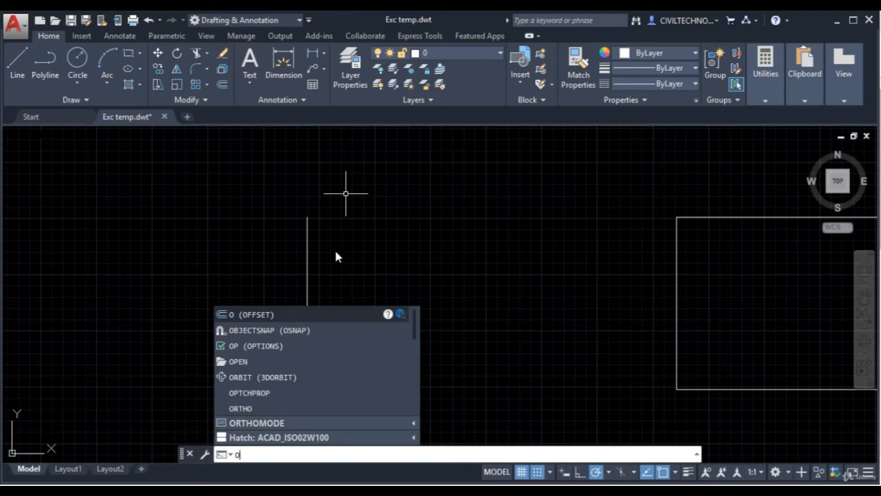
{"action": "key", "text": "Return"}
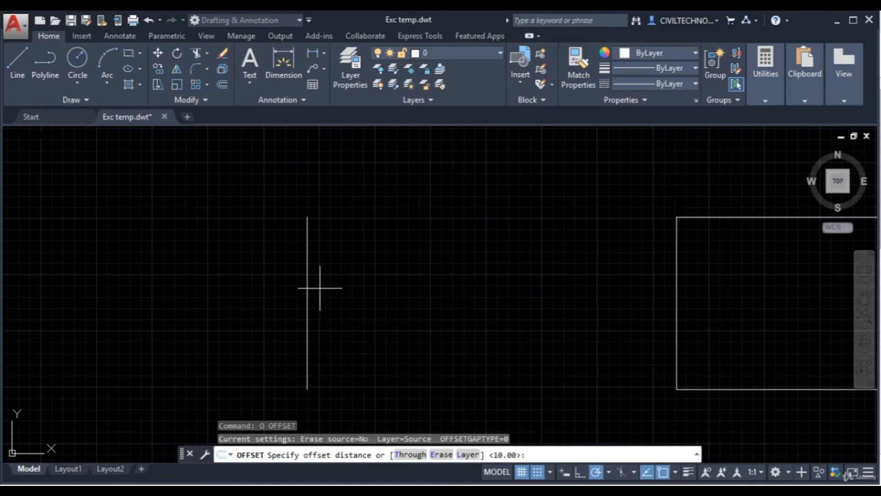
{"action": "key", "text": "Escape"}
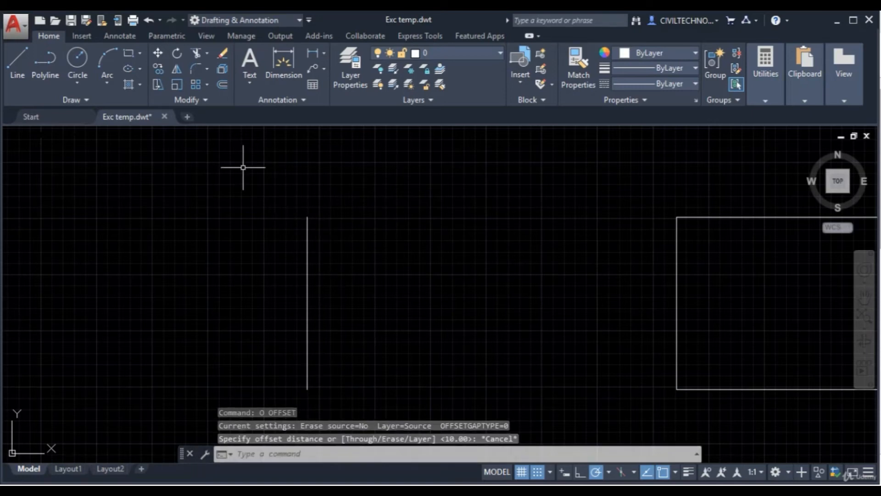
Step: Offset the vertical line by a distance of 5 to its left side
{"action": "left_click", "coordinate": [221, 87]}
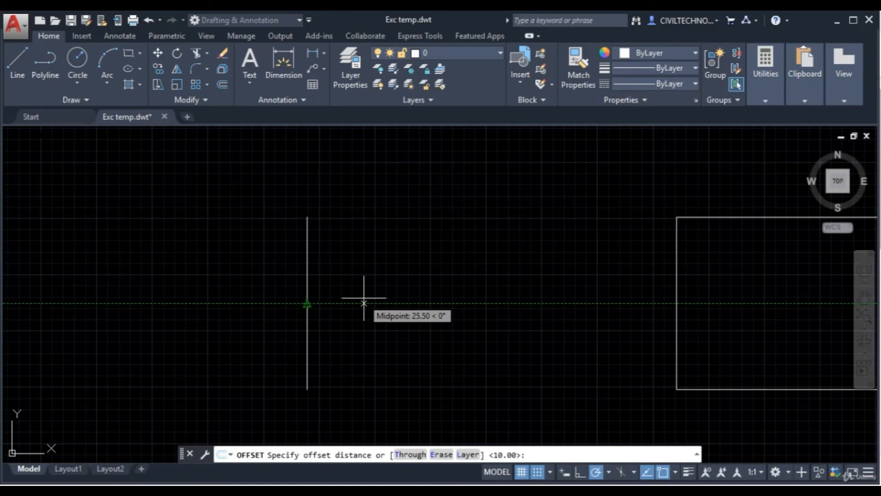
{"action": "type", "text": "5"}
{"action": "key", "text": "Return"}
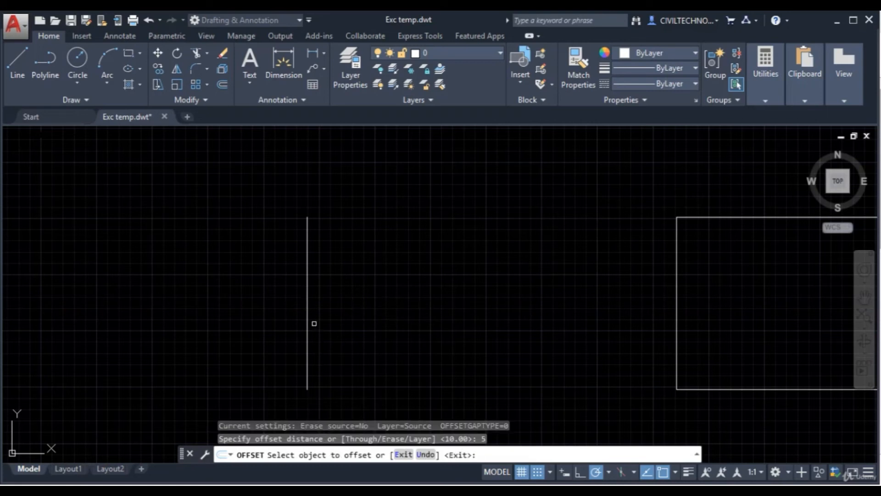
{"action": "left_click", "coordinate": [306, 306]}
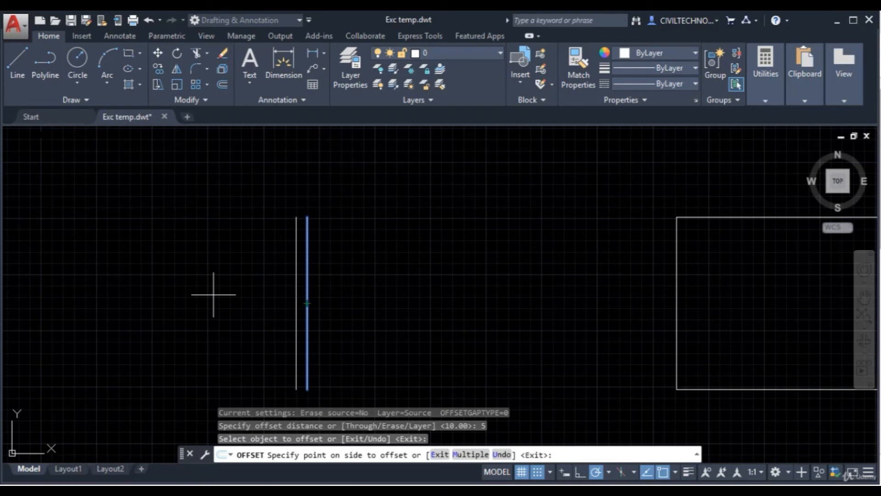
{"action": "left_click", "coordinate": [240, 293]}
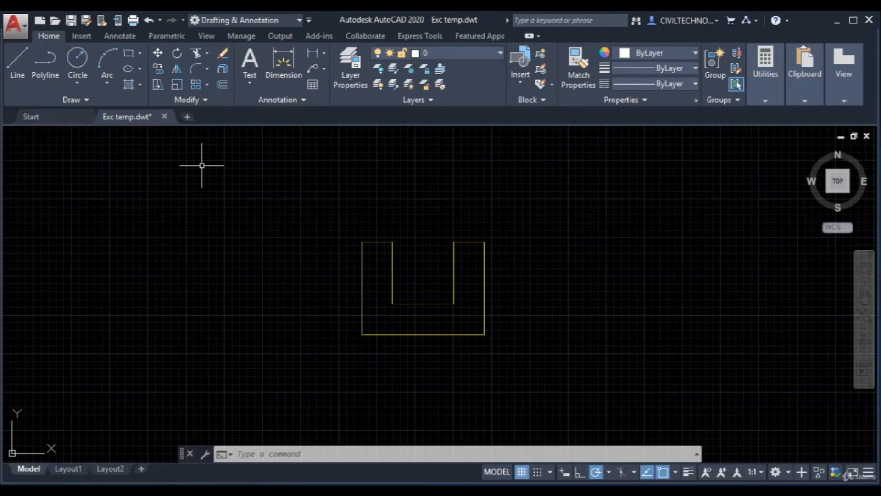
{"action": "type", "text": "sc"}
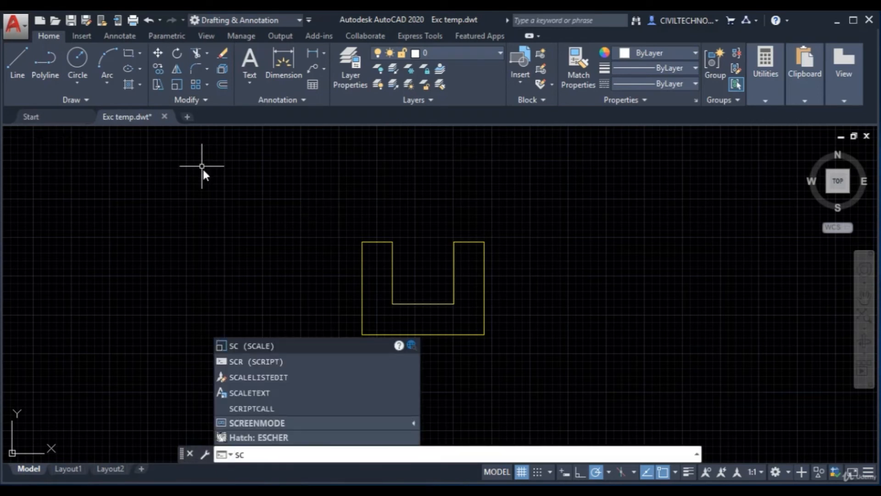
{"action": "key", "text": "Return"}
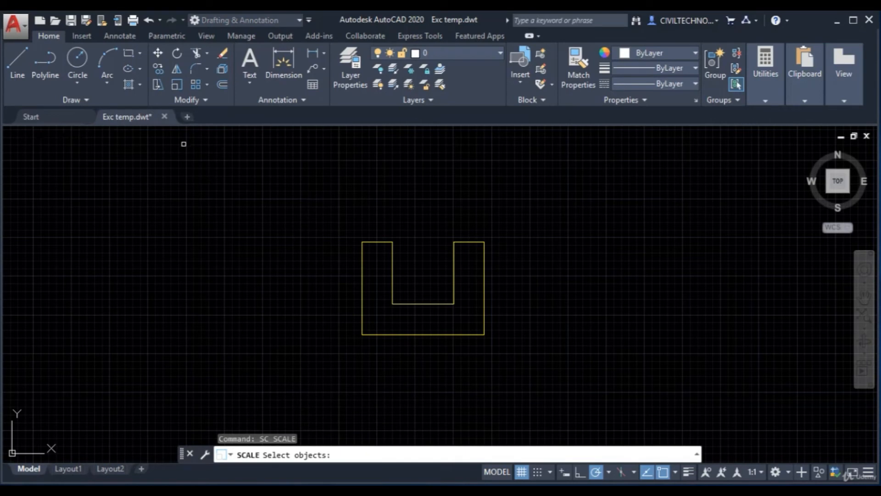
{"action": "key", "text": "Escape"}
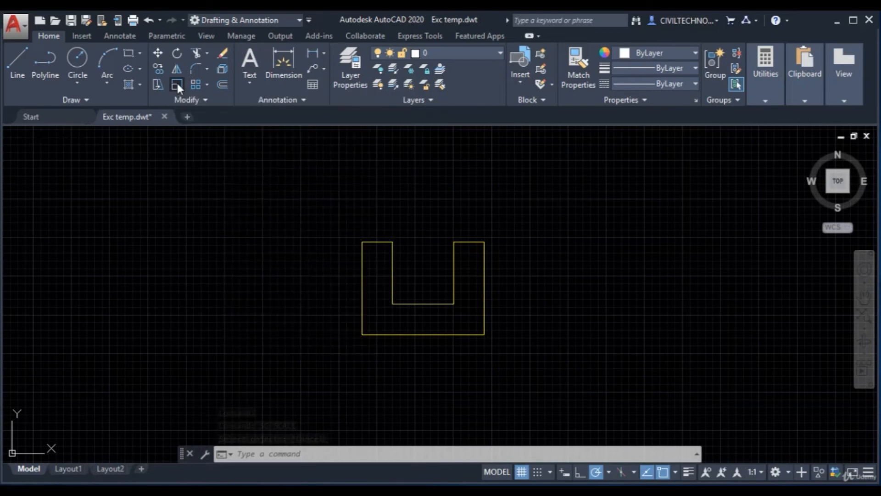
Step: Scale the U-shaped outline by a factor of 2 about its lower-left corner
{"action": "left_click", "coordinate": [178, 86]}
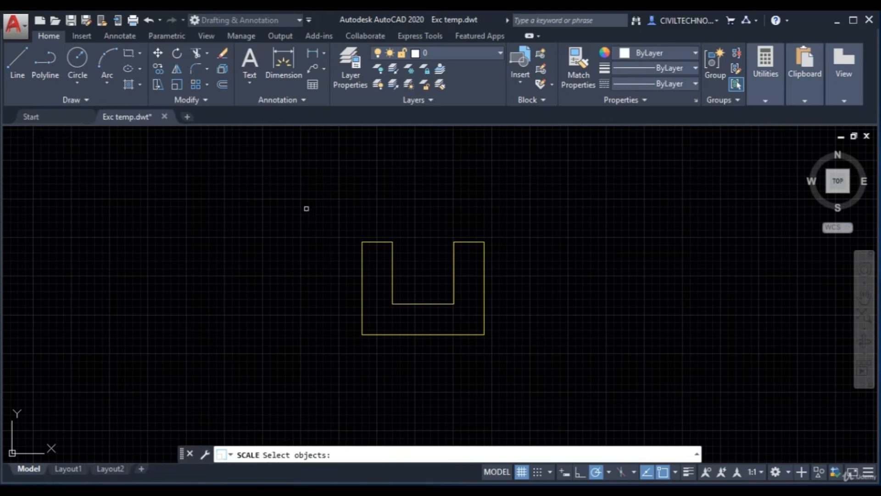
{"action": "left_click", "coordinate": [313, 197]}
{"action": "left_click", "coordinate": [513, 378]}
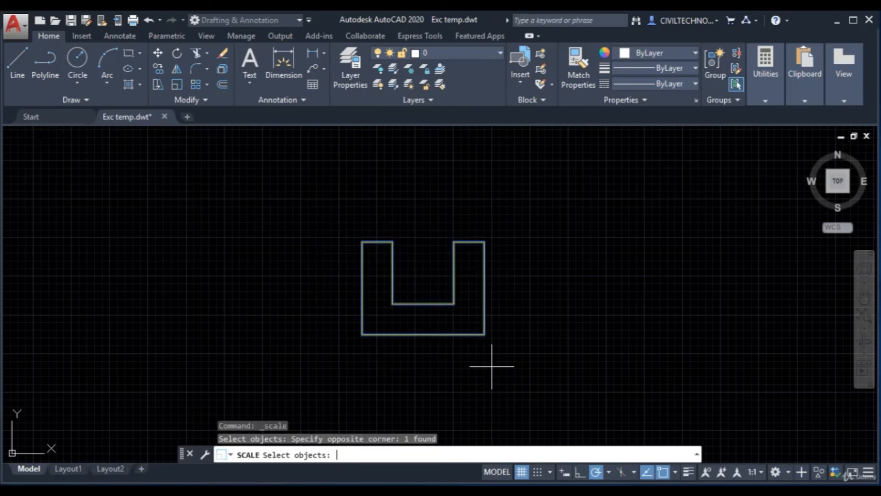
{"action": "key", "text": "Return"}
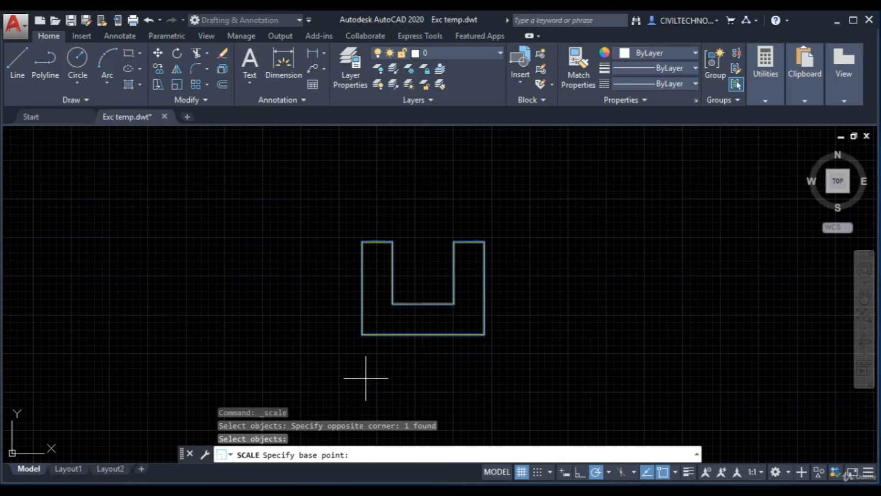
{"action": "left_click", "coordinate": [363, 335]}
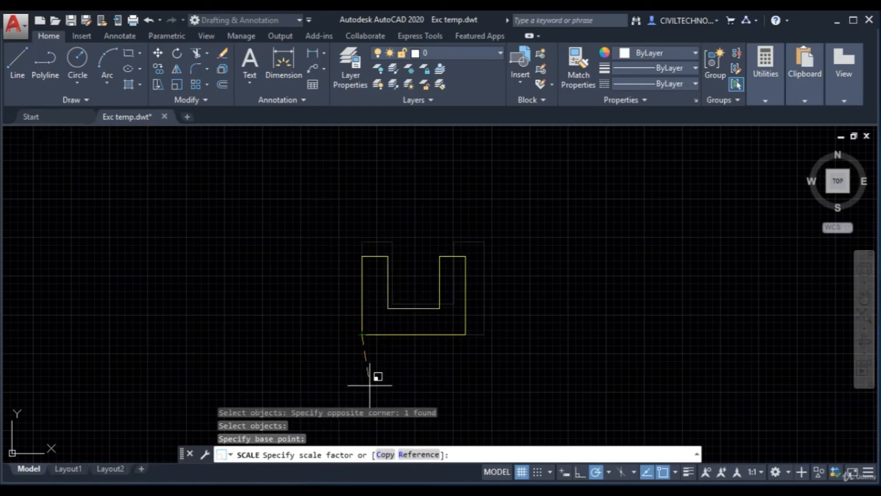
{"action": "scroll", "coordinate": [363, 340], "scroll_direction": "up", "scroll_amount": 4}
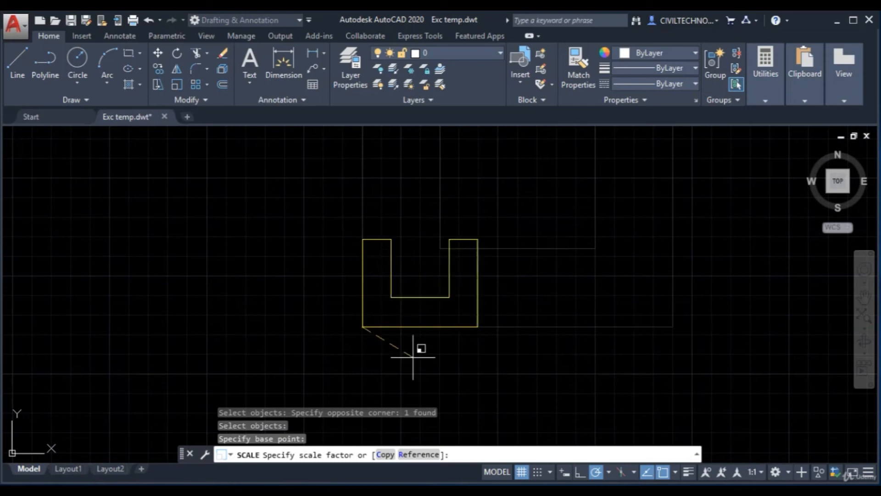
{"action": "middle_click_drag", "start_coordinate": [420, 344], "coordinate": [409, 339]}
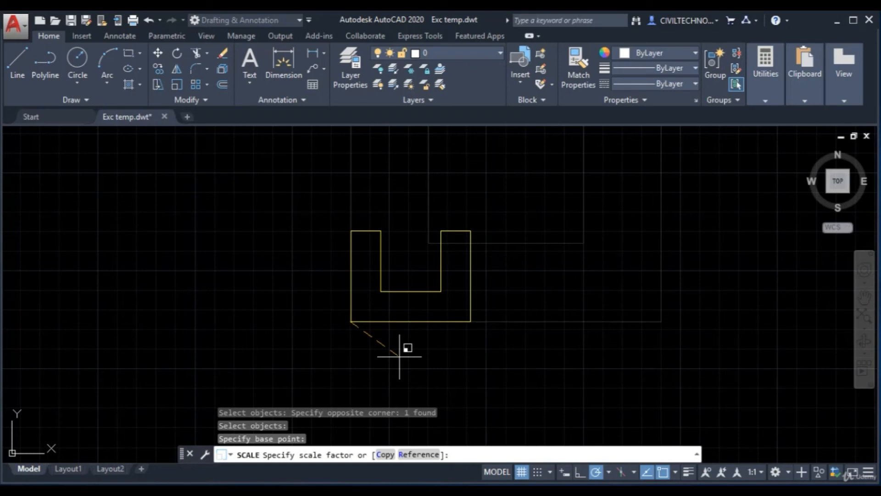
{"action": "type", "text": "2"}
{"action": "key", "text": "Return"}
{"action": "scroll", "coordinate": [328, 245], "scroll_direction": "down", "scroll_amount": 2}
{"action": "middle_click_drag", "start_coordinate": [334, 291], "coordinate": [317, 377]}
{"action": "middle_click_drag", "start_coordinate": [348, 337], "coordinate": [306, 321]}
{"action": "middle_click_drag", "start_coordinate": [368, 320], "coordinate": [352, 337]}
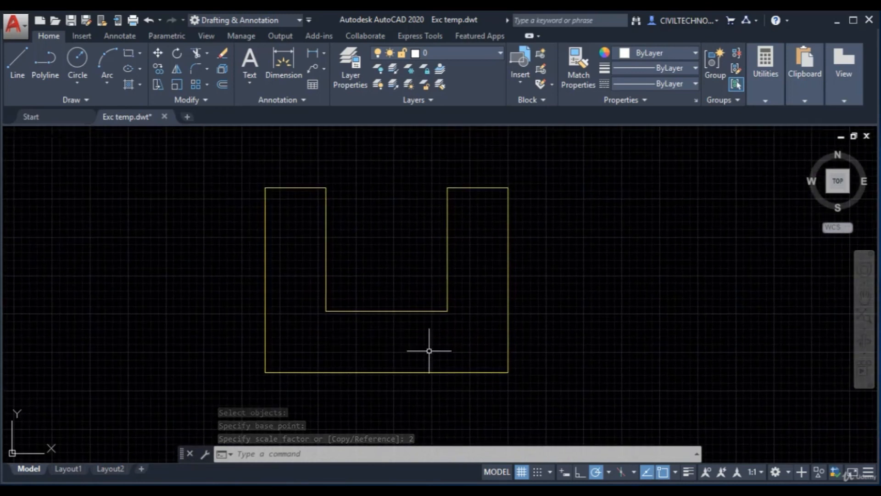
Step: Scale the U-shaped outline by a factor of .5 from its lower-left corner
{"action": "left_click", "coordinate": [177, 84]}
{"action": "left_click", "coordinate": [235, 164]}
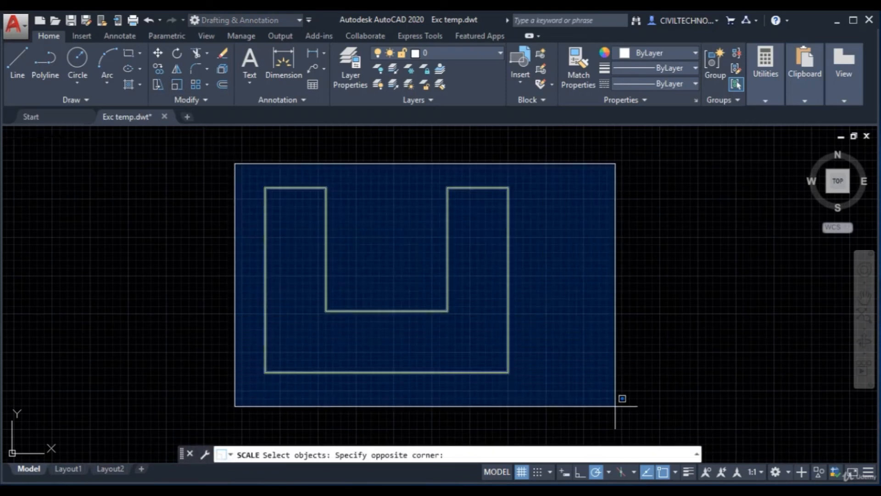
{"action": "left_click", "coordinate": [613, 400]}
{"action": "key", "text": "Return"}
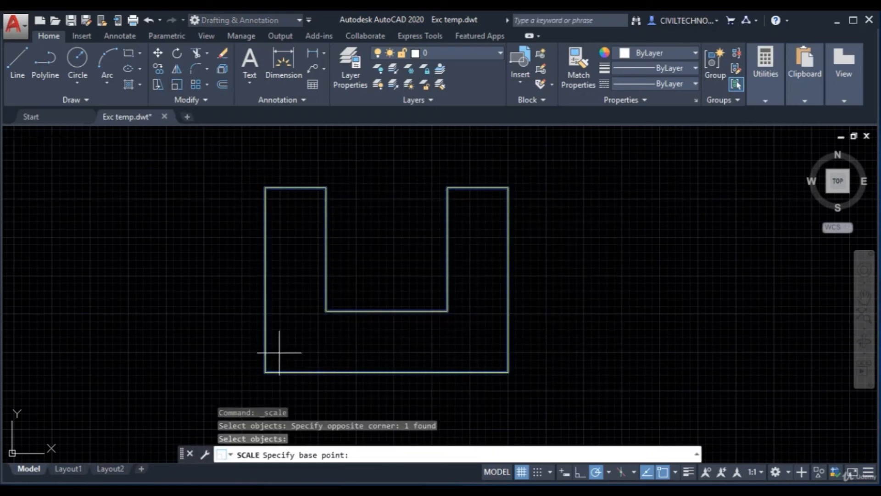
{"action": "left_click", "coordinate": [265, 371]}
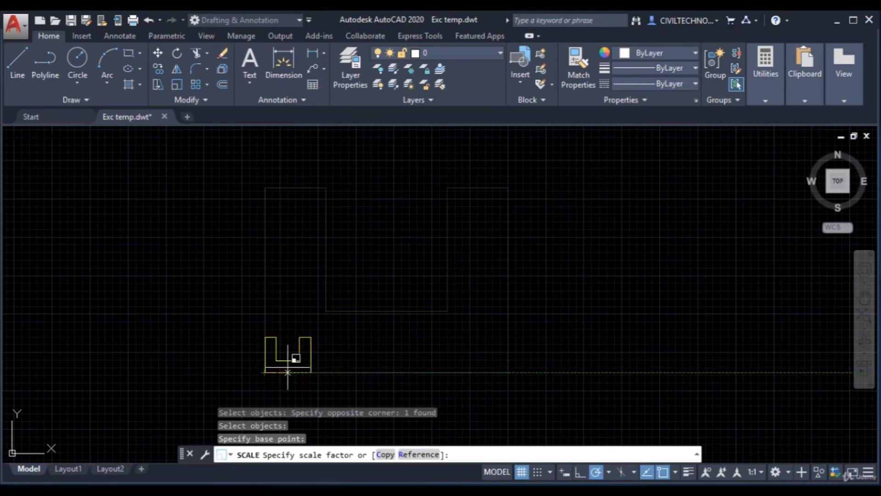
{"action": "middle_click_drag", "start_coordinate": [305, 358], "coordinate": [347, 321]}
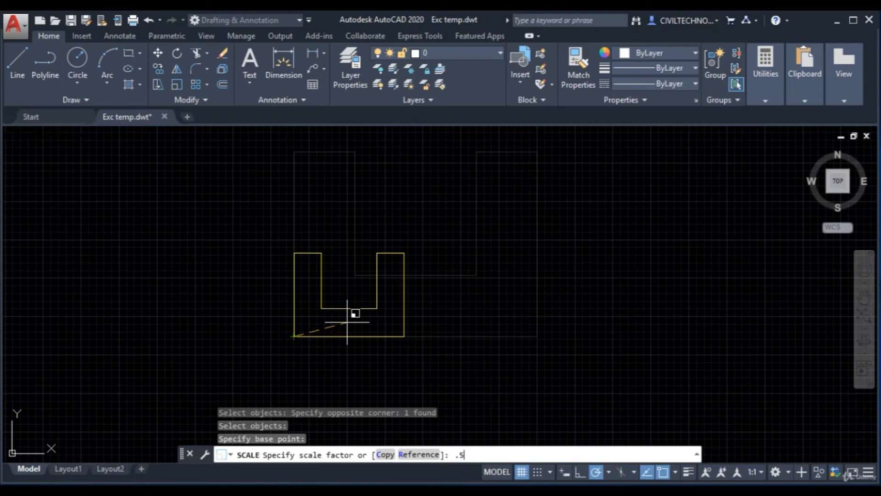
{"action": "key", "text": "Return"}
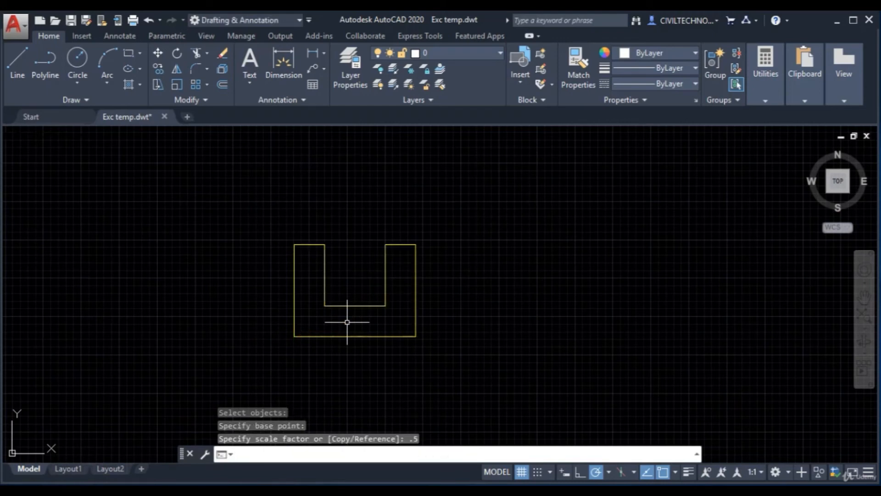
{"action": "middle_click_drag", "start_coordinate": [348, 323], "coordinate": [345, 311]}
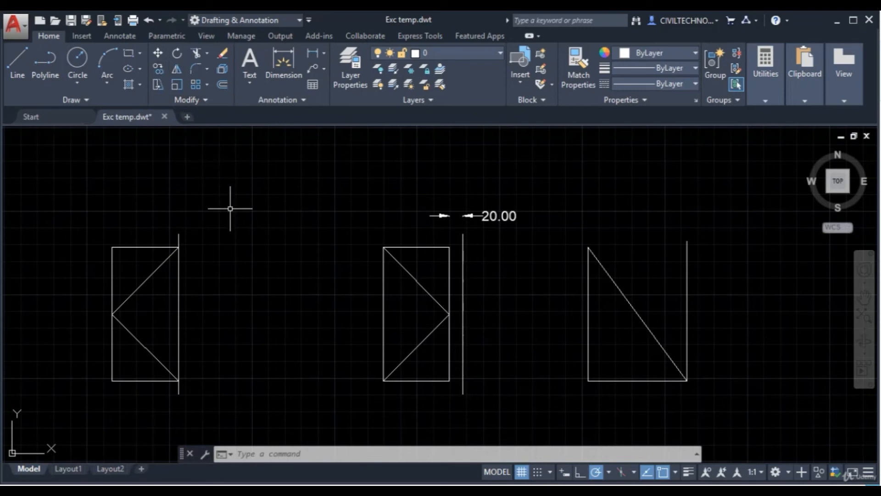
Step: Mirror the leftmost rectangle with its V-shaped lines about the vertical line on its right edge, keeping the source objects
{"action": "type", "text": "MI"}
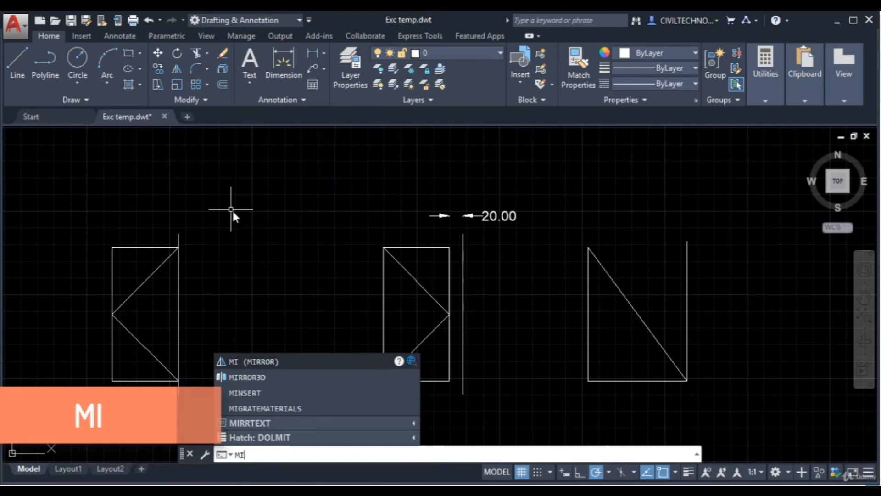
{"action": "key", "text": "Escape"}
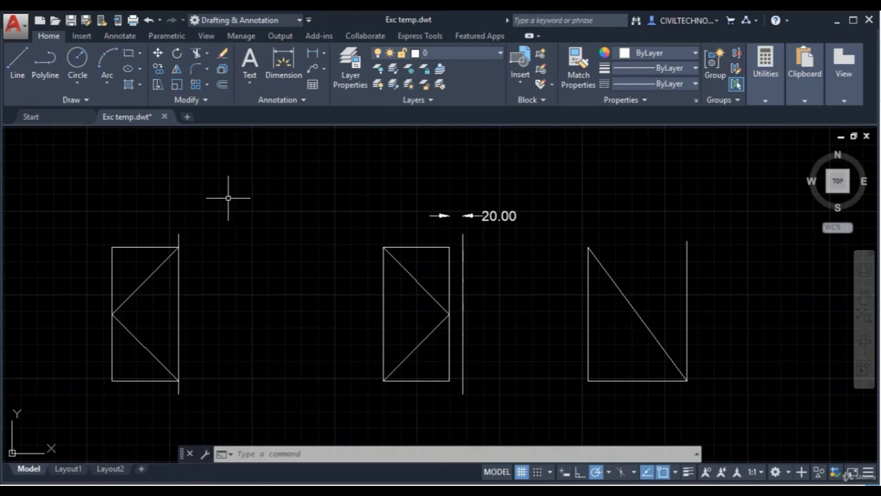
{"action": "left_click", "coordinate": [177, 71]}
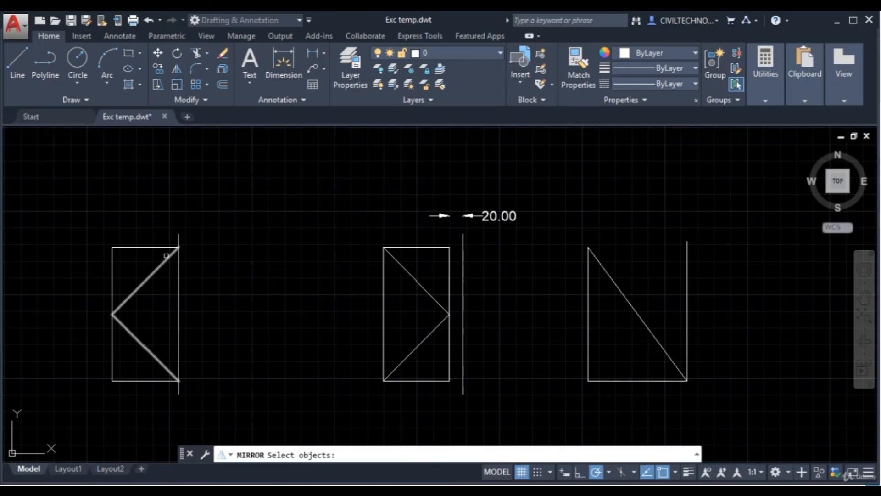
{"action": "left_click", "coordinate": [164, 229]}
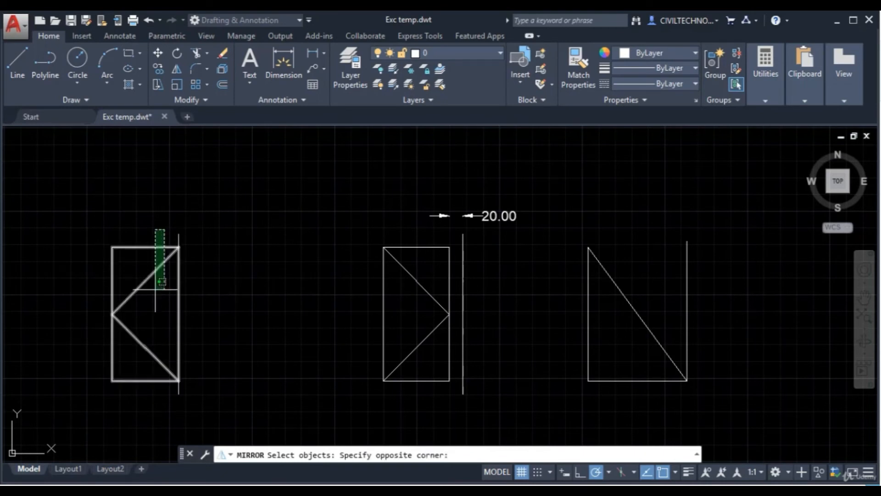
{"action": "left_click", "coordinate": [113, 349]}
{"action": "key", "text": "Return"}
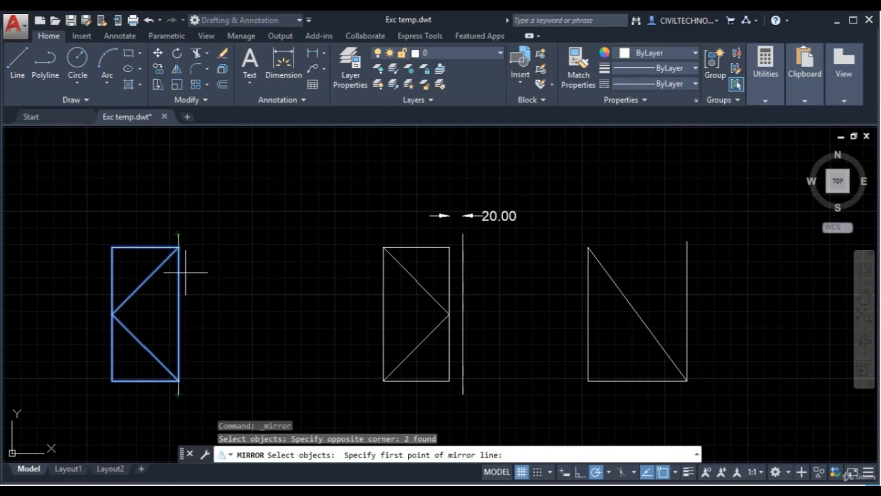
{"action": "left_click", "coordinate": [179, 235]}
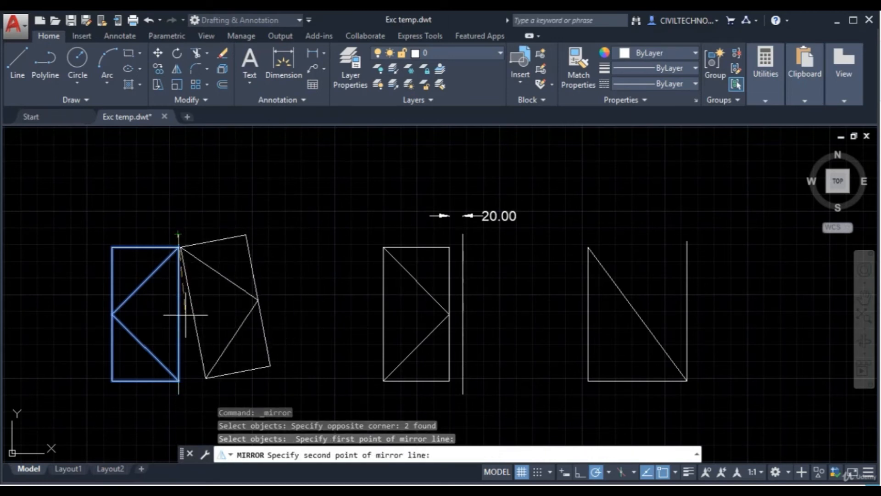
{"action": "left_click", "coordinate": [178, 394]}
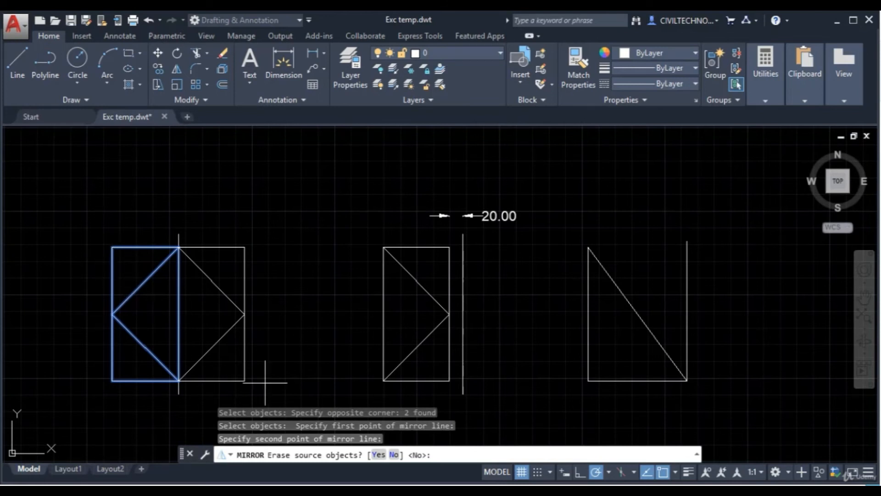
{"action": "left_click", "coordinate": [395, 456]}
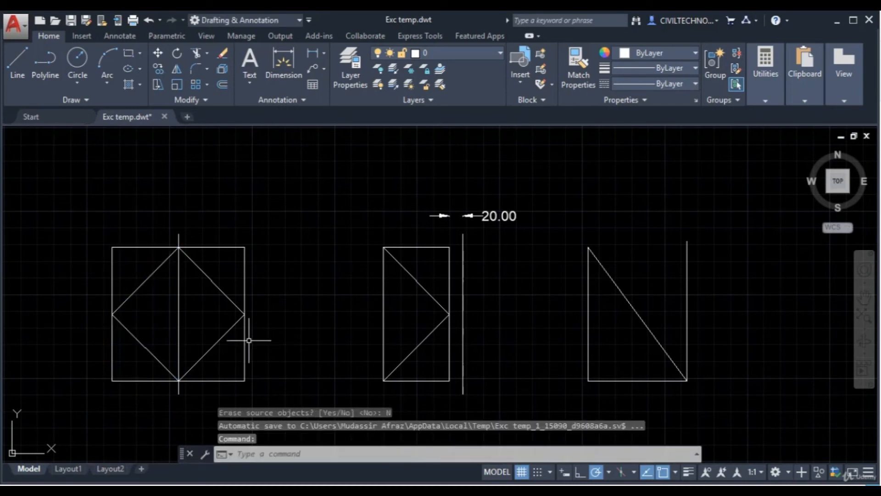
{"action": "middle_click_drag", "start_coordinate": [269, 309], "coordinate": [287, 291]}
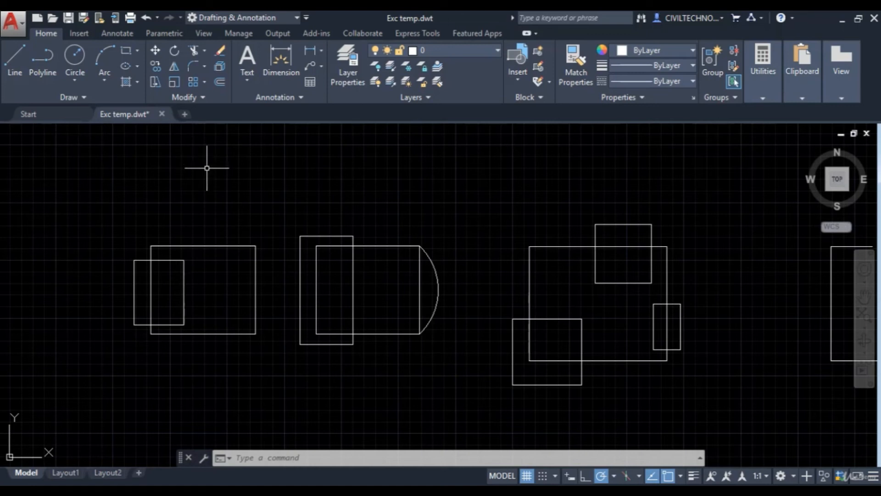
{"action": "type", "text": "TR"}
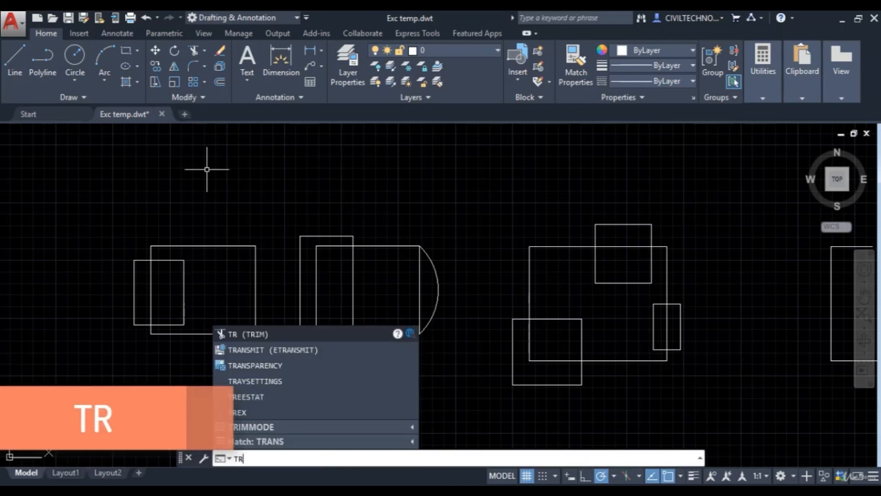
{"action": "key", "text": "Return"}
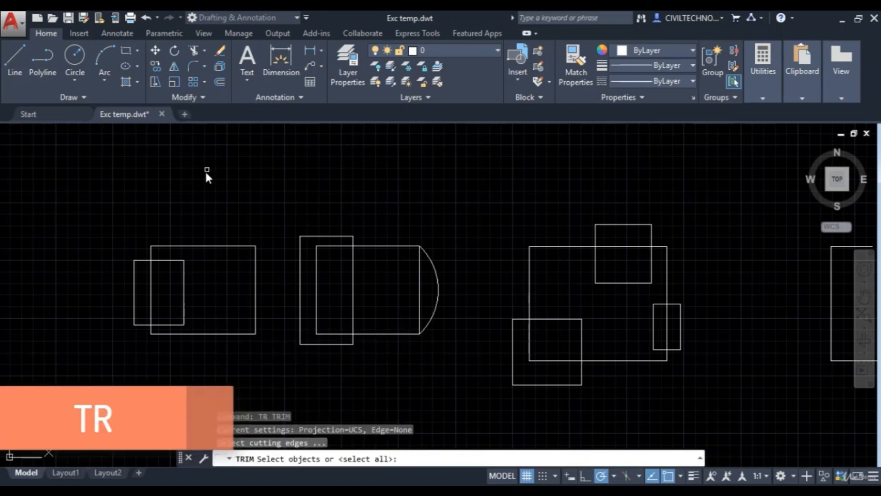
{"action": "key", "text": "Escape"}
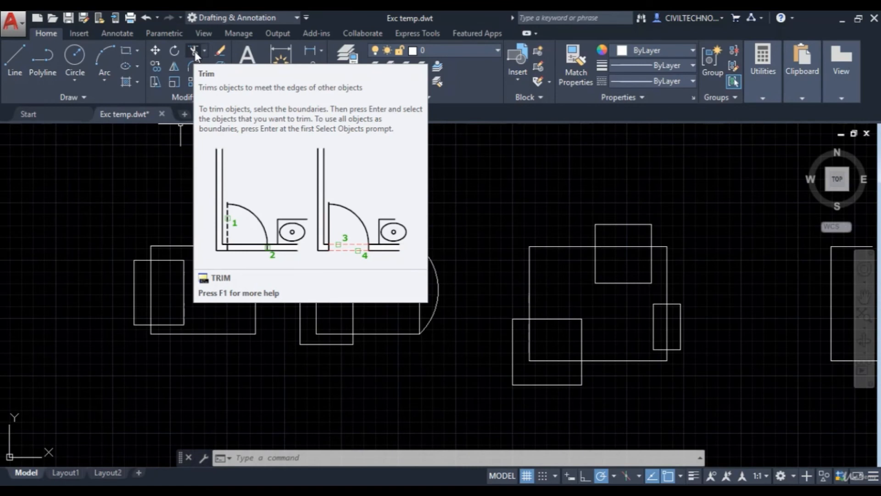
Step: Using all objects as cutting edges, trim the leftmost small rectangle's lines inside the larger rectangle and the edge segment between the two
{"action": "left_click", "coordinate": [203, 51]}
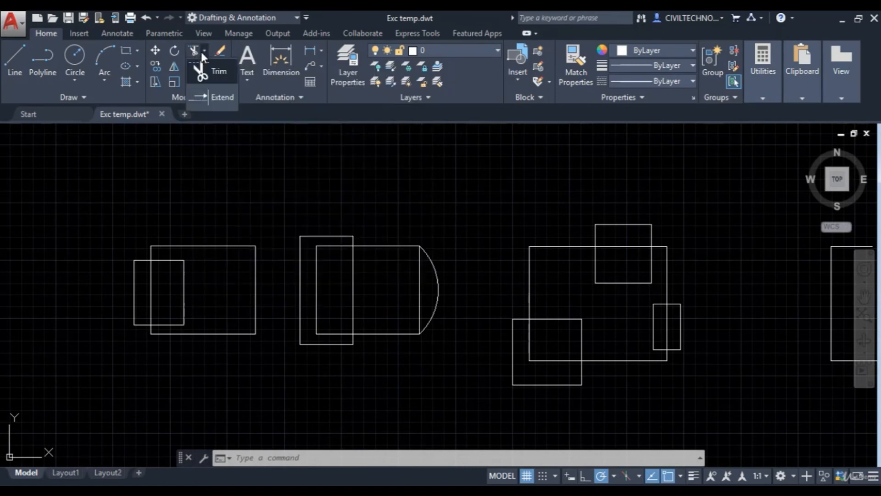
{"action": "left_click", "coordinate": [216, 73]}
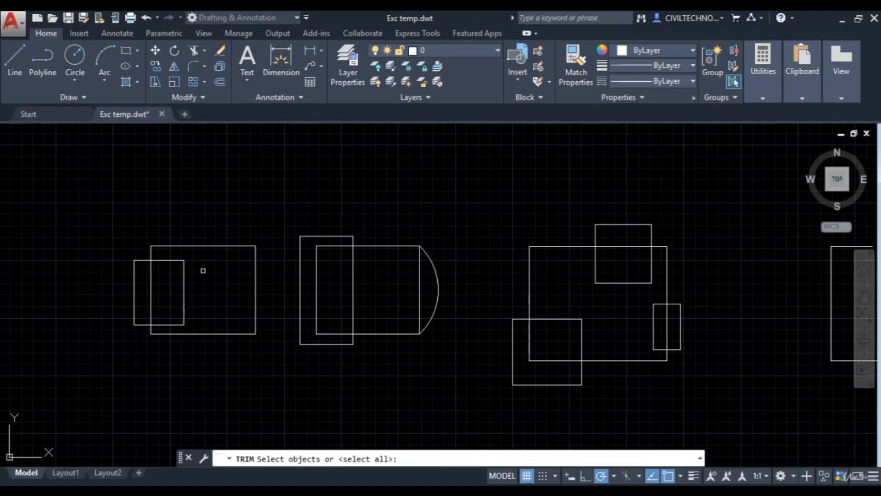
{"action": "key", "text": "Return"}
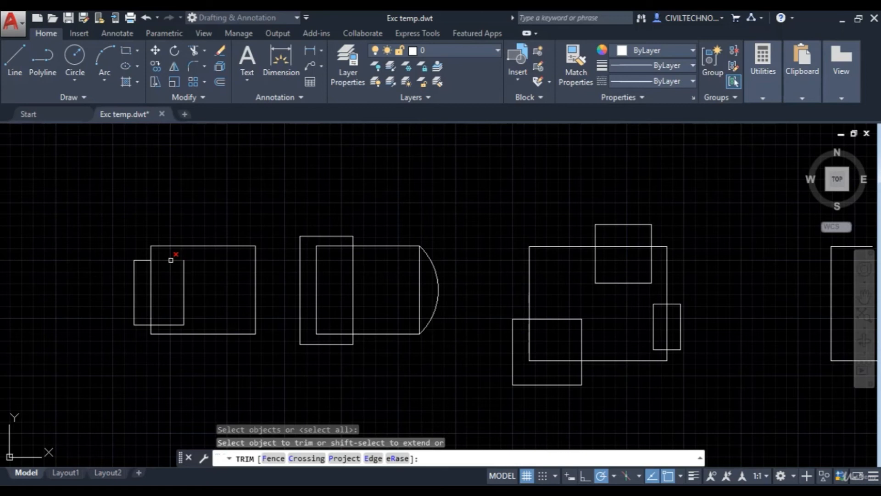
{"action": "left_click", "coordinate": [171, 260]}
{"action": "left_click", "coordinate": [185, 276]}
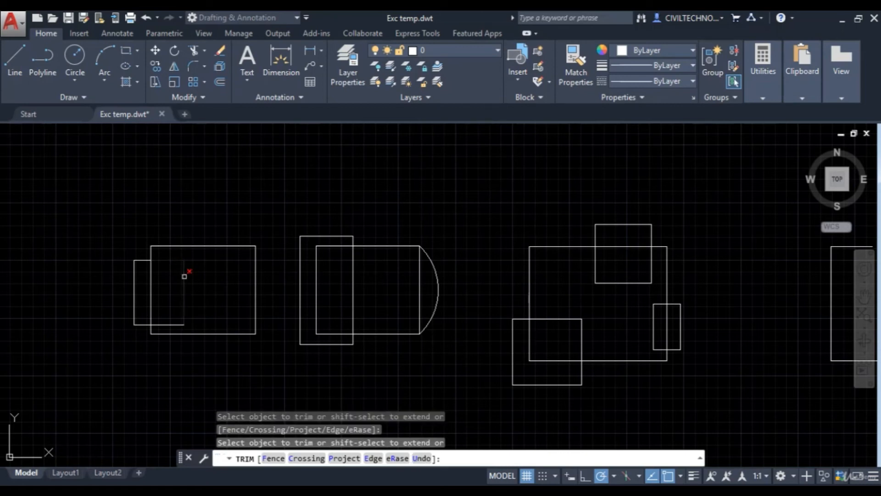
{"action": "left_click", "coordinate": [180, 325]}
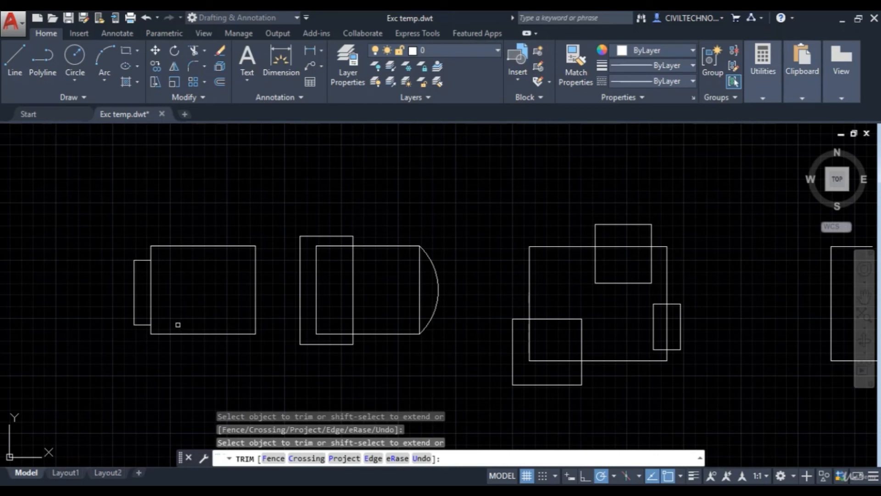
{"action": "left_click", "coordinate": [151, 295]}
{"action": "key", "text": "Escape"}
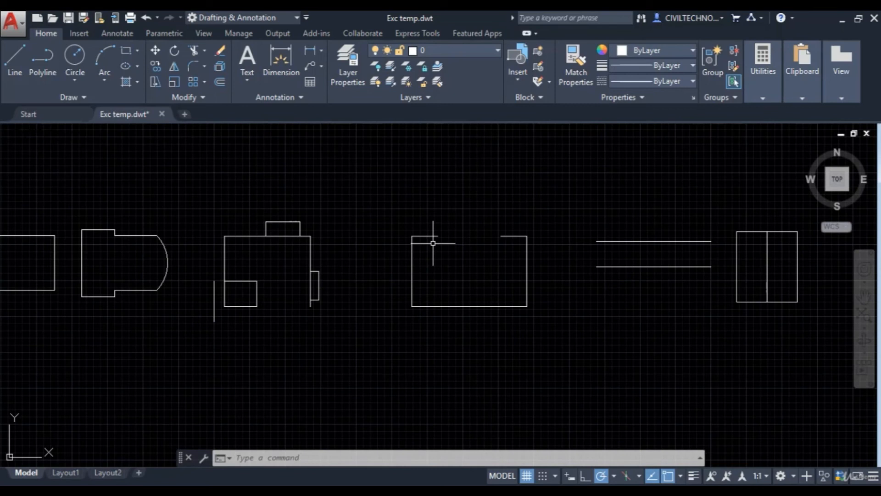
{"action": "middle_click_drag", "start_coordinate": [468, 311], "coordinate": [459, 346]}
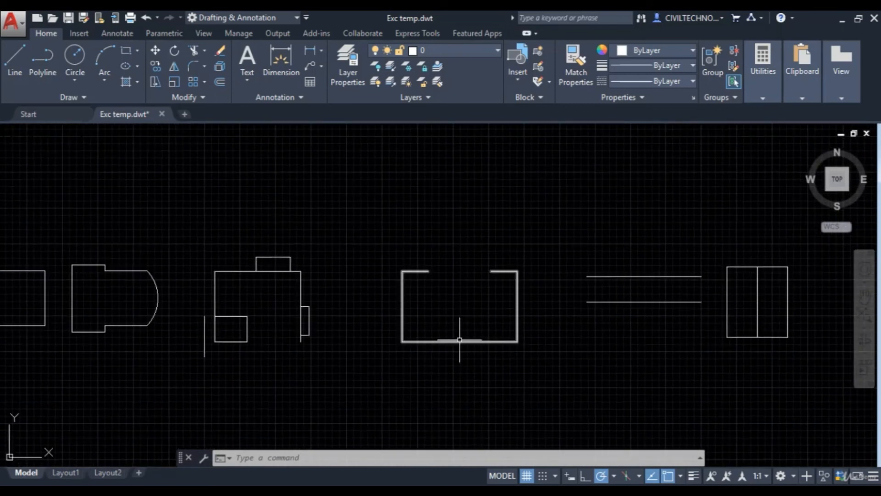
{"action": "left_click", "coordinate": [205, 51]}
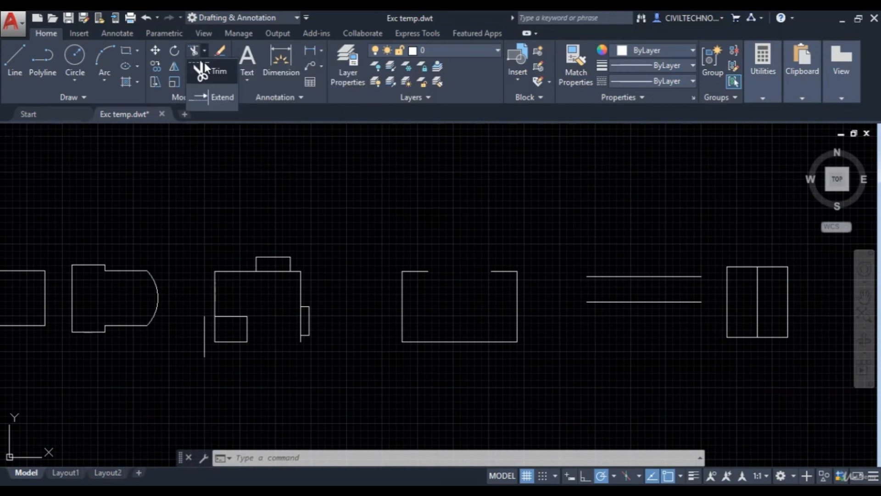
{"action": "left_click", "coordinate": [210, 97]}
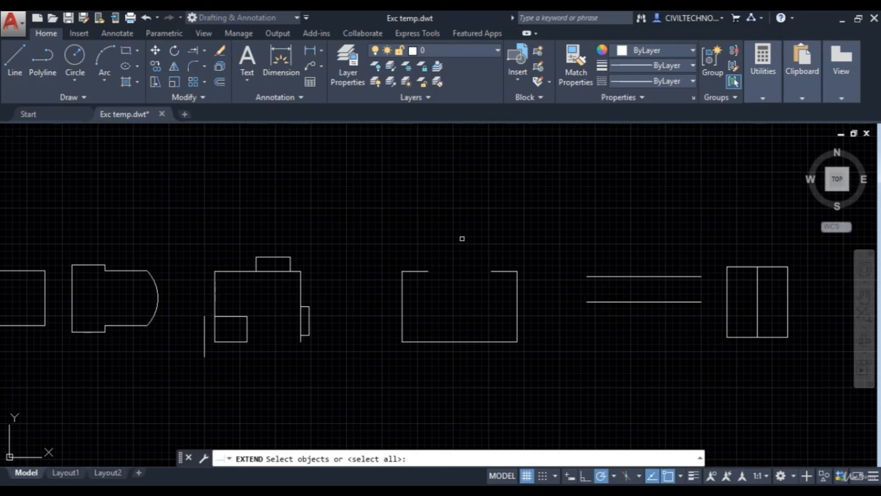
{"action": "key", "text": "Escape"}
Step: Using all objects as boundary edges, extend the short upper-left edge segment of the open rectangle toward its opposite side
{"action": "type", "text": "EX"}
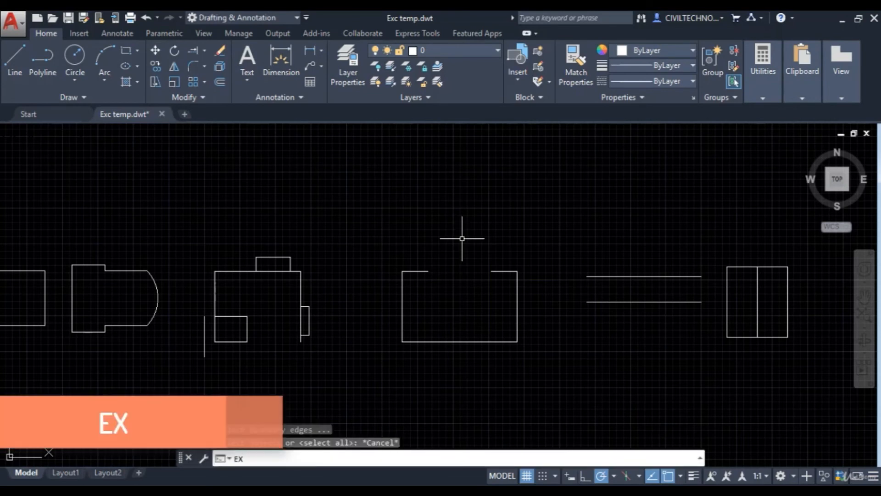
{"action": "key", "text": "Return"}
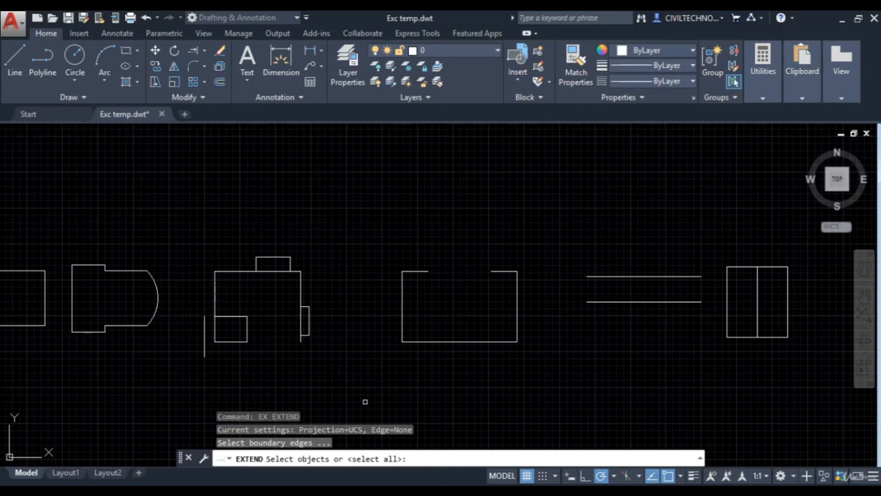
{"action": "key", "text": "Return"}
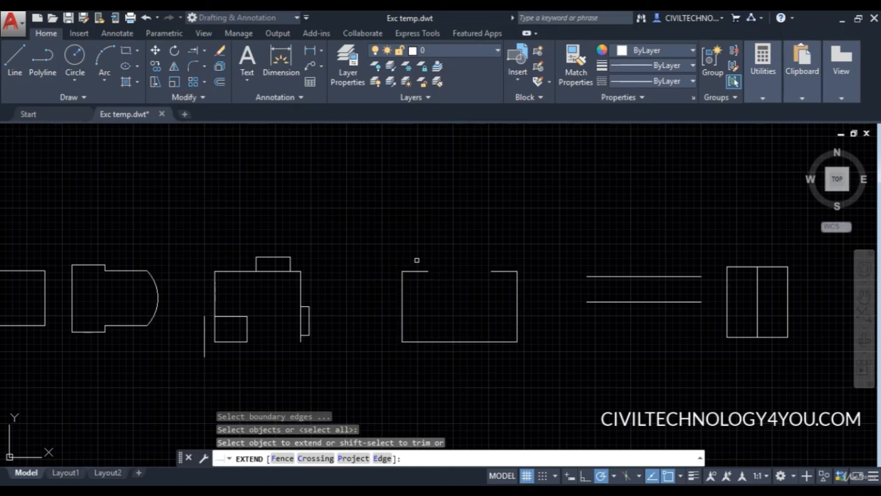
{"action": "left_click", "coordinate": [417, 270]}
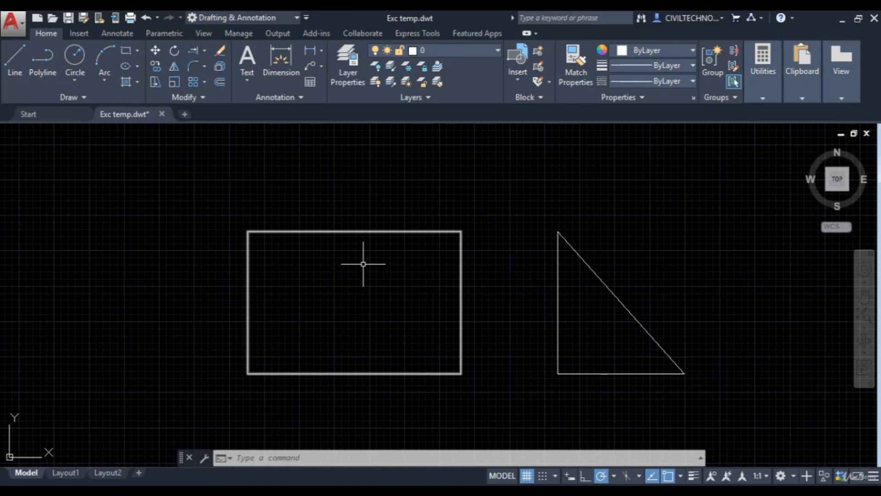
{"action": "left_click", "coordinate": [372, 229]}
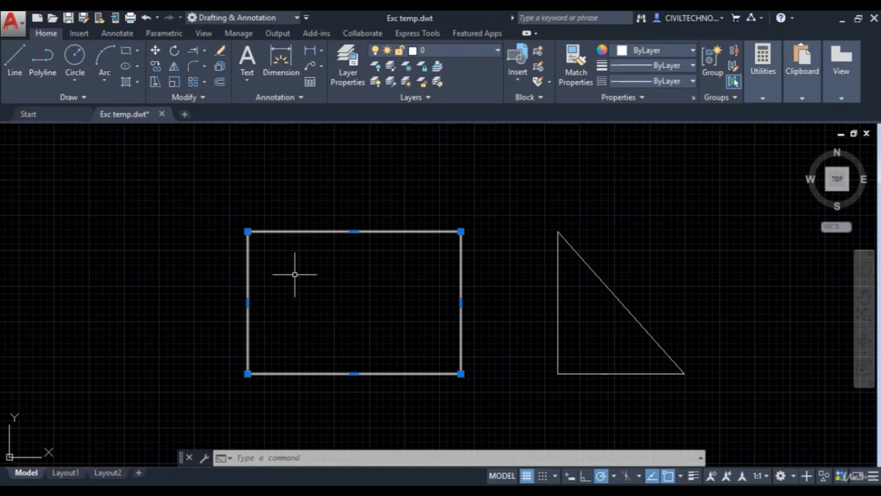
{"action": "key", "text": "Escape"}
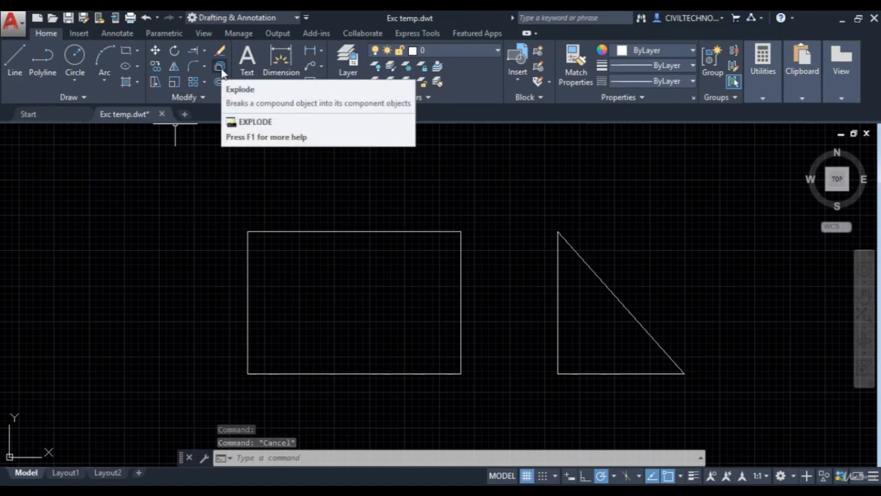
{"action": "type", "text": "x"}
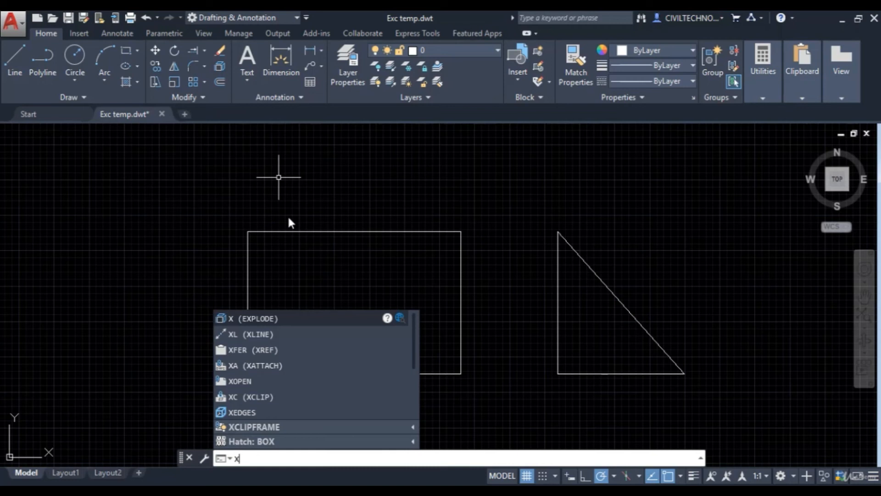
{"action": "key", "text": "Return"}
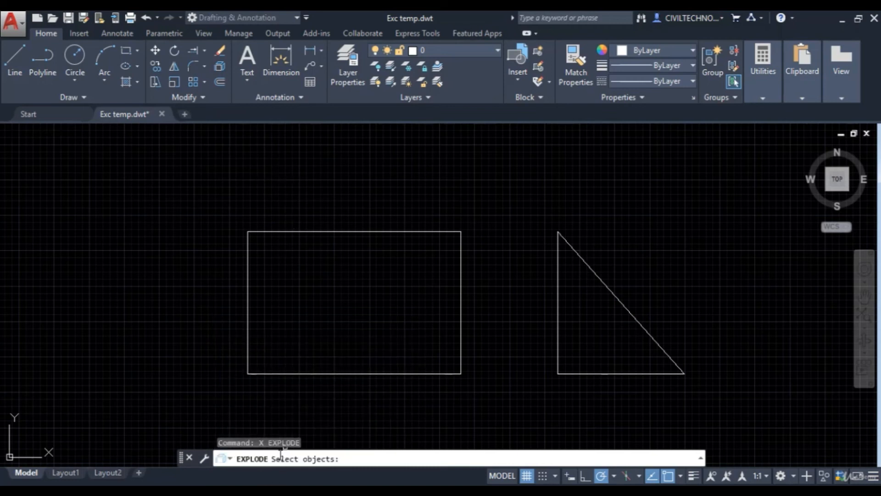
{"action": "key", "text": "Escape"}
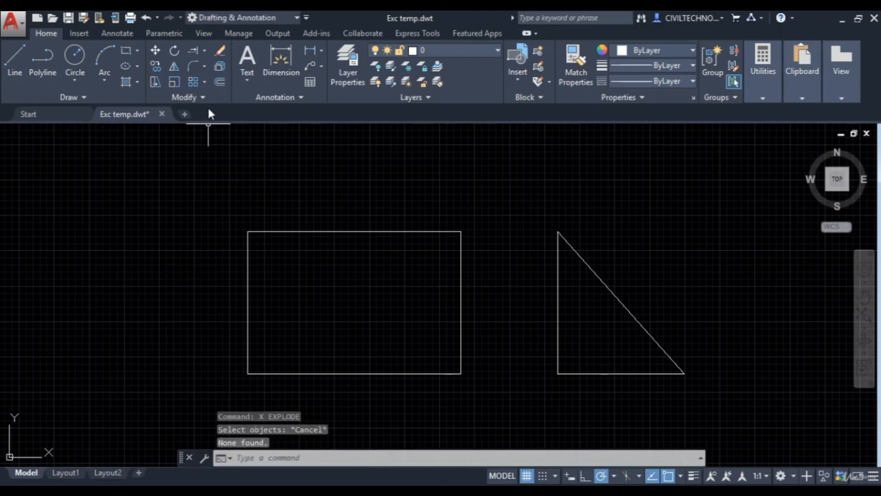
Step: Explode the rectangle beside the triangle into separate lines
{"action": "left_click", "coordinate": [219, 67]}
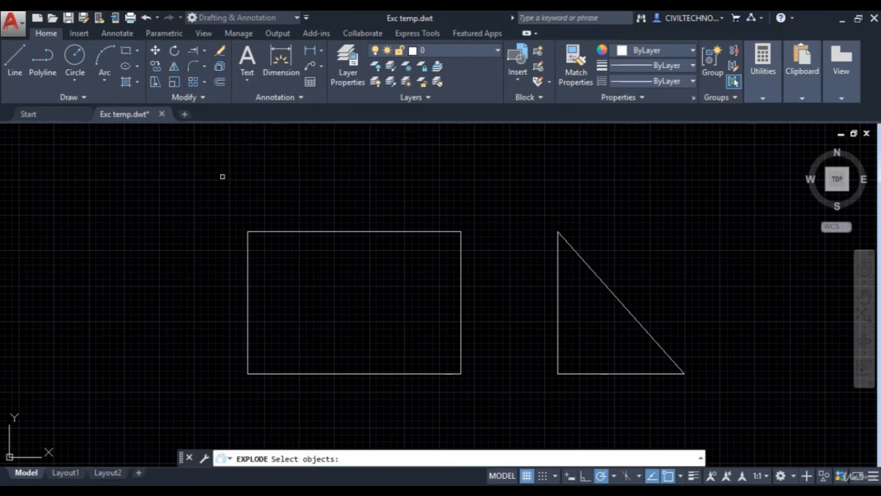
{"action": "left_click", "coordinate": [224, 184]}
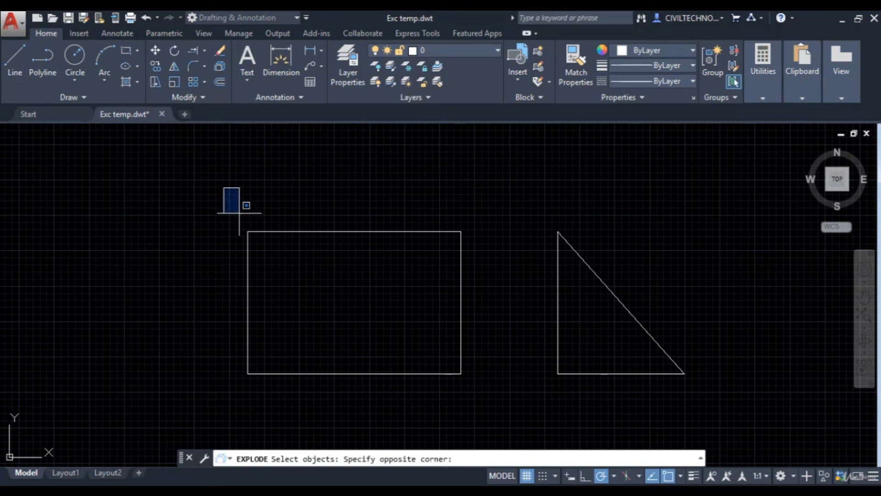
{"action": "left_click", "coordinate": [491, 412]}
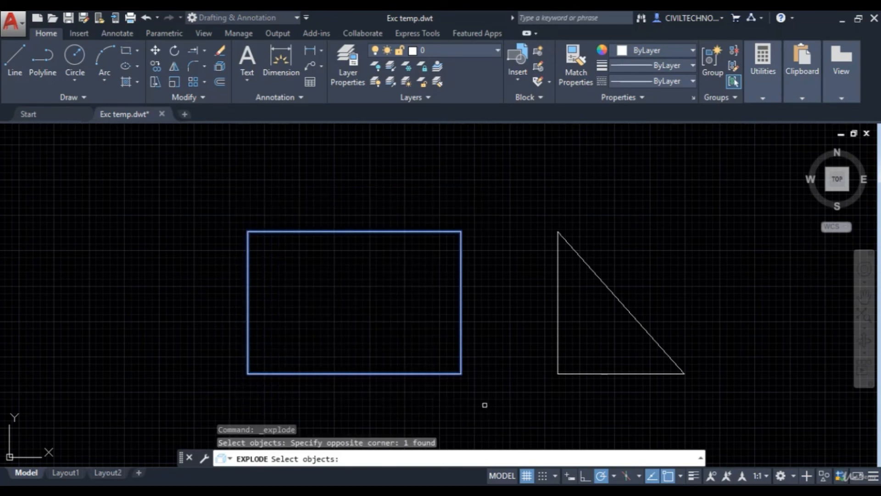
{"action": "key", "text": "Return"}
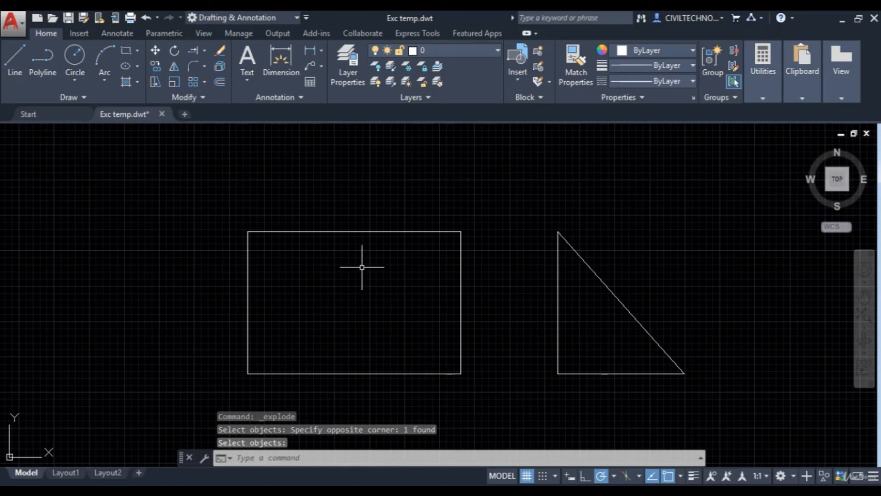
Step: Select the exploded rectangle's four edges one by one to check that they are separate, and clear the selection
{"action": "left_click", "coordinate": [349, 231]}
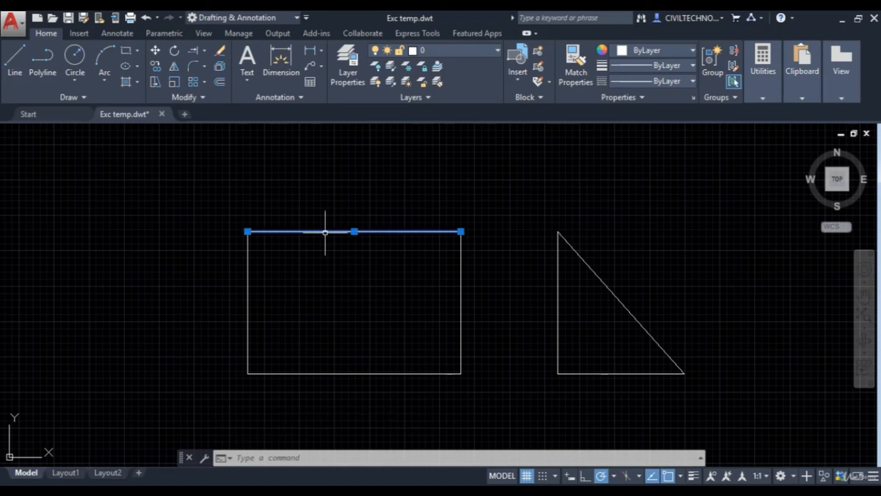
{"action": "left_click", "coordinate": [461, 258]}
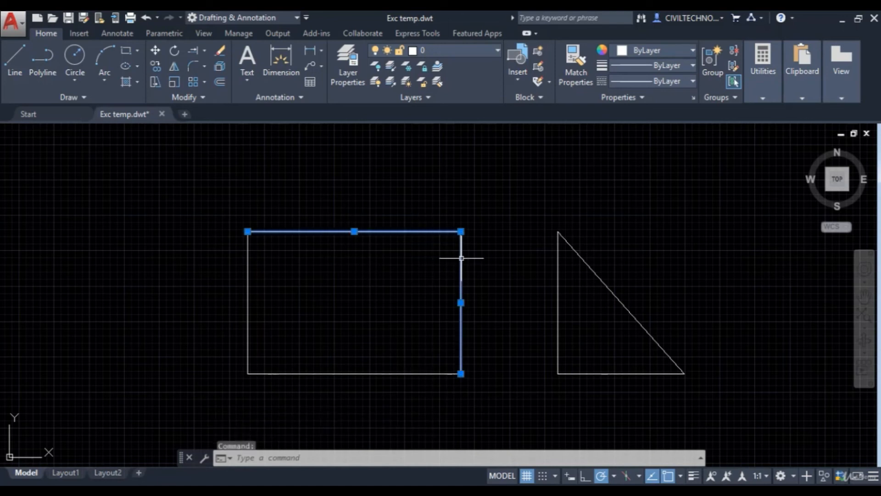
{"action": "left_click", "coordinate": [418, 374]}
{"action": "left_click", "coordinate": [248, 293]}
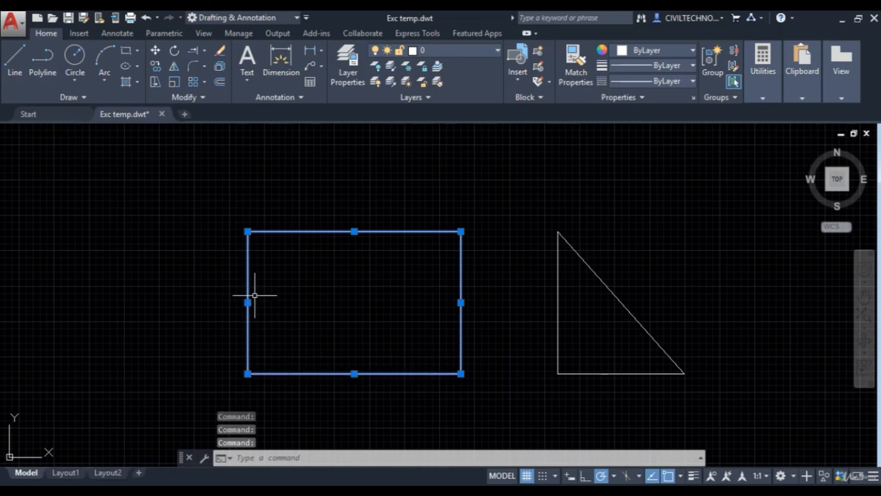
{"action": "middle_click_drag", "start_coordinate": [324, 324], "coordinate": [297, 322]}
{"action": "key", "text": "Escape"}
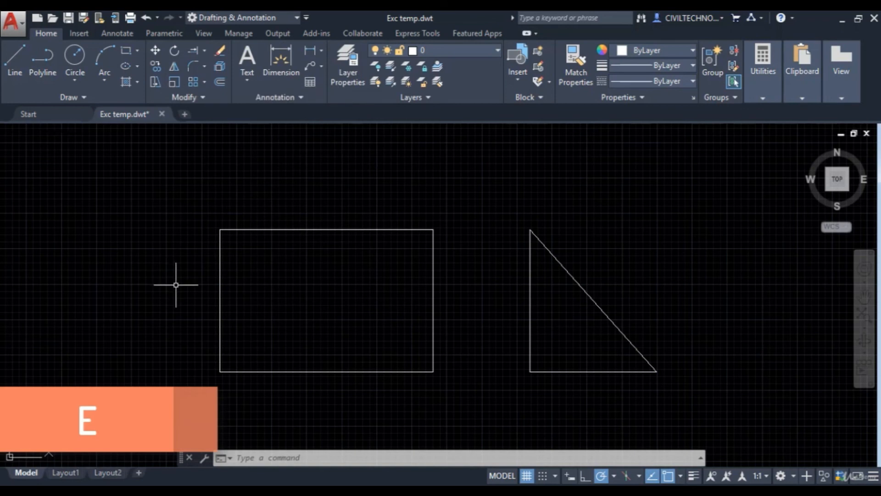
Step: Erase all four lines of the exploded rectangle with a window selection
{"action": "type", "text": "E"}
{"action": "key", "text": "Return"}
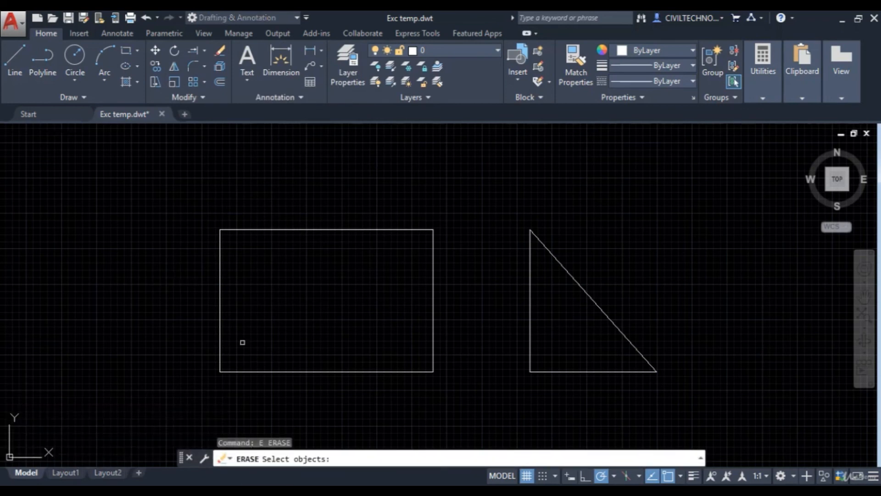
{"action": "left_click", "coordinate": [179, 192]}
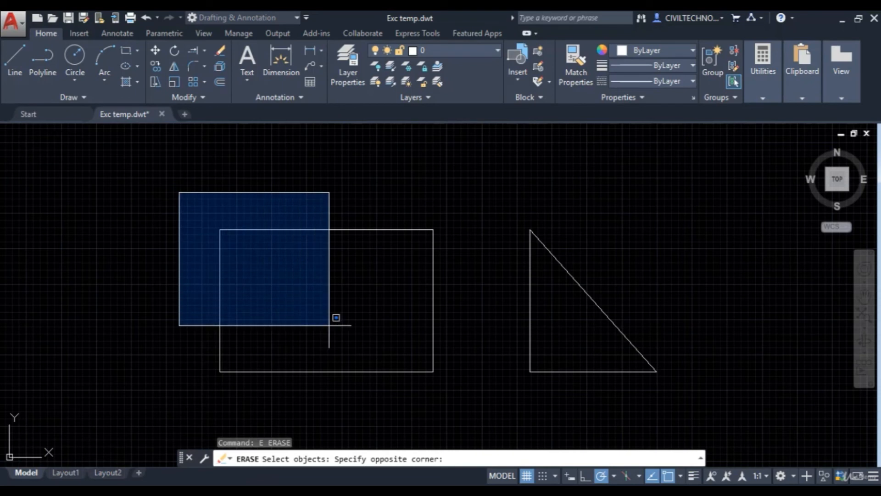
{"action": "left_click", "coordinate": [463, 398]}
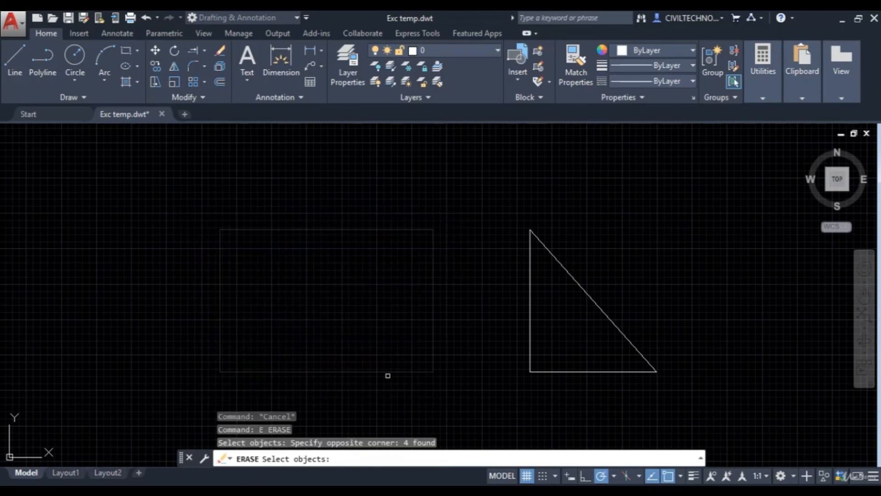
{"action": "key", "text": "Return"}
{"action": "middle_click_drag", "start_coordinate": [341, 325], "coordinate": [260, 316]}
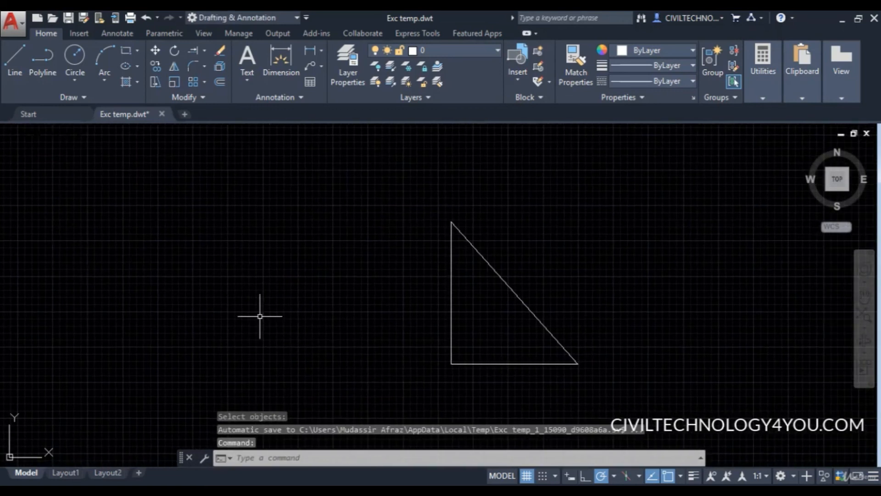
{"action": "key", "text": "Escape"}
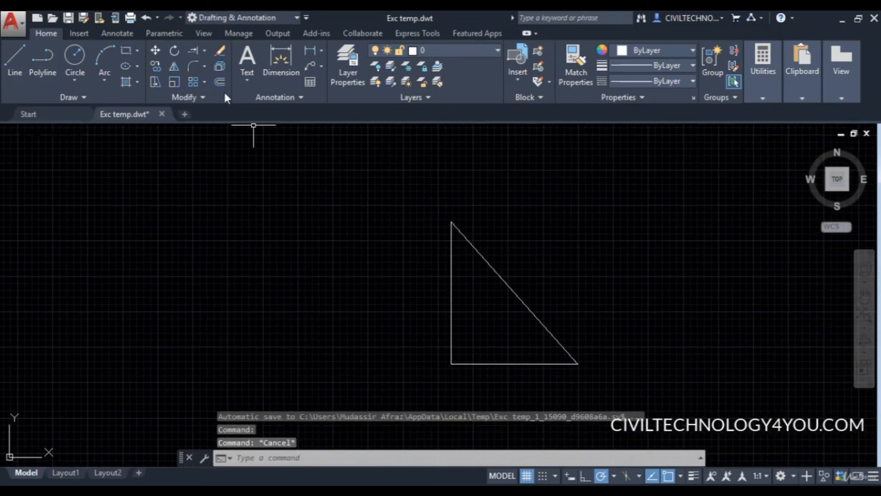
Step: Erase the three lines of the remaining triangle with a window selection
{"action": "left_click", "coordinate": [220, 50]}
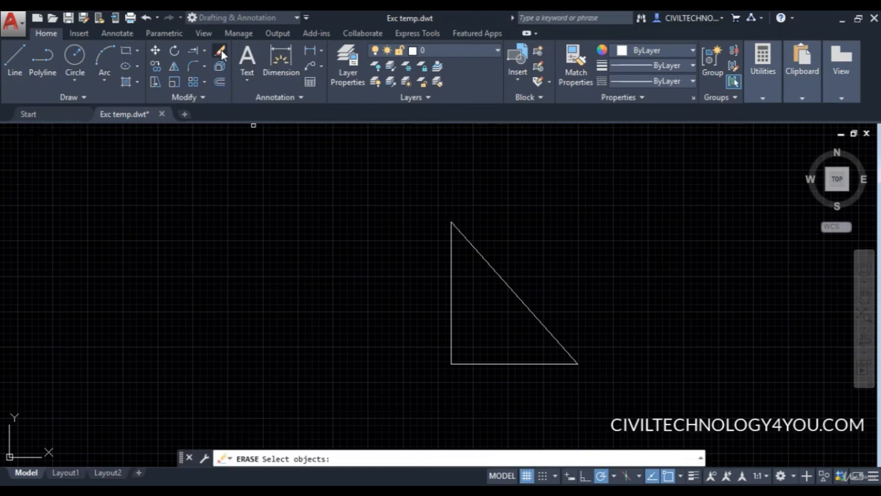
{"action": "left_click", "coordinate": [387, 188]}
{"action": "left_click", "coordinate": [622, 394]}
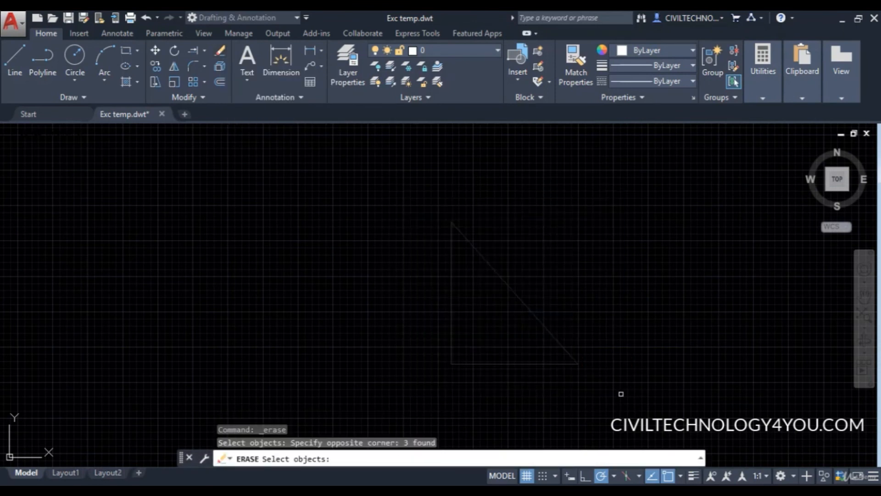
{"action": "key", "text": "Return"}
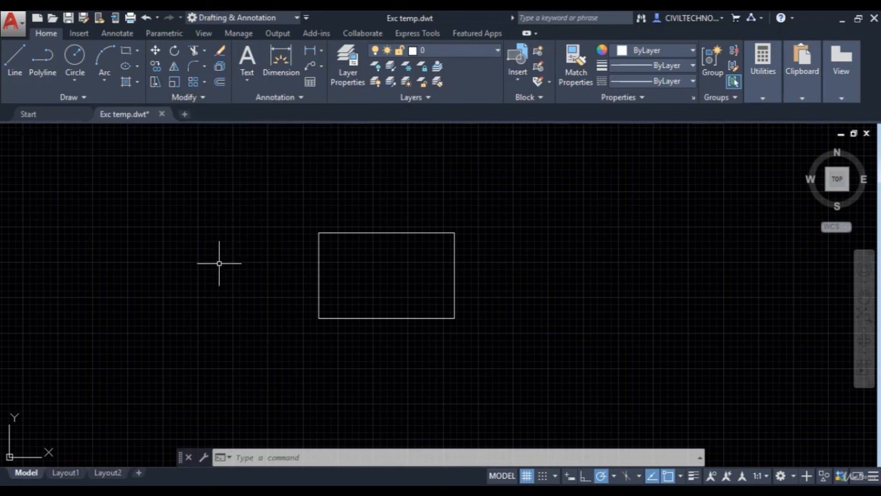
{"action": "type", "text": "s"}
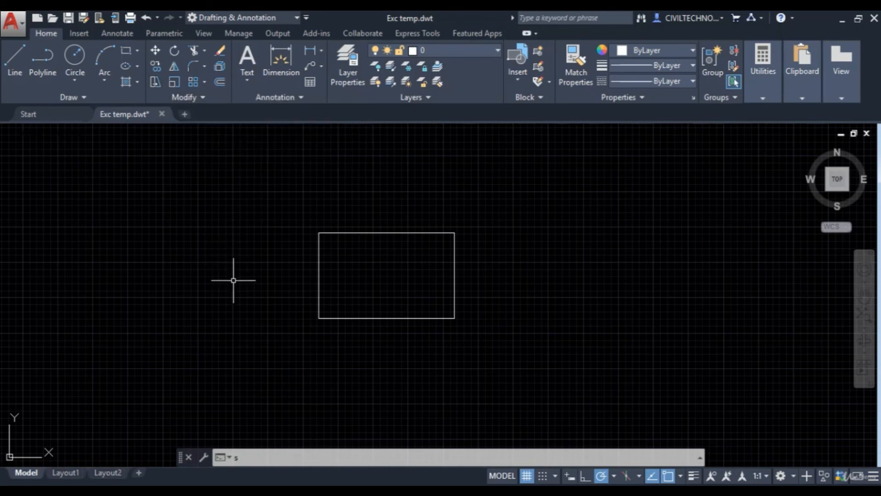
{"action": "type", "text": "tr"}
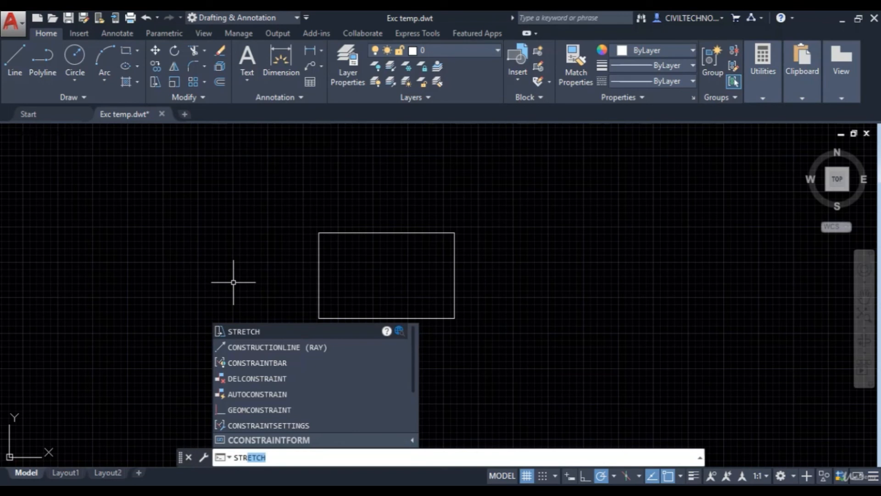
{"action": "key", "text": "Escape"}
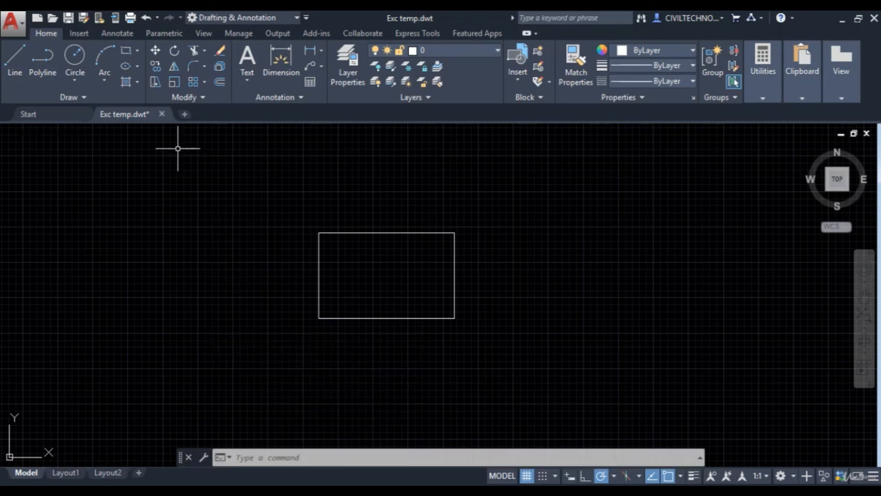
Step: Stretch the rectangle horizontally to the right, selecting its right half with a crossing window and using the right edge's midpoint as base point
{"action": "left_click", "coordinate": [155, 84]}
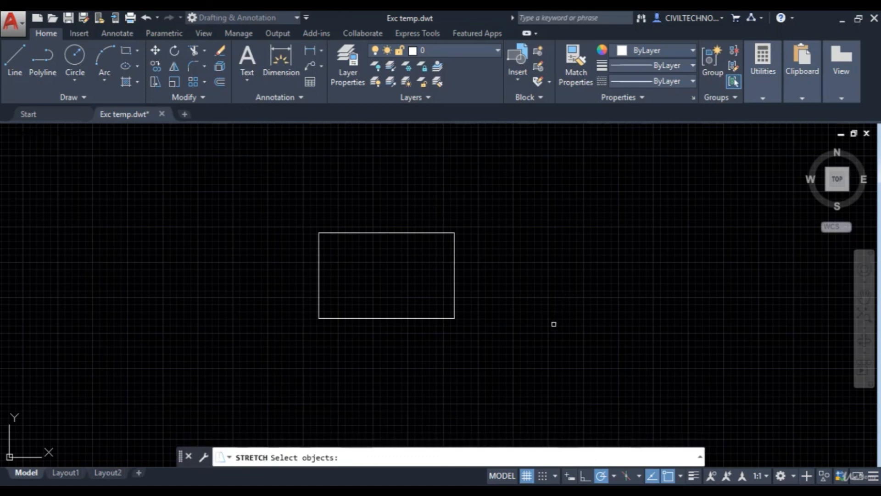
{"action": "left_click", "coordinate": [477, 357]}
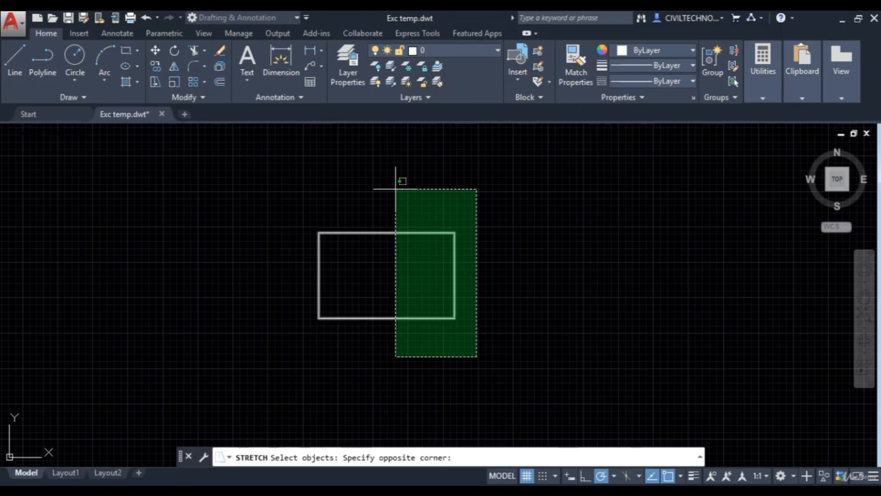
{"action": "left_click", "coordinate": [396, 189]}
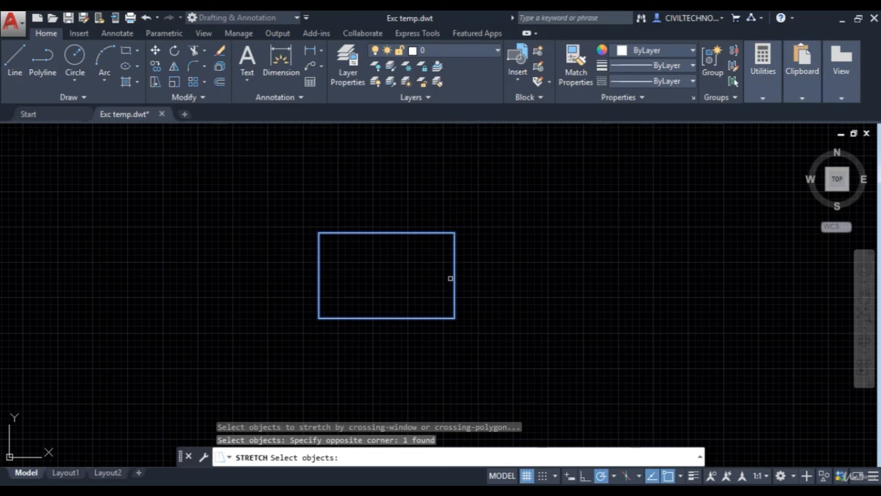
{"action": "key", "text": "Return"}
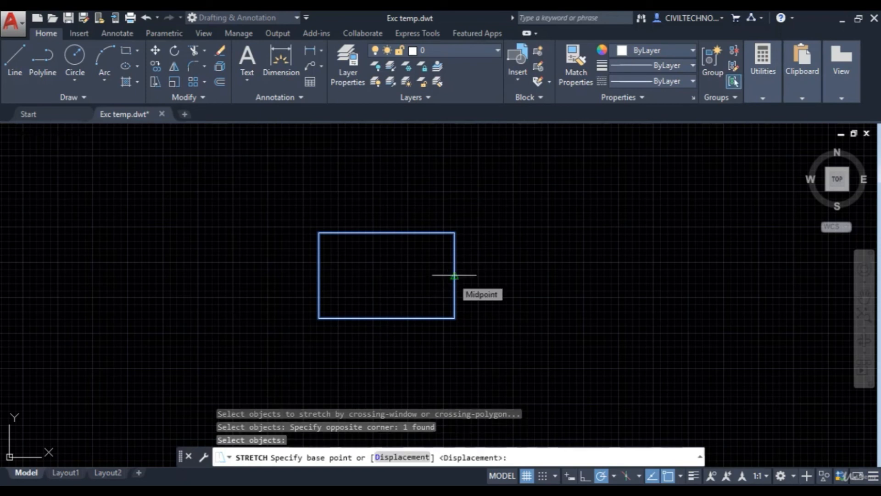
{"action": "left_click", "coordinate": [455, 275]}
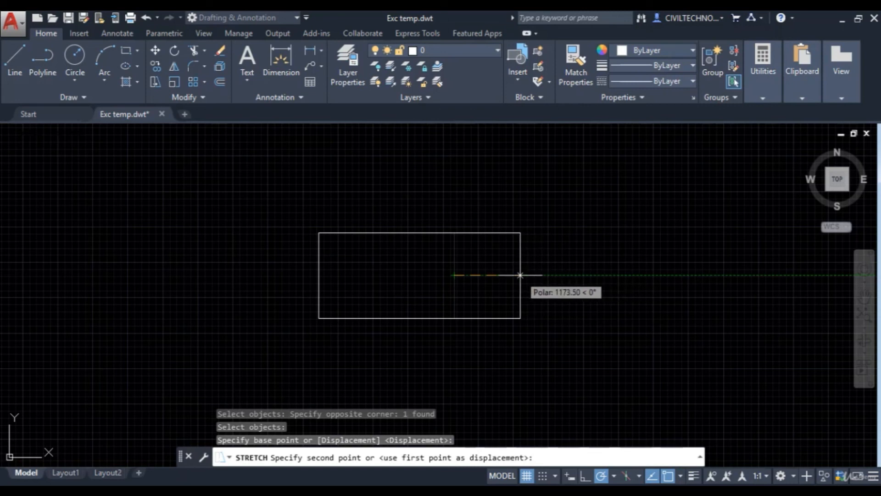
{"action": "left_click", "coordinate": [568, 275]}
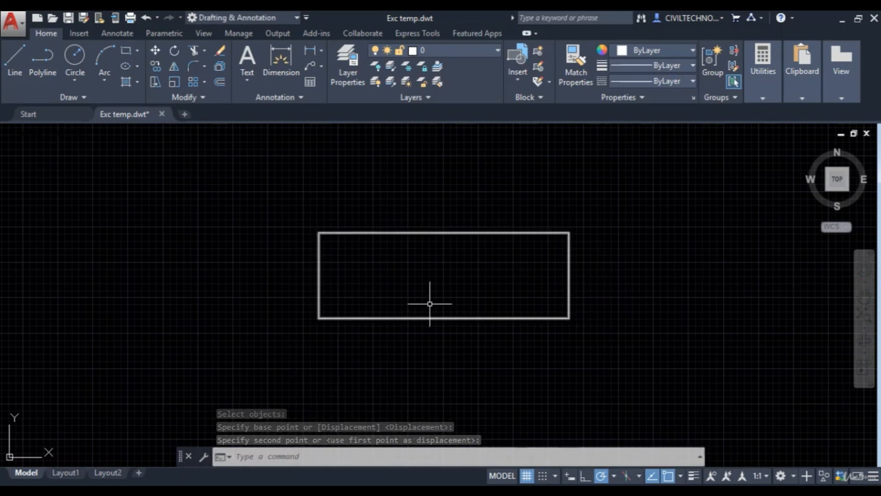
Step: Fillet the upper-right corner of the rectangle beside the square with a radius of 100
{"action": "scroll", "coordinate": [439, 271], "scroll_direction": "down", "scroll_amount": 2}
{"action": "scroll", "coordinate": [444, 290], "scroll_direction": "up", "scroll_amount": 2}
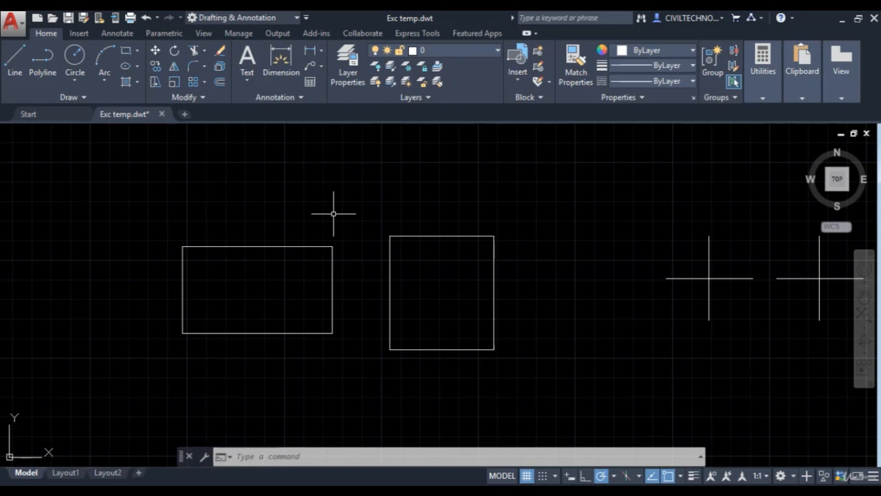
{"action": "scroll", "coordinate": [338, 265], "scroll_direction": "up", "scroll_amount": 3}
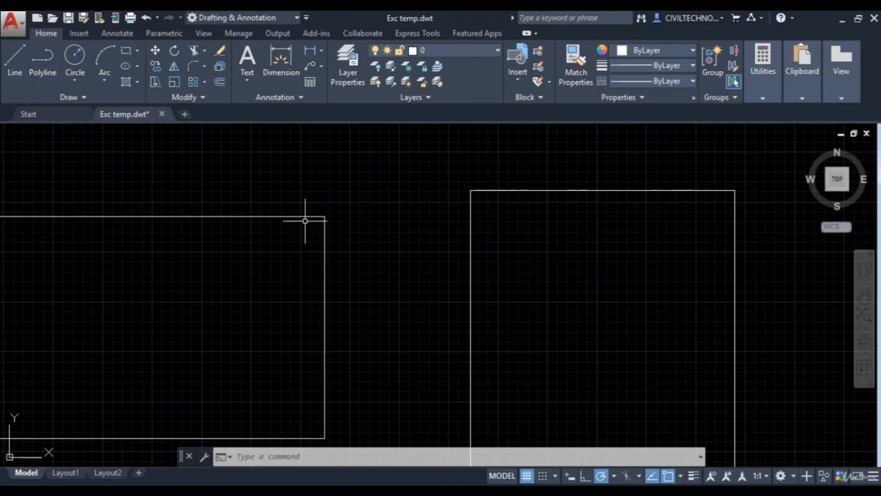
{"action": "scroll", "coordinate": [324, 274], "scroll_direction": "down", "scroll_amount": 2}
{"action": "middle_click_drag", "start_coordinate": [327, 285], "coordinate": [343, 283]}
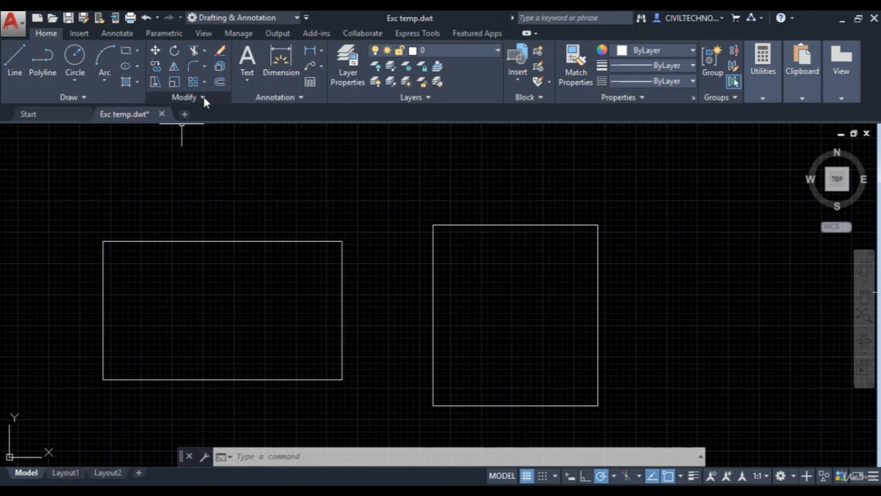
{"action": "left_click", "coordinate": [193, 68]}
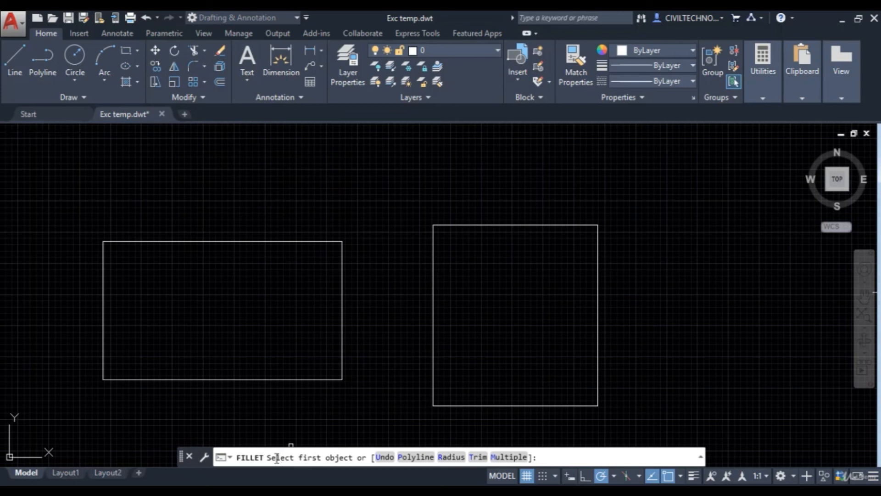
{"action": "middle_click_drag", "start_coordinate": [293, 240], "coordinate": [303, 217]}
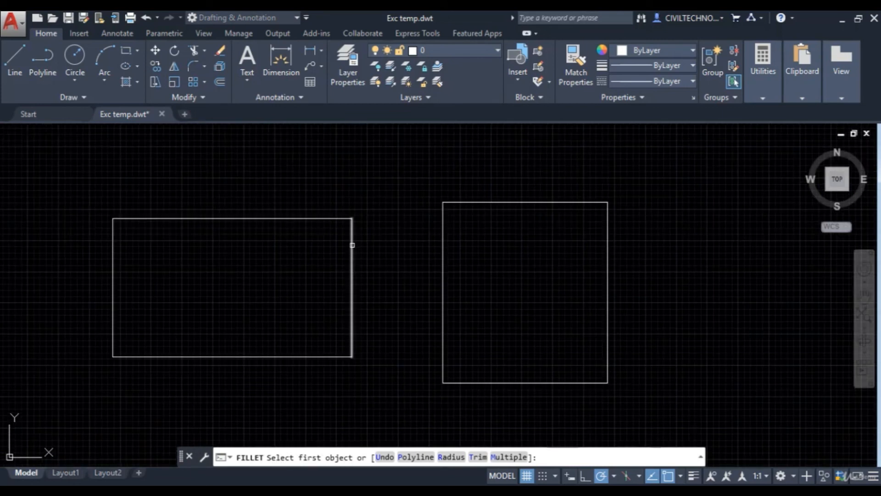
{"action": "left_click", "coordinate": [327, 219]}
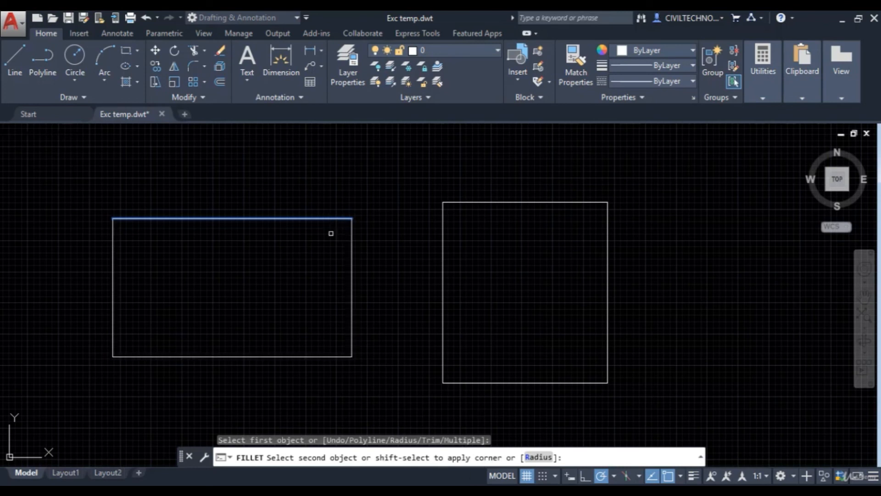
{"action": "left_click", "coordinate": [539, 458]}
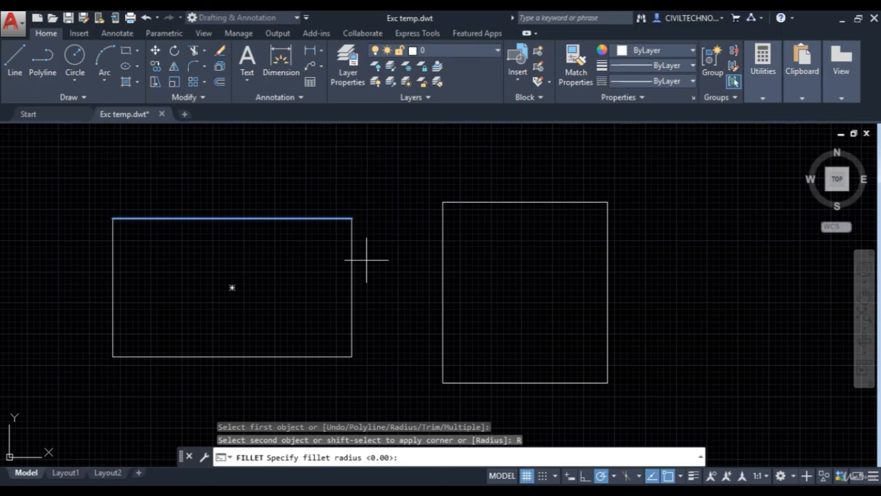
{"action": "type", "text": "100"}
{"action": "key", "text": "Return"}
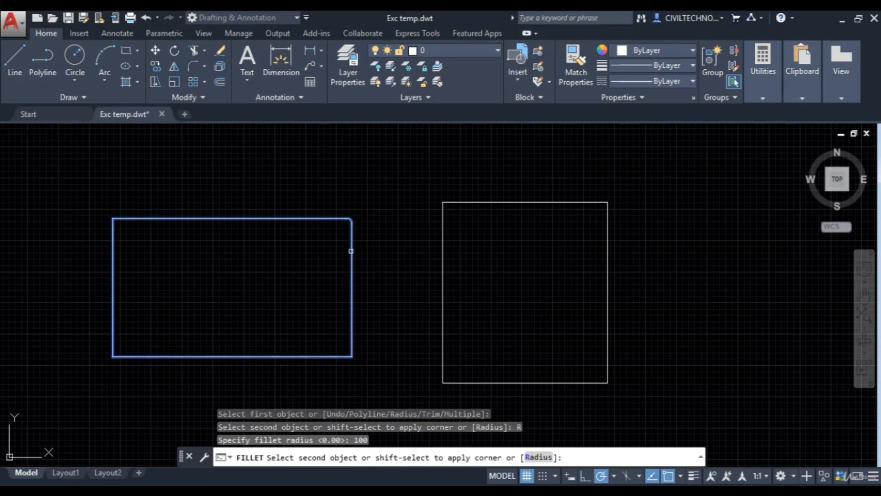
{"action": "left_click", "coordinate": [352, 238]}
{"action": "scroll", "coordinate": [354, 229], "scroll_direction": "up", "scroll_amount": 6}
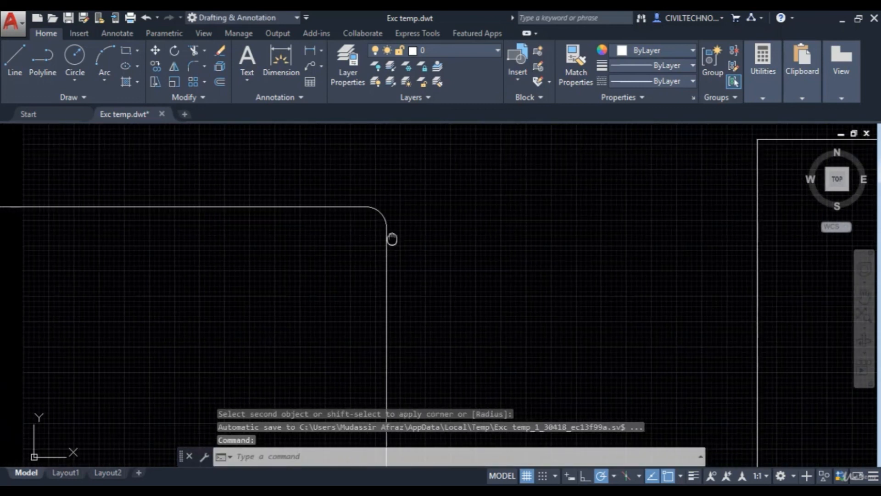
{"action": "scroll", "coordinate": [456, 210], "scroll_direction": "down", "scroll_amount": 6}
{"action": "scroll", "coordinate": [487, 217], "scroll_direction": "up", "scroll_amount": 5}
{"action": "scroll", "coordinate": [451, 219], "scroll_direction": "down", "scroll_amount": 5}
{"action": "middle_click_drag", "start_coordinate": [459, 223], "coordinate": [492, 216]}
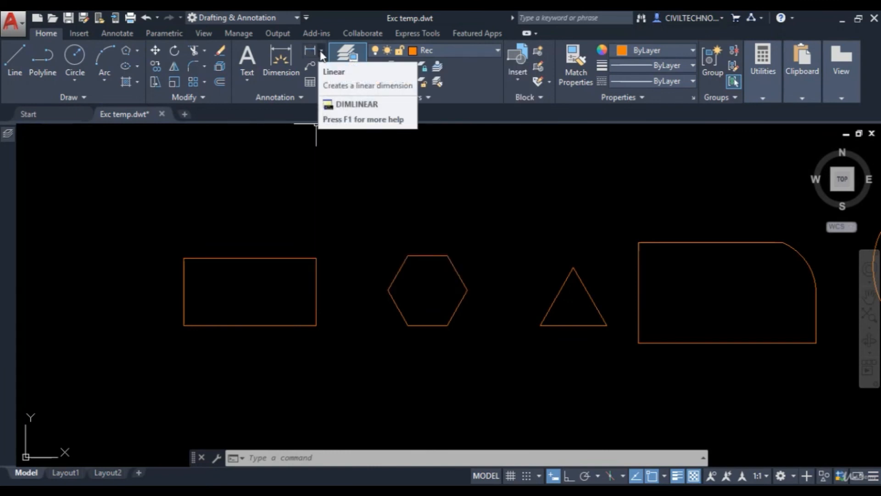
Step: Create a layer named Dimensions with color 20 and make it the current layer
{"action": "left_click", "coordinate": [322, 52]}
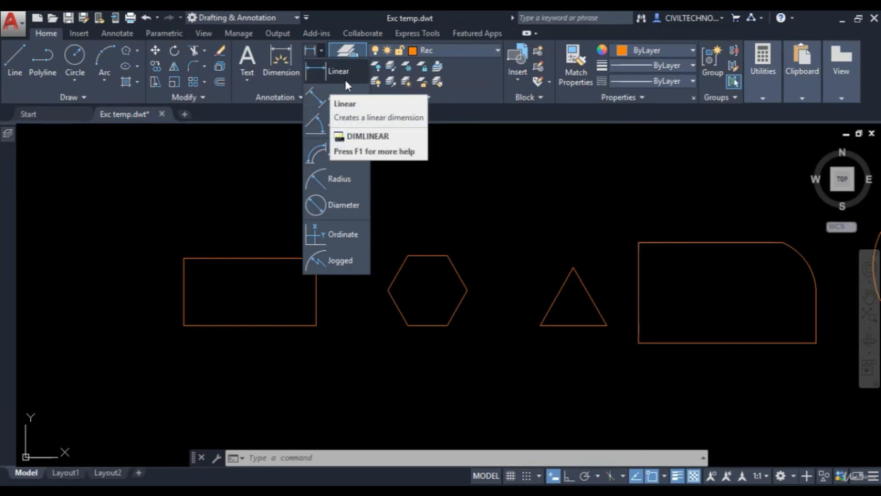
{"action": "left_click", "coordinate": [320, 52]}
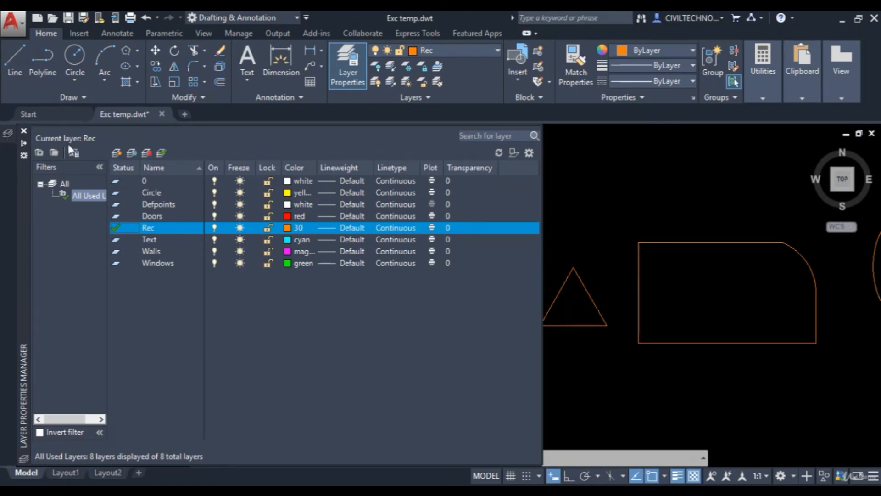
{"action": "left_click", "coordinate": [119, 154]}
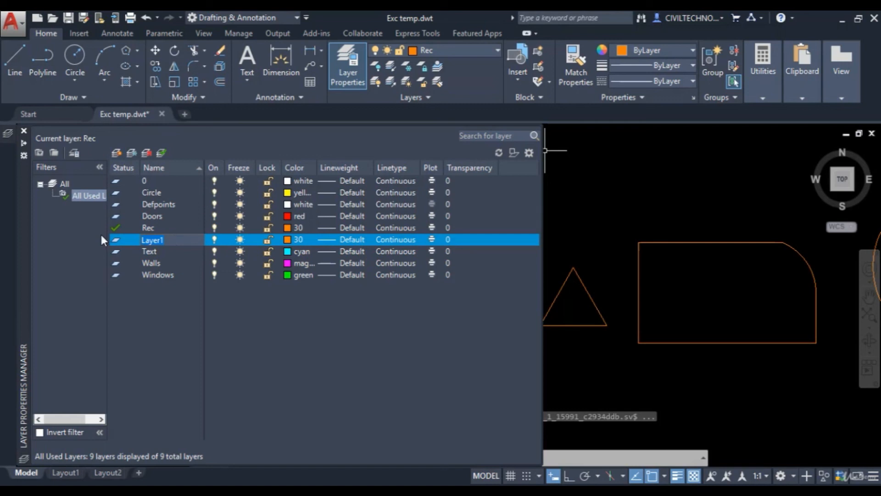
{"action": "type", "text": "Dimensions"}
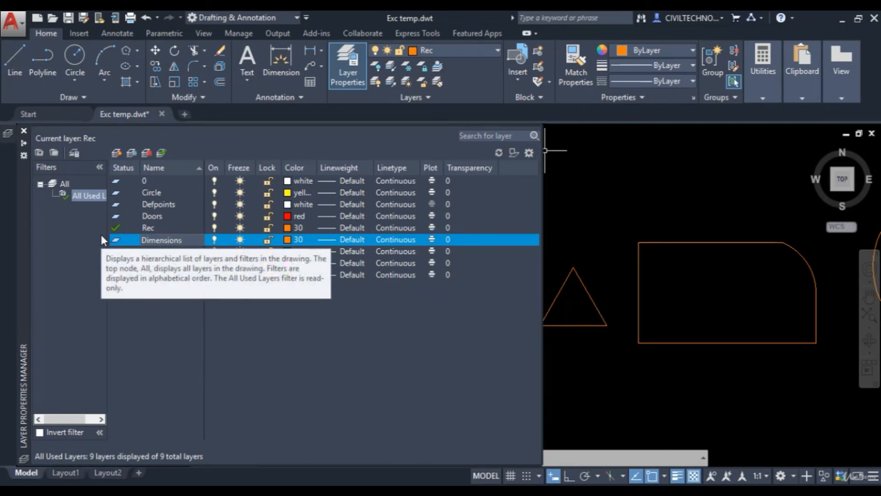
{"action": "left_click", "coordinate": [288, 239]}
{"action": "left_click", "coordinate": [347, 208]}
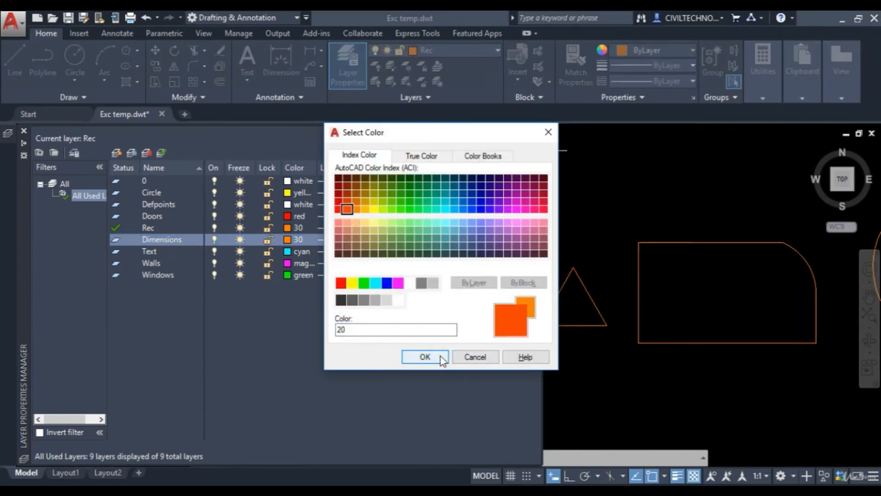
{"action": "left_click", "coordinate": [423, 356]}
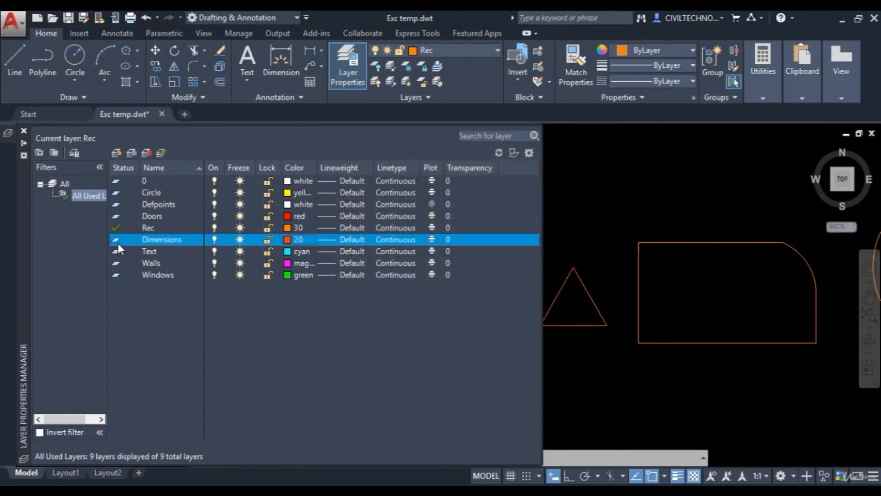
{"action": "left_click", "coordinate": [162, 153]}
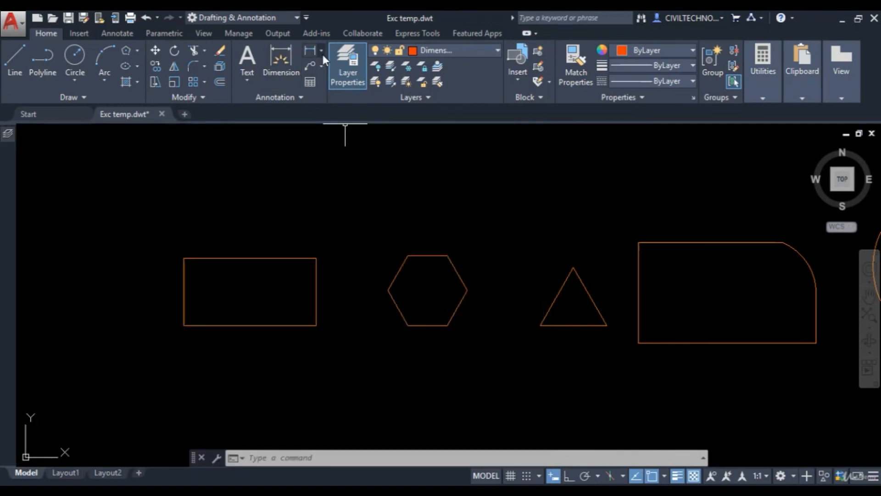
Step: Add a linear dimension to the top edge of the leftmost rectangle, placing the dimension line just above it
{"action": "left_click", "coordinate": [322, 50]}
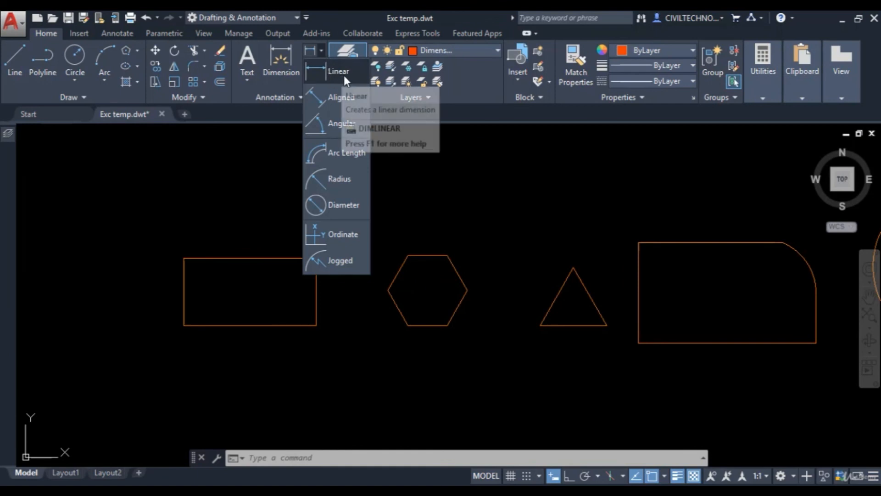
{"action": "left_click", "coordinate": [334, 73]}
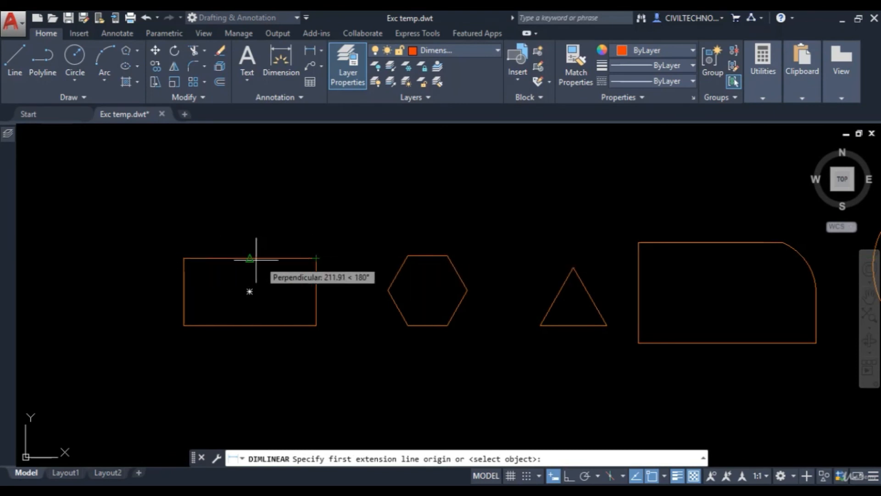
{"action": "mouse_move", "coordinate": [236, 258]}
{"action": "middle_mouse_down"}
{"action": "mouse_move", "coordinate": [234, 214]}
{"action": "mouse_move", "coordinate": [238, 224]}
{"action": "mouse_move", "coordinate": [194, 256]}
{"action": "mouse_move", "coordinate": [181, 250]}
{"action": "middle_mouse_up"}
{"action": "left_click", "coordinate": [180, 245]}
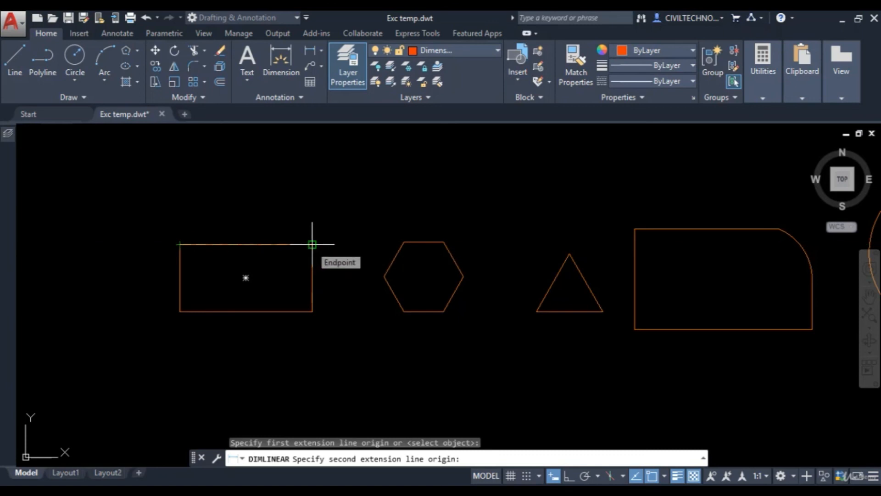
{"action": "left_click", "coordinate": [312, 245]}
{"action": "scroll", "coordinate": [266, 228], "scroll_direction": "up", "scroll_amount": 2}
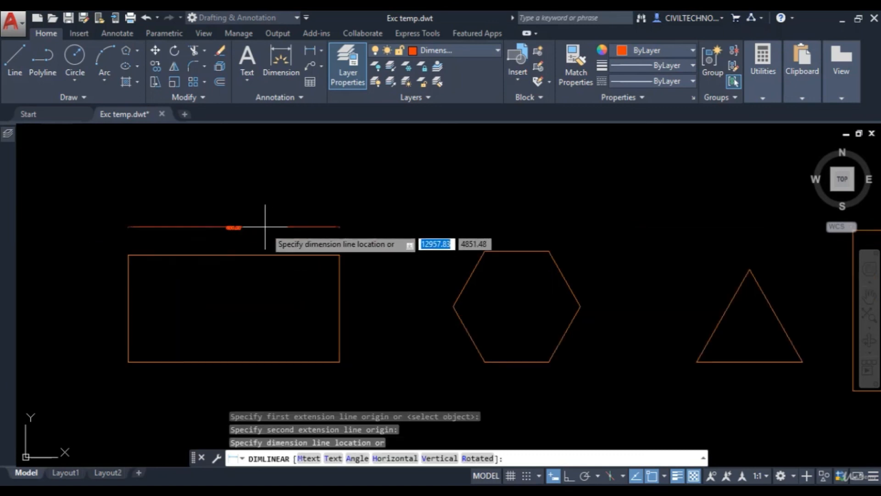
{"action": "left_click", "coordinate": [238, 228]}
{"action": "middle_click_drag", "start_coordinate": [250, 235], "coordinate": [253, 221]}
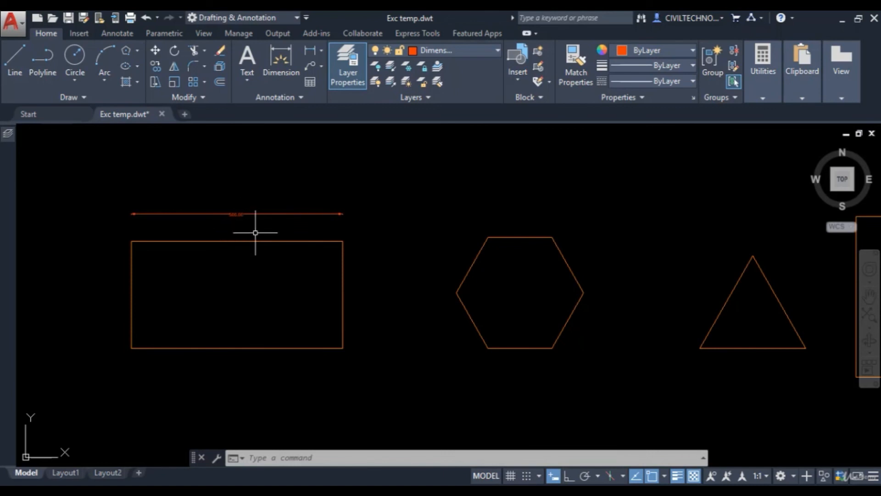
Step: Open the Standard dimension style for modification and set its arrow size to 16
{"action": "mouse_move", "coordinate": [241, 223]}
{"action": "middle_mouse_down"}
{"action": "mouse_move", "coordinate": [237, 213]}
{"action": "mouse_move", "coordinate": [264, 208]}
{"action": "middle_mouse_up"}
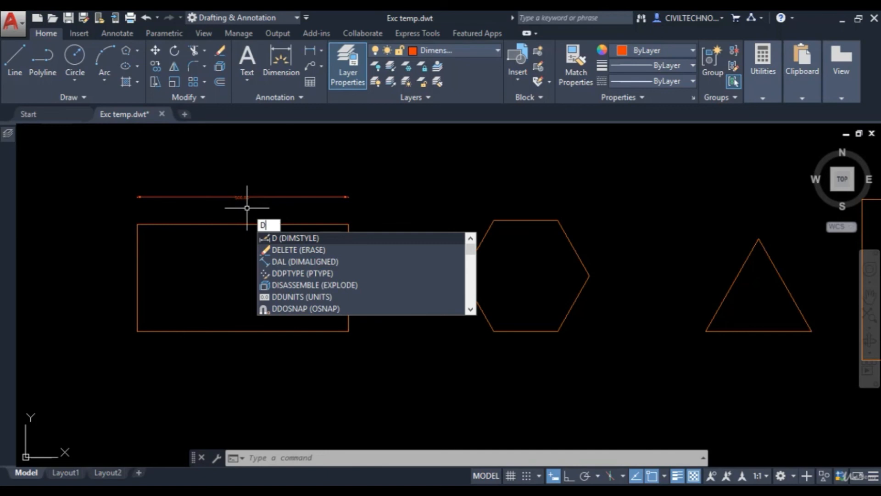
{"action": "key", "text": "Return"}
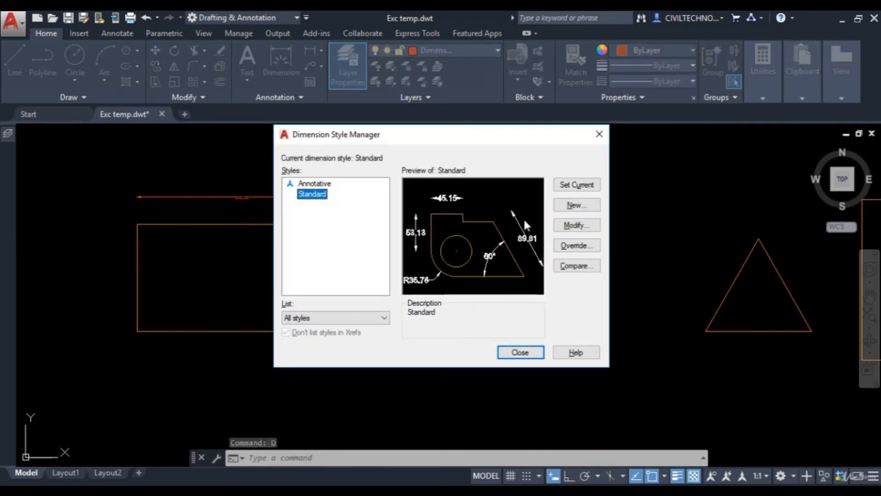
{"action": "left_click", "coordinate": [573, 225]}
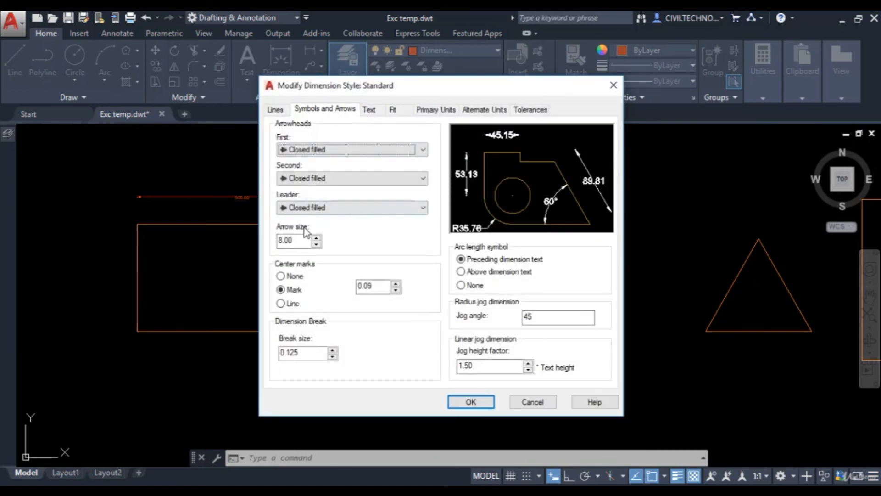
{"action": "left_click", "coordinate": [296, 240]}
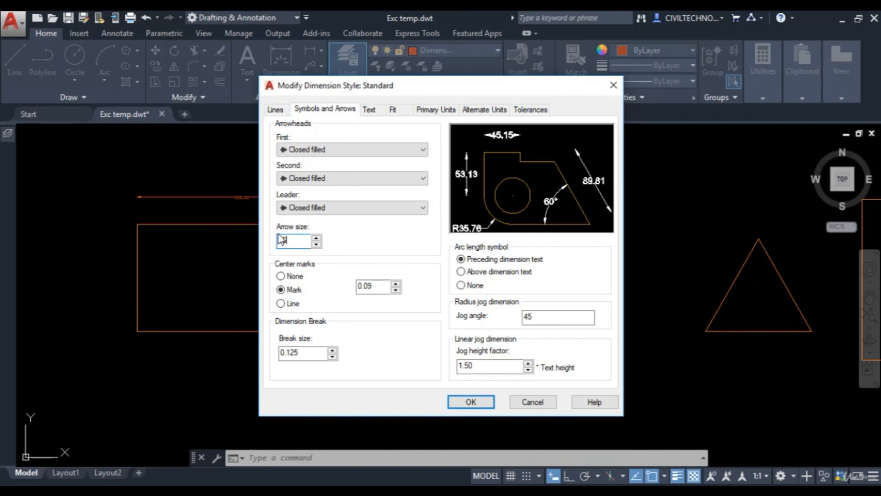
{"action": "key", "text": "Tab"}
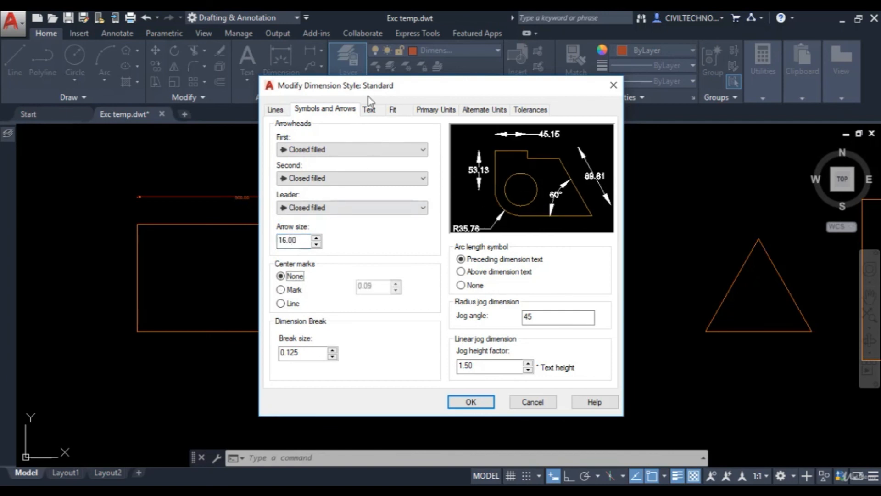
Step: Set the Standard dimension style's text height to 16
{"action": "left_click", "coordinate": [369, 110]}
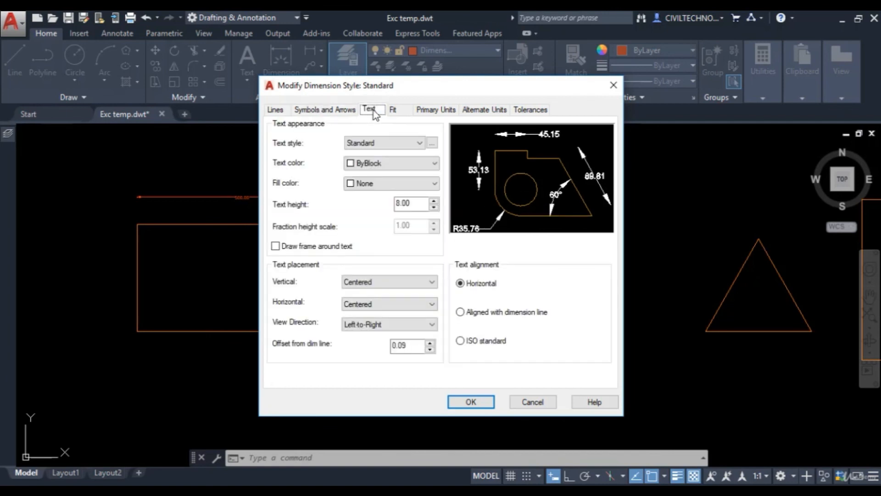
{"action": "double_click", "coordinate": [417, 204]}
{"action": "type", "text": "16"}
{"action": "key", "text": "Tab"}
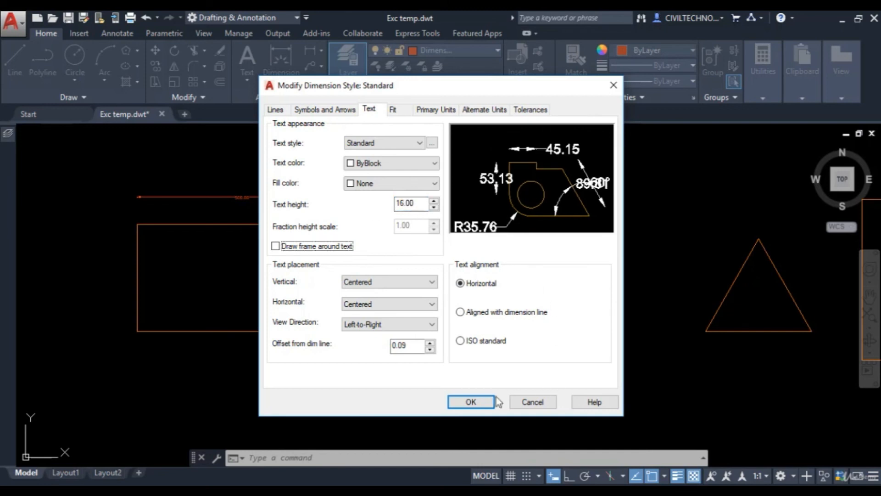
Step: Apply the modified settings, make the Standard dimension style current and close the style manager
{"action": "left_click", "coordinate": [457, 401]}
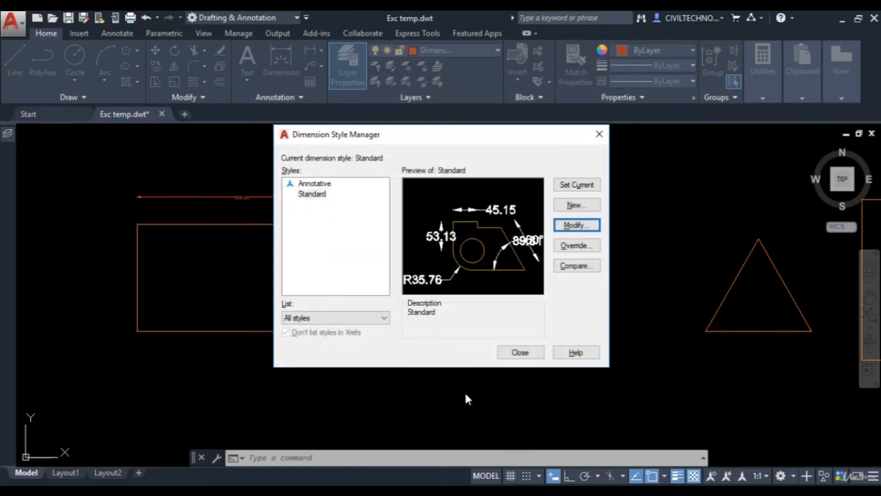
{"action": "left_click", "coordinate": [570, 186]}
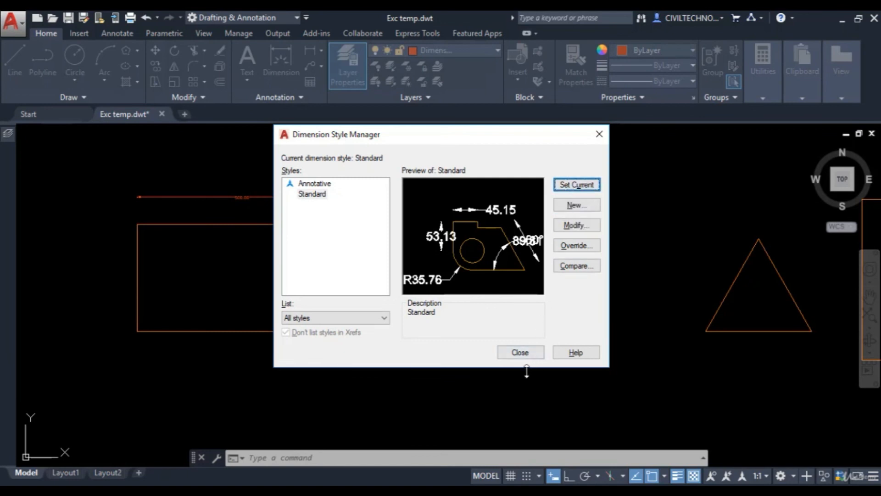
{"action": "left_click", "coordinate": [521, 352]}
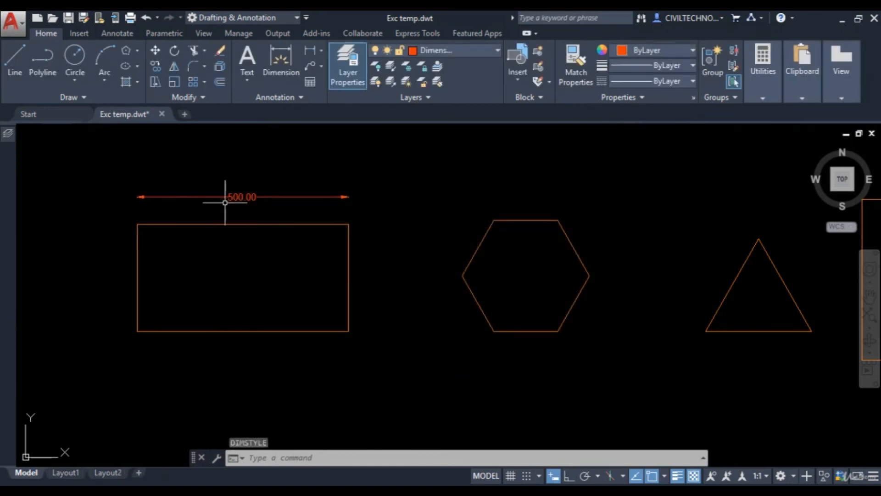
Step: Add a vertical linear dimension to the right edge of the leftmost rectangle, placing the dimension line just outside it
{"action": "middle_click_drag", "start_coordinate": [240, 213], "coordinate": [248, 205]}
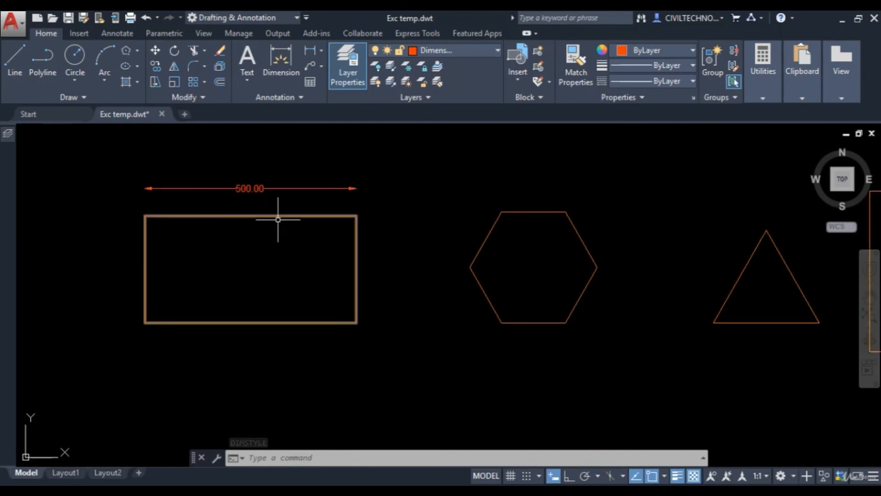
{"action": "middle_click_drag", "start_coordinate": [279, 222], "coordinate": [284, 238]}
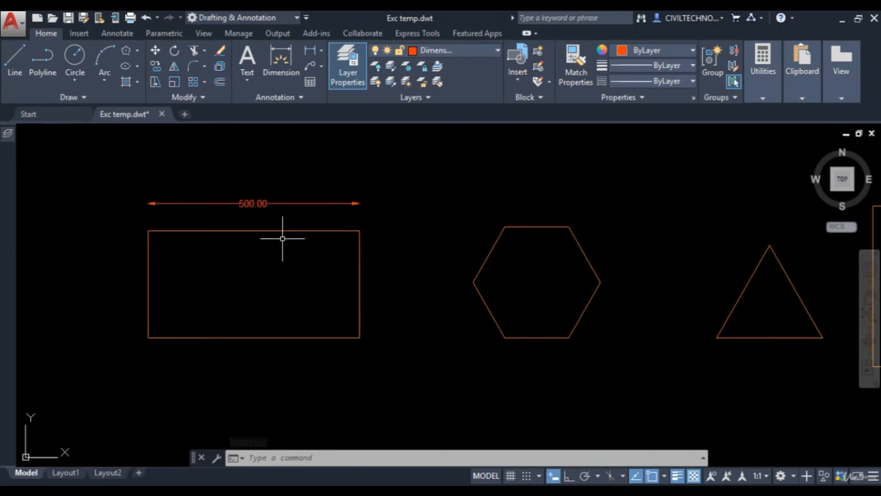
{"action": "left_click", "coordinate": [310, 51]}
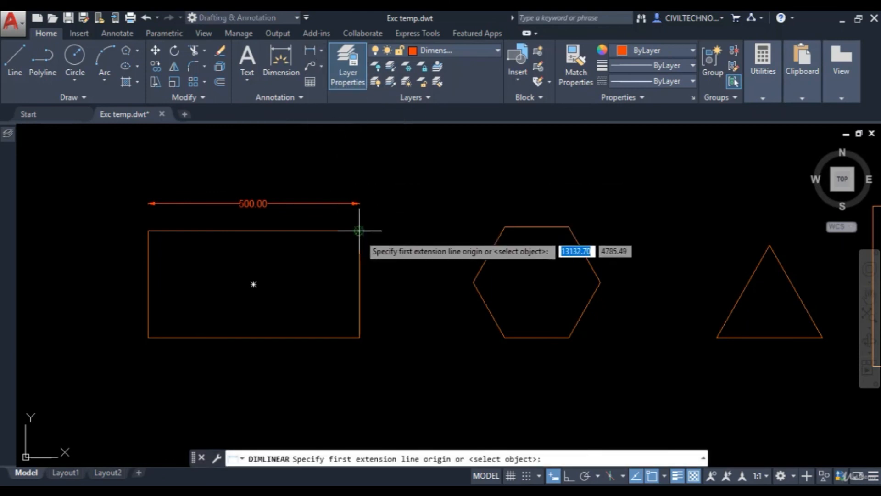
{"action": "left_click", "coordinate": [359, 231]}
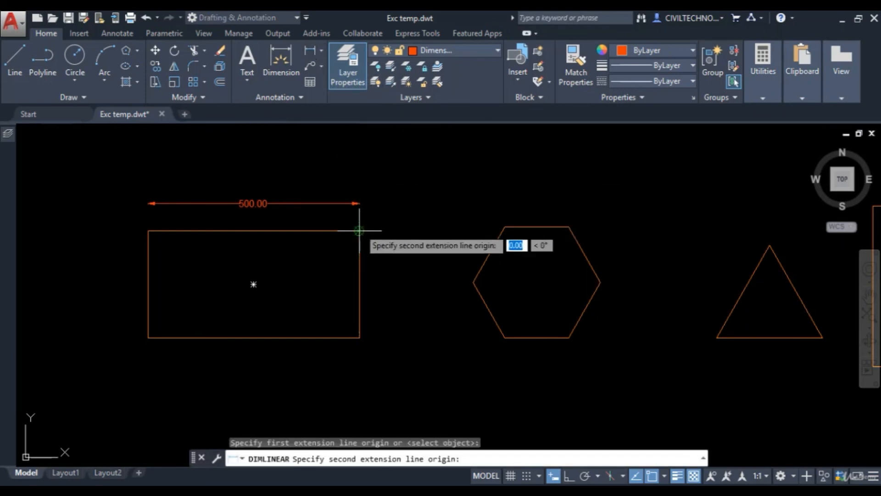
{"action": "left_click", "coordinate": [359, 338]}
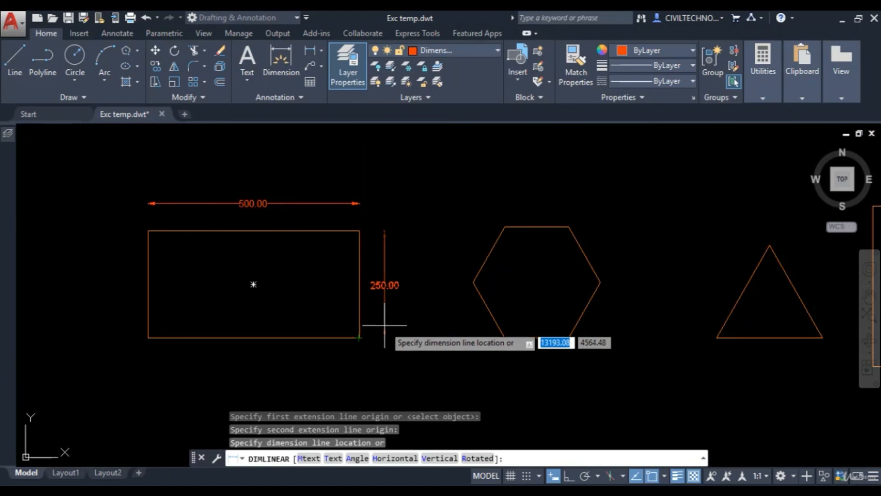
{"action": "left_click", "coordinate": [389, 305]}
{"action": "middle_click_drag", "start_coordinate": [388, 301], "coordinate": [387, 282]}
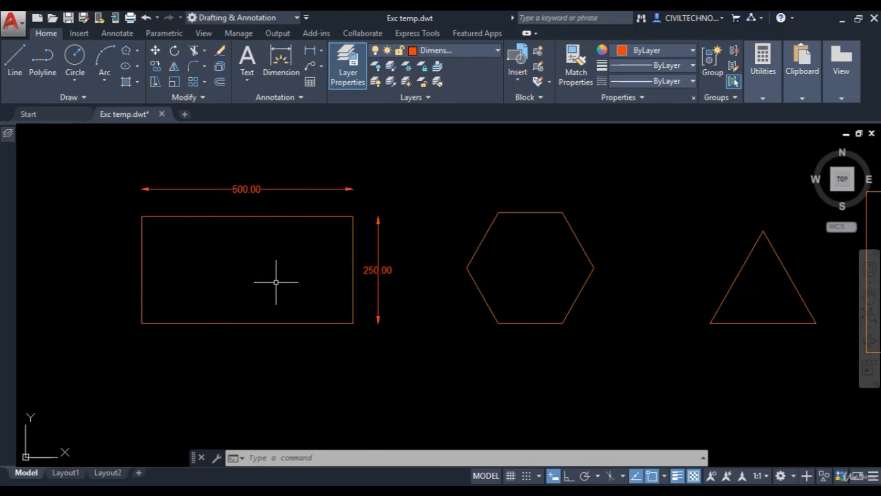
{"action": "middle_click_drag", "start_coordinate": [282, 281], "coordinate": [278, 291]}
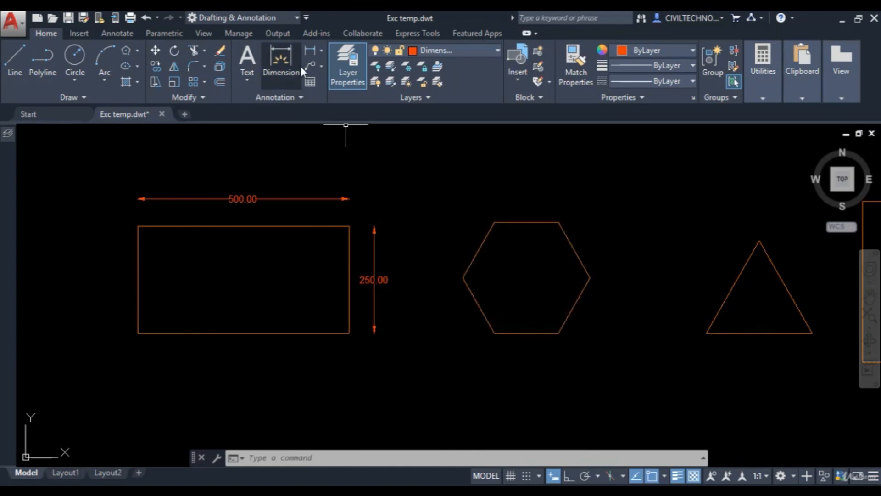
{"action": "left_click", "coordinate": [309, 52]}
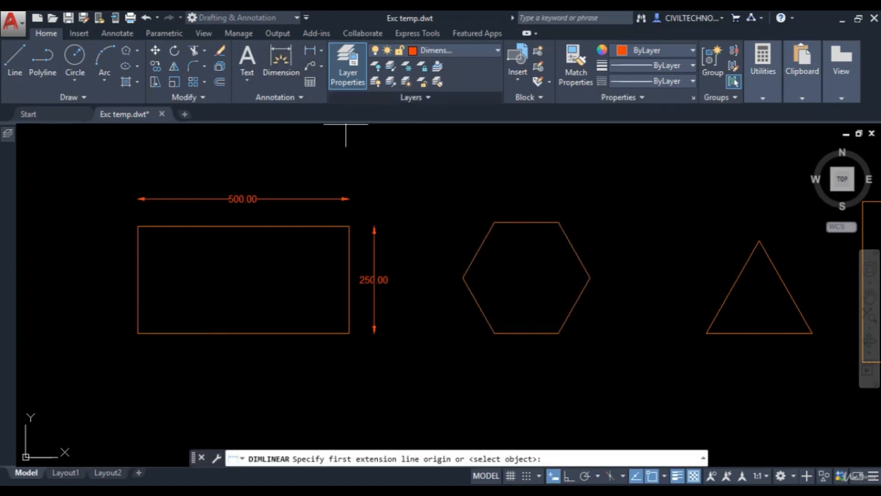
{"action": "left_click", "coordinate": [462, 278]}
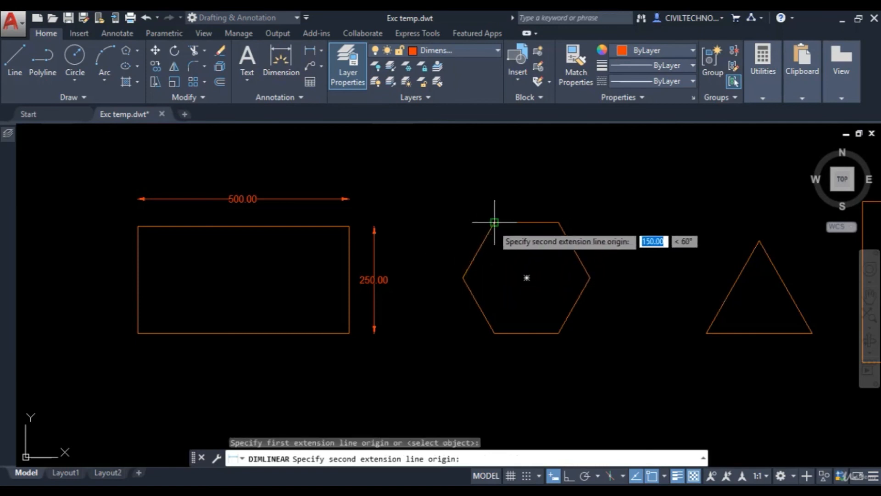
{"action": "left_click", "coordinate": [494, 222]}
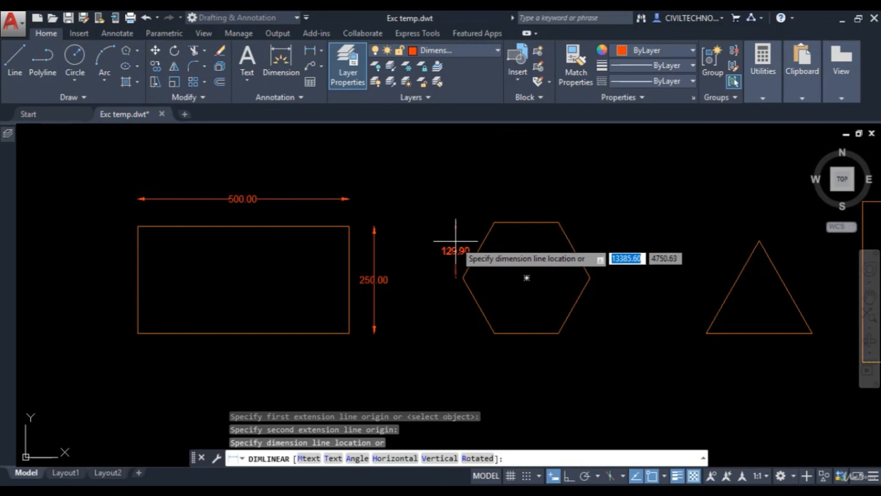
{"action": "key", "text": "Escape"}
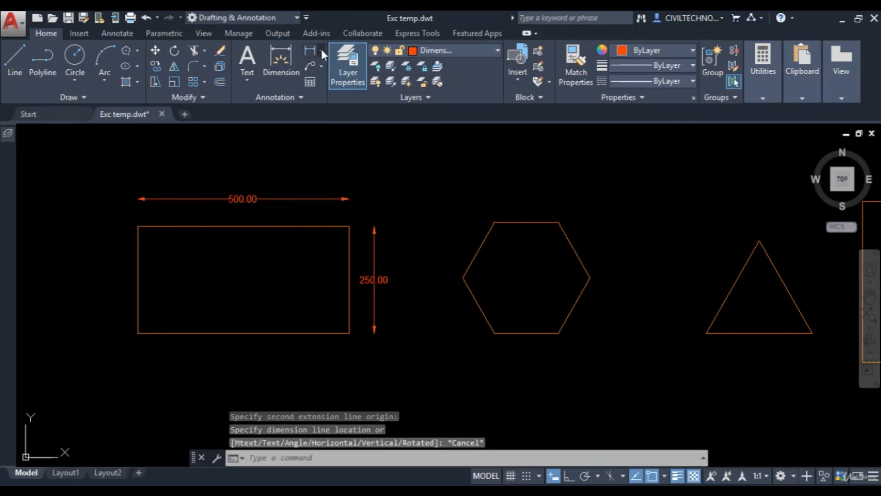
Step: Add an aligned dimension to the hexagon's upper-left sloping side, placing the dimension line outside and parallel to it
{"action": "left_click", "coordinate": [321, 48]}
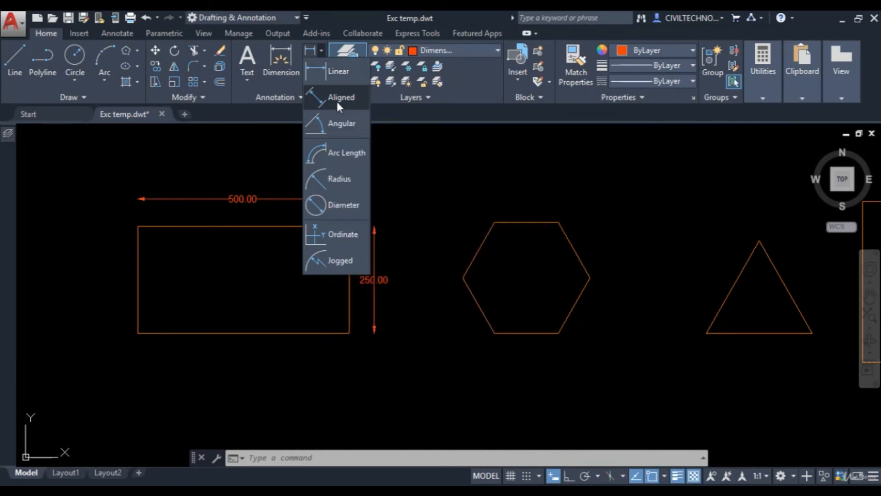
{"action": "left_click", "coordinate": [337, 99]}
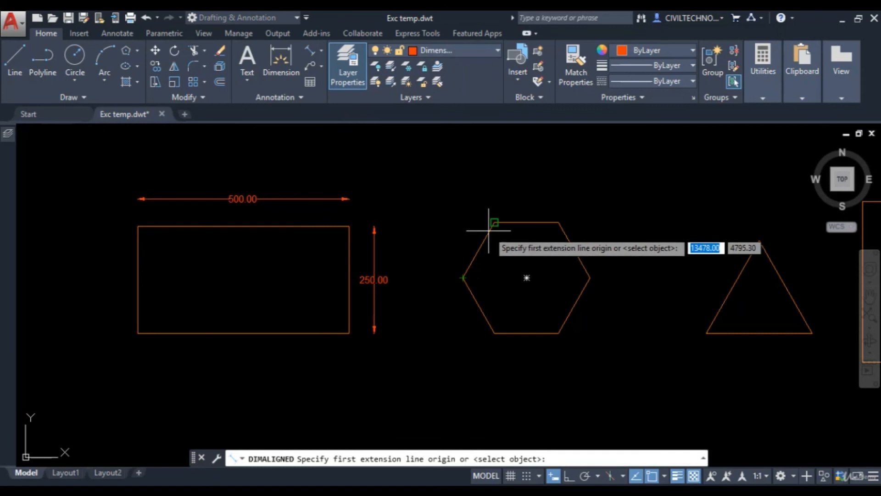
{"action": "left_click", "coordinate": [464, 278]}
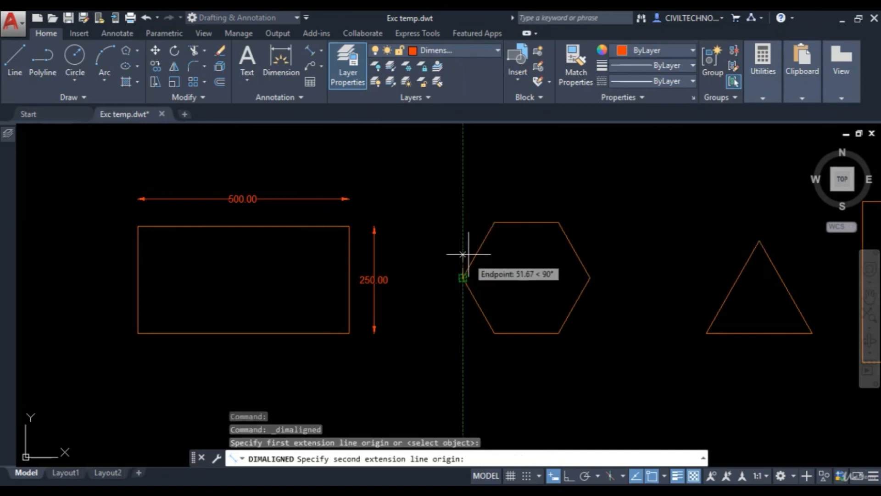
{"action": "left_click", "coordinate": [491, 224]}
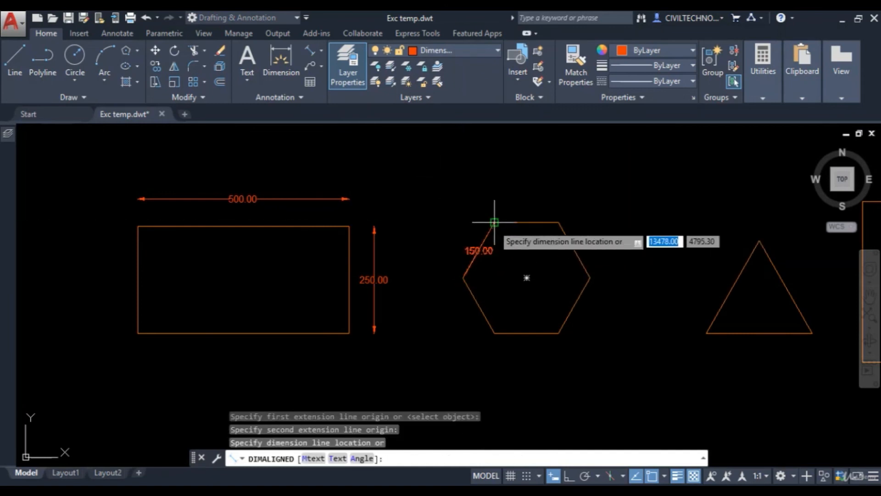
{"action": "left_click", "coordinate": [457, 232]}
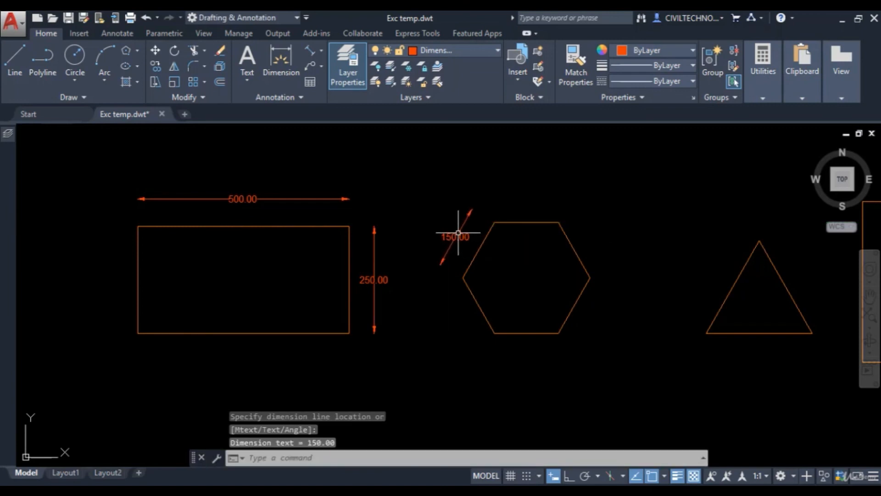
Step: Add an angular dimension between the triangle's left side and its base, placing the arc inside the lower-left corner
{"action": "scroll", "coordinate": [486, 269], "scroll_direction": "up", "scroll_amount": 2}
{"action": "scroll", "coordinate": [490, 267], "scroll_direction": "down", "scroll_amount": 3}
{"action": "scroll", "coordinate": [448, 276], "scroll_direction": "up", "scroll_amount": 1}
{"action": "middle_click_drag", "start_coordinate": [448, 276], "coordinate": [409, 260]}
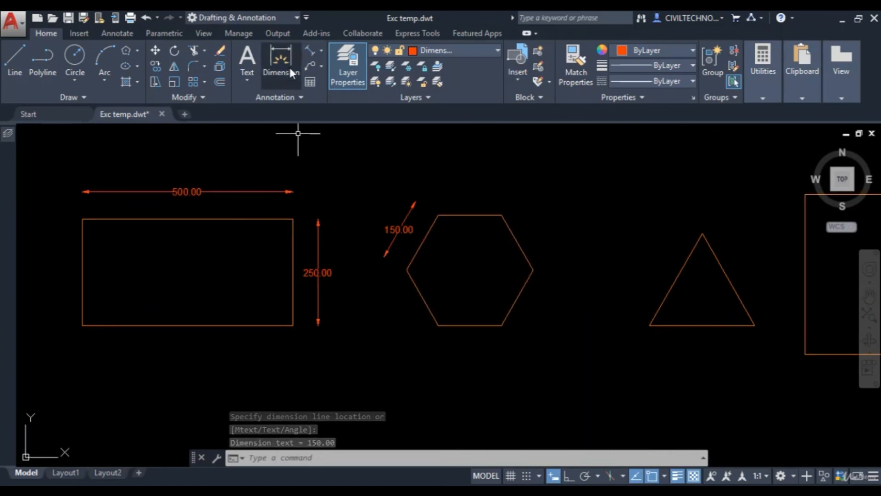
{"action": "left_click", "coordinate": [321, 50]}
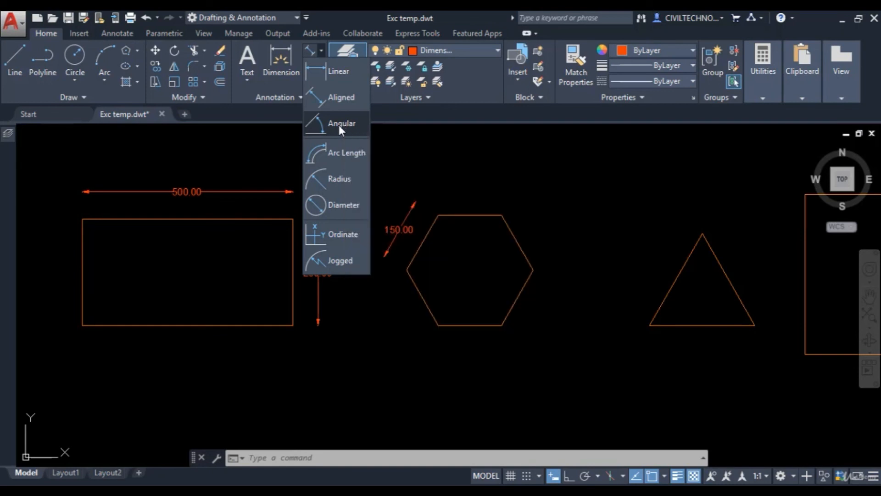
{"action": "left_click", "coordinate": [339, 125]}
{"action": "scroll", "coordinate": [358, 294], "scroll_direction": "down", "scroll_amount": 2}
{"action": "middle_click_drag", "start_coordinate": [358, 294], "coordinate": [193, 277]}
{"action": "scroll", "coordinate": [408, 296], "scroll_direction": "up", "scroll_amount": 2}
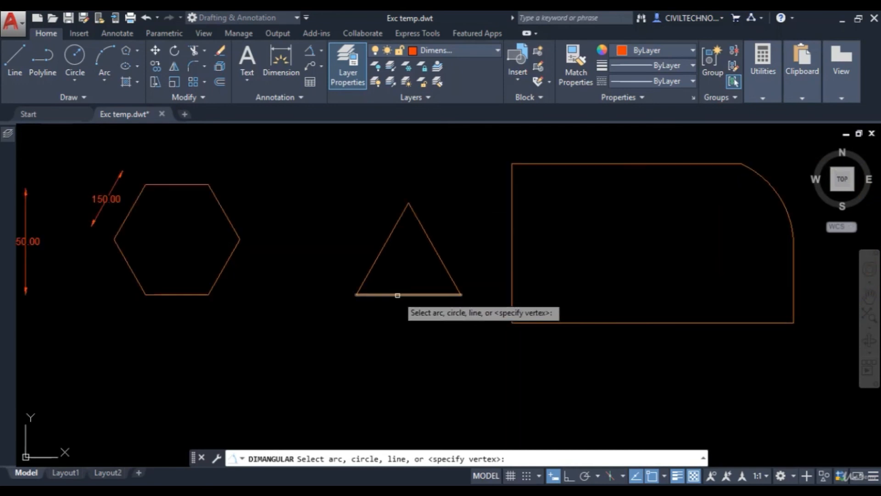
{"action": "scroll", "coordinate": [404, 294], "scroll_direction": "up", "scroll_amount": 3}
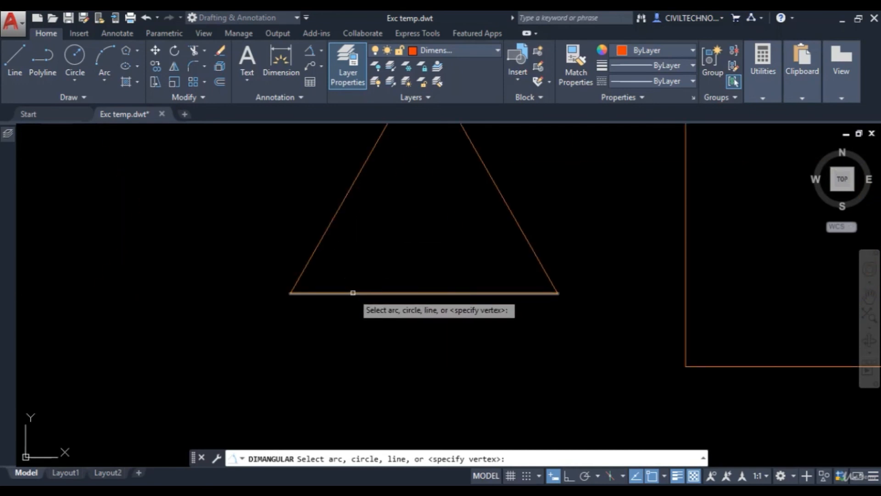
{"action": "scroll", "coordinate": [324, 245], "scroll_direction": "down", "scroll_amount": 2}
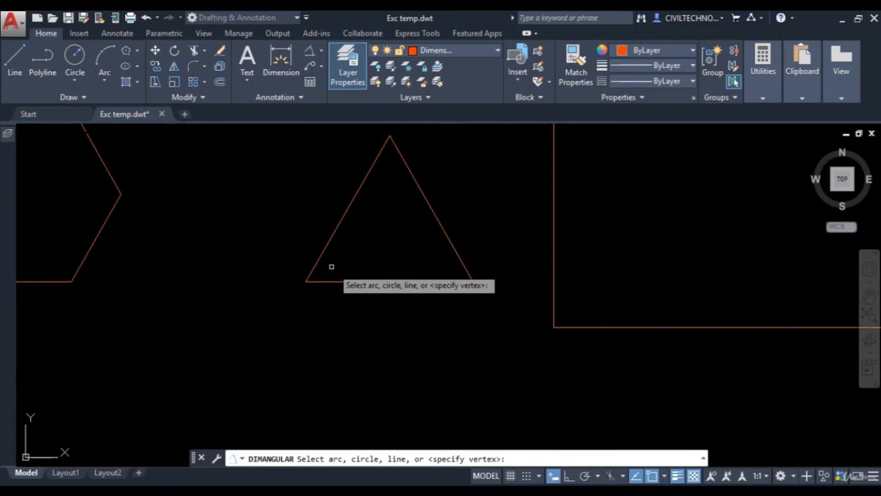
{"action": "left_click", "coordinate": [322, 255]}
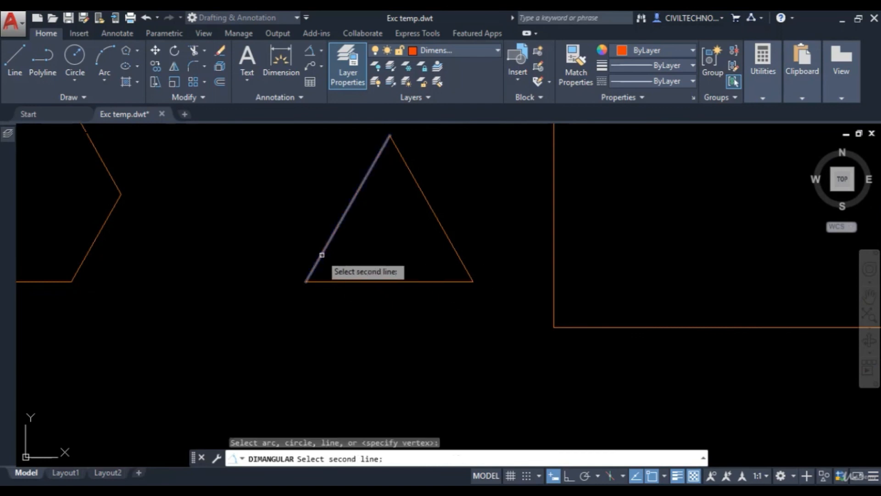
{"action": "left_click", "coordinate": [336, 281]}
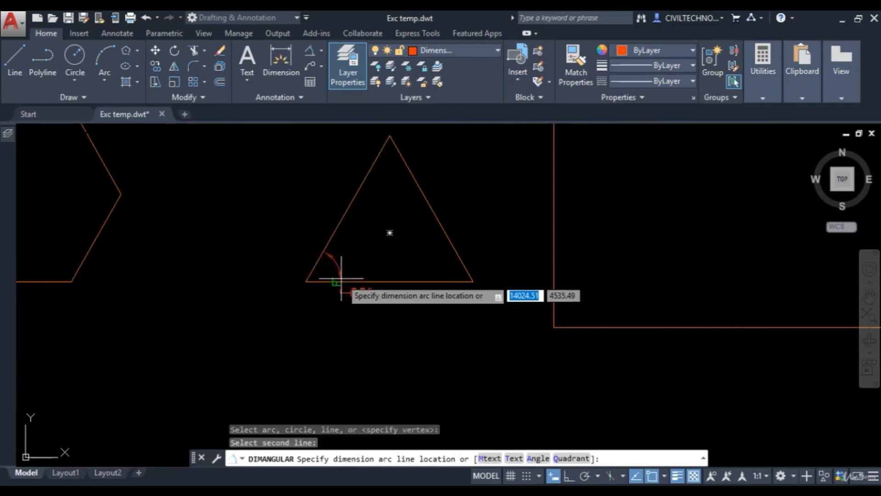
{"action": "scroll", "coordinate": [354, 264], "scroll_direction": "up", "scroll_amount": 3}
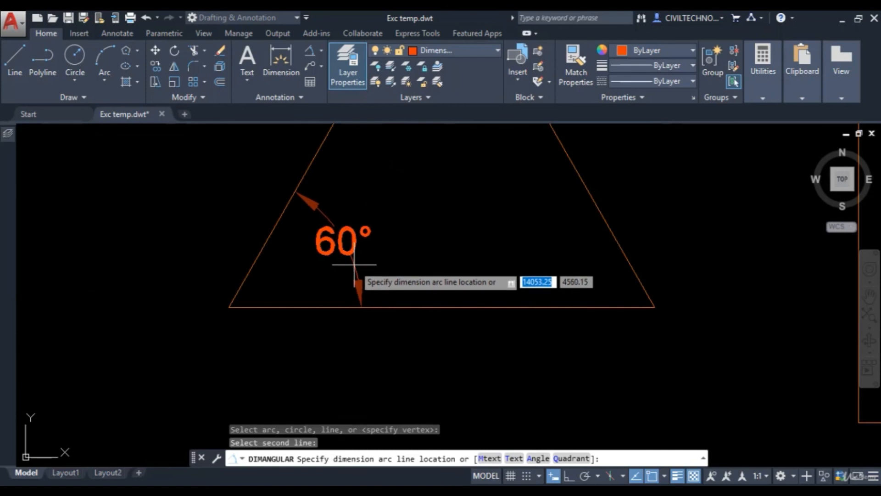
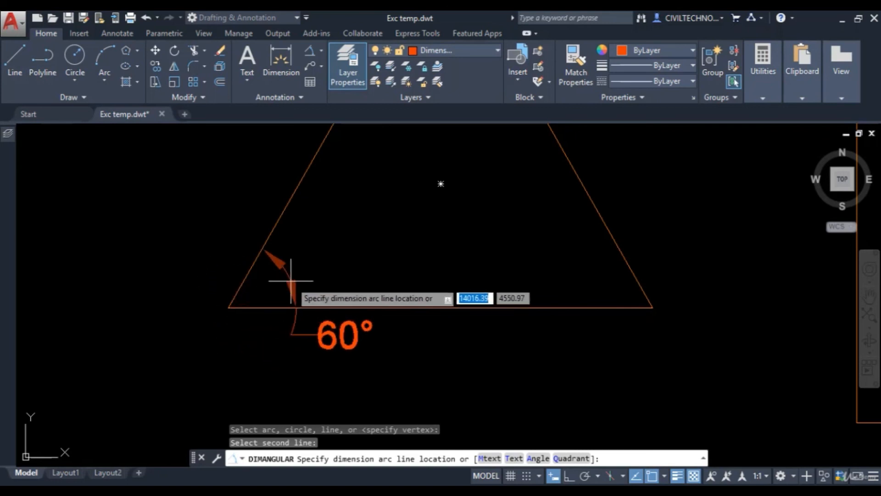
{"action": "left_click", "coordinate": [334, 247]}
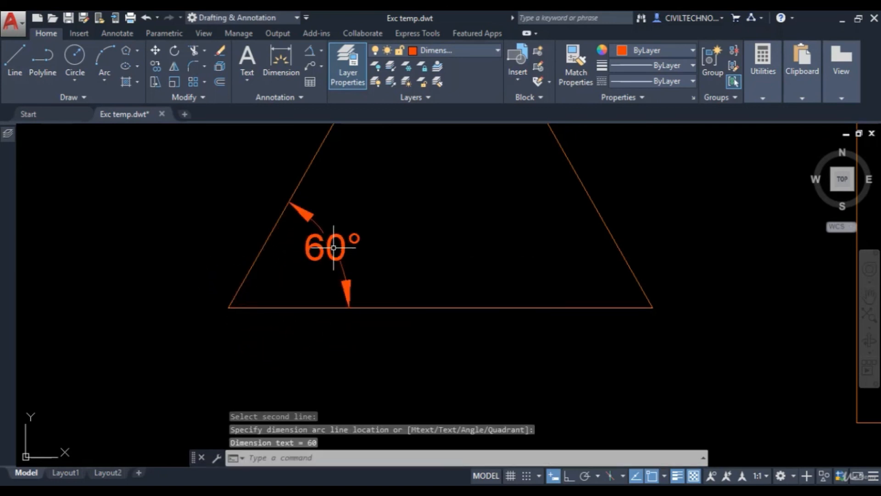
Step: Add an arc length dimension to the curved upper-right corner of the rectangle beside the triangle, placing it just outside the arc
{"action": "scroll", "coordinate": [334, 248], "scroll_direction": "down", "scroll_amount": 2}
{"action": "scroll", "coordinate": [354, 289], "scroll_direction": "down", "scroll_amount": 4}
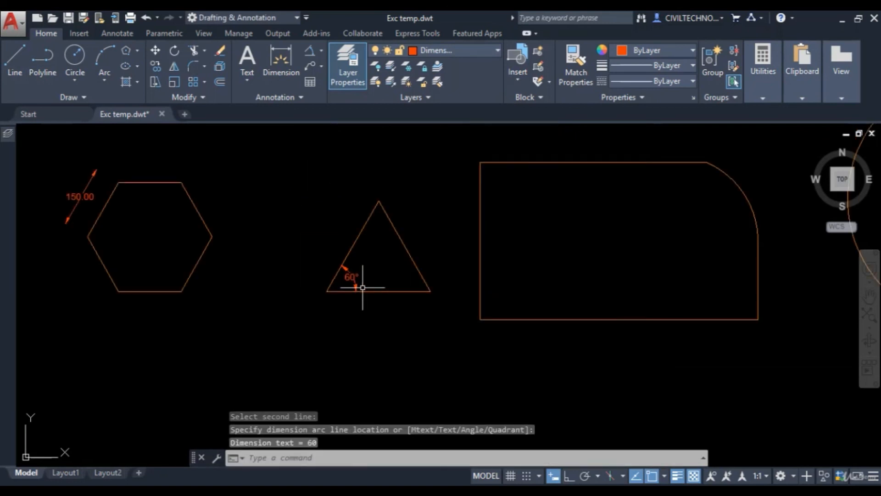
{"action": "left_click", "coordinate": [322, 50]}
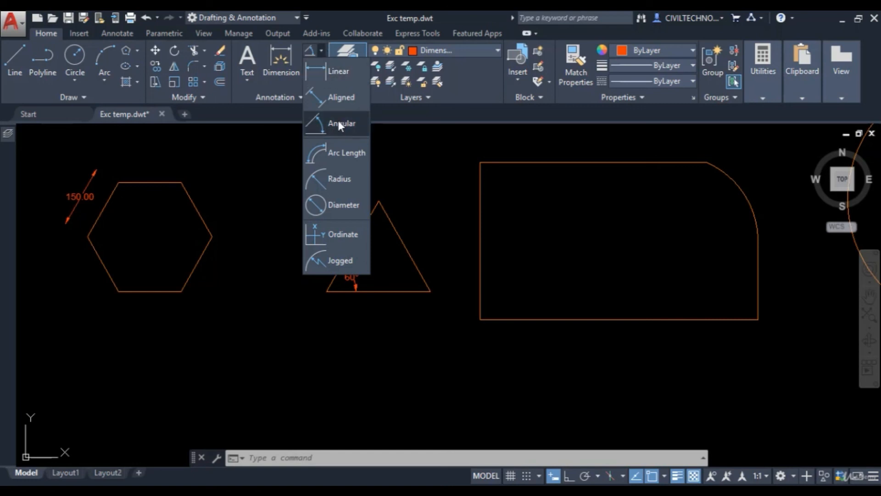
{"action": "left_click", "coordinate": [343, 154]}
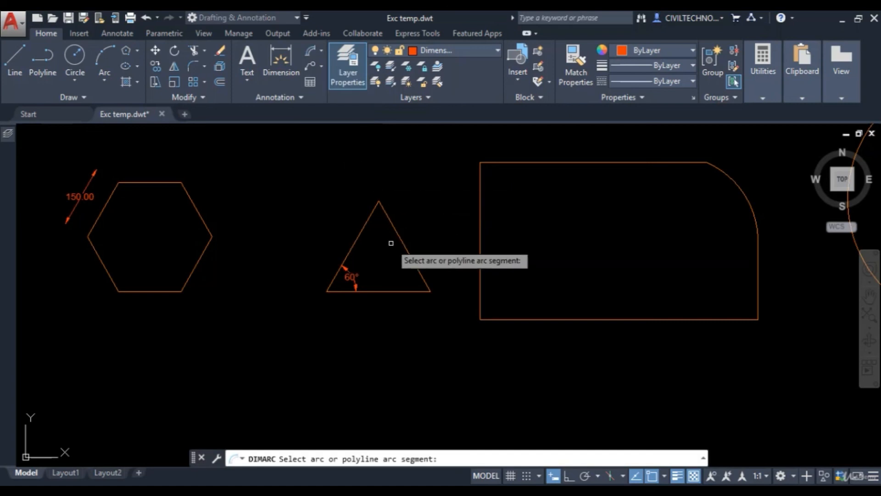
{"action": "middle_click_drag", "start_coordinate": [391, 241], "coordinate": [294, 244]}
{"action": "middle_click_drag", "start_coordinate": [478, 245], "coordinate": [322, 250]}
{"action": "scroll", "coordinate": [399, 245], "scroll_direction": "down", "scroll_amount": 2}
{"action": "scroll", "coordinate": [415, 222], "scroll_direction": "up", "scroll_amount": 2}
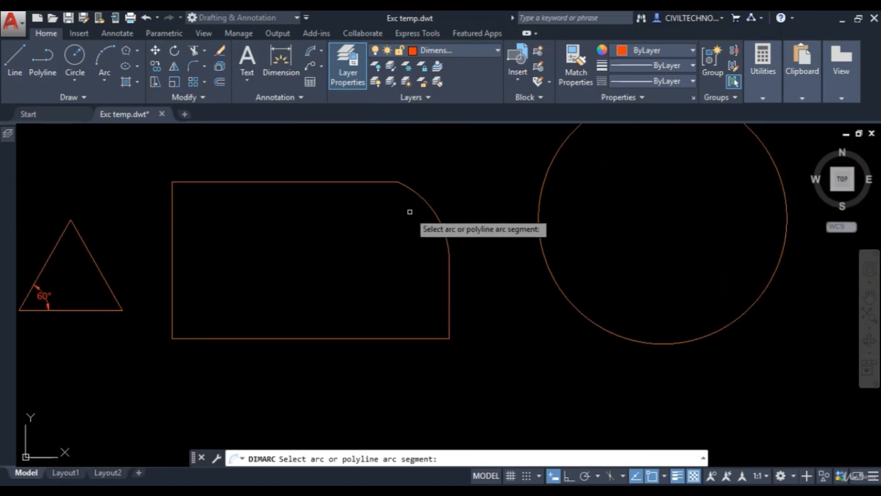
{"action": "scroll", "coordinate": [409, 210], "scroll_direction": "up", "scroll_amount": 2}
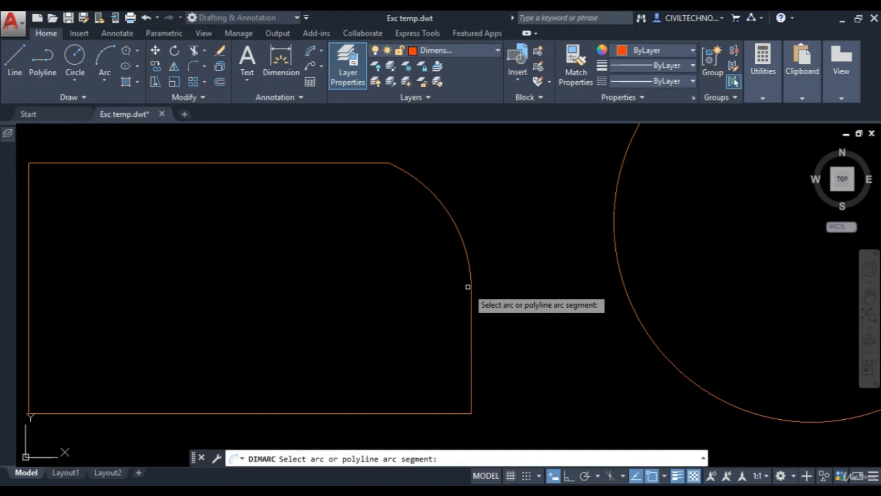
{"action": "left_click", "coordinate": [455, 222]}
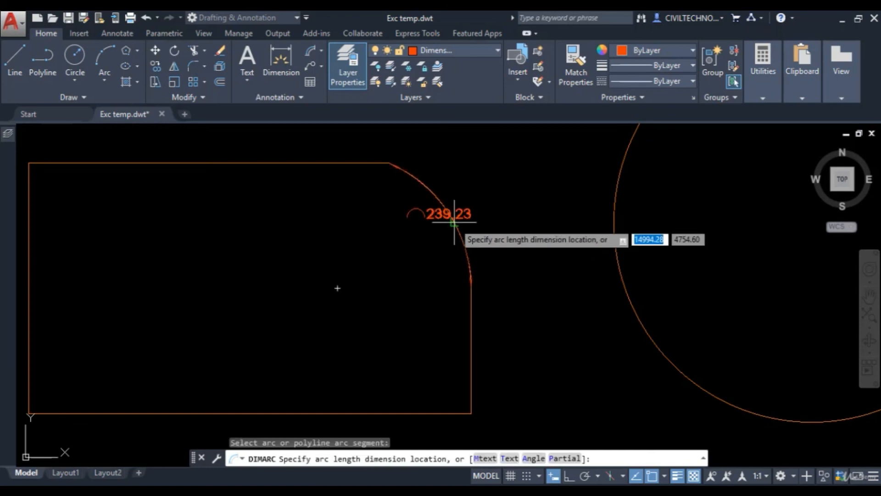
{"action": "left_click", "coordinate": [489, 209]}
{"action": "scroll", "coordinate": [489, 209], "scroll_direction": "up", "scroll_amount": 2}
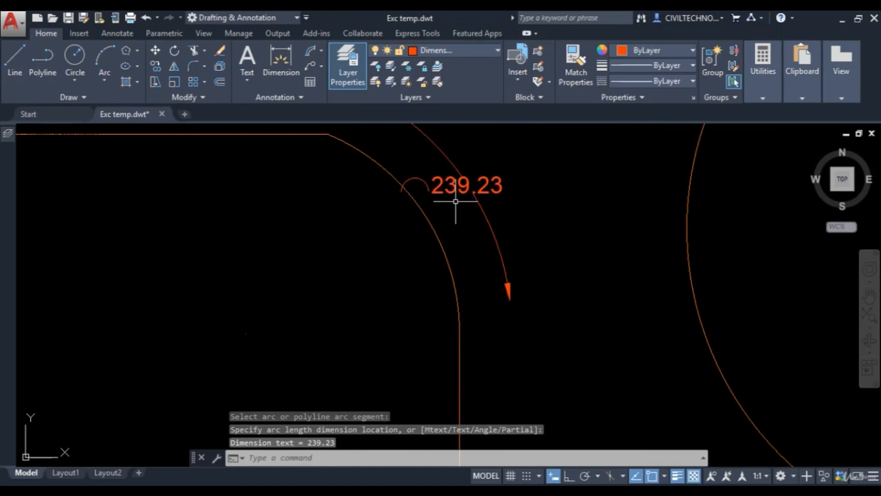
{"action": "scroll", "coordinate": [453, 201], "scroll_direction": "up", "scroll_amount": 2}
{"action": "scroll", "coordinate": [502, 222], "scroll_direction": "down", "scroll_amount": 4}
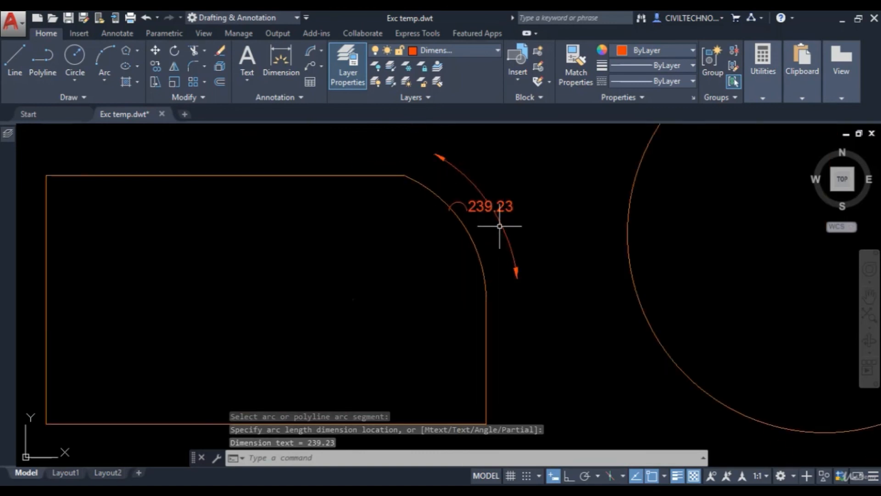
{"action": "middle_click_drag", "start_coordinate": [475, 216], "coordinate": [456, 213]}
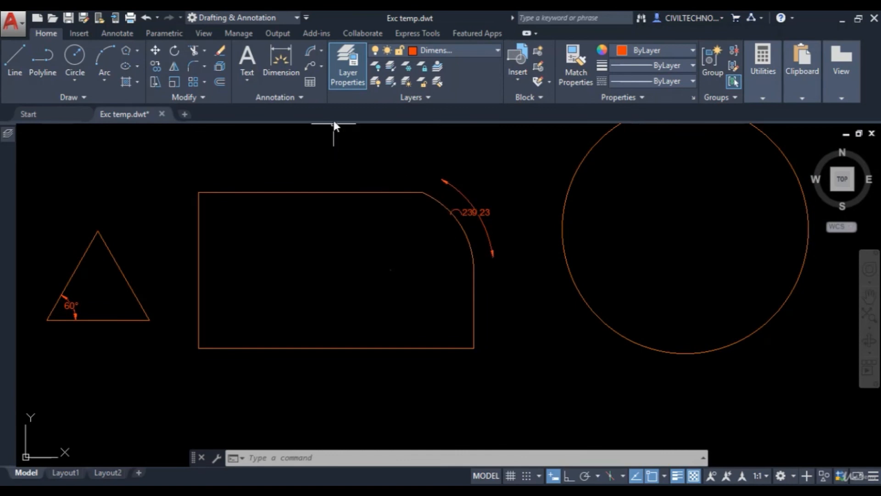
Step: Add an angular dimension to the rectangle's curved corner arc, placing its dimension arc outside the arc length dimension
{"action": "left_click", "coordinate": [322, 52]}
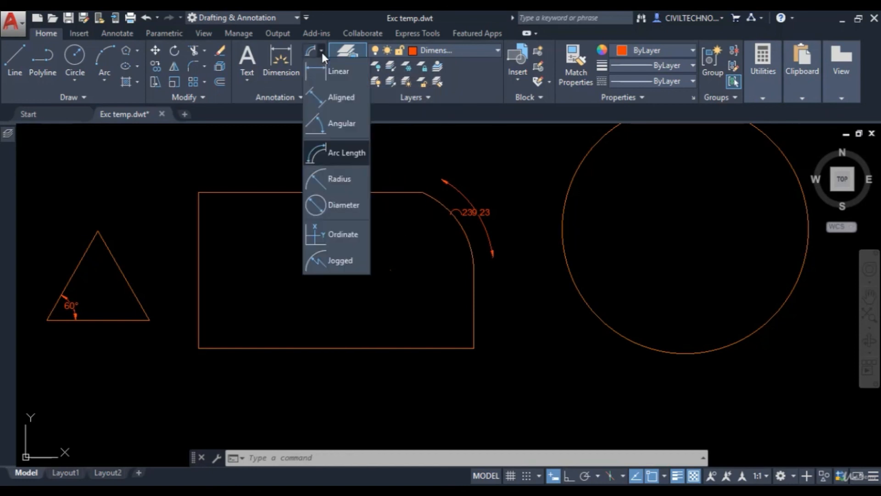
{"action": "left_click", "coordinate": [343, 126]}
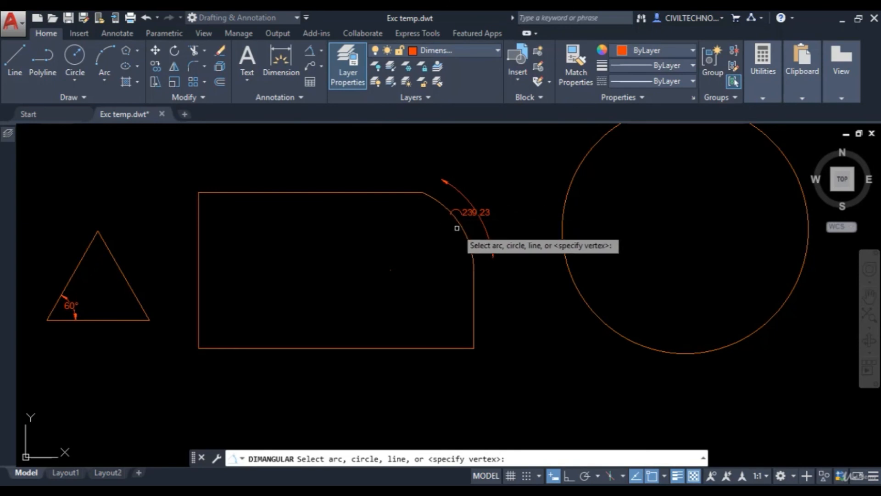
{"action": "left_click", "coordinate": [464, 228]}
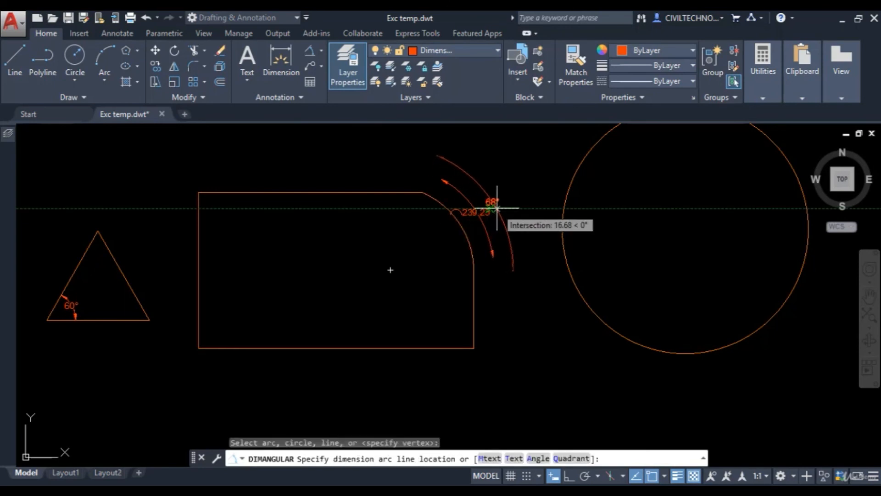
{"action": "left_click", "coordinate": [507, 214]}
{"action": "scroll", "coordinate": [507, 214], "scroll_direction": "up", "scroll_amount": 3}
{"action": "scroll", "coordinate": [508, 213], "scroll_direction": "down", "scroll_amount": 2}
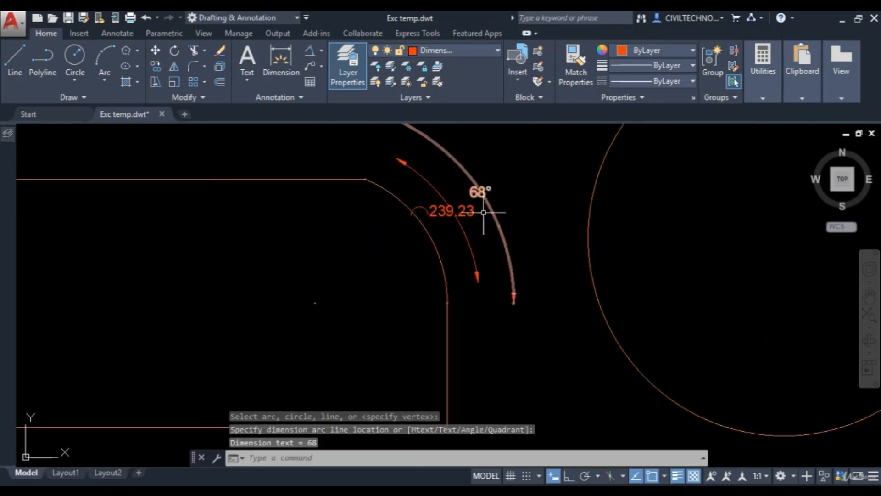
{"action": "scroll", "coordinate": [491, 210], "scroll_direction": "down", "scroll_amount": 1}
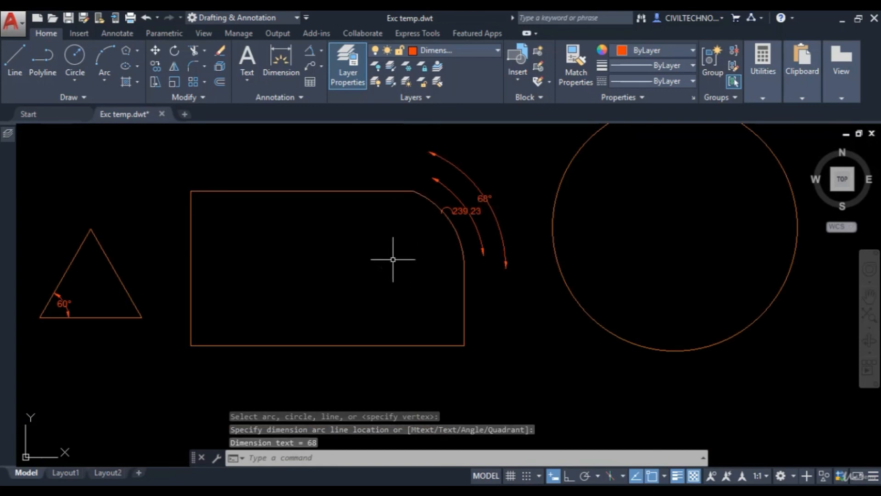
{"action": "left_click", "coordinate": [488, 210]}
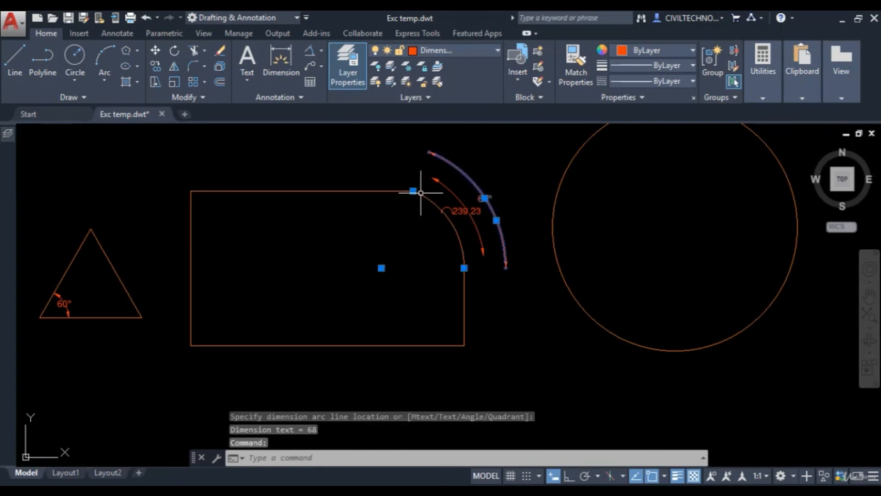
{"action": "scroll", "coordinate": [487, 207], "scroll_direction": "up", "scroll_amount": 4}
{"action": "key", "text": "Escape"}
{"action": "scroll", "coordinate": [482, 209], "scroll_direction": "down", "scroll_amount": 4}
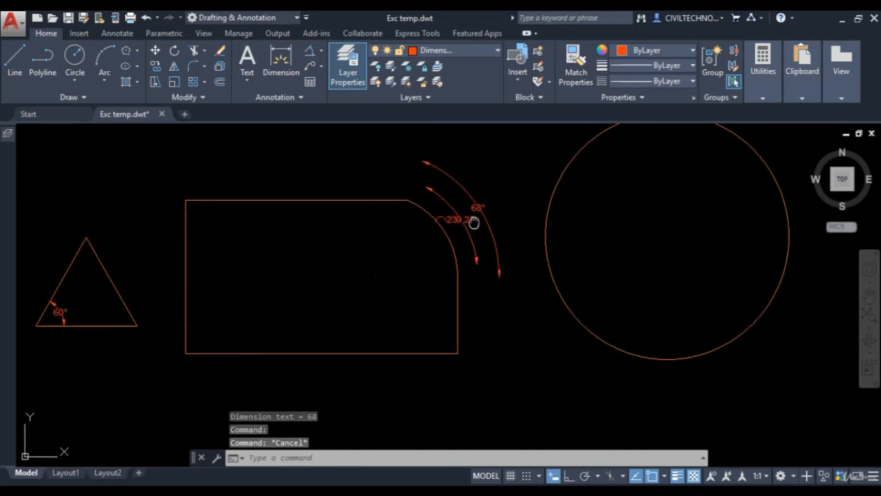
{"action": "scroll", "coordinate": [472, 215], "scroll_direction": "down", "scroll_amount": 2}
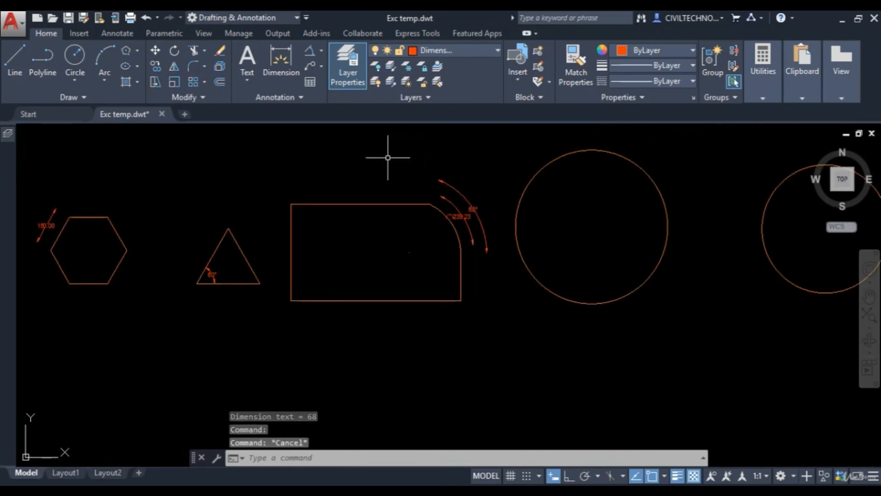
Step: Add a radius dimension to the rectangle's curved corner arc, placing the text inside the rectangle
{"action": "left_click", "coordinate": [320, 51]}
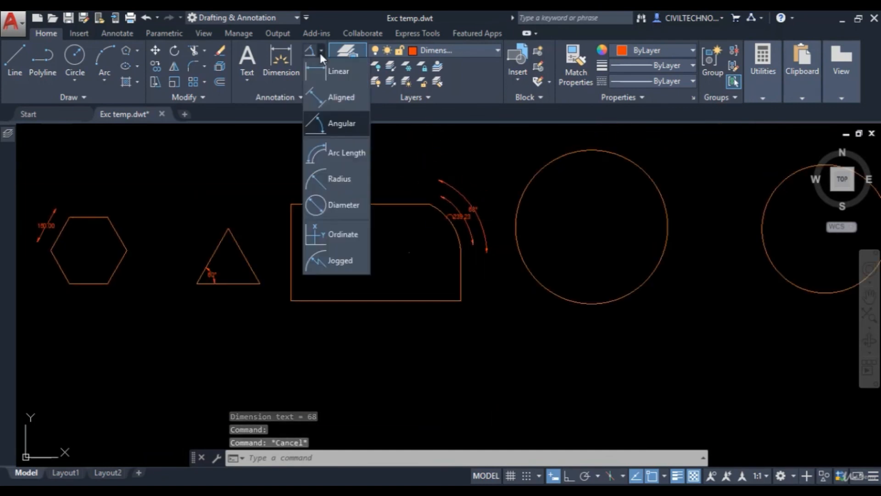
{"action": "left_click", "coordinate": [342, 179]}
{"action": "mouse_move", "coordinate": [459, 258]}
{"action": "middle_mouse_down"}
{"action": "mouse_move", "coordinate": [436, 257]}
{"action": "mouse_move", "coordinate": [435, 241]}
{"action": "middle_mouse_up"}
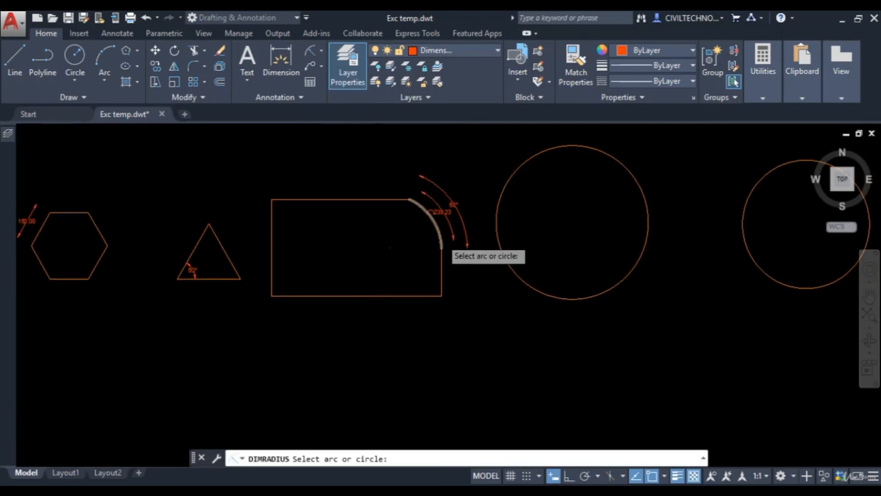
{"action": "scroll", "coordinate": [436, 239], "scroll_direction": "up", "scroll_amount": 2}
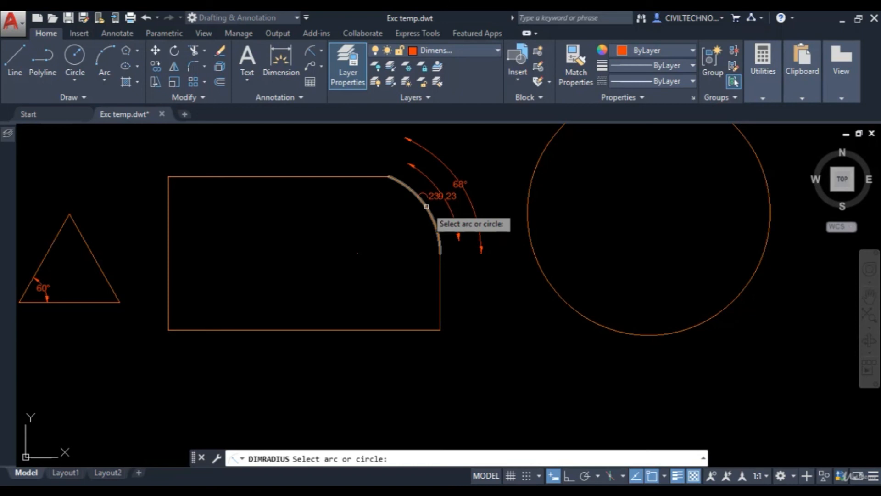
{"action": "left_click", "coordinate": [427, 206]}
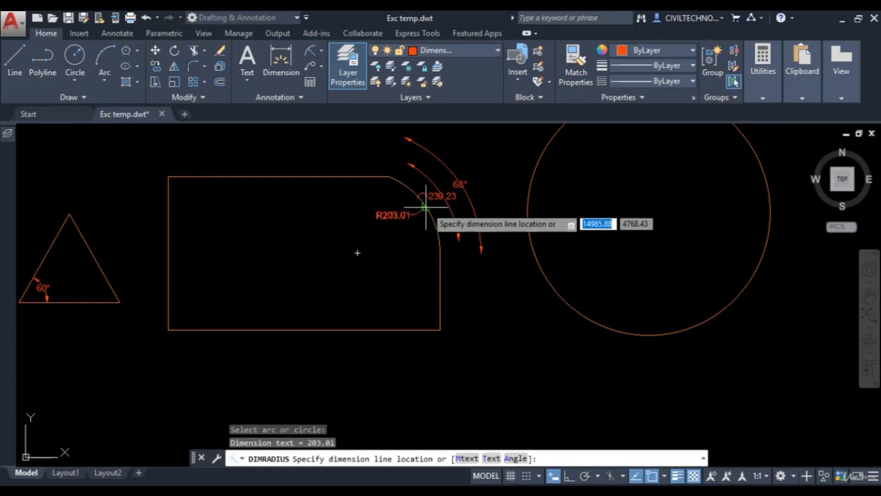
{"action": "scroll", "coordinate": [402, 227], "scroll_direction": "up", "scroll_amount": 2}
{"action": "left_click", "coordinate": [402, 227]}
{"action": "scroll", "coordinate": [368, 244], "scroll_direction": "up", "scroll_amount": 3}
{"action": "scroll", "coordinate": [340, 242], "scroll_direction": "down", "scroll_amount": 3}
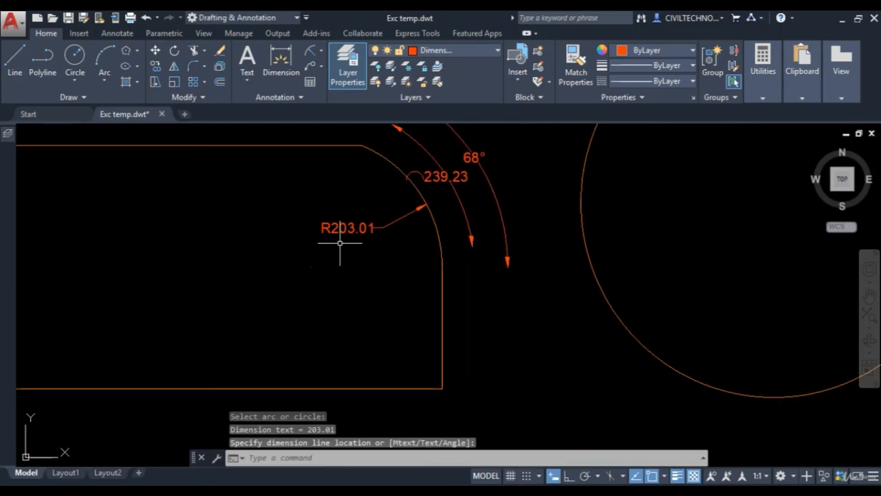
{"action": "scroll", "coordinate": [337, 239], "scroll_direction": "up", "scroll_amount": 4}
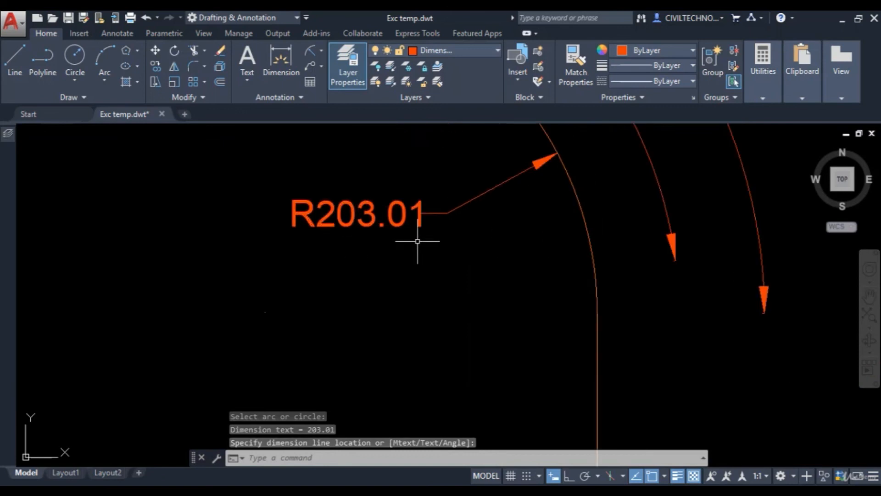
{"action": "scroll", "coordinate": [415, 245], "scroll_direction": "down", "scroll_amount": 4}
{"action": "middle_click_drag", "start_coordinate": [399, 248], "coordinate": [366, 250]}
{"action": "scroll", "coordinate": [417, 252], "scroll_direction": "down", "scroll_amount": 2}
{"action": "mouse_move", "coordinate": [421, 248]}
{"action": "middle_mouse_down"}
{"action": "mouse_move", "coordinate": [394, 246]}
{"action": "mouse_move", "coordinate": [419, 246]}
{"action": "middle_mouse_up"}
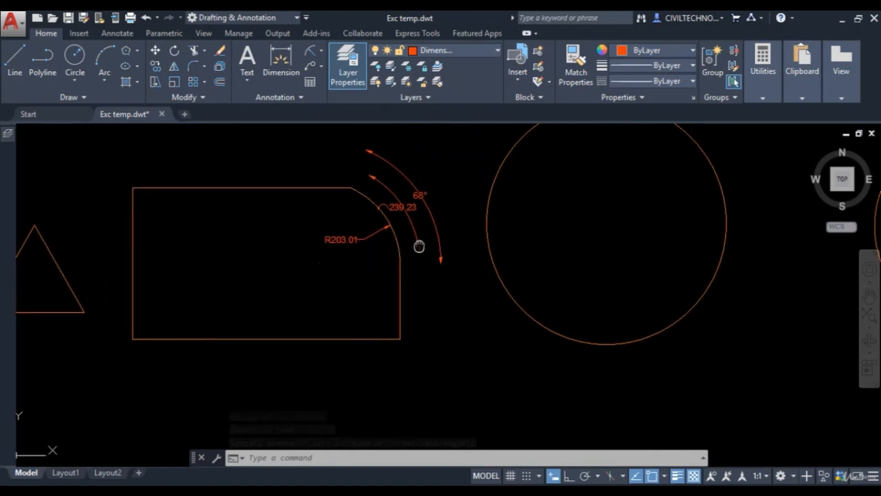
Step: Add a radius dimension to the larger circle beside the rectangle, picking its upper-right edge and placing the text inside near the centre
{"action": "left_click", "coordinate": [320, 51]}
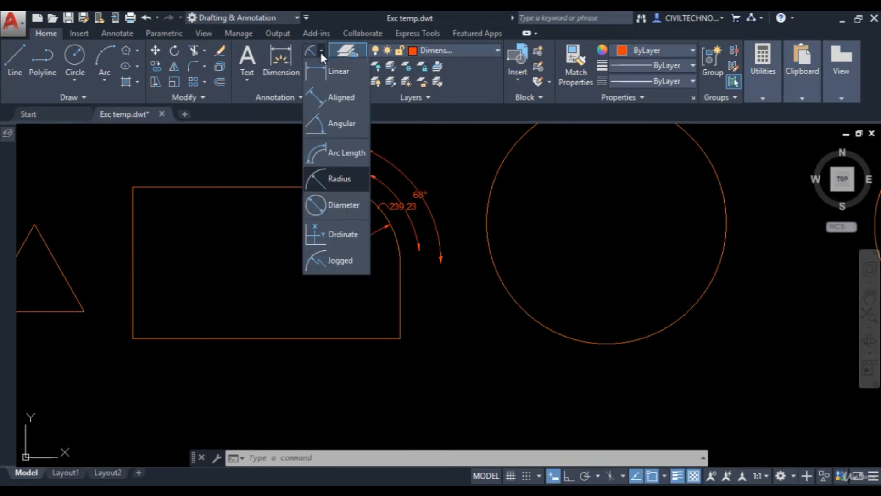
{"action": "left_click", "coordinate": [343, 181]}
{"action": "scroll", "coordinate": [456, 248], "scroll_direction": "down", "scroll_amount": 3}
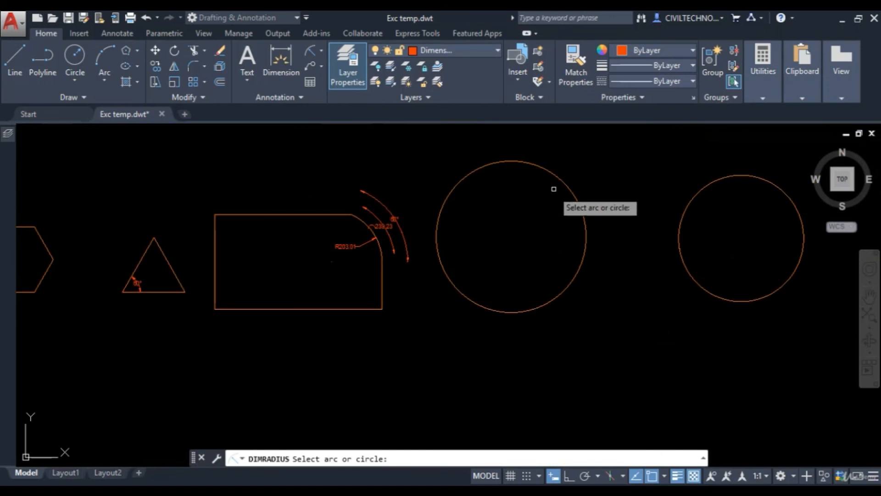
{"action": "left_click", "coordinate": [562, 181]}
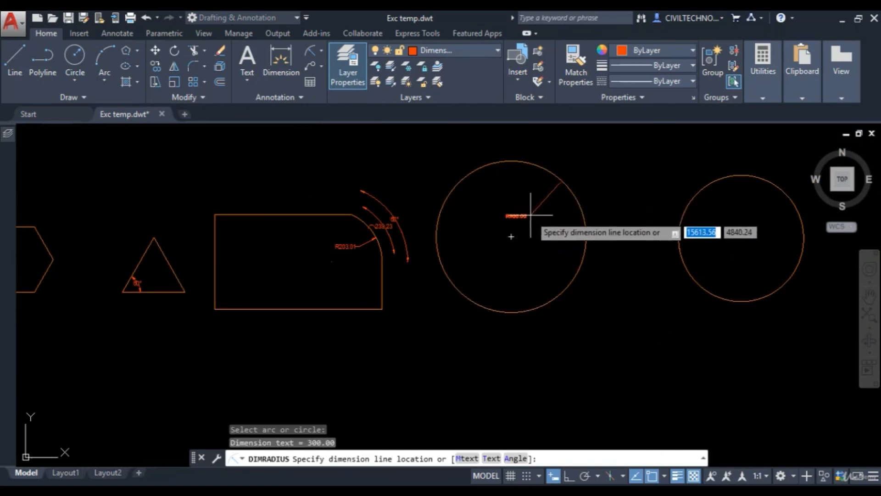
{"action": "scroll", "coordinate": [528, 216], "scroll_direction": "up", "scroll_amount": 2}
{"action": "left_click", "coordinate": [516, 226]}
{"action": "scroll", "coordinate": [516, 226], "scroll_direction": "up", "scroll_amount": 4}
{"action": "scroll", "coordinate": [508, 240], "scroll_direction": "down", "scroll_amount": 2}
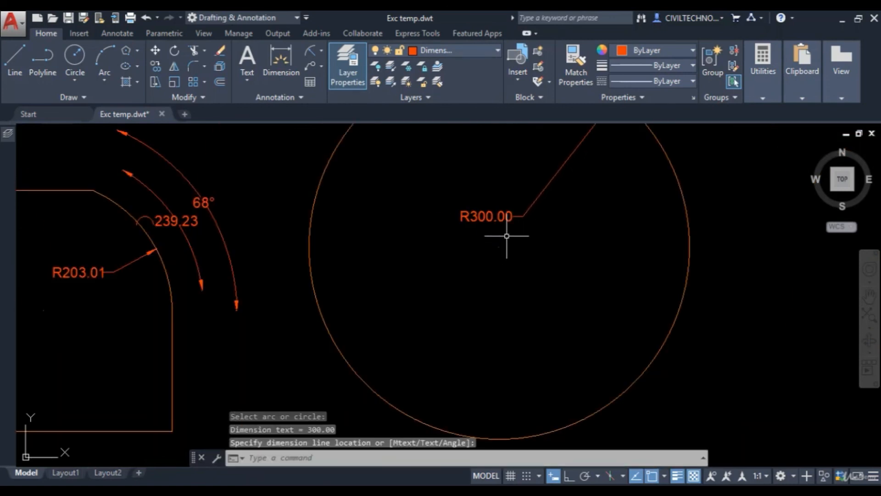
{"action": "scroll", "coordinate": [509, 236], "scroll_direction": "down", "scroll_amount": 4}
{"action": "middle_click_drag", "start_coordinate": [528, 256], "coordinate": [514, 241]}
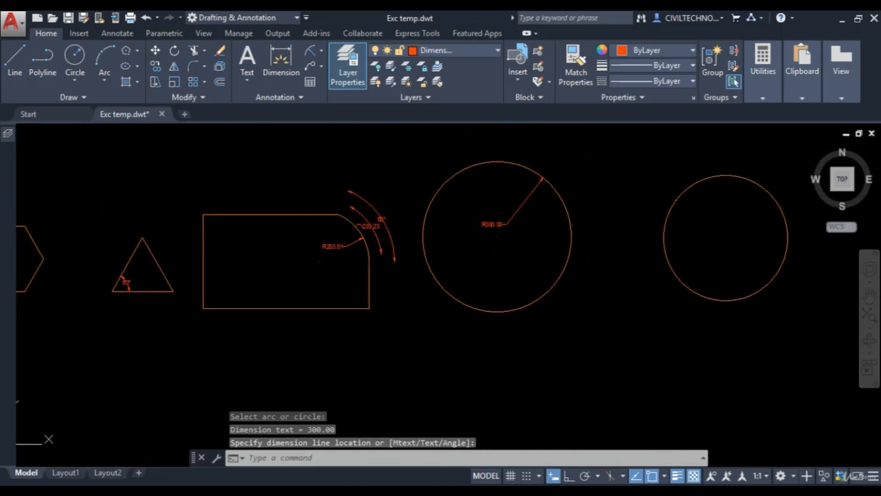
Step: Add a diameter dimension to the smaller circle on the far right, placing the text outside its upper-right edge
{"action": "left_click", "coordinate": [320, 51]}
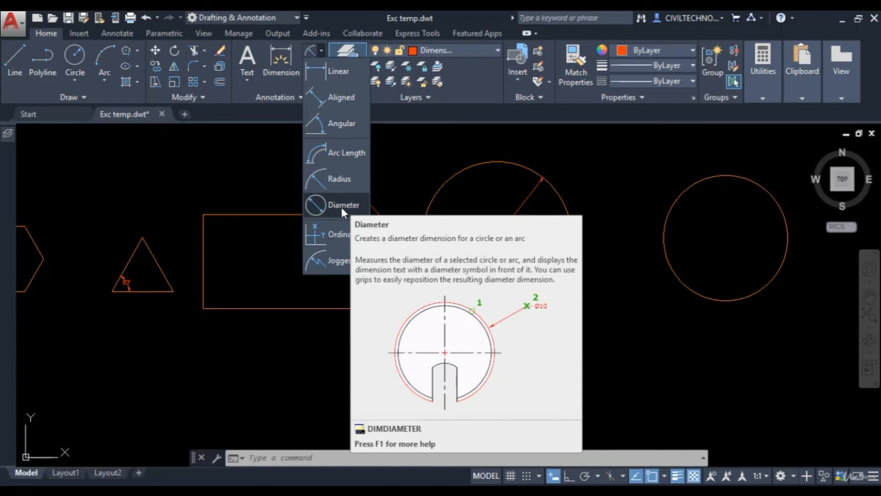
{"action": "left_click", "coordinate": [342, 206]}
{"action": "middle_click_drag", "start_coordinate": [590, 246], "coordinate": [462, 252]}
{"action": "scroll", "coordinate": [586, 220], "scroll_direction": "up", "scroll_amount": 2}
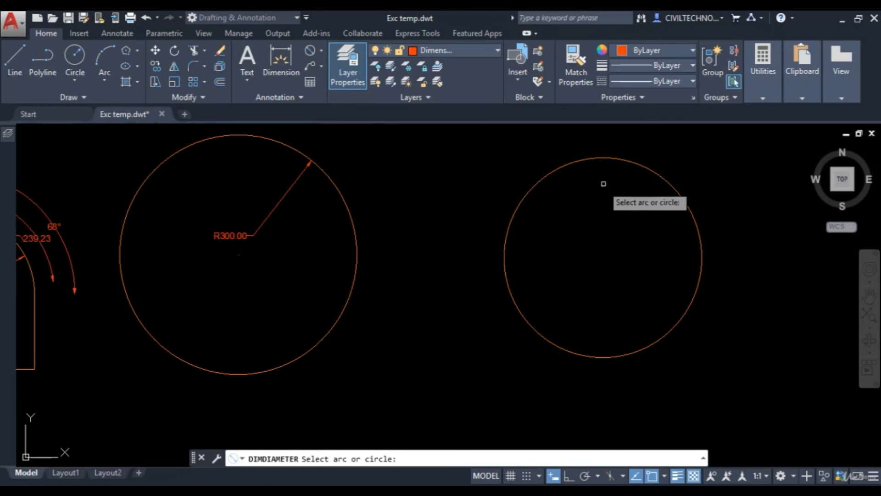
{"action": "left_click", "coordinate": [628, 160]}
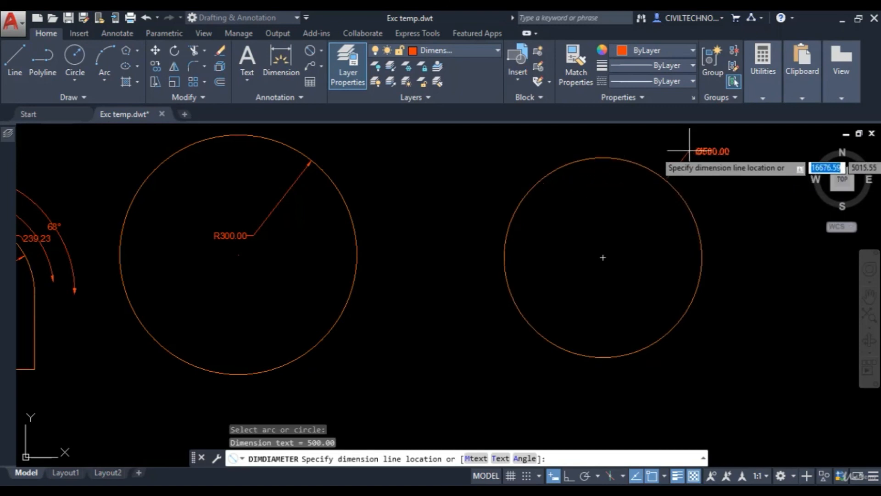
{"action": "left_click", "coordinate": [721, 170]}
{"action": "scroll", "coordinate": [722, 172], "scroll_direction": "up", "scroll_amount": 4}
{"action": "middle_click_drag", "start_coordinate": [701, 185], "coordinate": [686, 201]}
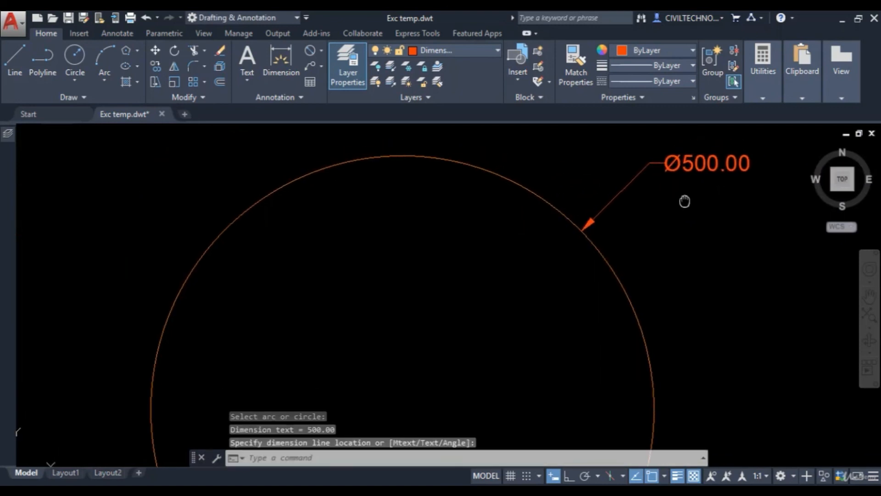
Step: Add a diameter dimension to the rectangle's curved corner arc, placing the text outside beyond the arc length and angular dimensions
{"action": "scroll", "coordinate": [705, 191], "scroll_direction": "down", "scroll_amount": 4}
{"action": "scroll", "coordinate": [587, 205], "scroll_direction": "down", "scroll_amount": 4}
{"action": "middle_click_drag", "start_coordinate": [587, 205], "coordinate": [659, 200]}
{"action": "scroll", "coordinate": [466, 216], "scroll_direction": "up", "scroll_amount": 4}
{"action": "scroll", "coordinate": [394, 198], "scroll_direction": "up", "scroll_amount": 1}
{"action": "scroll", "coordinate": [419, 198], "scroll_direction": "up", "scroll_amount": 2}
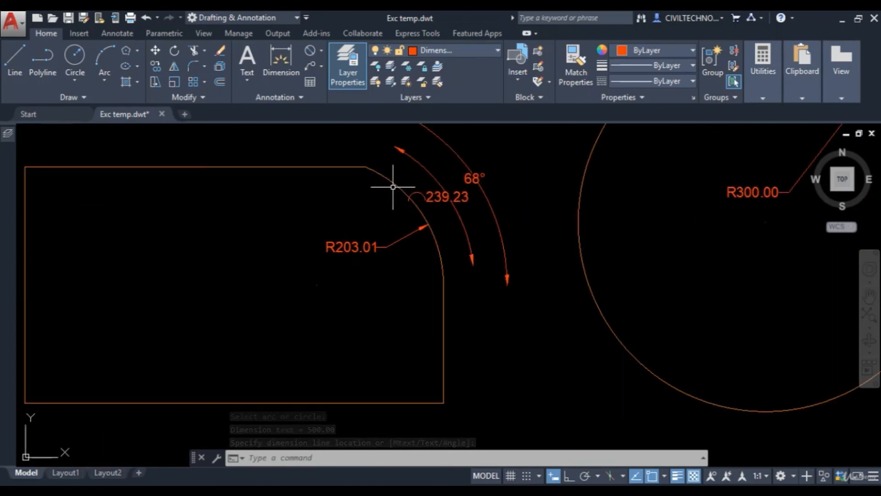
{"action": "left_click", "coordinate": [311, 53]}
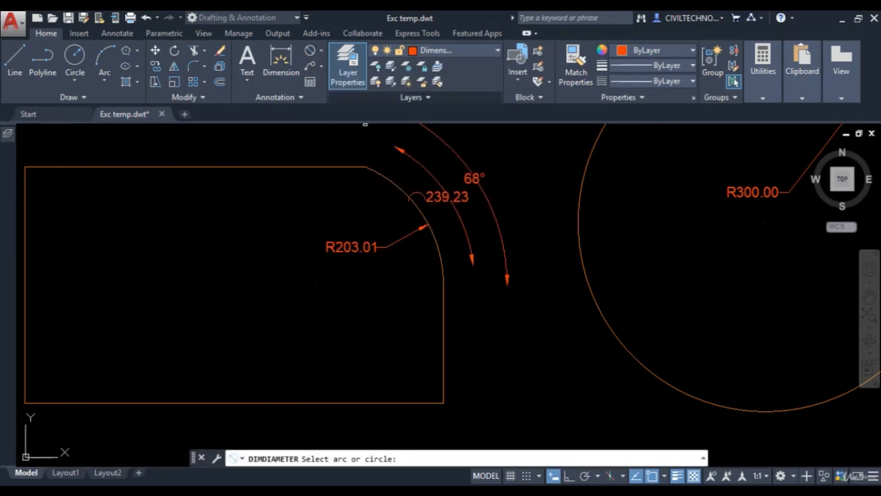
{"action": "left_click", "coordinate": [386, 173]}
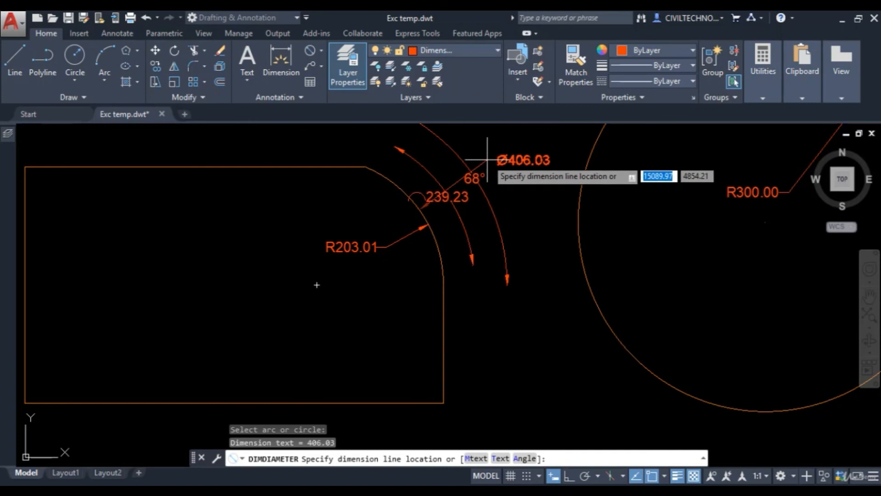
{"action": "left_click", "coordinate": [505, 154]}
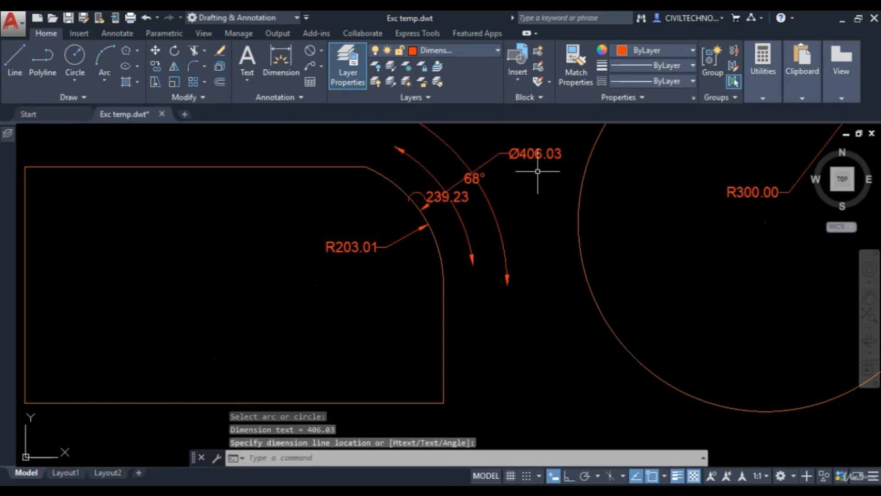
{"action": "scroll", "coordinate": [502, 242], "scroll_direction": "down", "scroll_amount": 4}
{"action": "scroll", "coordinate": [479, 234], "scroll_direction": "down", "scroll_amount": 2}
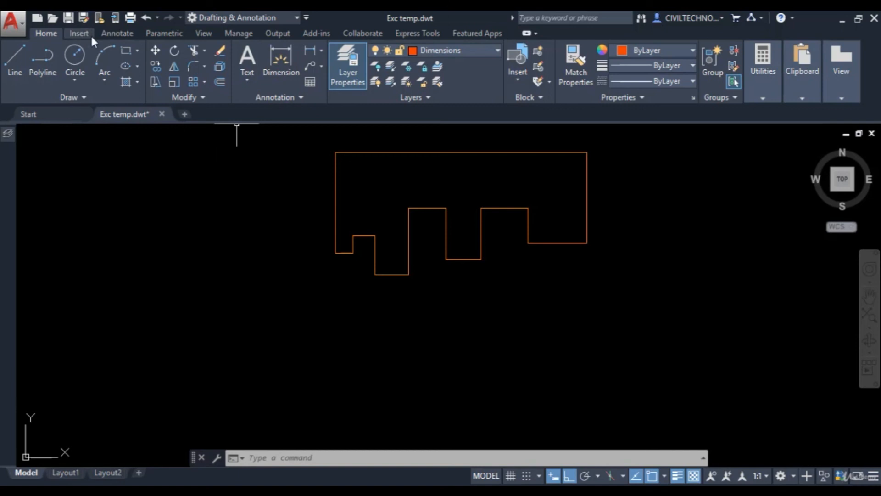
Step: Dimension the width of the leftmost lower edge of the stepped outline, placing the dimension line below the whole outline
{"action": "left_click", "coordinate": [117, 33]}
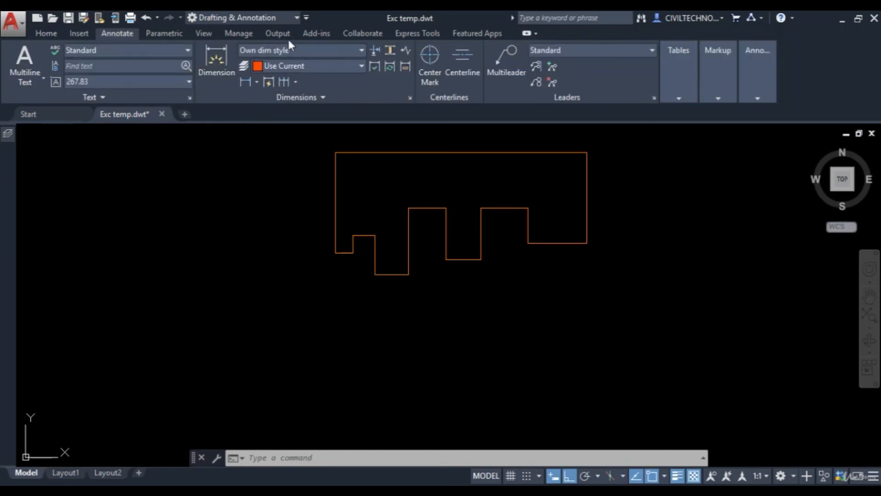
{"action": "left_click", "coordinate": [296, 83]}
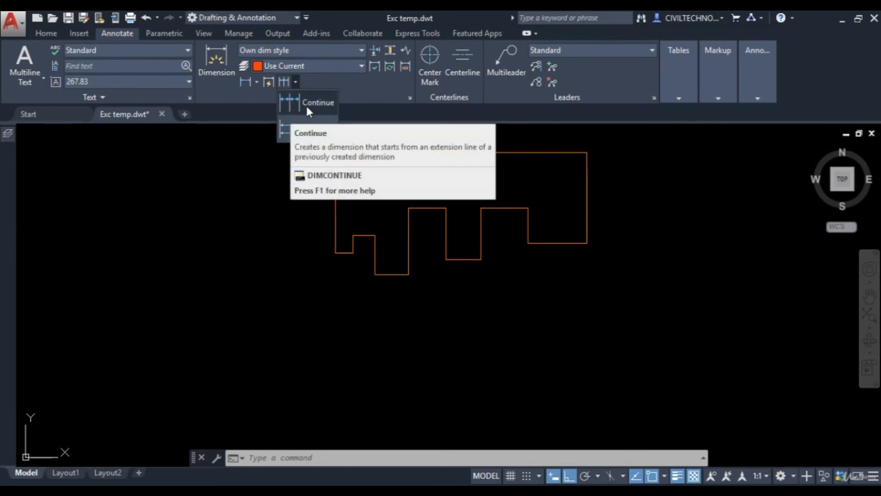
{"action": "left_click", "coordinate": [361, 92]}
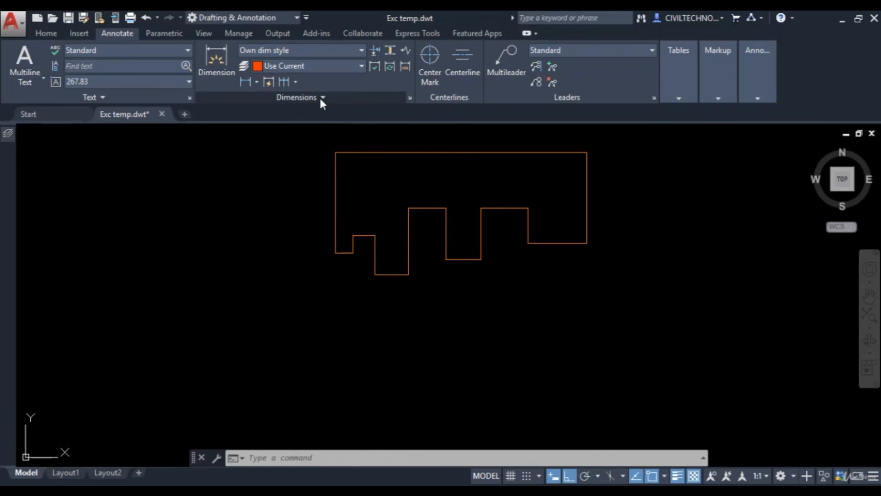
{"action": "left_click", "coordinate": [215, 65]}
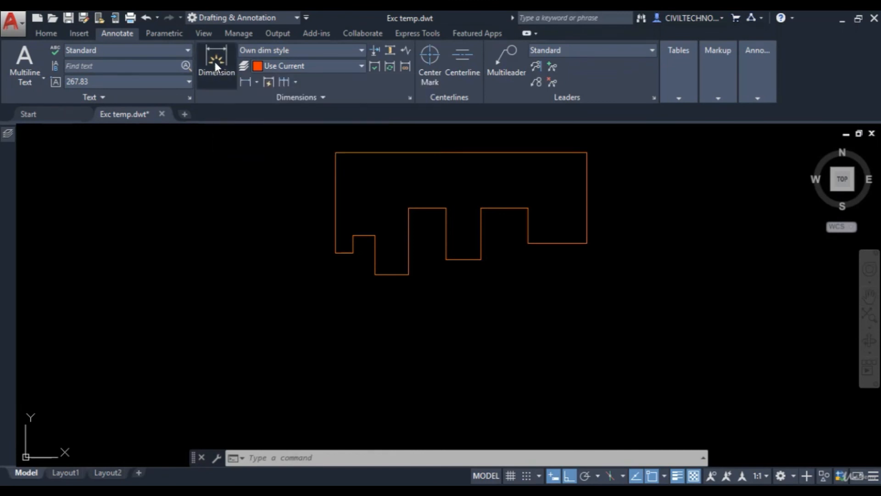
{"action": "left_click", "coordinate": [335, 253]}
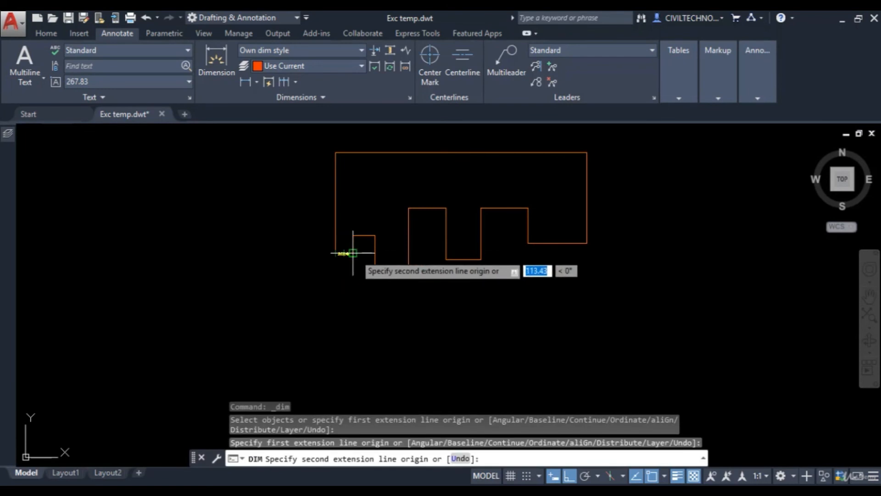
{"action": "left_click", "coordinate": [353, 253]}
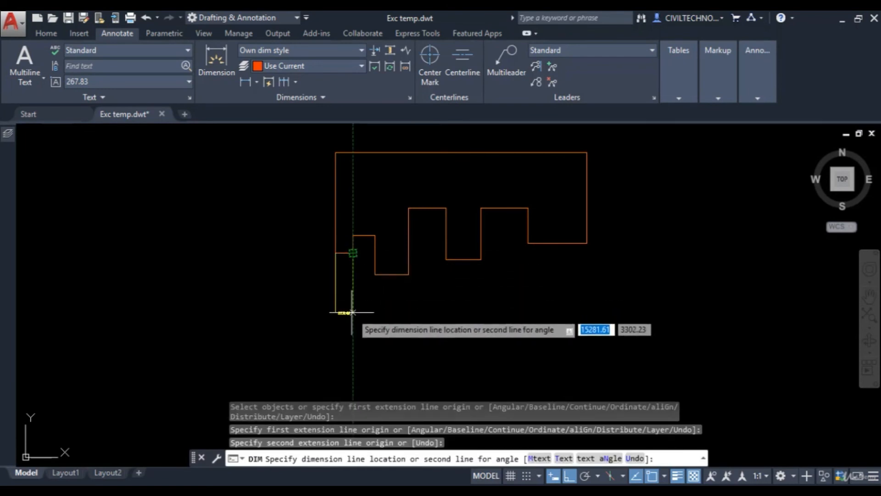
{"action": "left_click", "coordinate": [355, 310]}
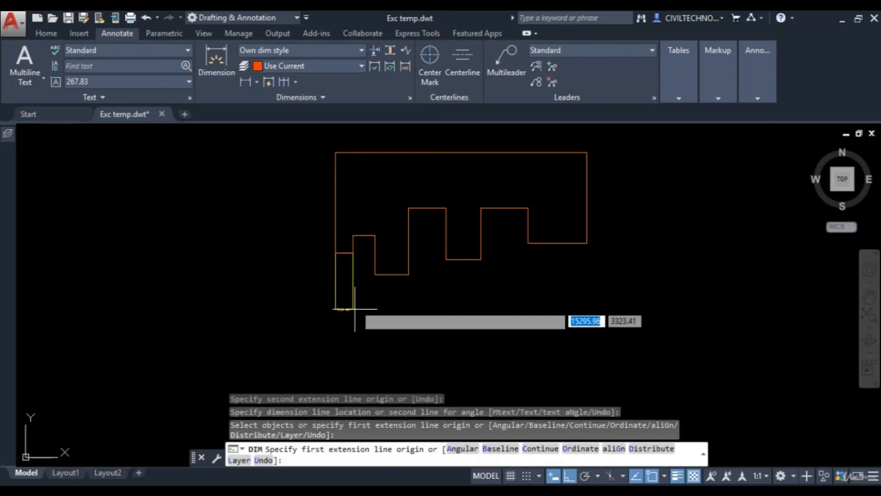
Step: Add continued dimensions from the first one through each successive lower corner of the outline's remaining legs, up to its right edge
{"action": "left_click", "coordinate": [296, 80]}
{"action": "left_click", "coordinate": [315, 105]}
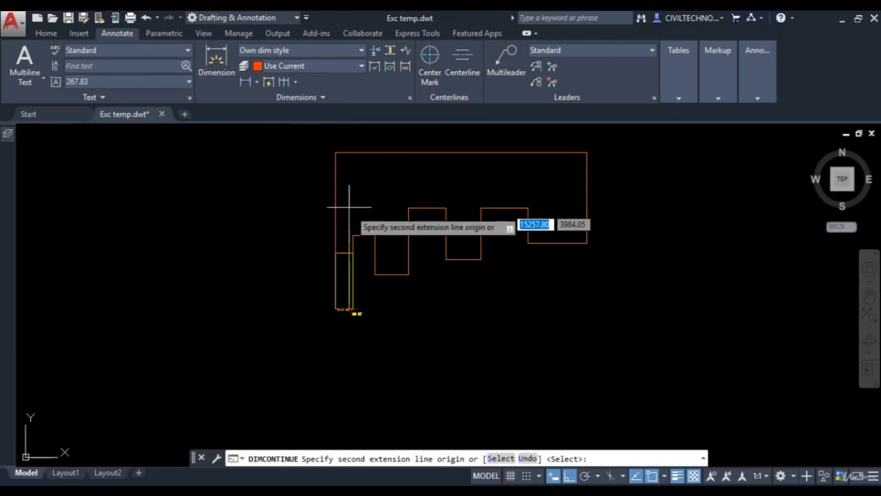
{"action": "scroll", "coordinate": [352, 316], "scroll_direction": "up", "scroll_amount": 2}
{"action": "scroll", "coordinate": [321, 301], "scroll_direction": "up", "scroll_amount": 2}
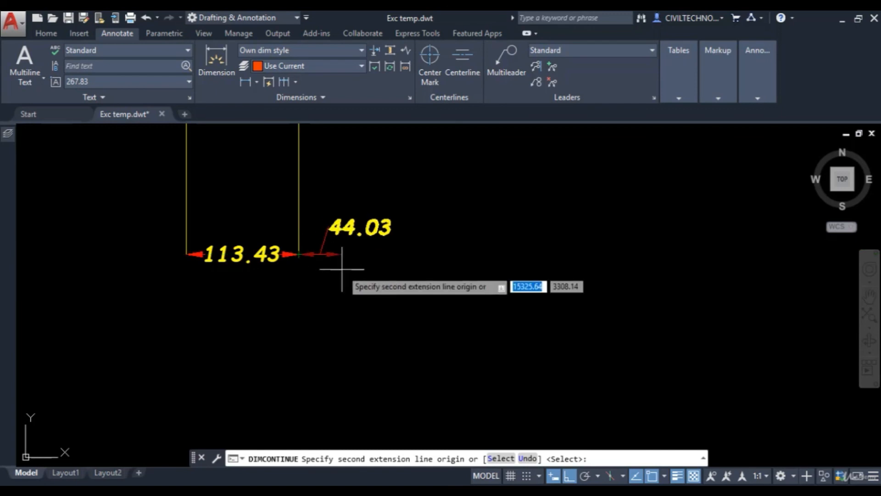
{"action": "scroll", "coordinate": [327, 260], "scroll_direction": "down", "scroll_amount": 4}
{"action": "middle_click_drag", "start_coordinate": [347, 262], "coordinate": [347, 309]}
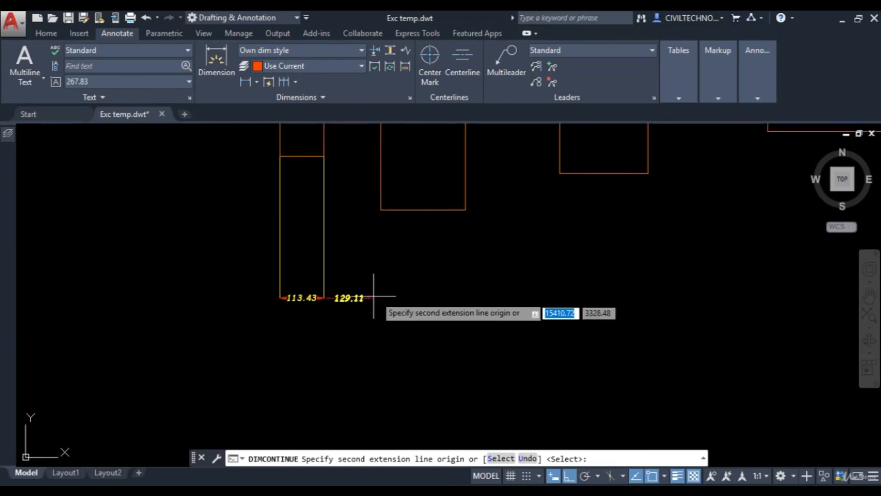
{"action": "left_click", "coordinate": [380, 210]}
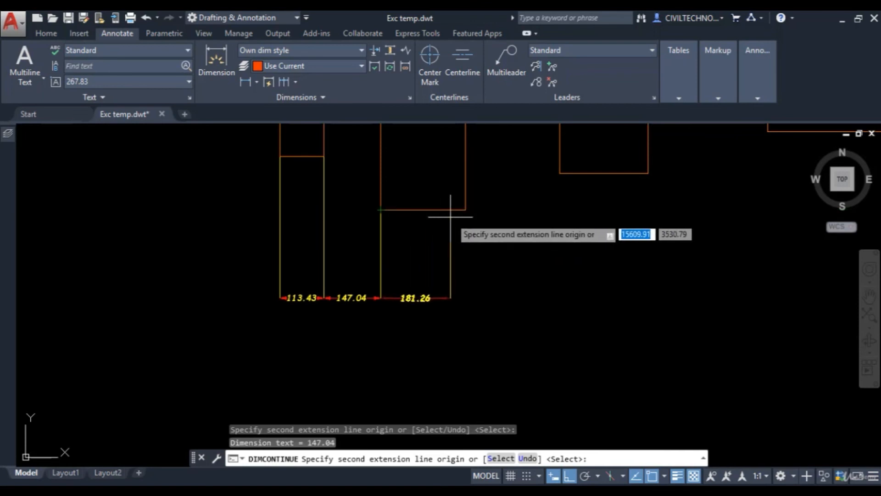
{"action": "left_click", "coordinate": [466, 210]}
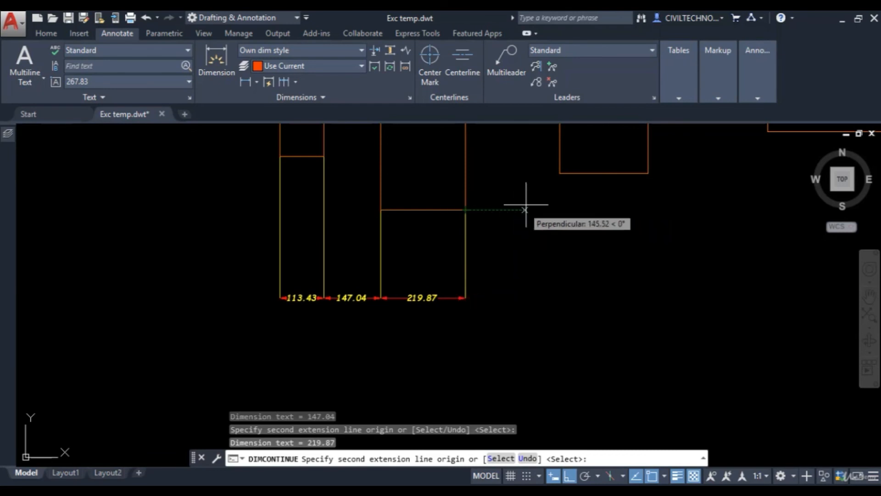
{"action": "left_click", "coordinate": [559, 174]}
{"action": "left_click", "coordinate": [648, 173]}
{"action": "scroll", "coordinate": [551, 264], "scroll_direction": "down", "scroll_amount": 4}
{"action": "left_click", "coordinate": [618, 213]}
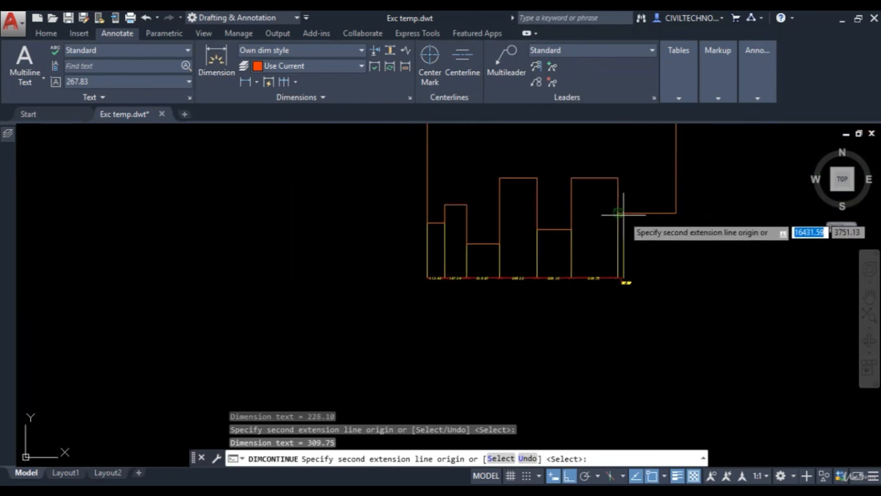
{"action": "middle_click_drag", "start_coordinate": [629, 299], "coordinate": [484, 315]}
{"action": "scroll", "coordinate": [442, 287], "scroll_direction": "up", "scroll_amount": 2}
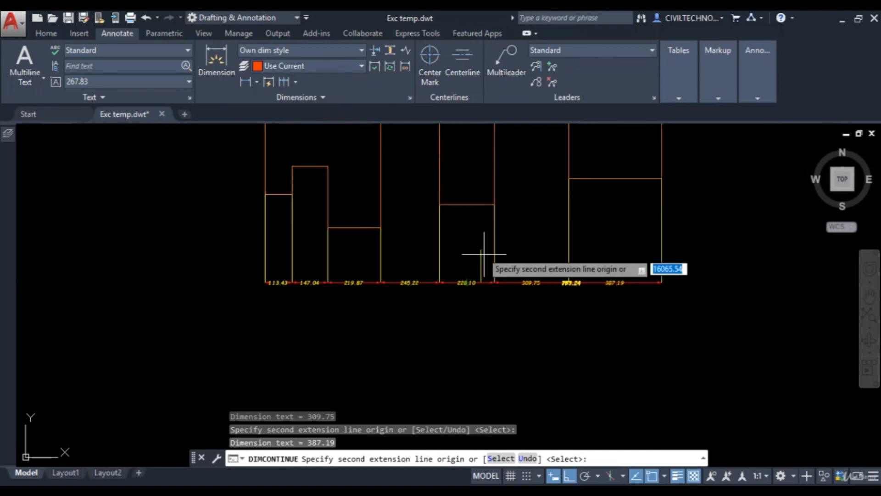
{"action": "key", "text": "Escape"}
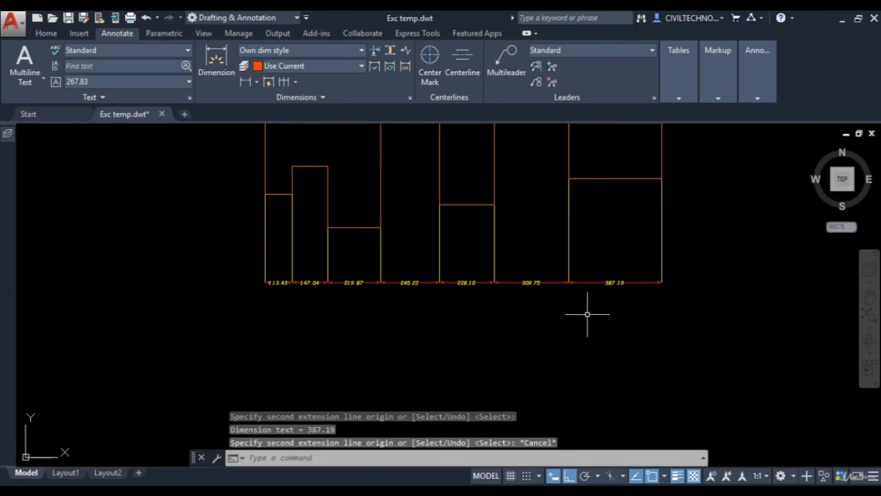
{"action": "scroll", "coordinate": [588, 315], "scroll_direction": "down", "scroll_amount": 1}
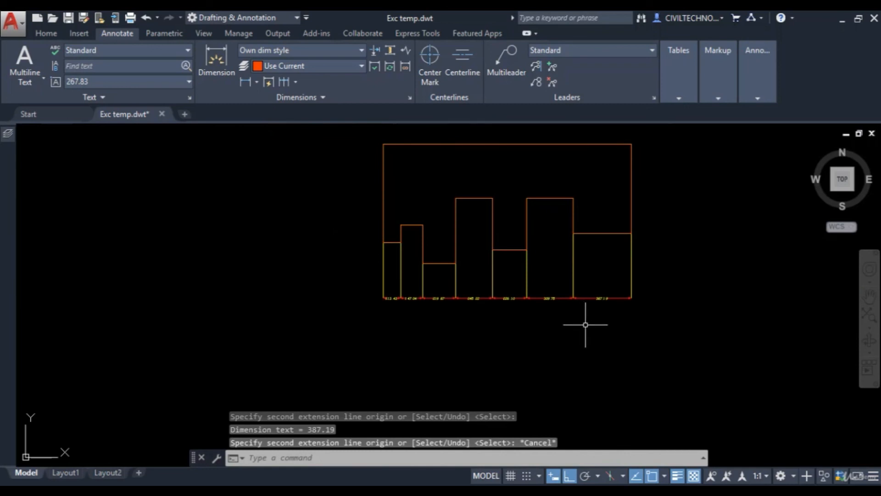
Step: Dimension the width of the leftmost upper edge of the other stepped outline, placing the dimension line above that edge
{"action": "mouse_move", "coordinate": [616, 317]}
{"action": "middle_mouse_down"}
{"action": "mouse_move", "coordinate": [616, 329]}
{"action": "mouse_move", "coordinate": [235, 342]}
{"action": "middle_mouse_up"}
{"action": "mouse_move", "coordinate": [600, 335]}
{"action": "middle_mouse_down"}
{"action": "mouse_move", "coordinate": [213, 358]}
{"action": "mouse_move", "coordinate": [109, 406]}
{"action": "middle_mouse_up"}
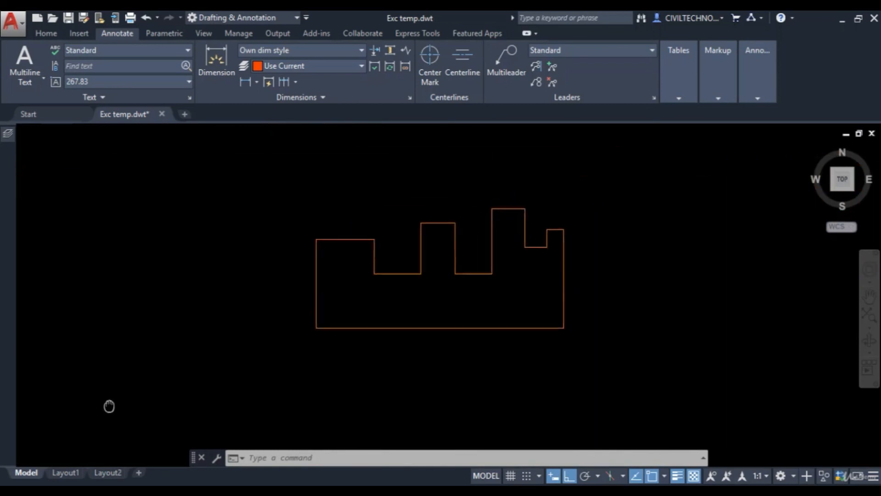
{"action": "middle_click_drag", "start_coordinate": [274, 370], "coordinate": [229, 382]}
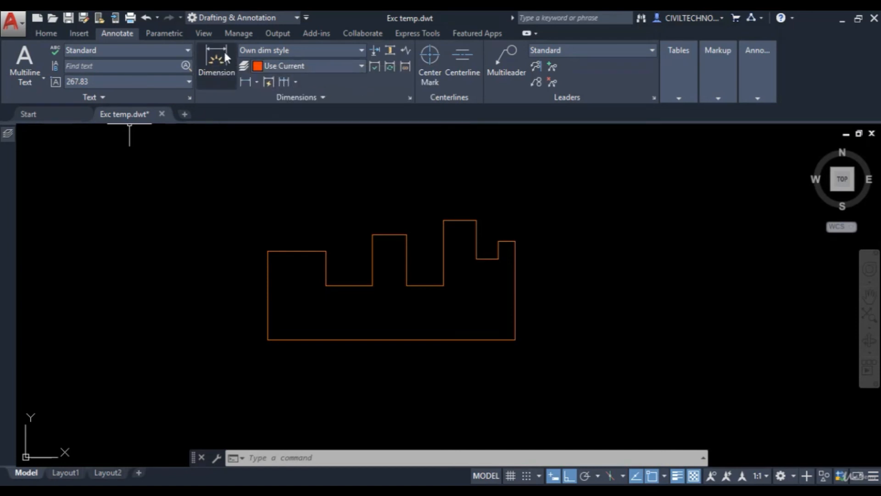
{"action": "left_click", "coordinate": [217, 59]}
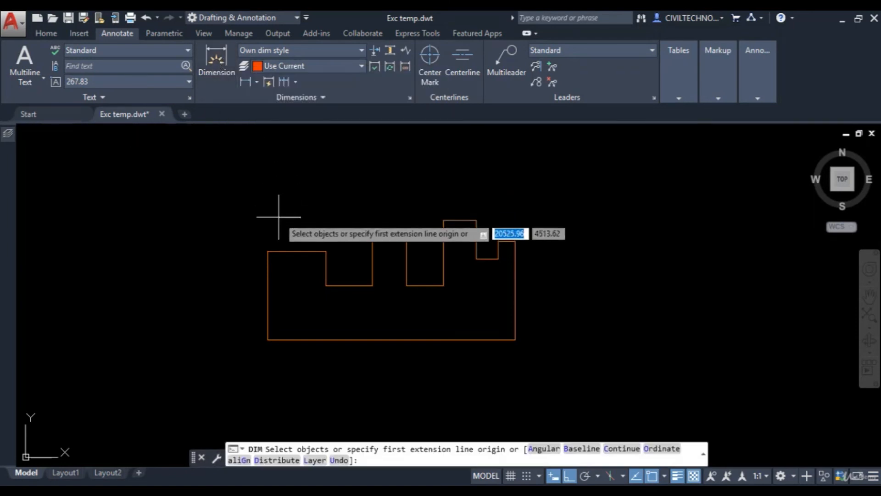
{"action": "left_click", "coordinate": [267, 250]}
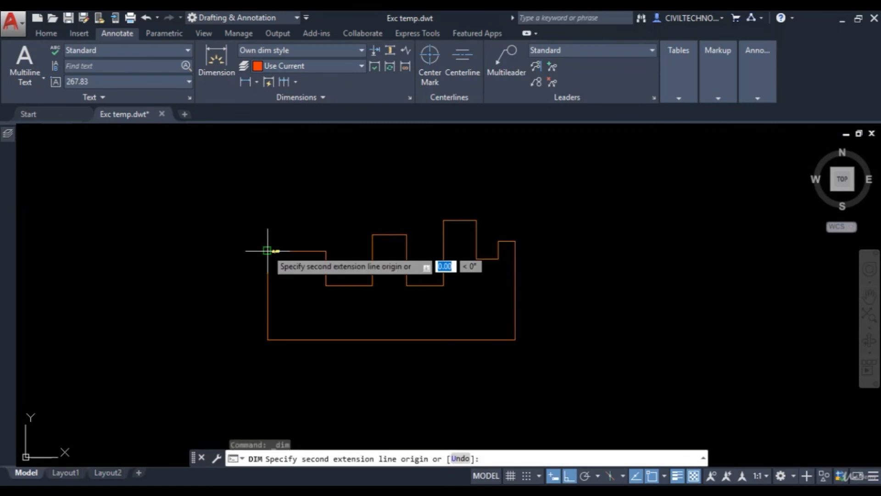
{"action": "left_click", "coordinate": [317, 251]}
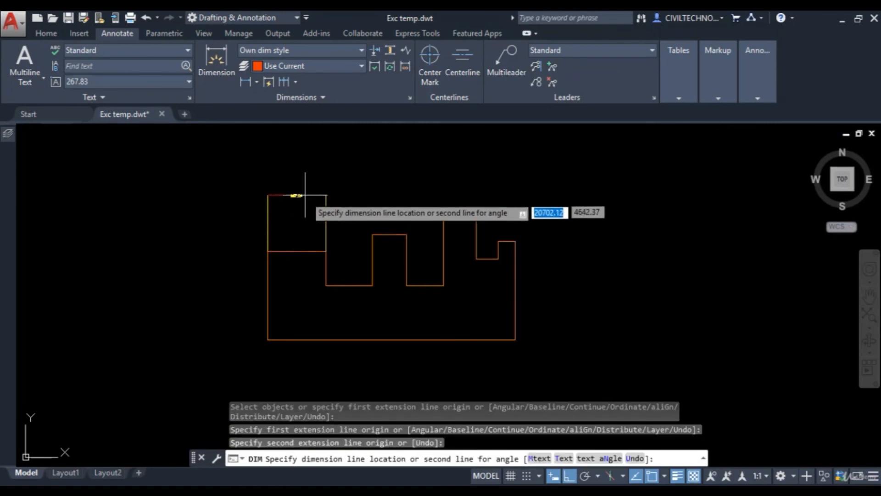
{"action": "left_click", "coordinate": [301, 205]}
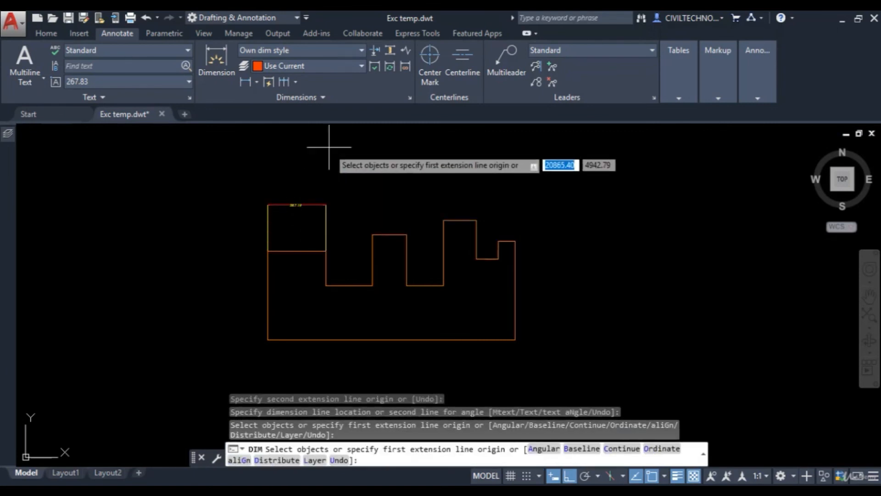
Step: Add stacked baseline dimensions from the outline's left edge to each successive upper corner of the remaining raised sections, up to the right edge
{"action": "left_click", "coordinate": [296, 82]}
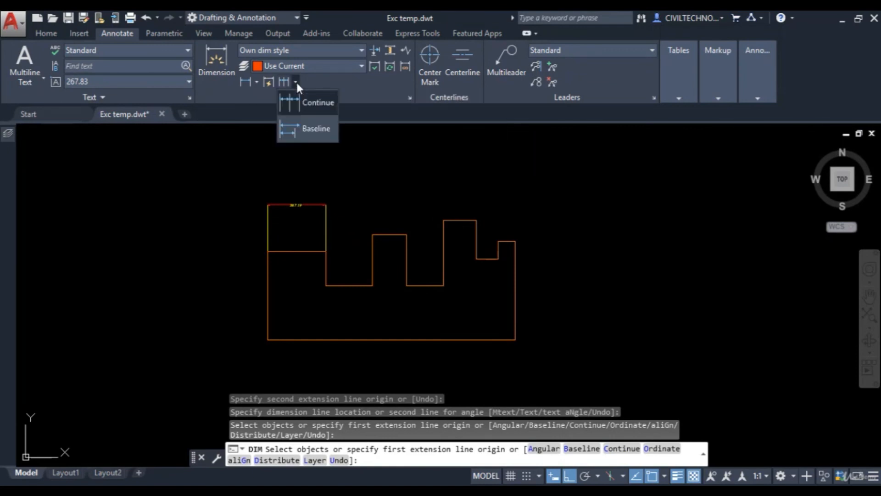
{"action": "left_click", "coordinate": [307, 129]}
{"action": "scroll", "coordinate": [270, 205], "scroll_direction": "up", "scroll_amount": 2}
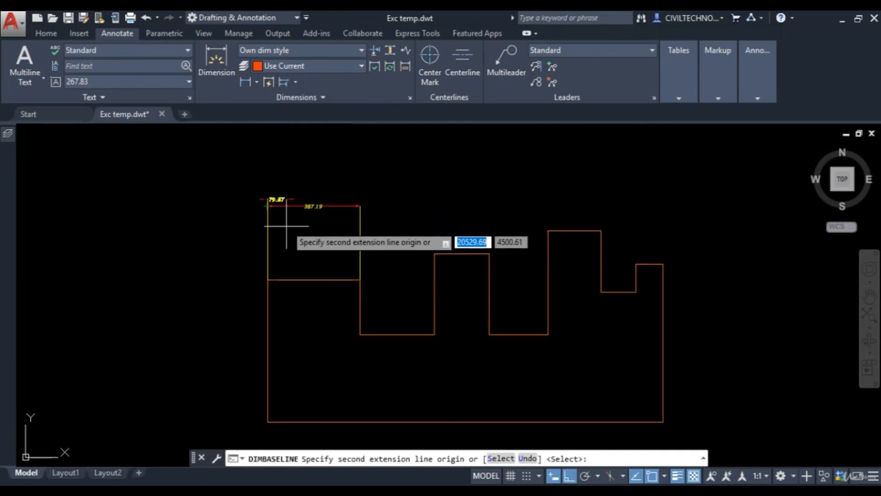
{"action": "scroll", "coordinate": [278, 223], "scroll_direction": "up", "scroll_amount": 4}
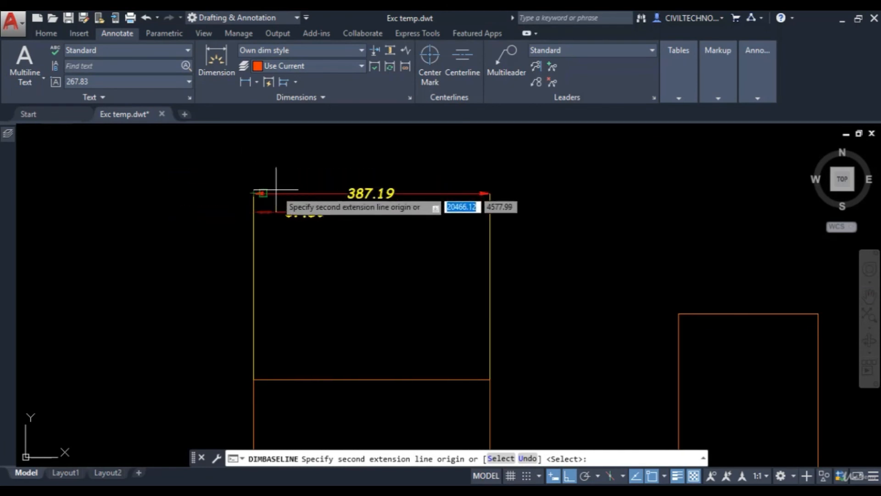
{"action": "scroll", "coordinate": [372, 254], "scroll_direction": "down", "scroll_amount": 1}
{"action": "middle_click_drag", "start_coordinate": [366, 255], "coordinate": [309, 255]}
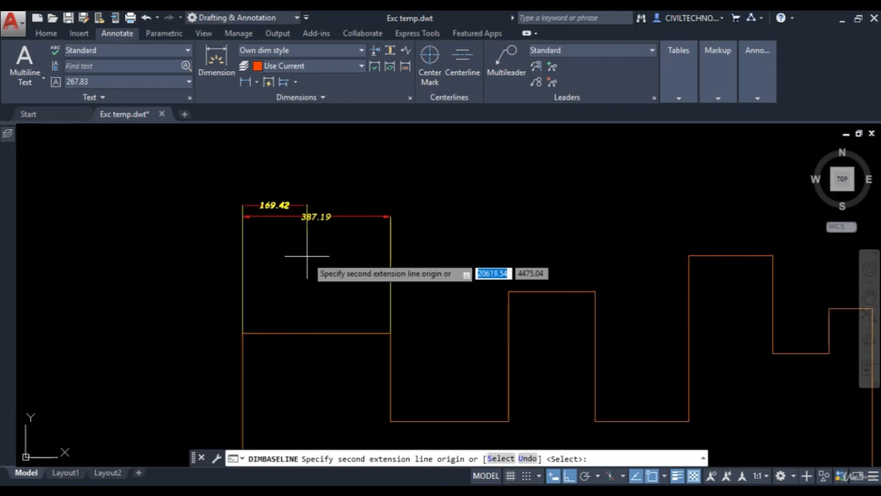
{"action": "left_click", "coordinate": [508, 291]}
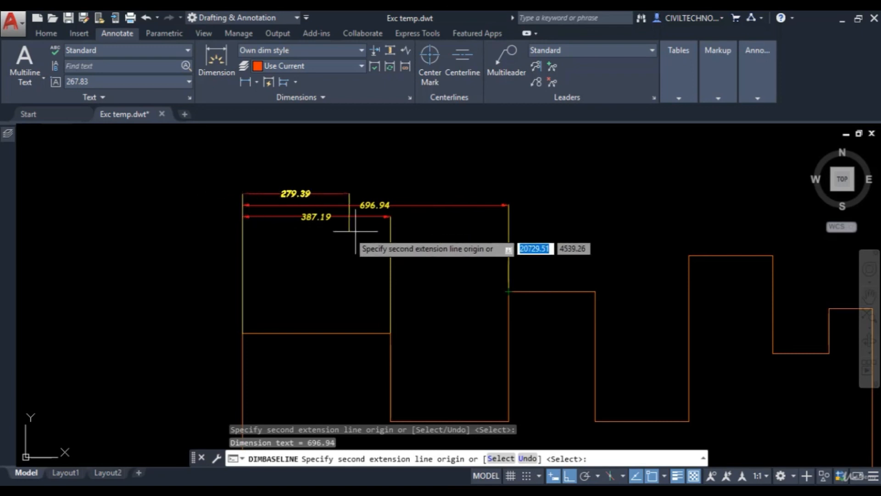
{"action": "left_click", "coordinate": [596, 291]}
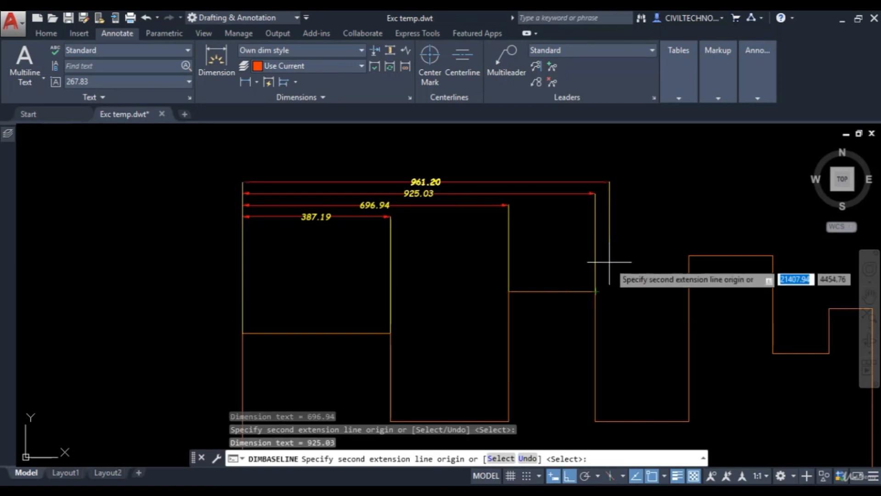
{"action": "middle_click_drag", "start_coordinate": [689, 258], "coordinate": [620, 251]}
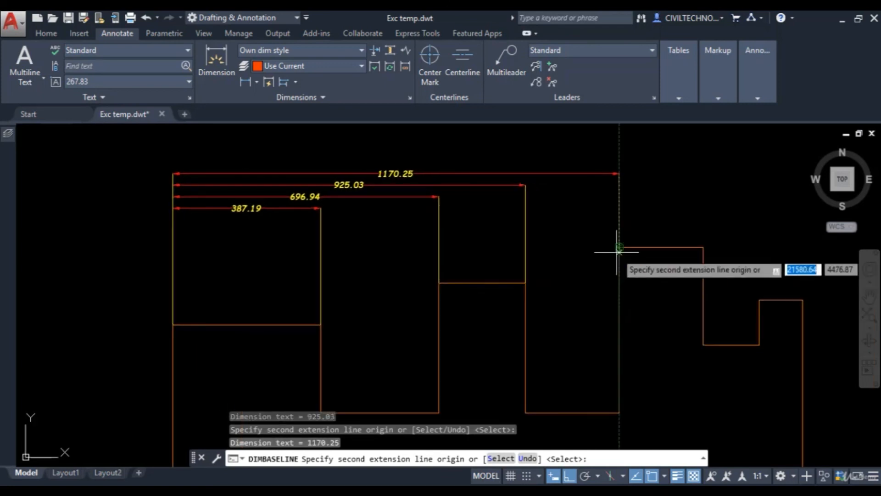
{"action": "left_click", "coordinate": [703, 250]}
{"action": "middle_click_drag", "start_coordinate": [691, 267], "coordinate": [626, 269]}
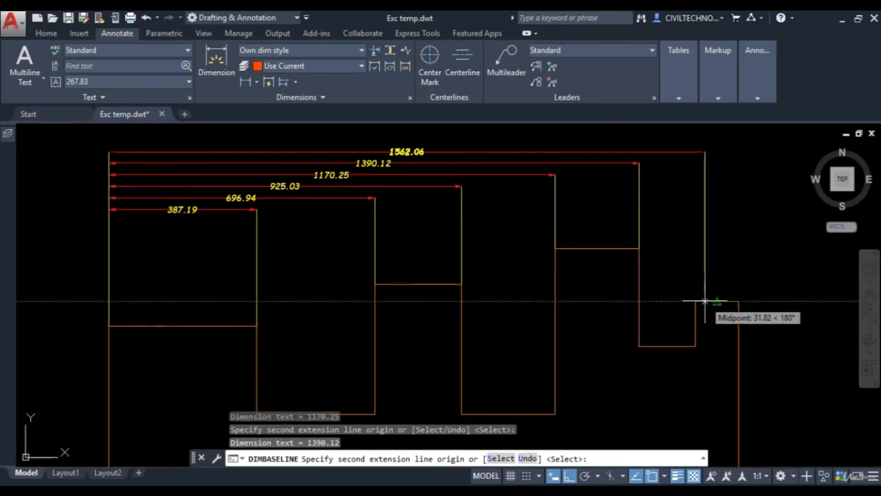
{"action": "left_click", "coordinate": [695, 301]}
{"action": "left_click", "coordinate": [739, 301]}
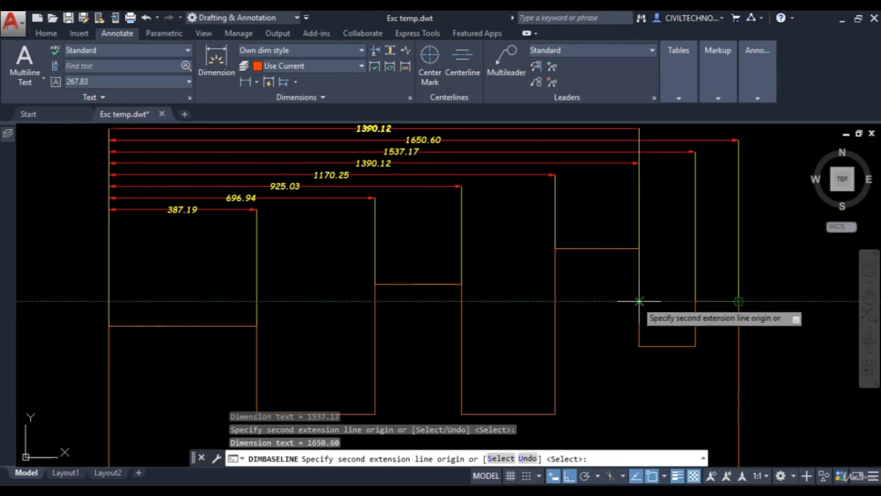
{"action": "scroll", "coordinate": [636, 326], "scroll_direction": "down", "scroll_amount": 3}
{"action": "scroll", "coordinate": [360, 266], "scroll_direction": "up", "scroll_amount": 3}
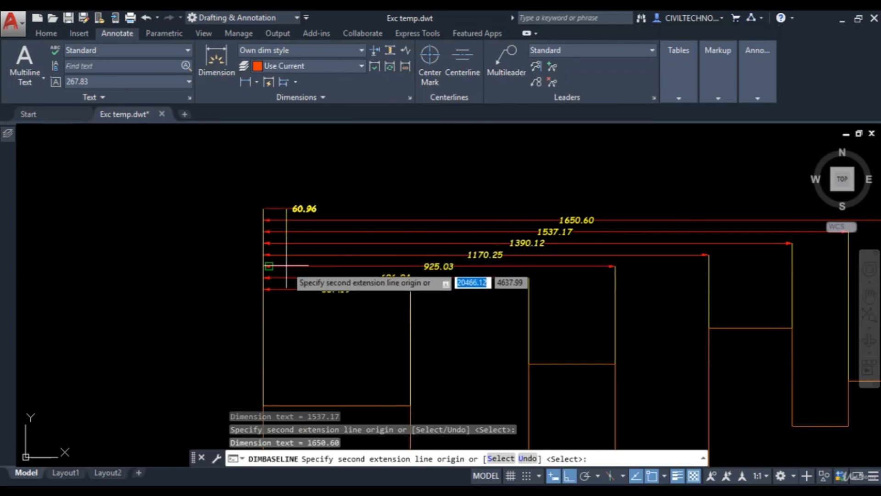
{"action": "key", "text": "Escape"}
{"action": "scroll", "coordinate": [399, 376], "scroll_direction": "up", "scroll_amount": 2}
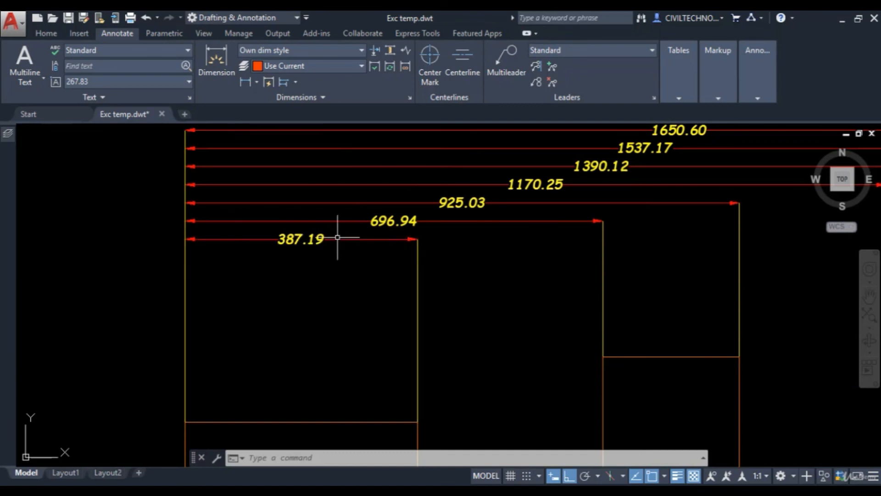